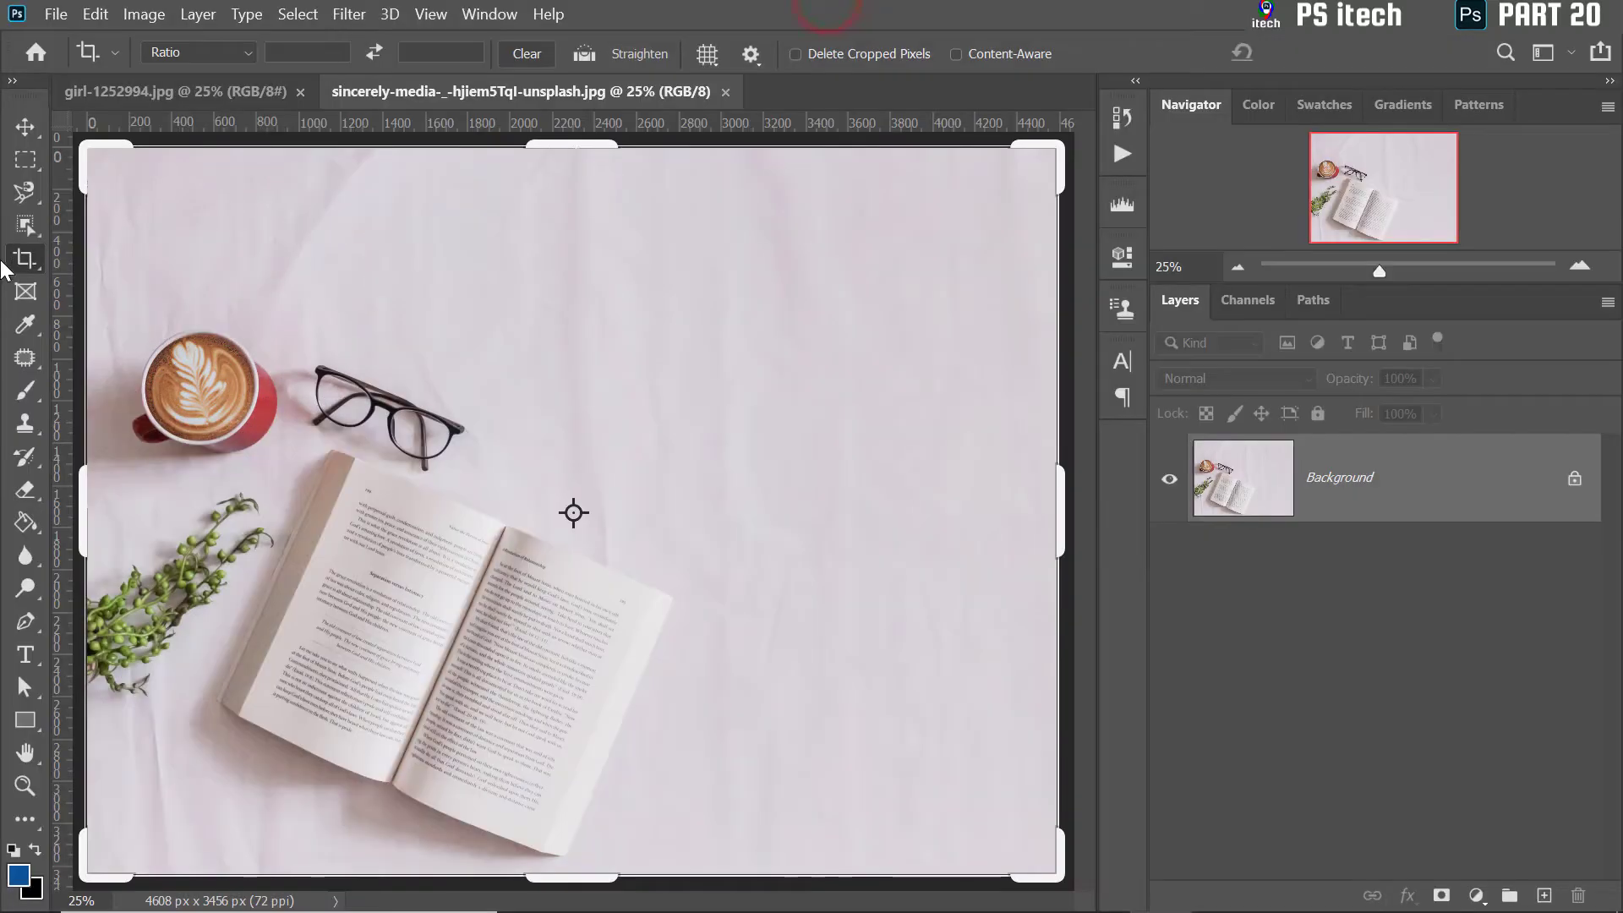
- Crop the desk photo freehand to the coffee cup, glasses, plant and most of the book, and undo the crop
{"action": "left_click", "coordinate": [14, 262]}
{"action": "left_click", "coordinate": [642, 347]}
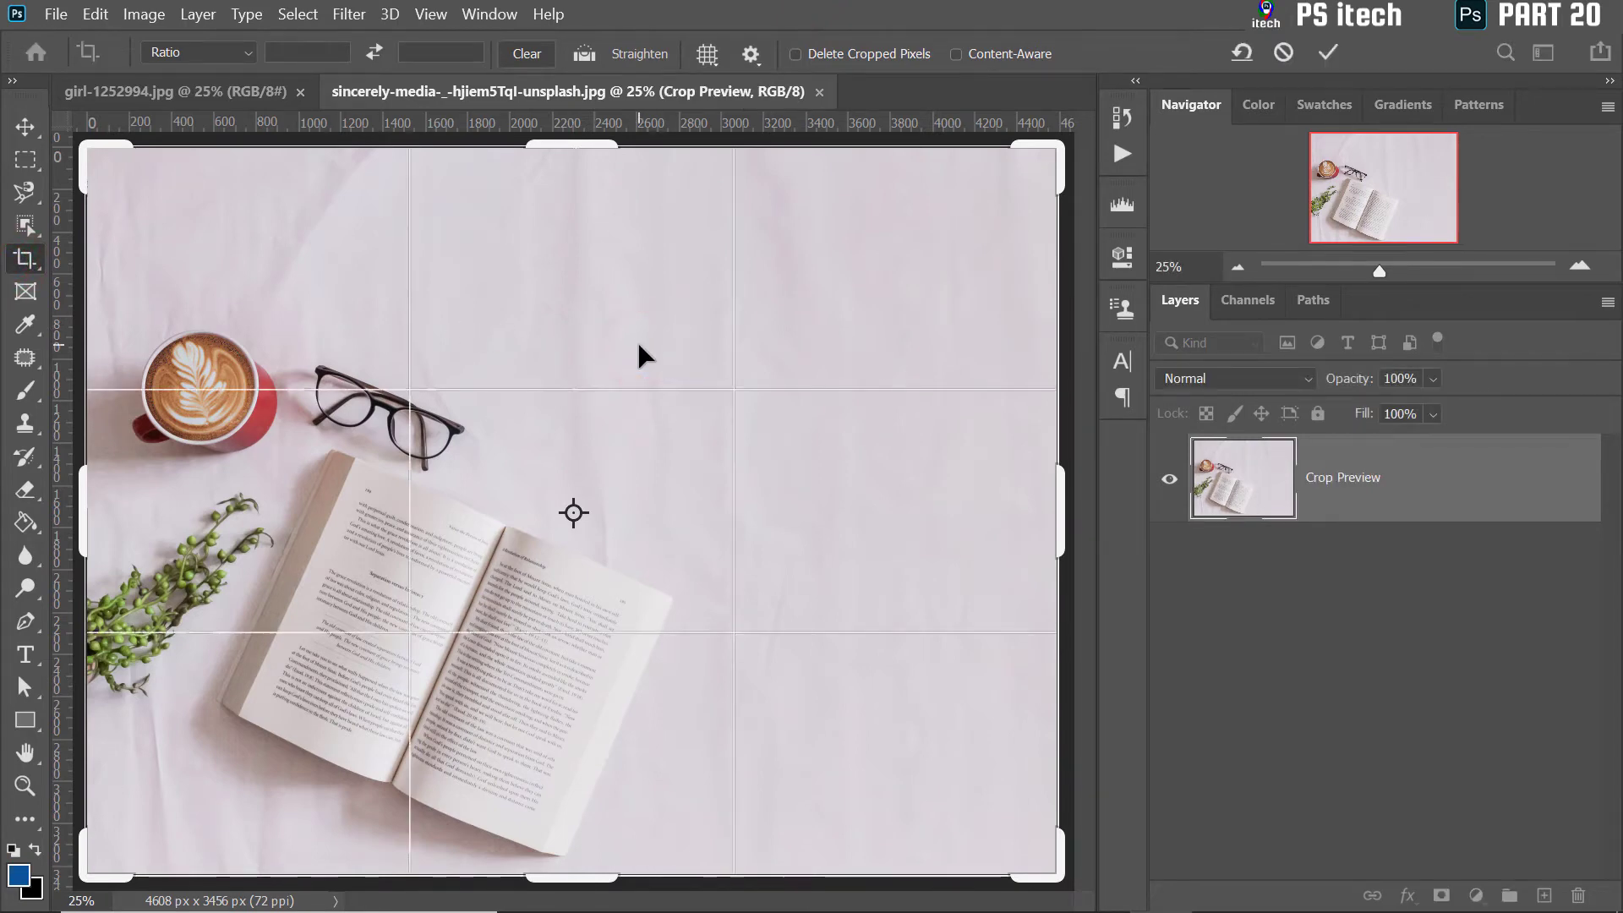
{"action": "scroll", "coordinate": [636, 337], "scroll_direction": "down", "scroll_amount": 1}
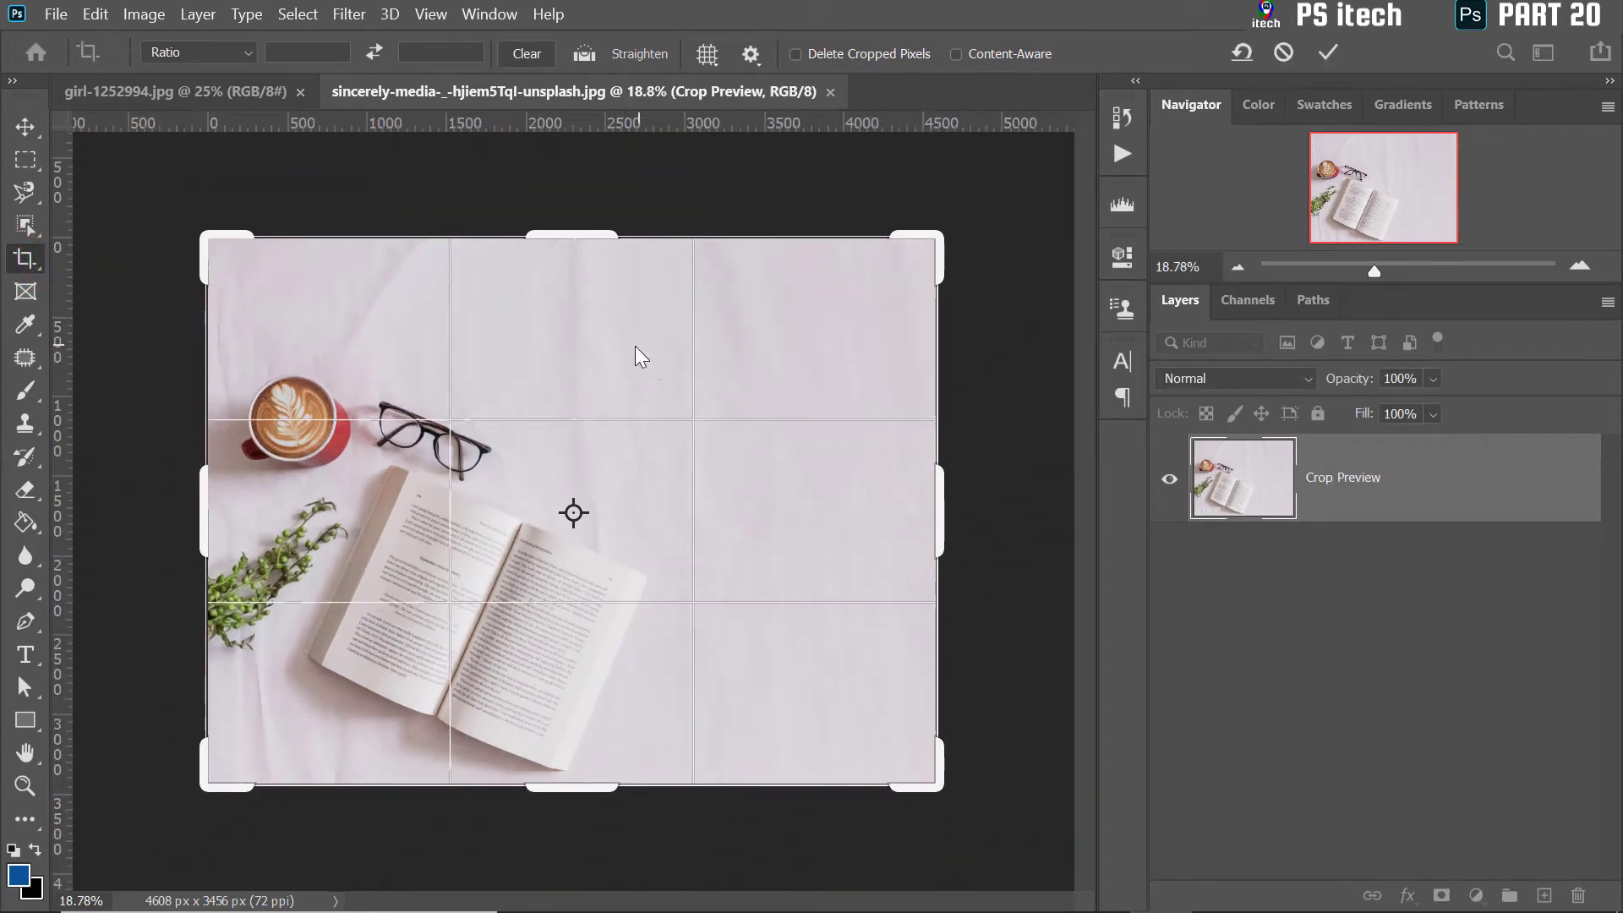
{"action": "left_click_drag", "start_coordinate": [936, 242], "coordinate": [786, 239]}
{"action": "left_click_drag", "start_coordinate": [556, 235], "coordinate": [561, 226]}
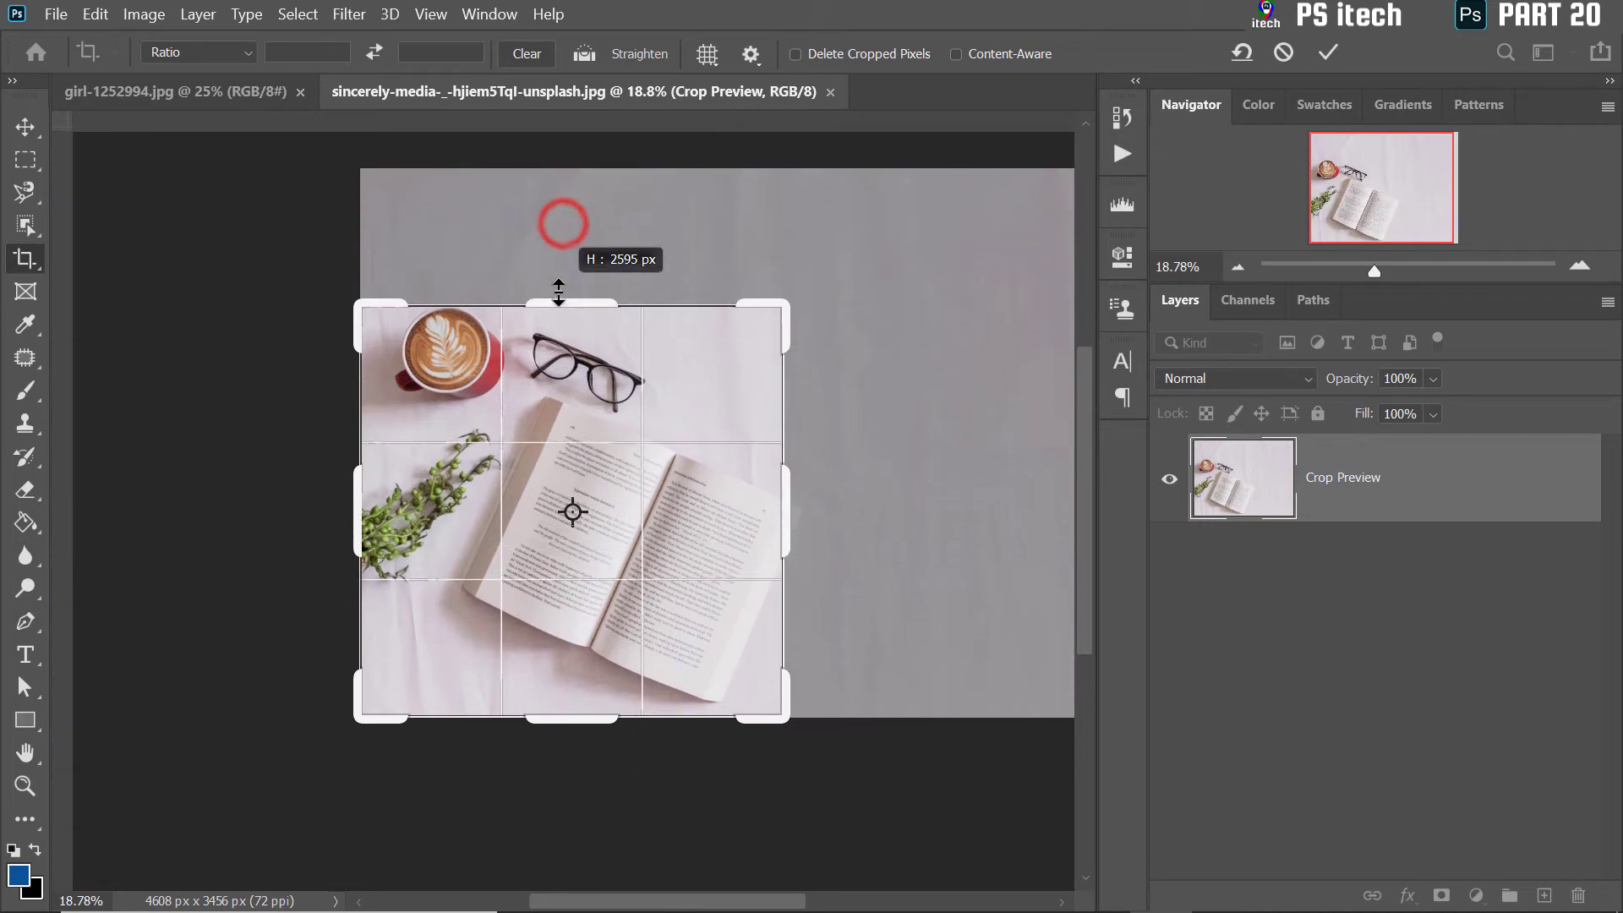
{"action": "left_click_drag", "start_coordinate": [552, 718], "coordinate": [560, 681]}
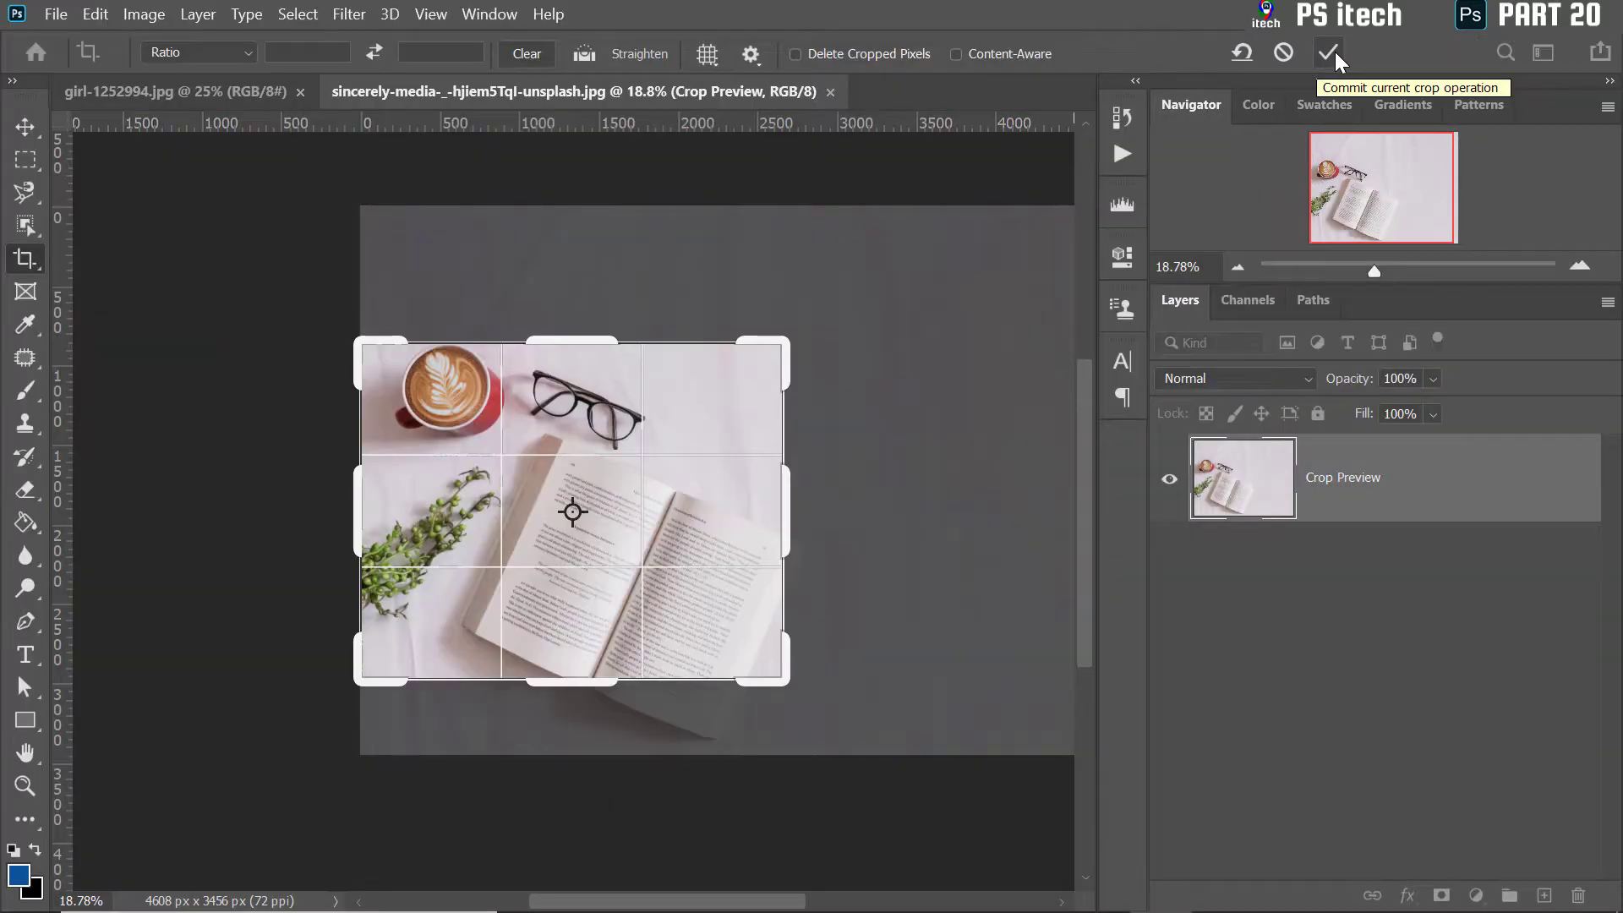
{"action": "left_click", "coordinate": [1329, 52]}
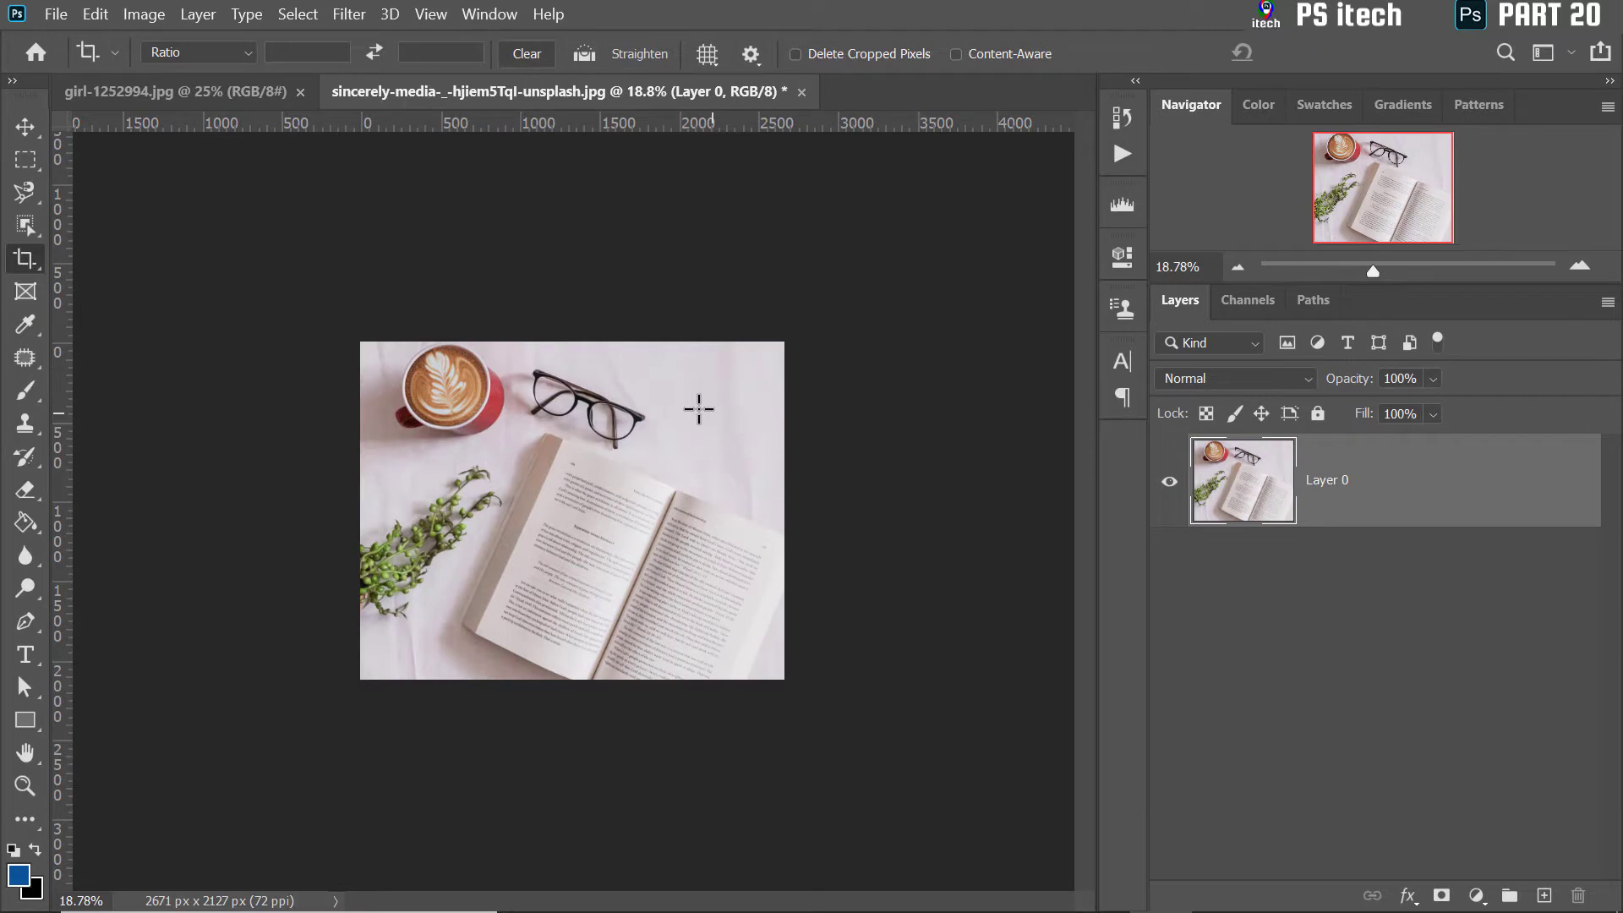
{"action": "key", "text": "ctrl+z"}
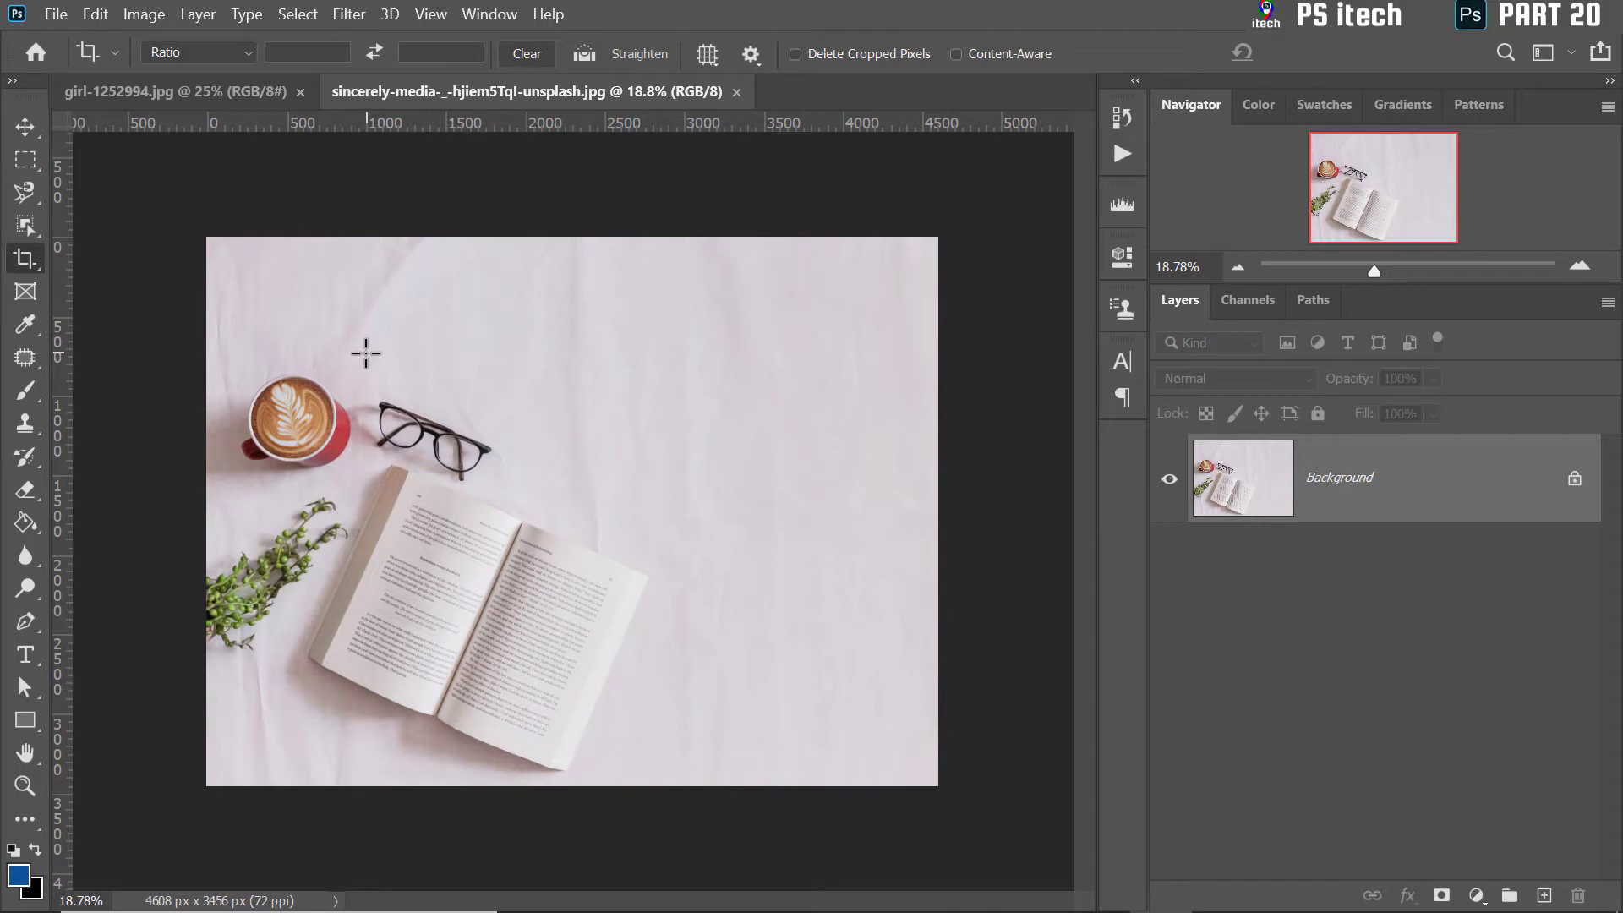
- Crop the desk photo tightly around the red coffee cup
{"action": "left_click_drag", "start_coordinate": [365, 355], "coordinate": [230, 485]}
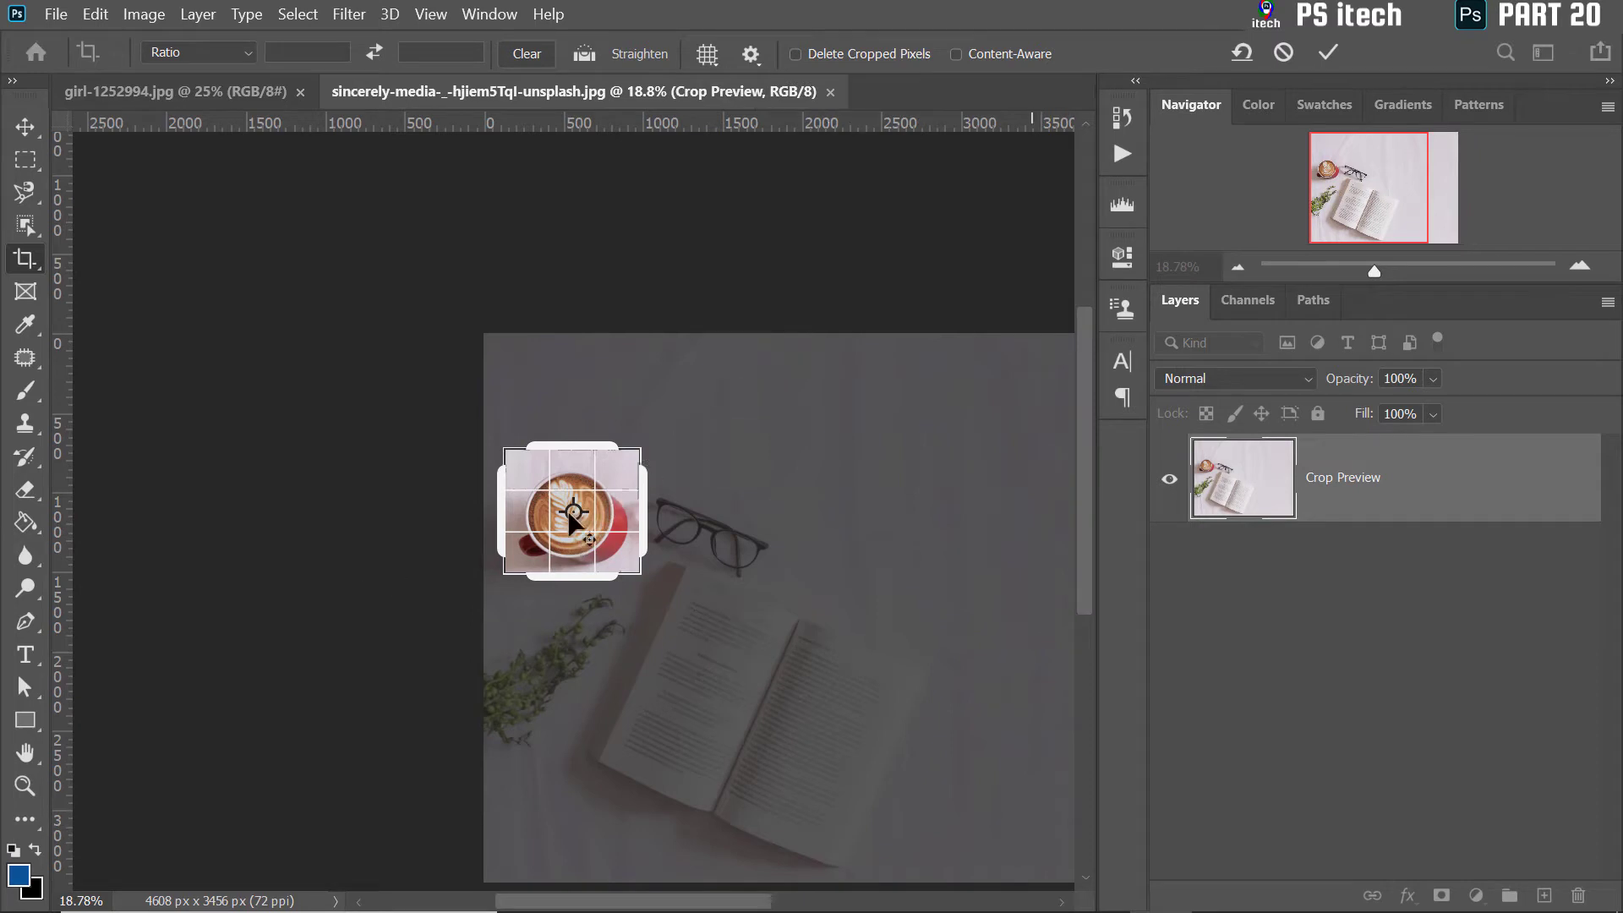
{"action": "double_click", "coordinate": [547, 486]}
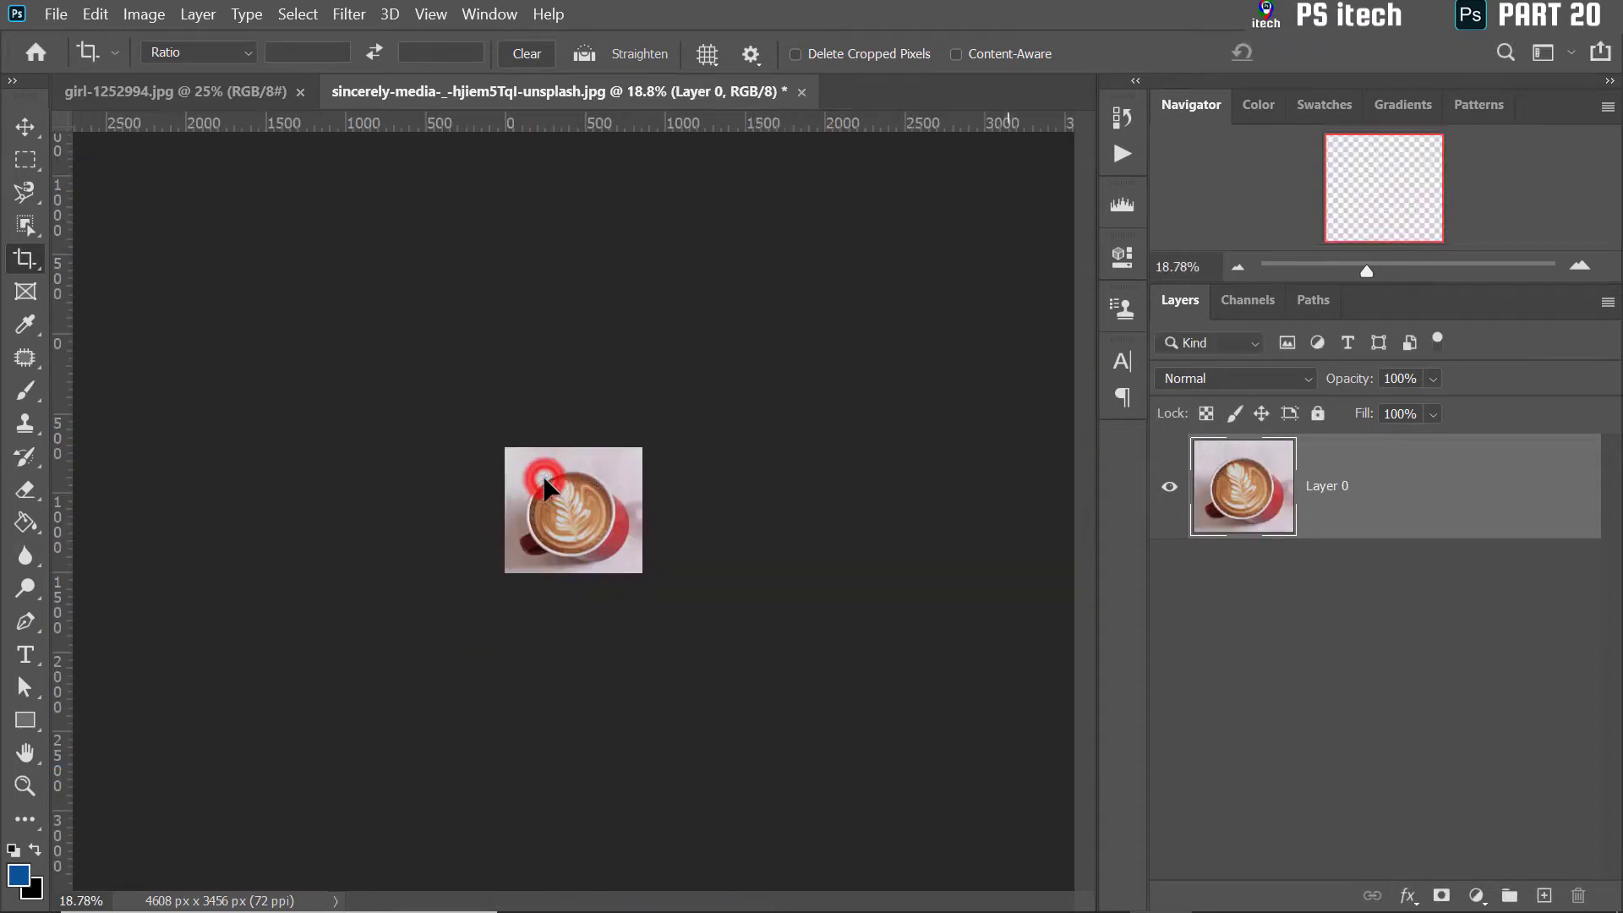
{"action": "scroll", "coordinate": [565, 518], "scroll_direction": "up", "scroll_amount": 8}
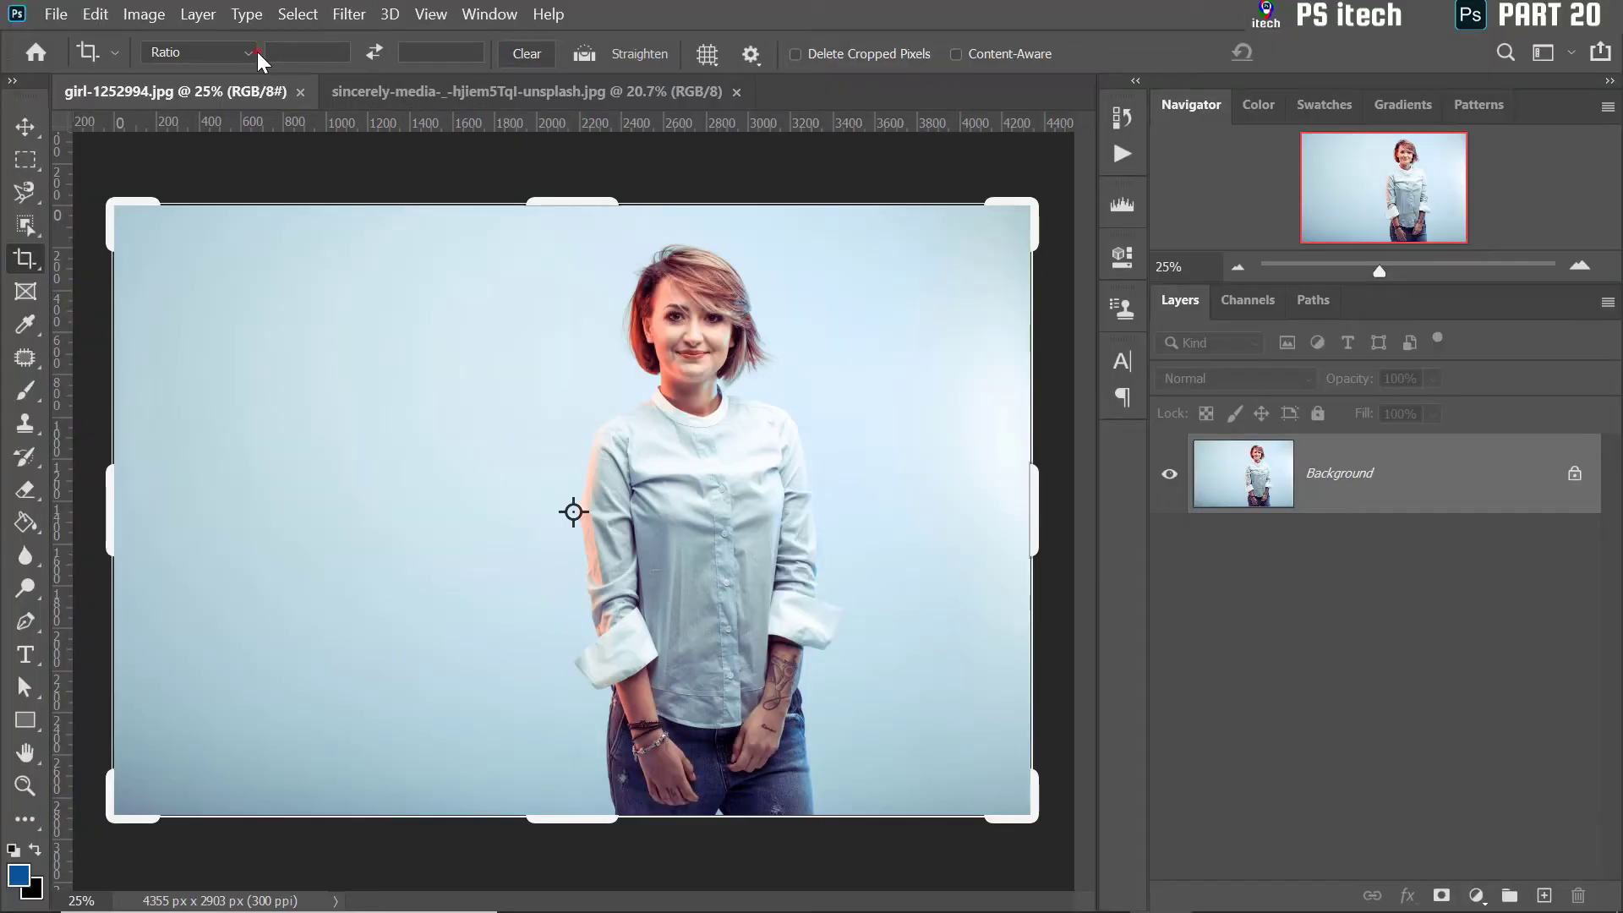
- Crop the girl-1252994.jpg portrait to a 4 : 6 ratio with the standing woman centred in the frame
{"action": "left_click", "coordinate": [255, 53]}
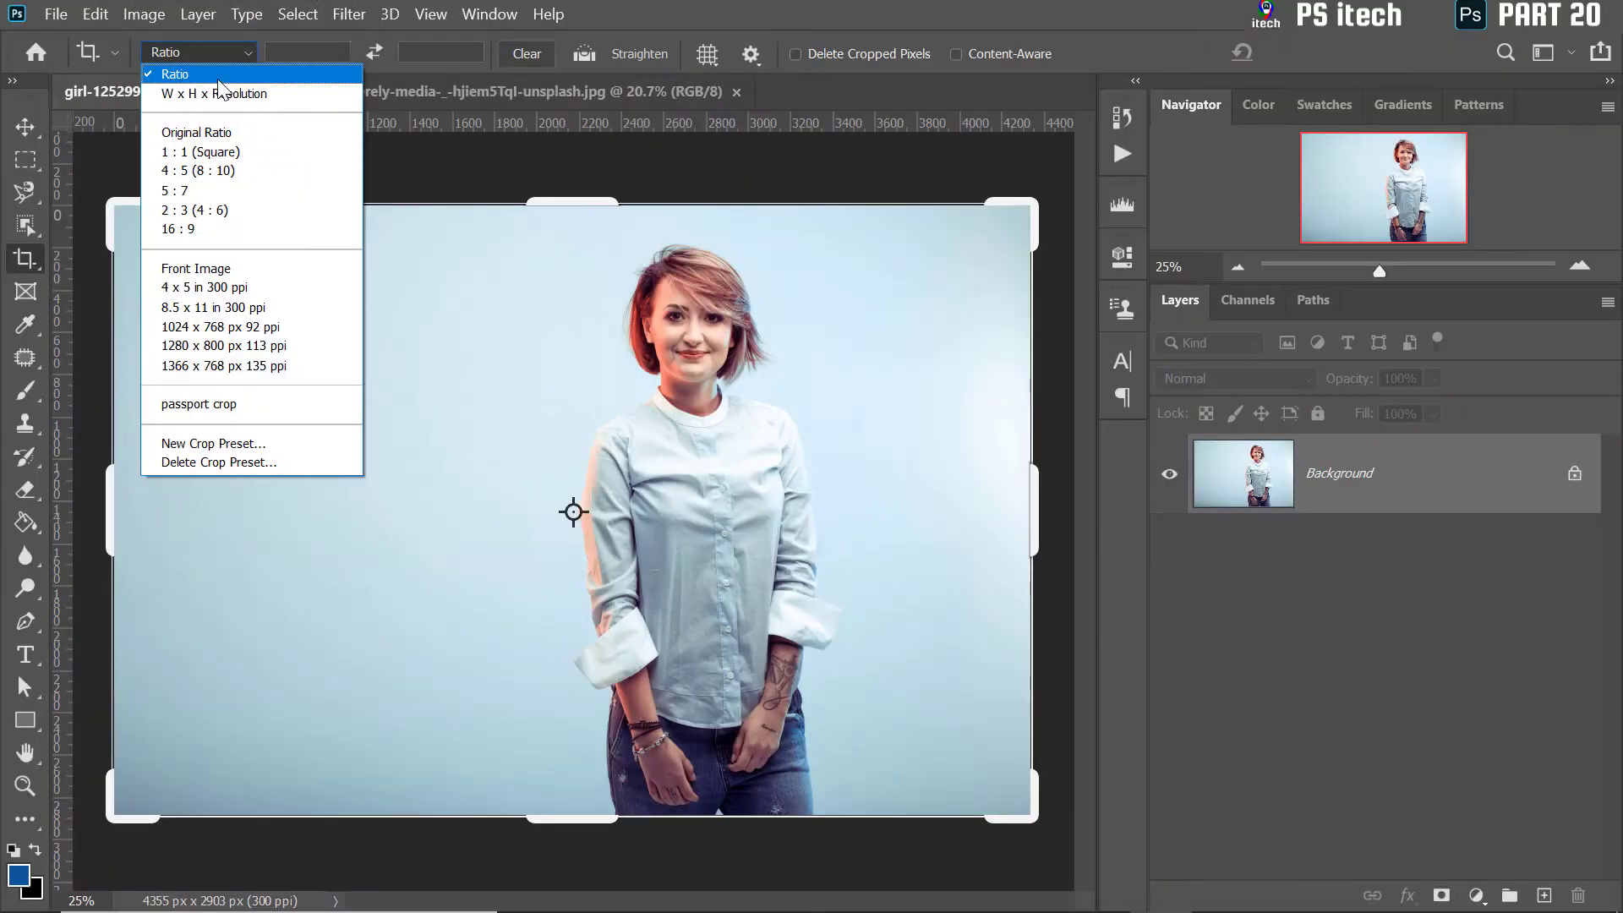
{"action": "left_click", "coordinate": [175, 76]}
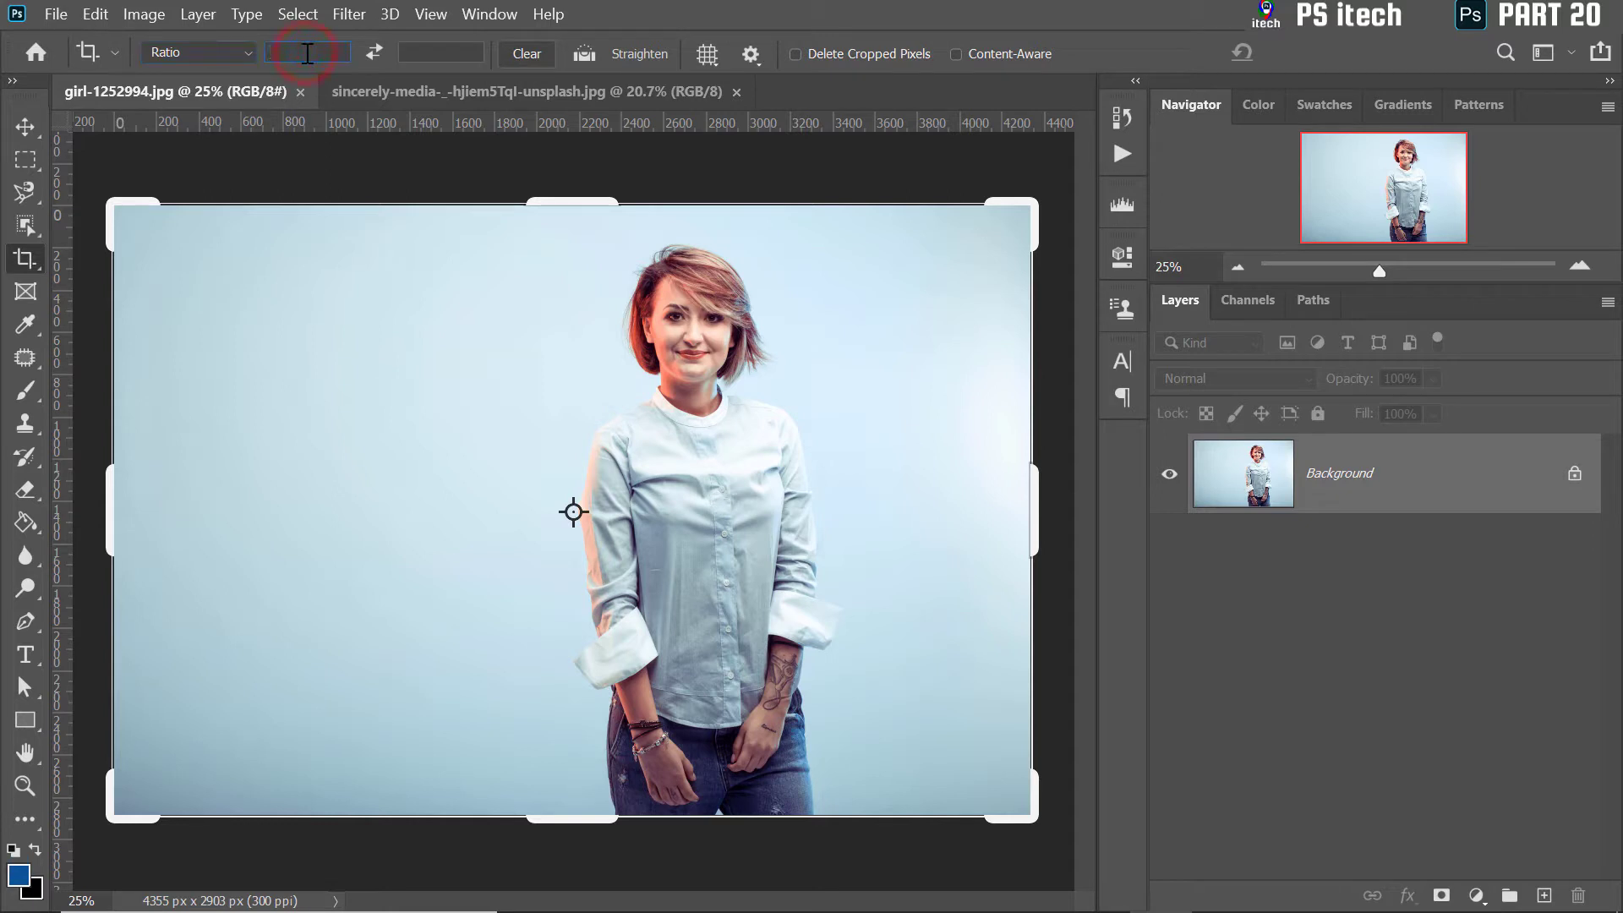
{"action": "type", "text": "4"}
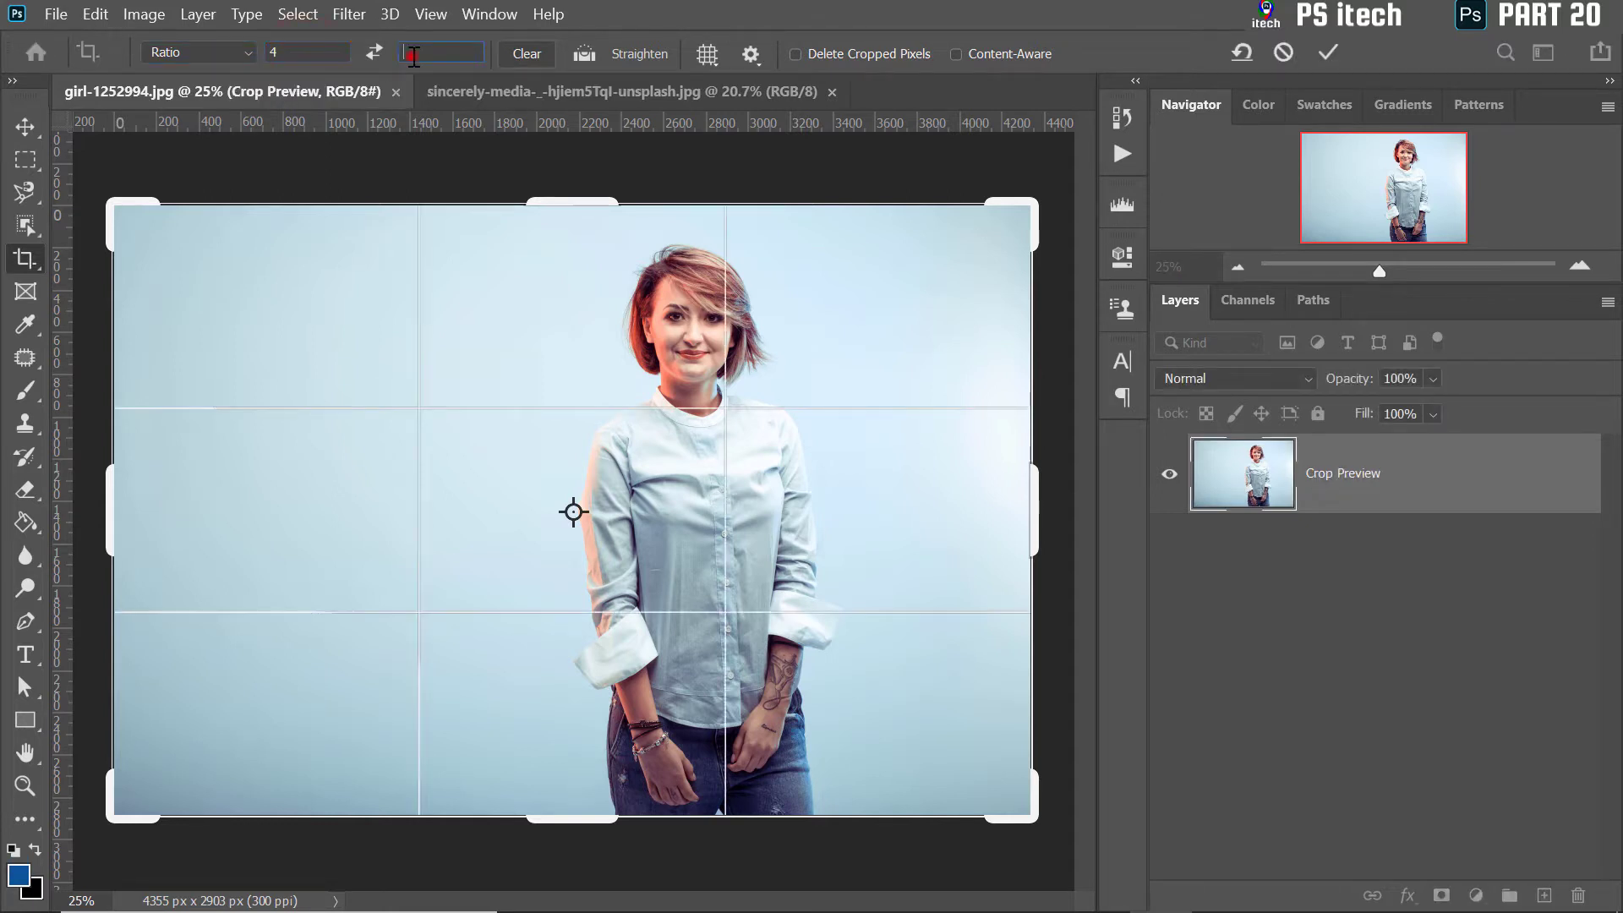
{"action": "type", "text": "6"}
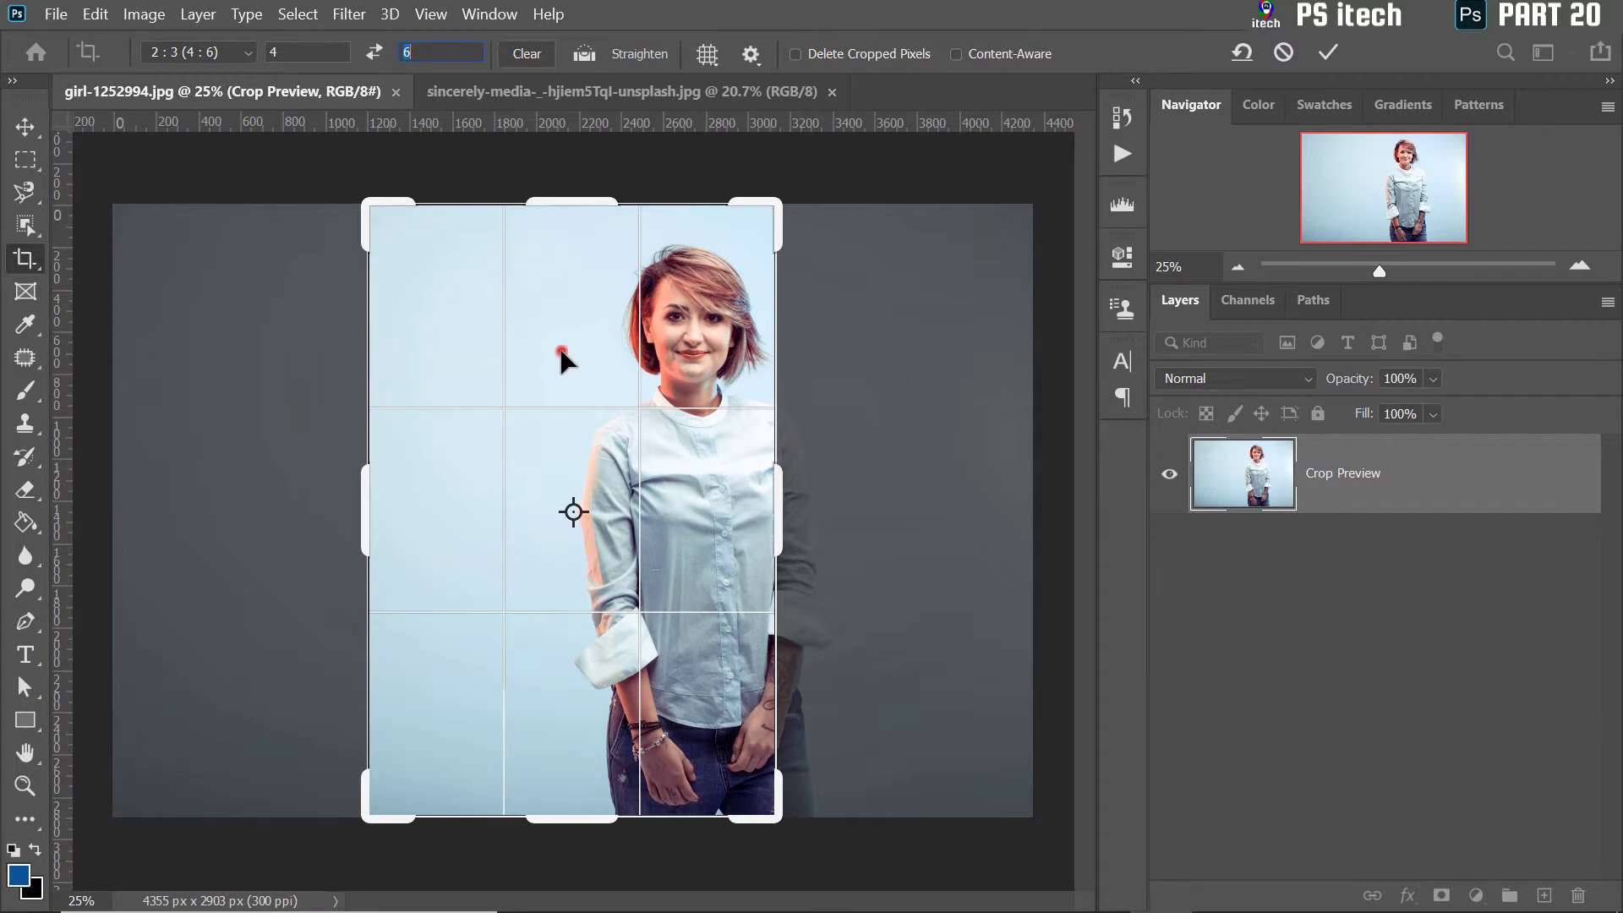
{"action": "left_click_drag", "start_coordinate": [561, 351], "coordinate": [487, 356]}
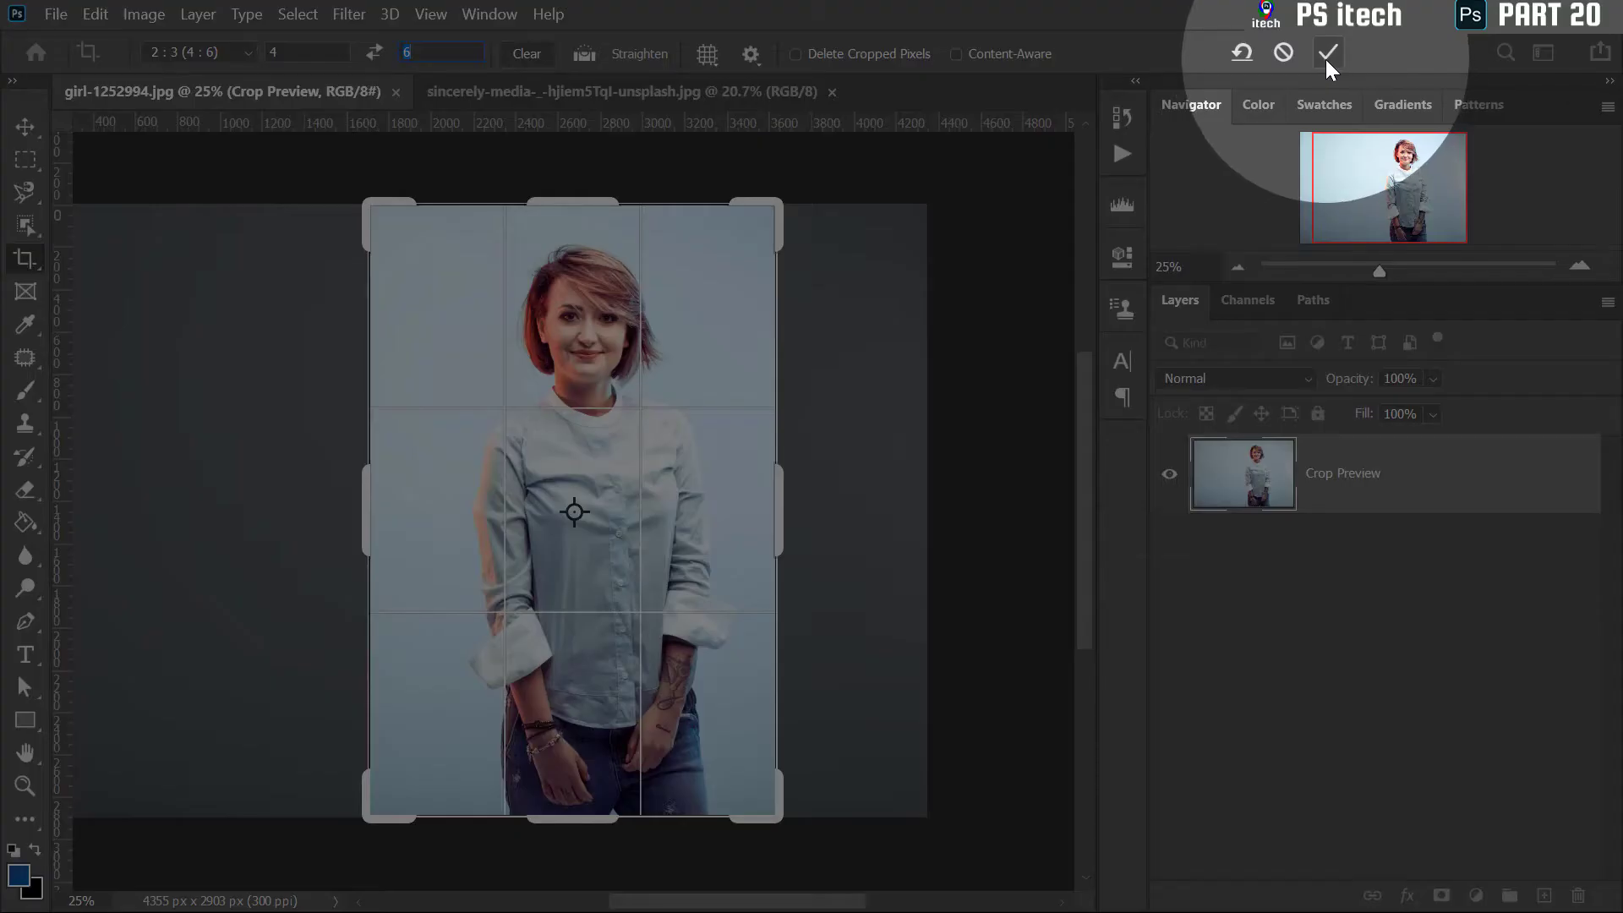
{"action": "left_click", "coordinate": [1326, 59]}
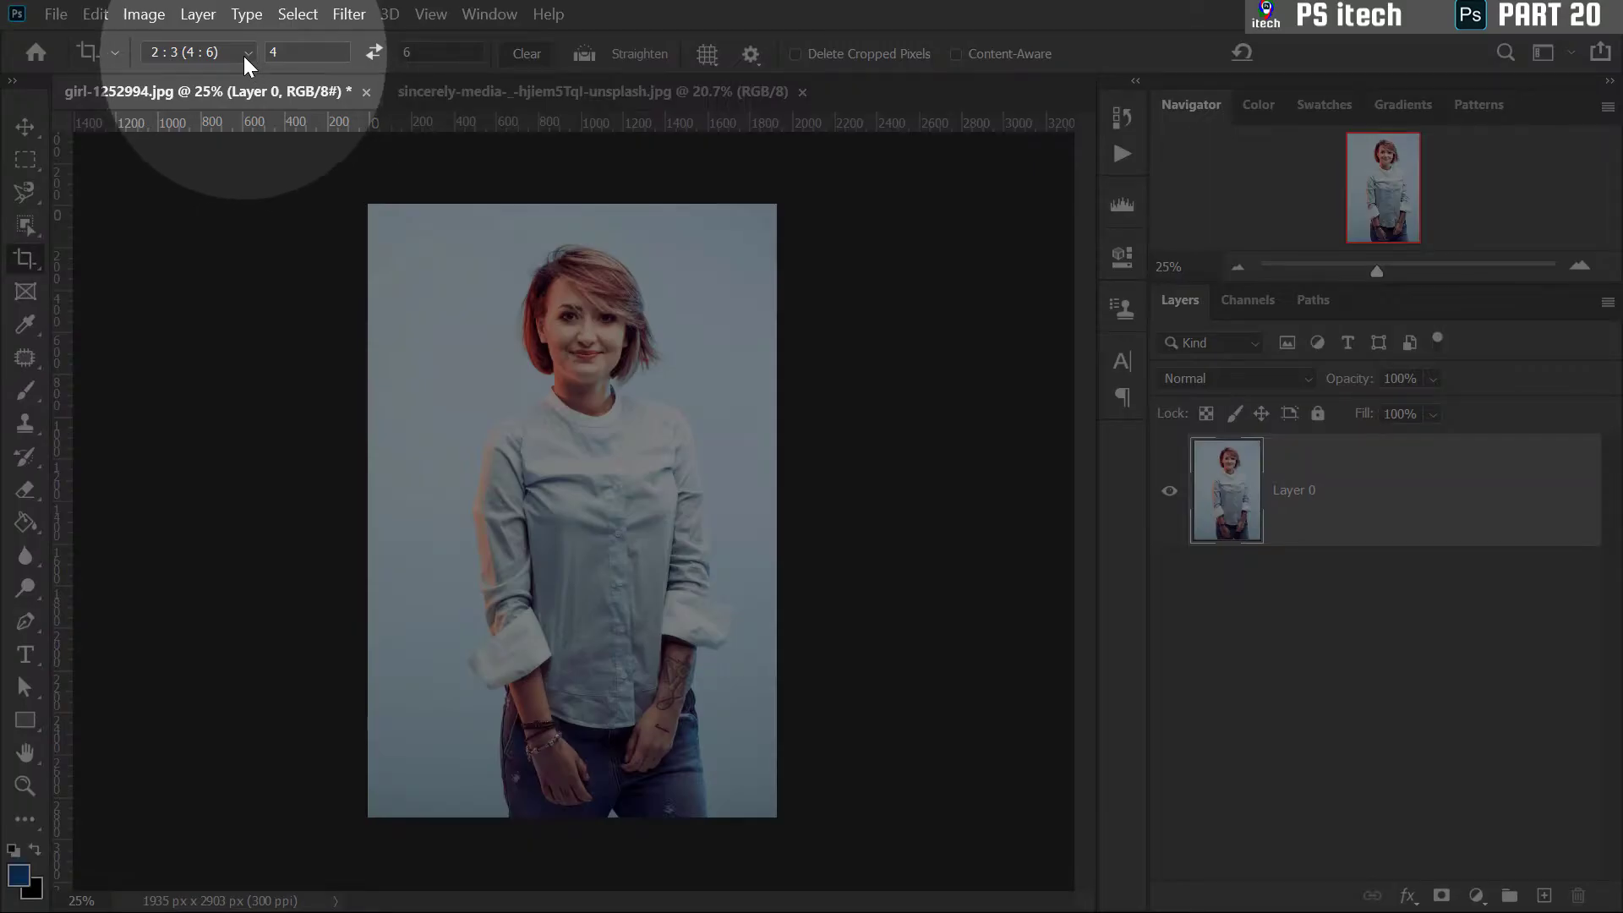
- Frame the woman's head and upper body with a reduced 1 : 1 (Square) crop box
{"action": "left_click", "coordinate": [243, 54]}
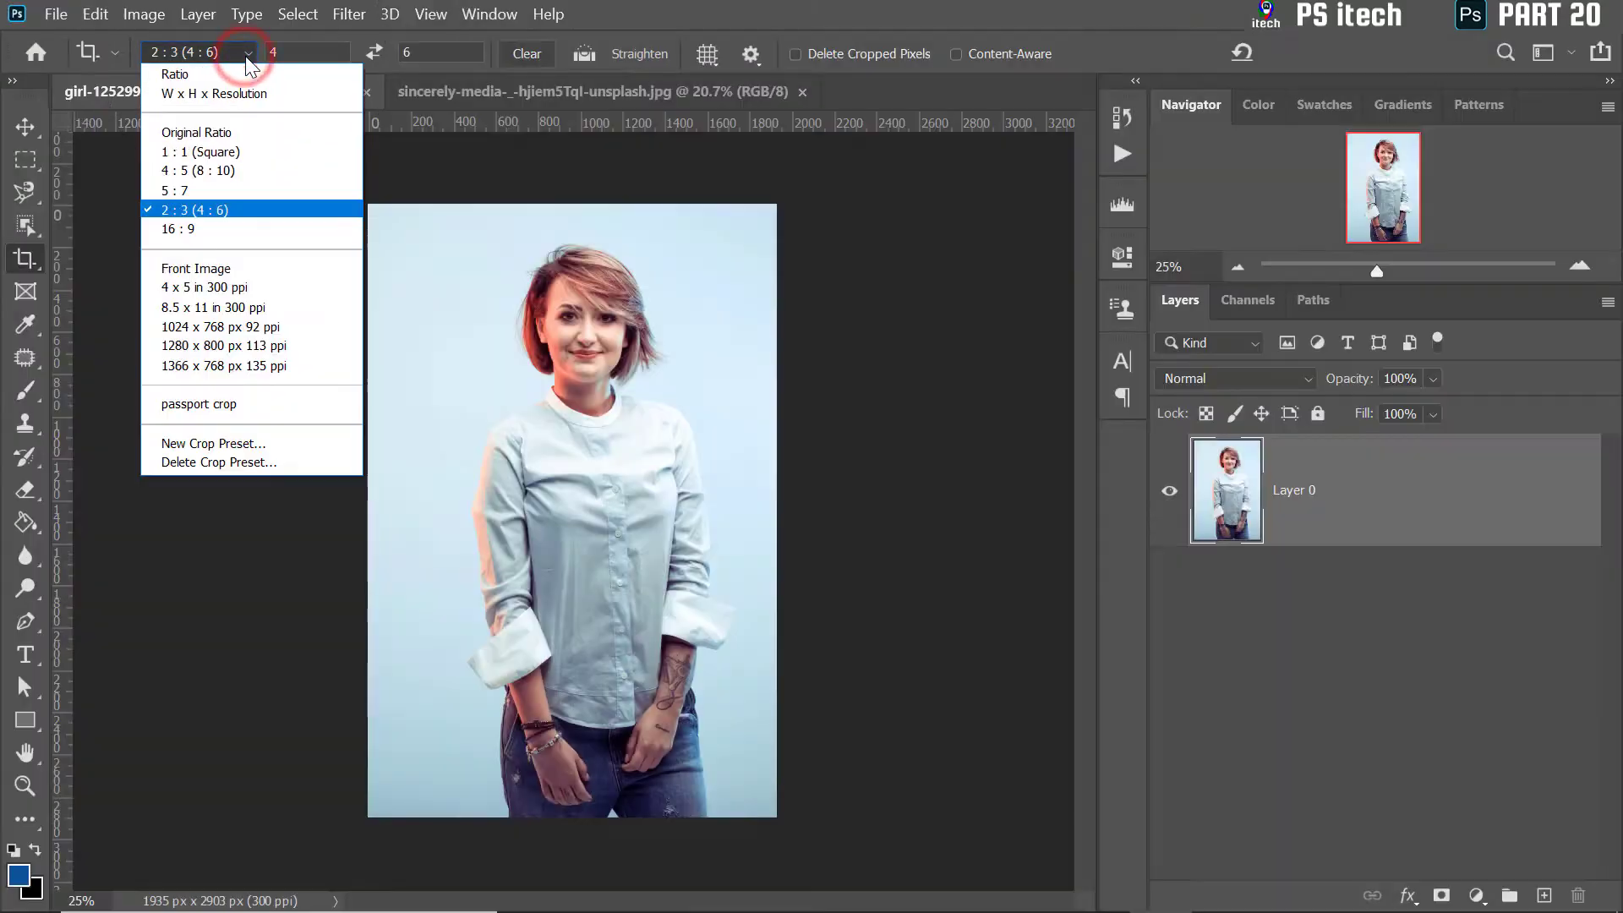
{"action": "left_click", "coordinate": [203, 76]}
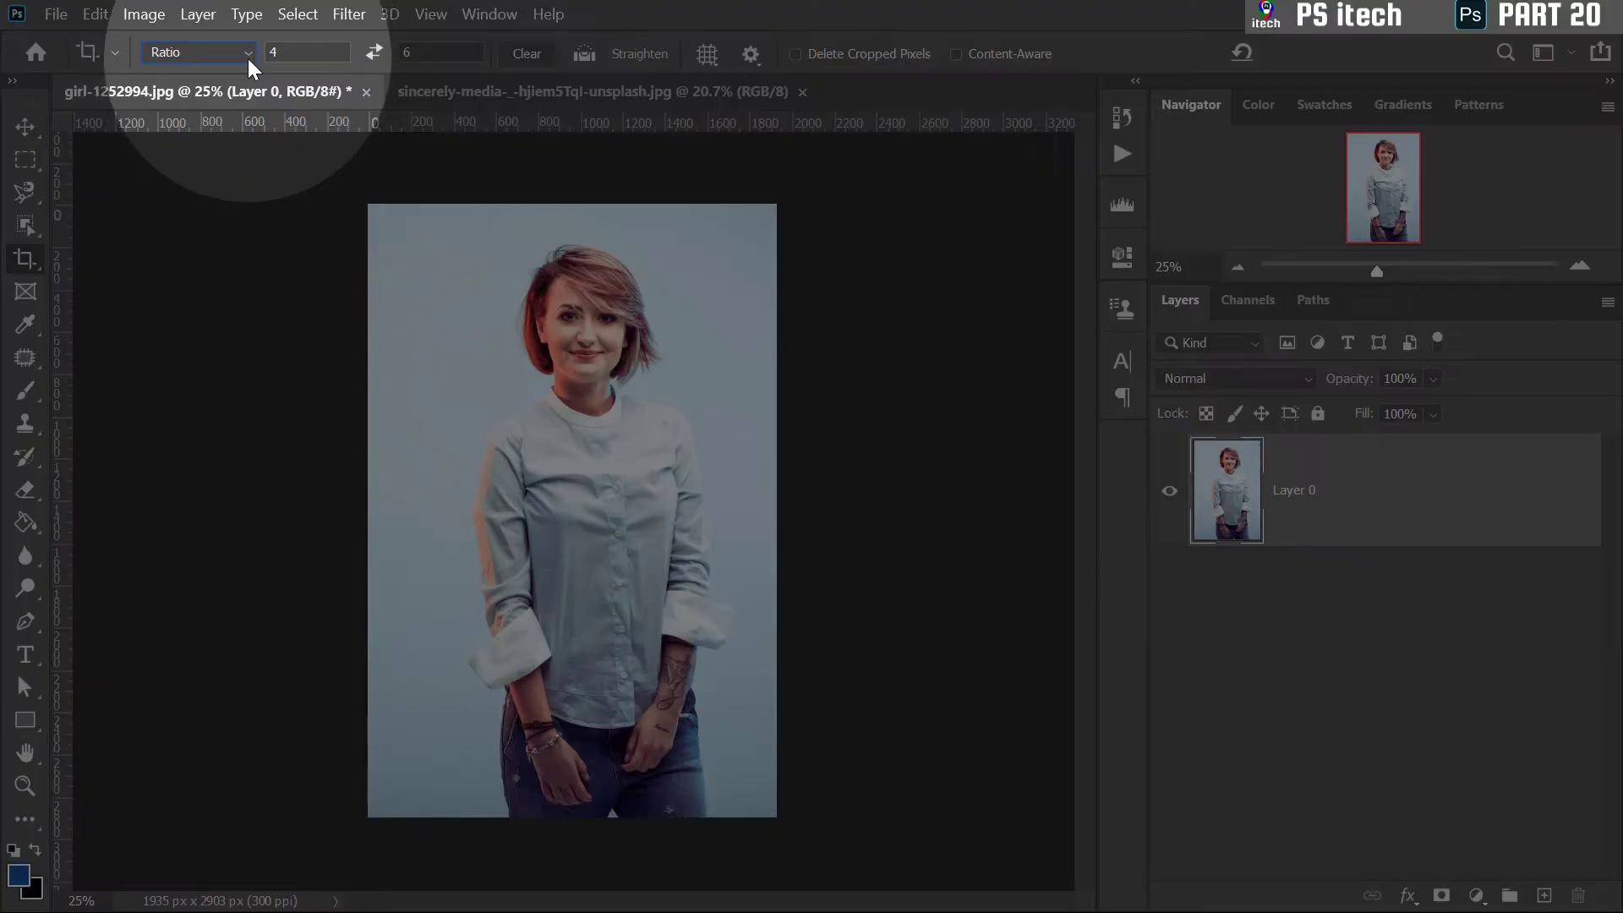
{"action": "left_click", "coordinate": [246, 56]}
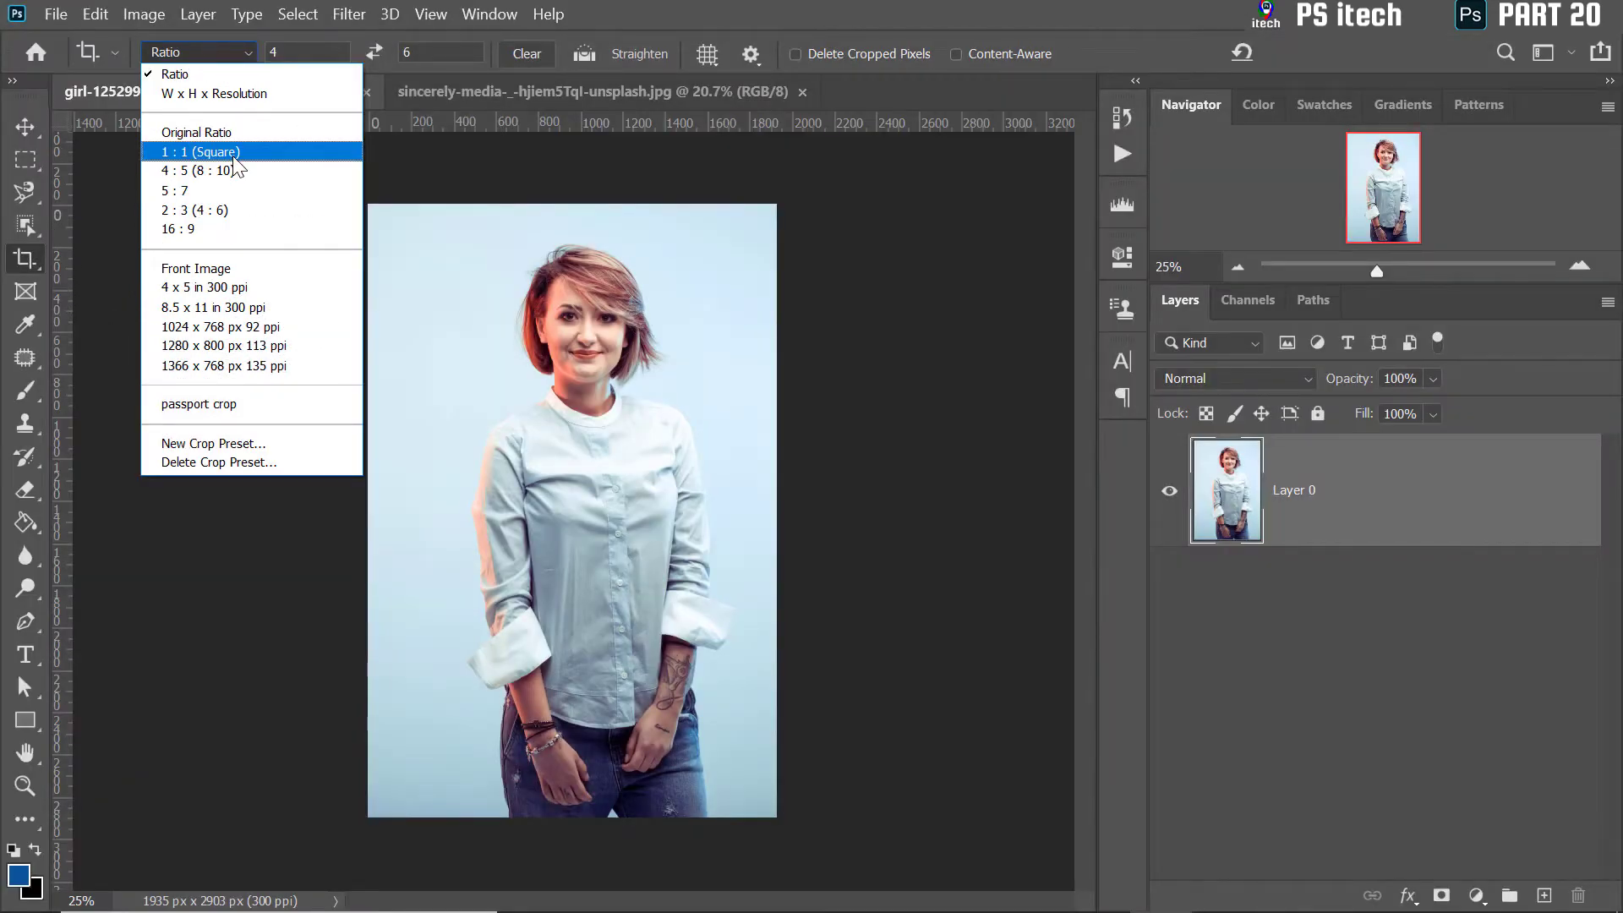
{"action": "left_click", "coordinate": [233, 157]}
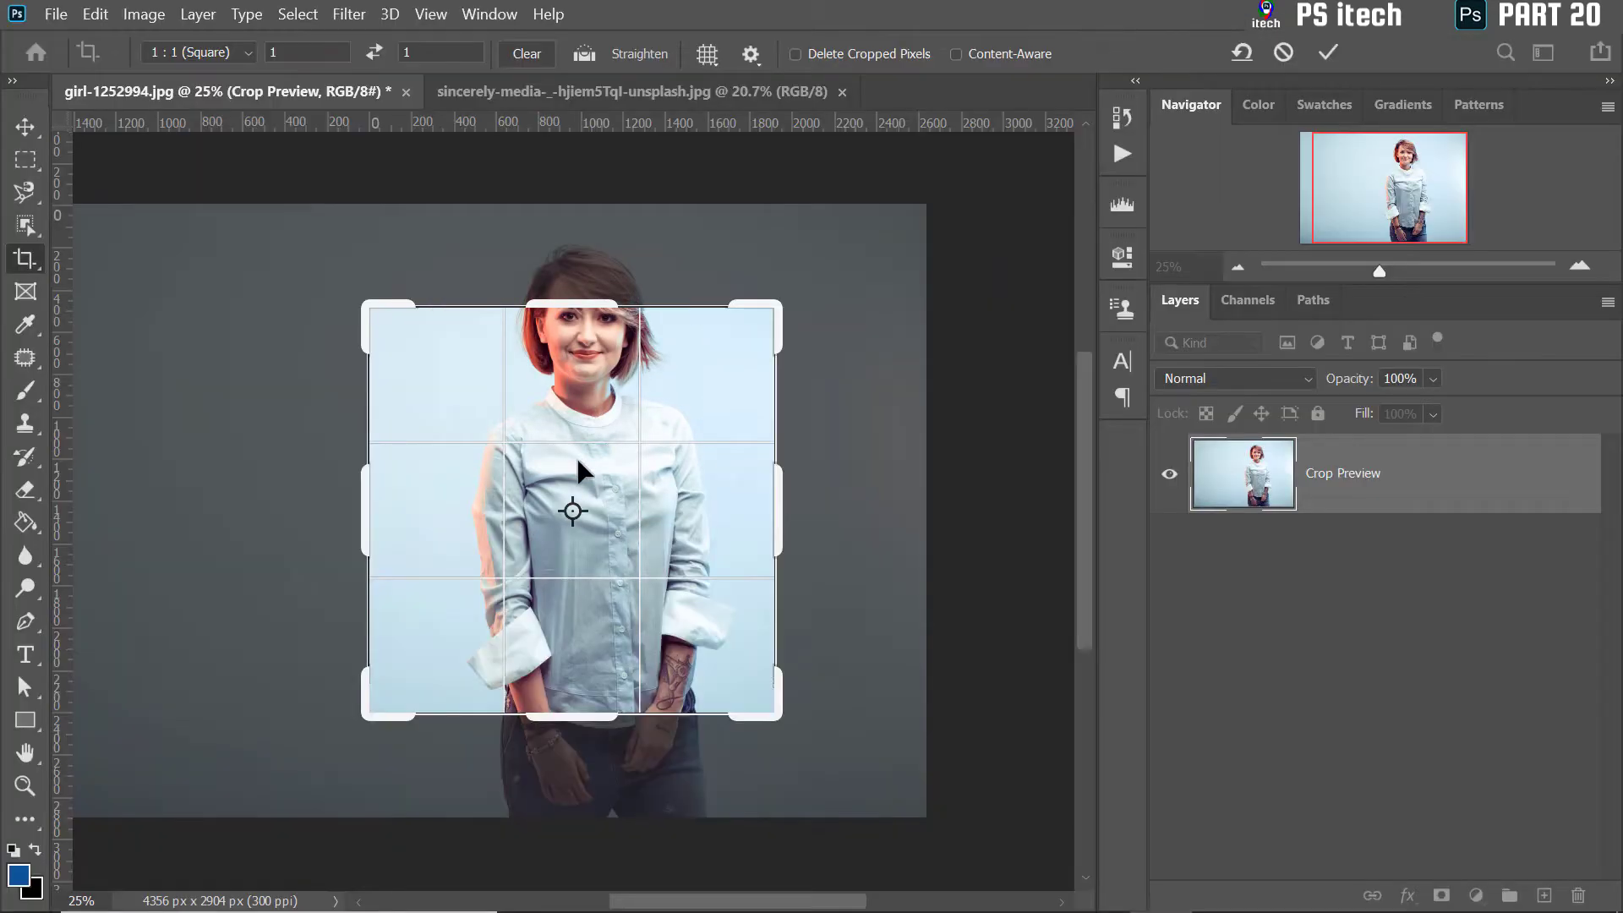
{"action": "mouse_move", "coordinate": [578, 461]}
{"action": "left_mouse_down"}
{"action": "mouse_move", "coordinate": [617, 398]}
{"action": "mouse_move", "coordinate": [602, 459]}
{"action": "left_mouse_up"}
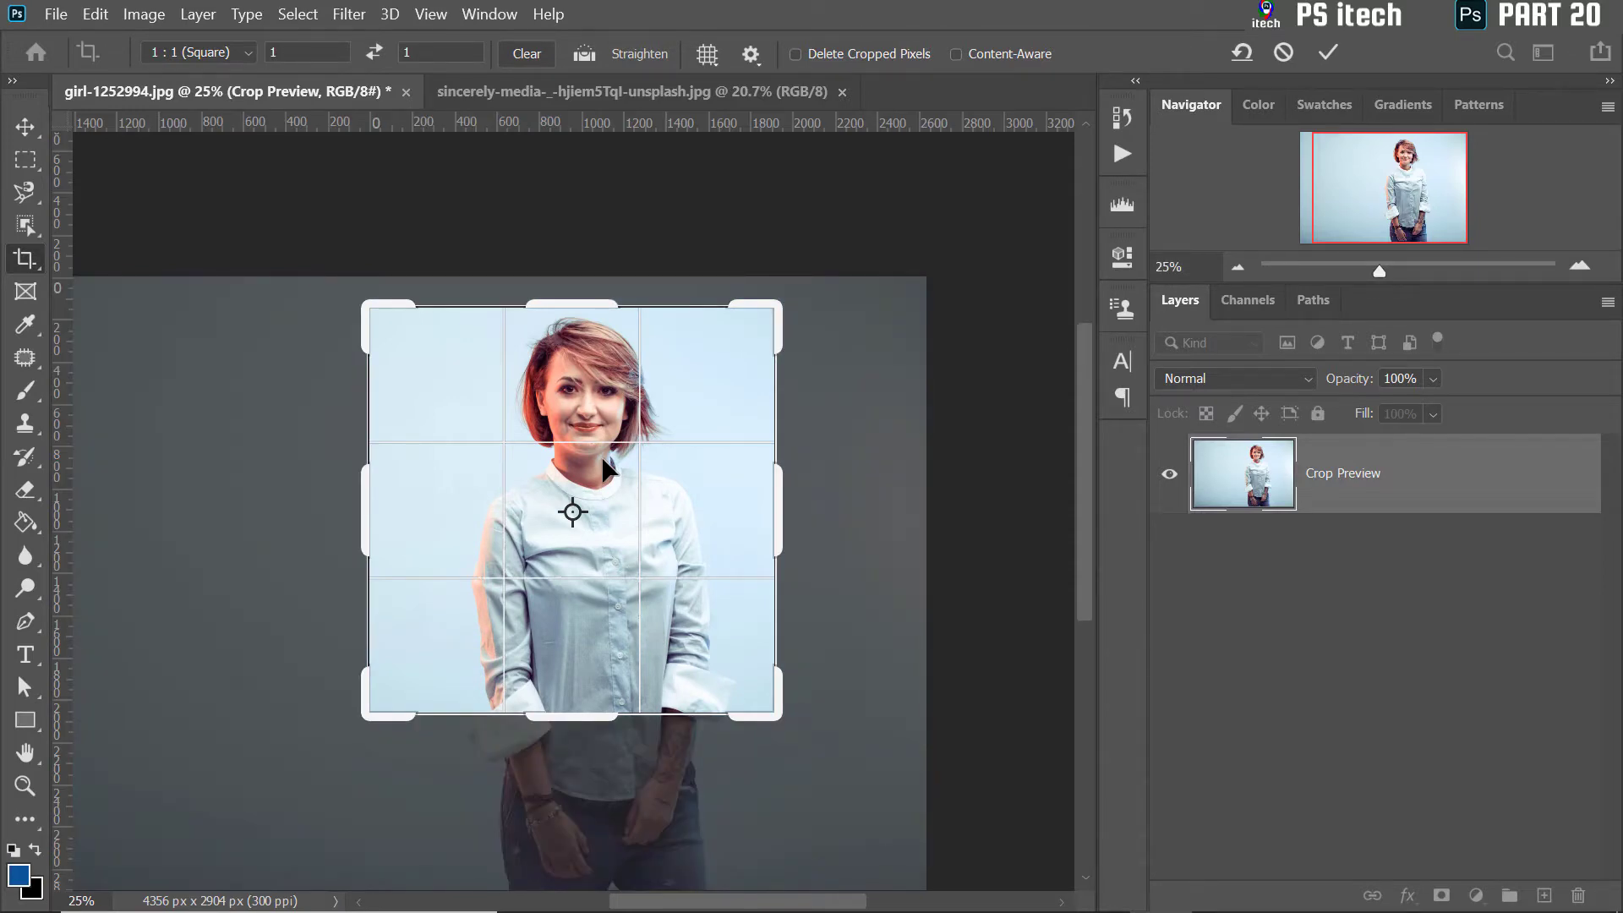
{"action": "left_click_drag", "start_coordinate": [364, 712], "coordinate": [431, 666]}
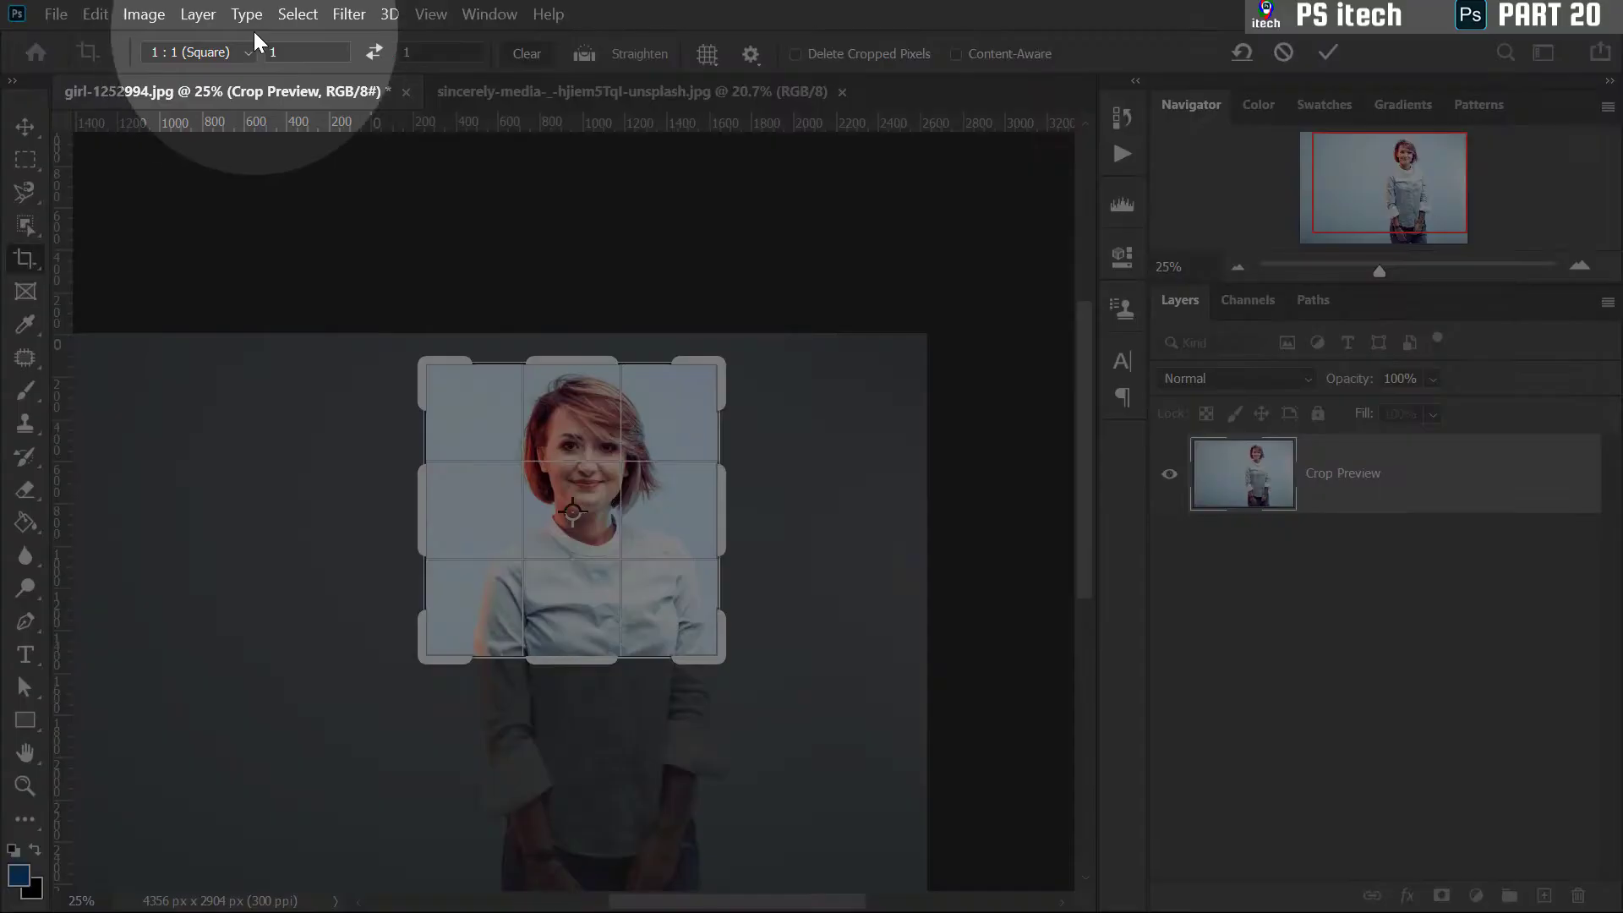
- Try an enlarged 16 : 9 crop box centred on the woman's head and shoulders, and reset the crop box
{"action": "left_click", "coordinate": [230, 54]}
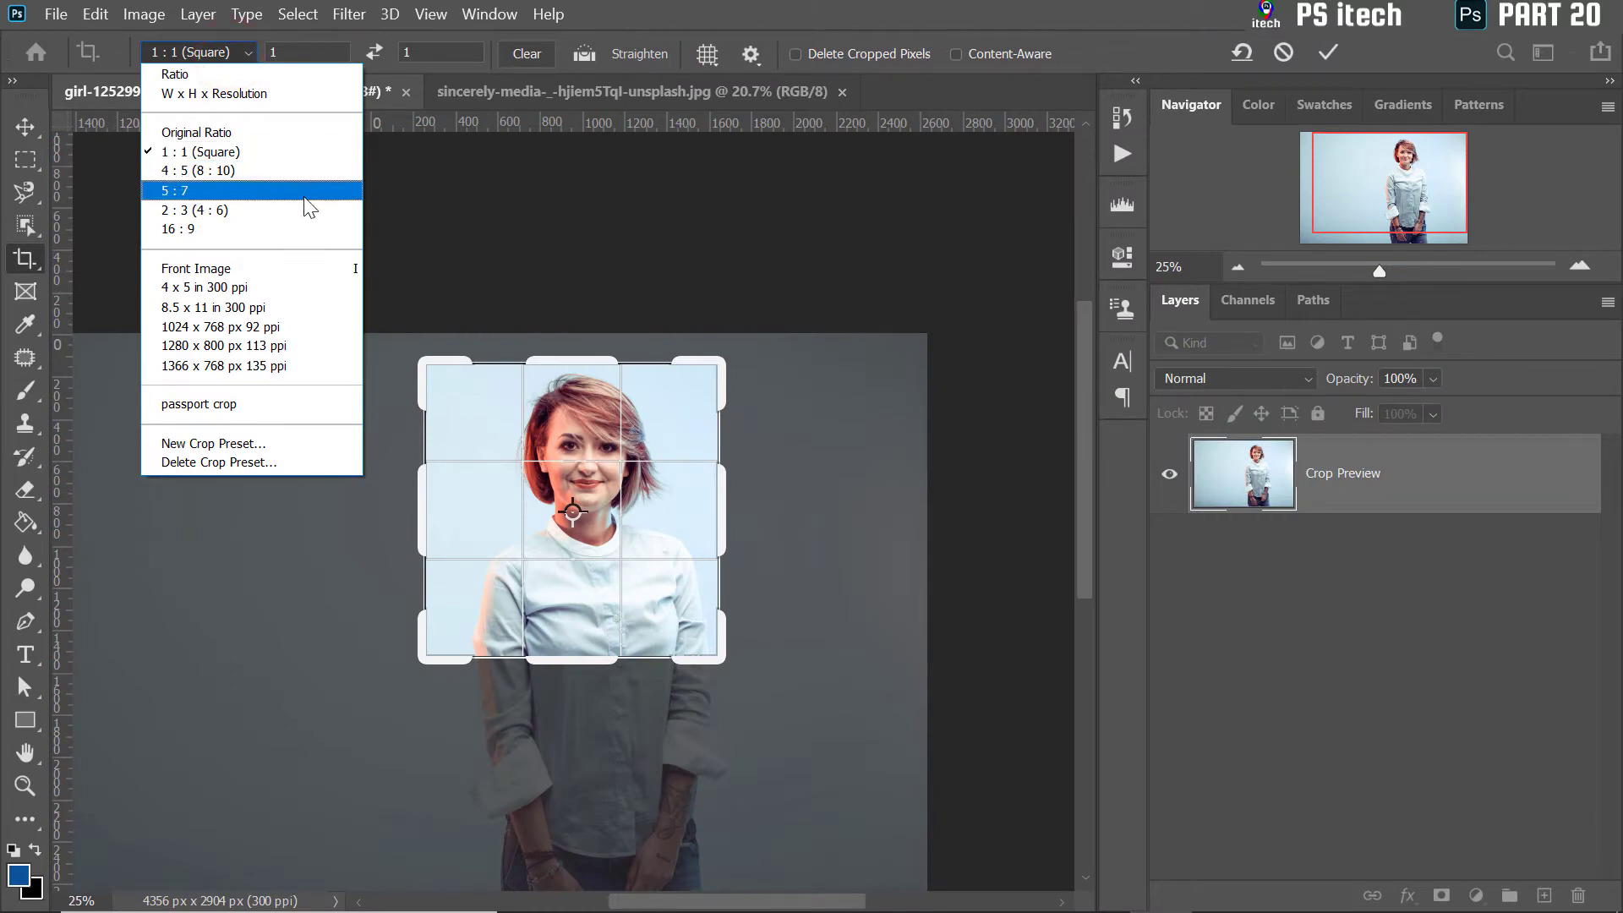
{"action": "left_click", "coordinate": [196, 227]}
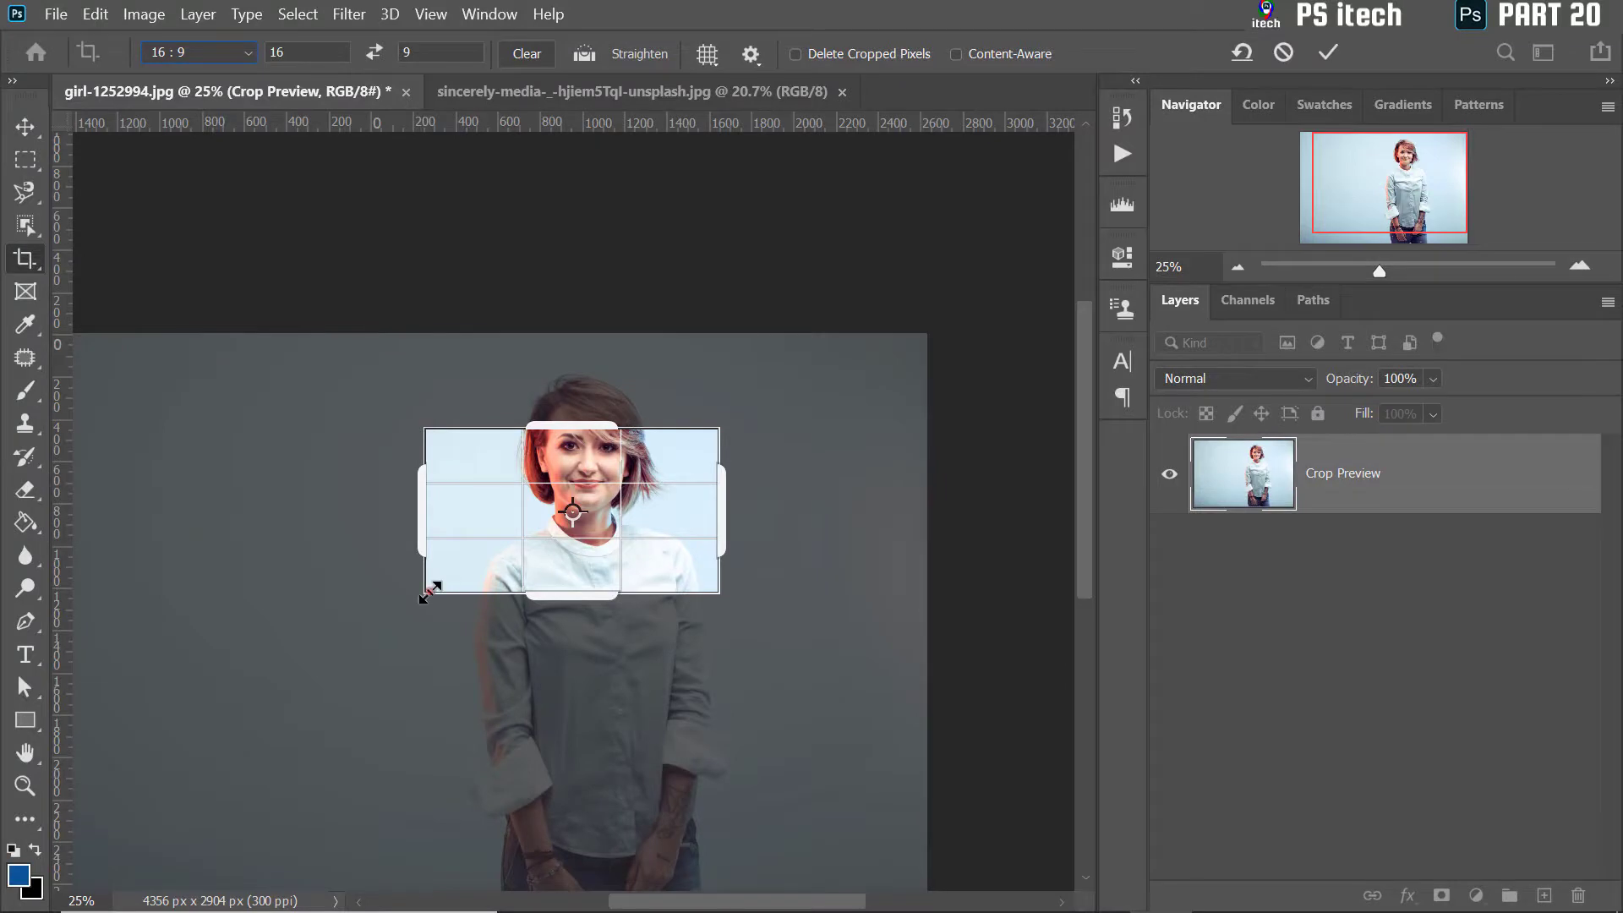
{"action": "left_click_drag", "start_coordinate": [428, 590], "coordinate": [316, 654]}
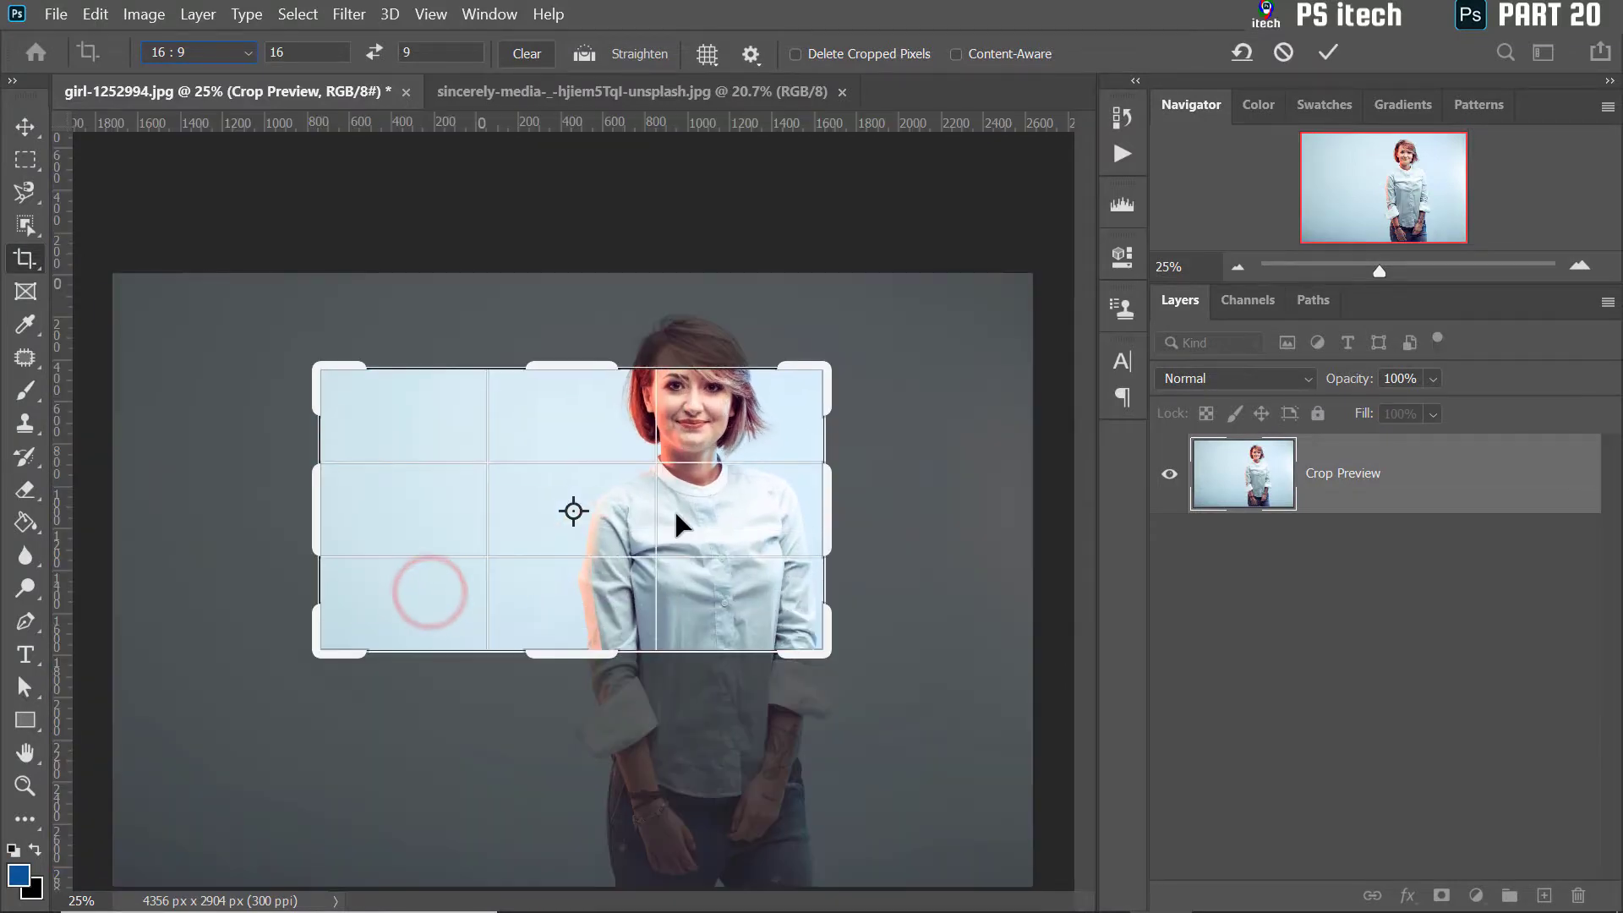
{"action": "left_click_drag", "start_coordinate": [676, 523], "coordinate": [571, 583]}
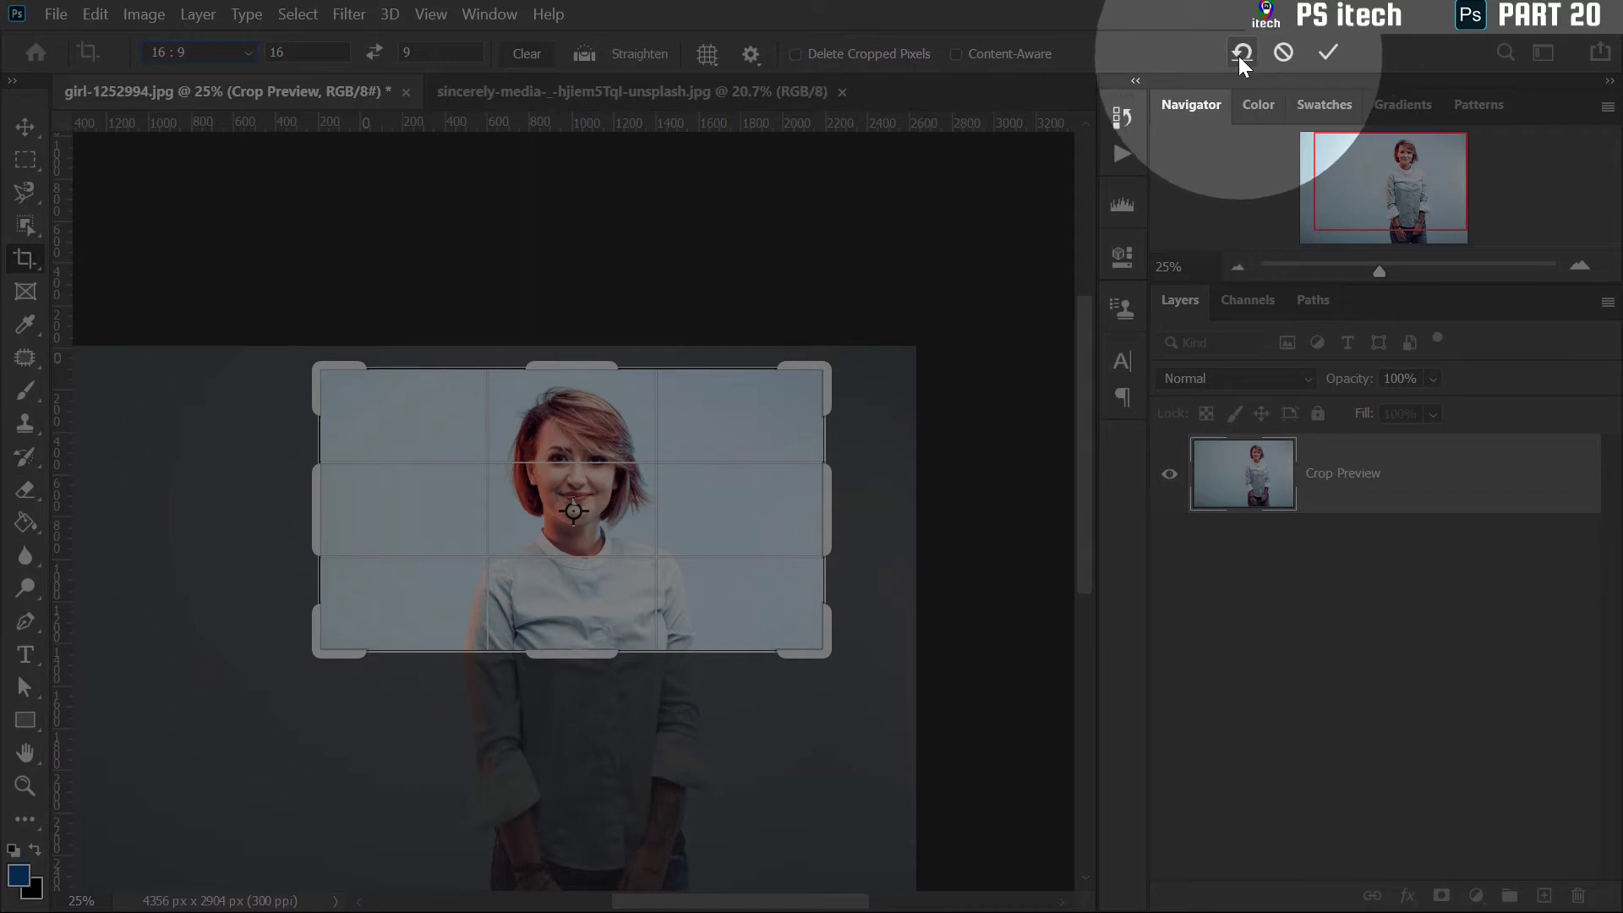
{"action": "left_click", "coordinate": [1239, 54]}
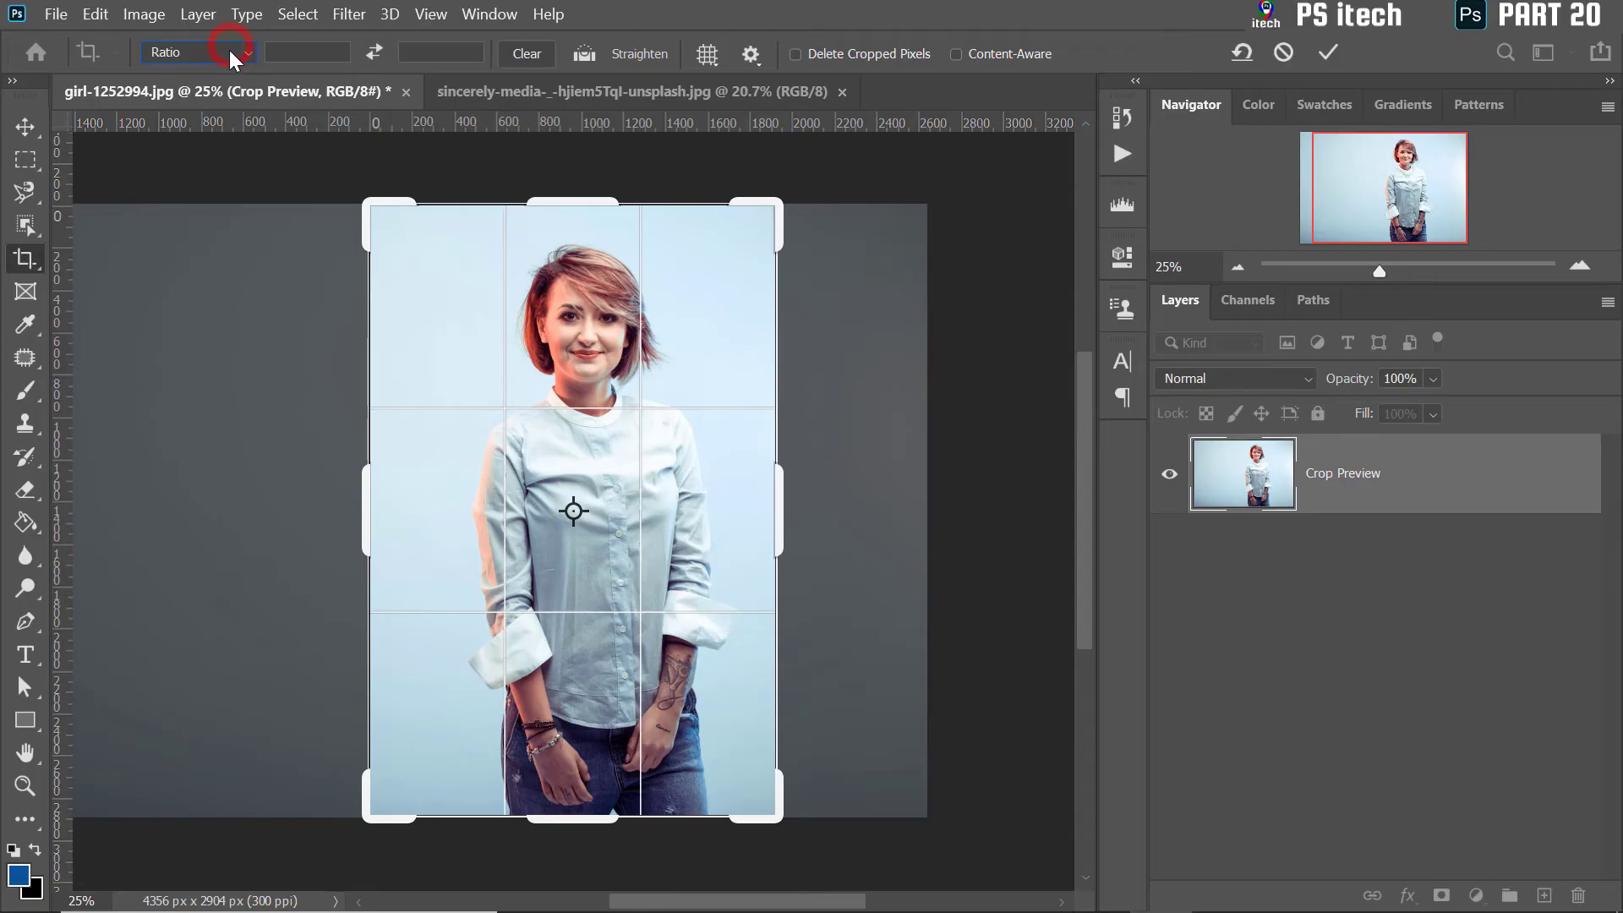
- Try the passport crop preset on the portrait
{"action": "left_click", "coordinate": [230, 51]}
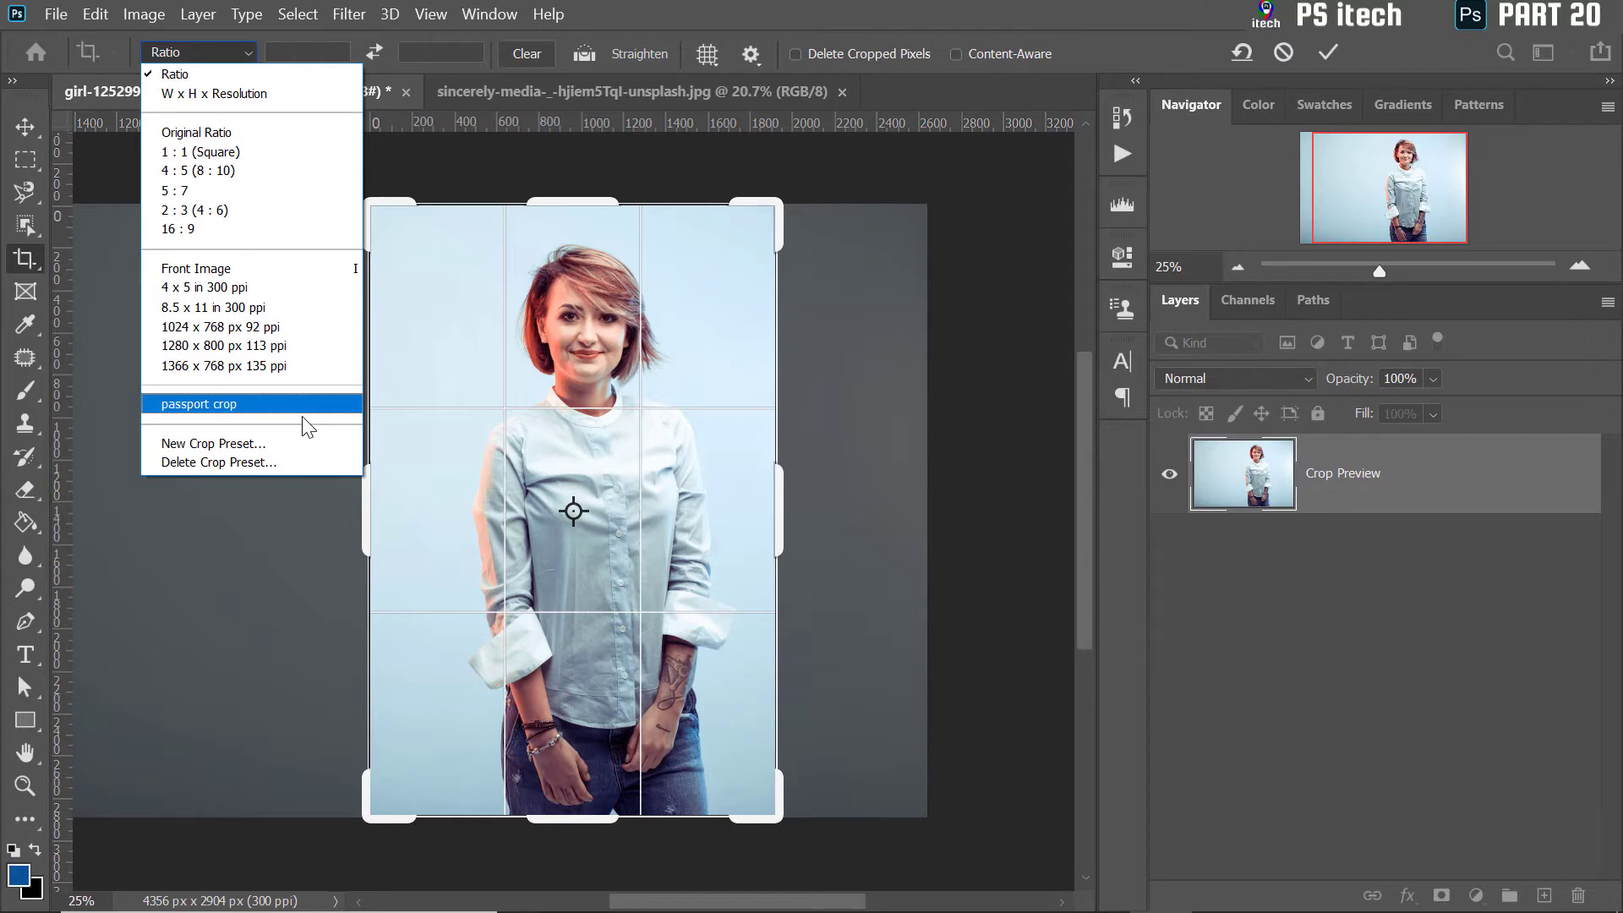
{"action": "left_click", "coordinate": [225, 404]}
{"action": "key", "text": "Return"}
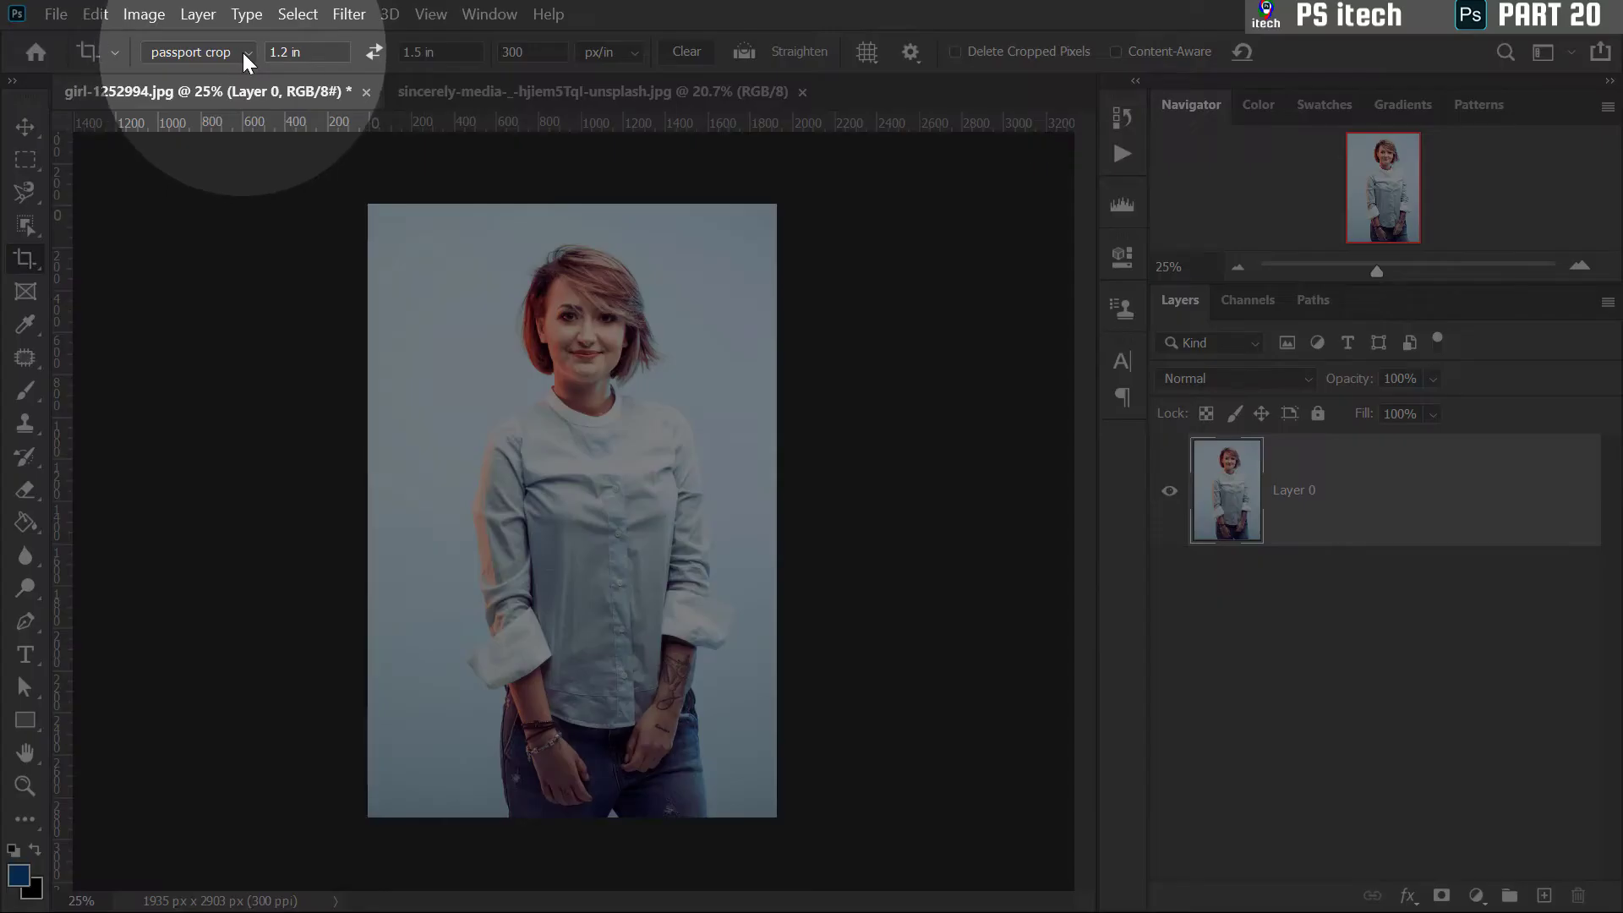
- Set the crop to W x H x Resolution with 1920 px width, 1080 px height and 72 px/in
{"action": "left_click", "coordinate": [242, 53]}
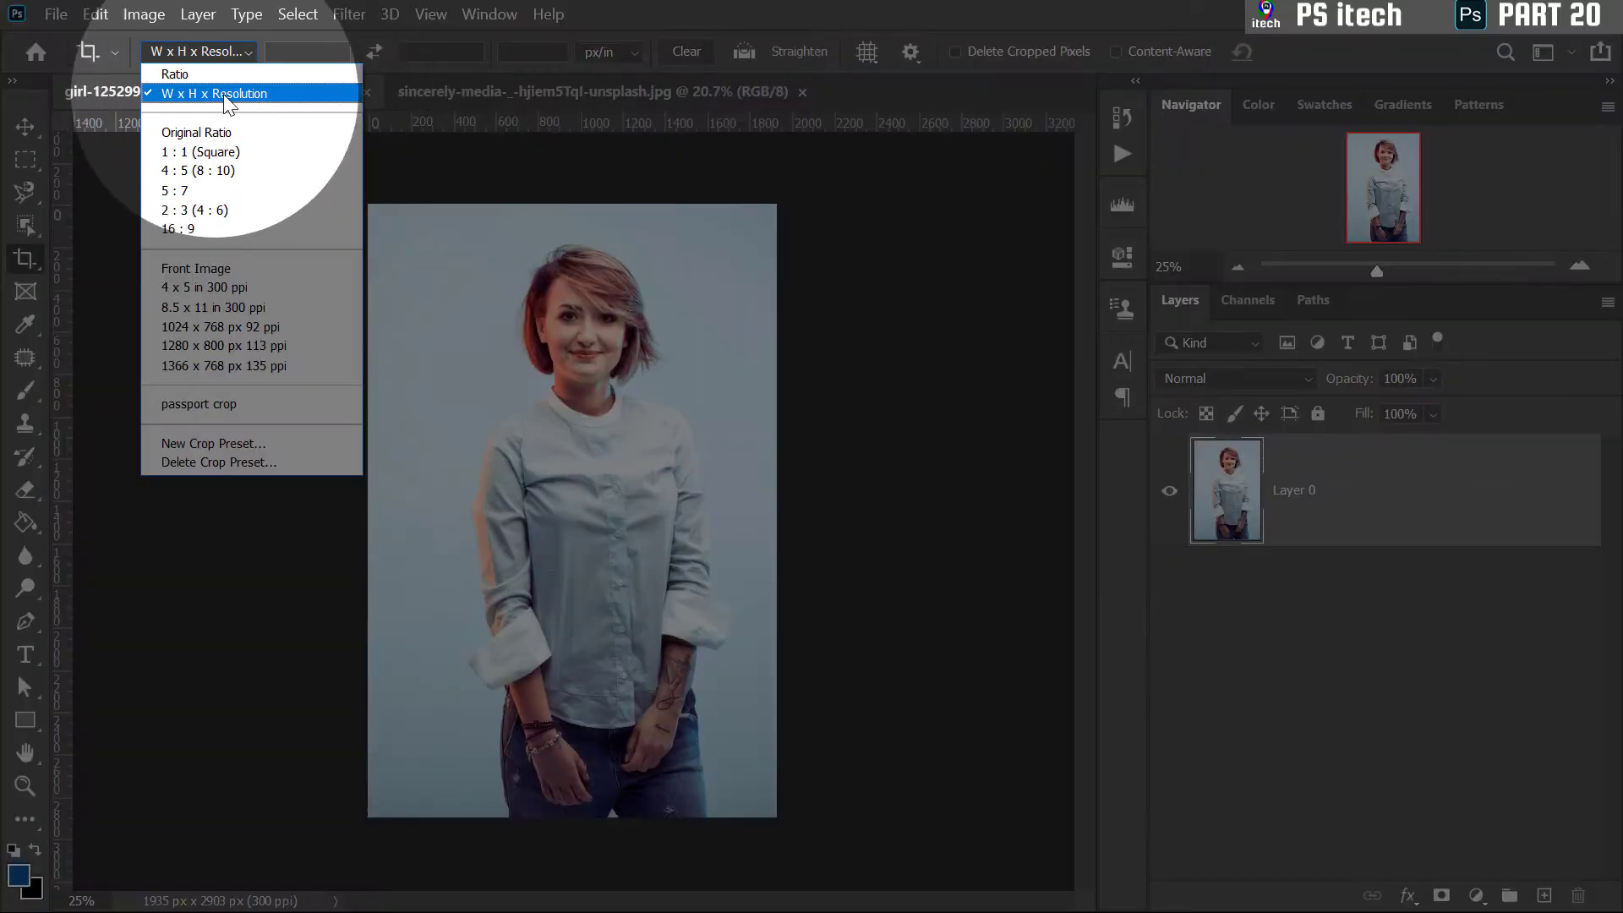
{"action": "left_click", "coordinate": [250, 94]}
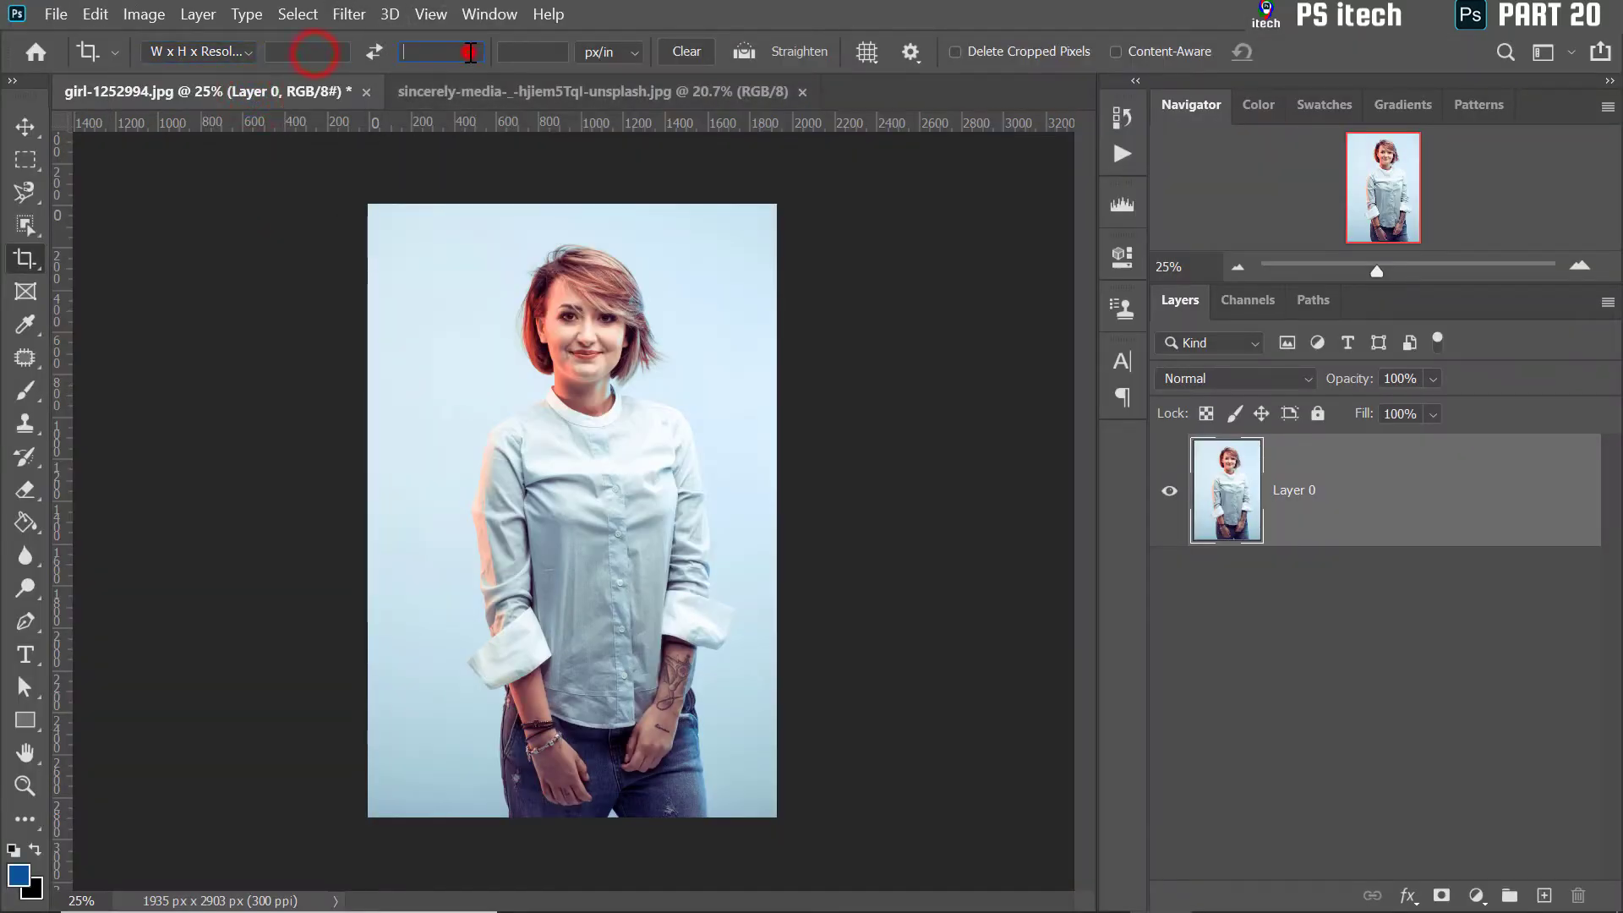
{"action": "left_click", "coordinate": [309, 54]}
{"action": "type", "text": "1920"}
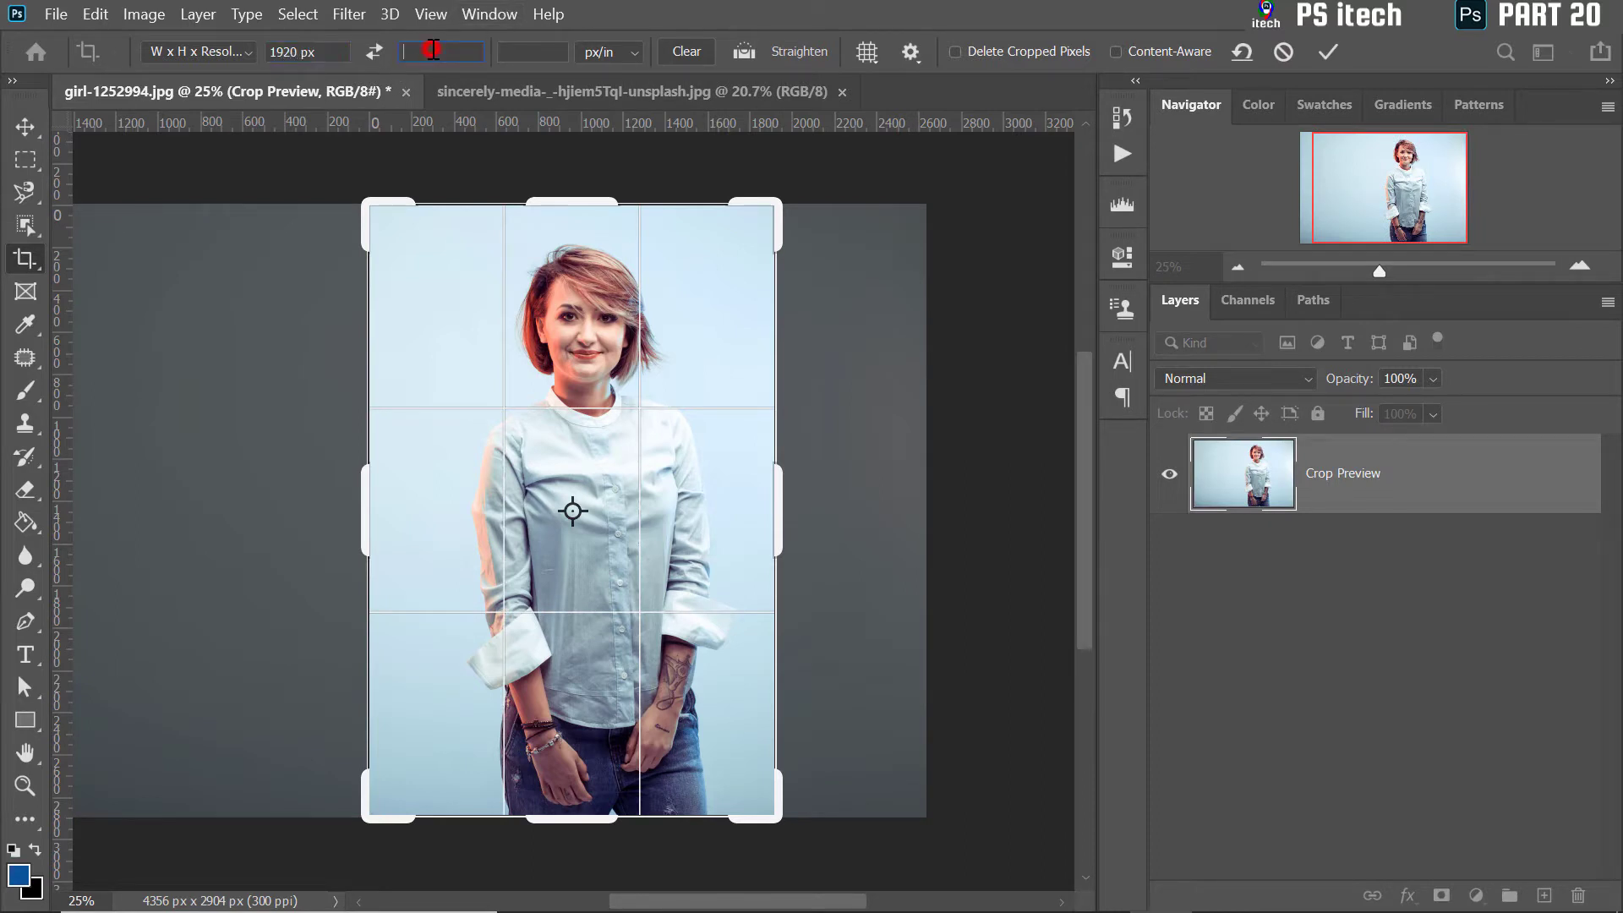
{"action": "type", "text": "10"}
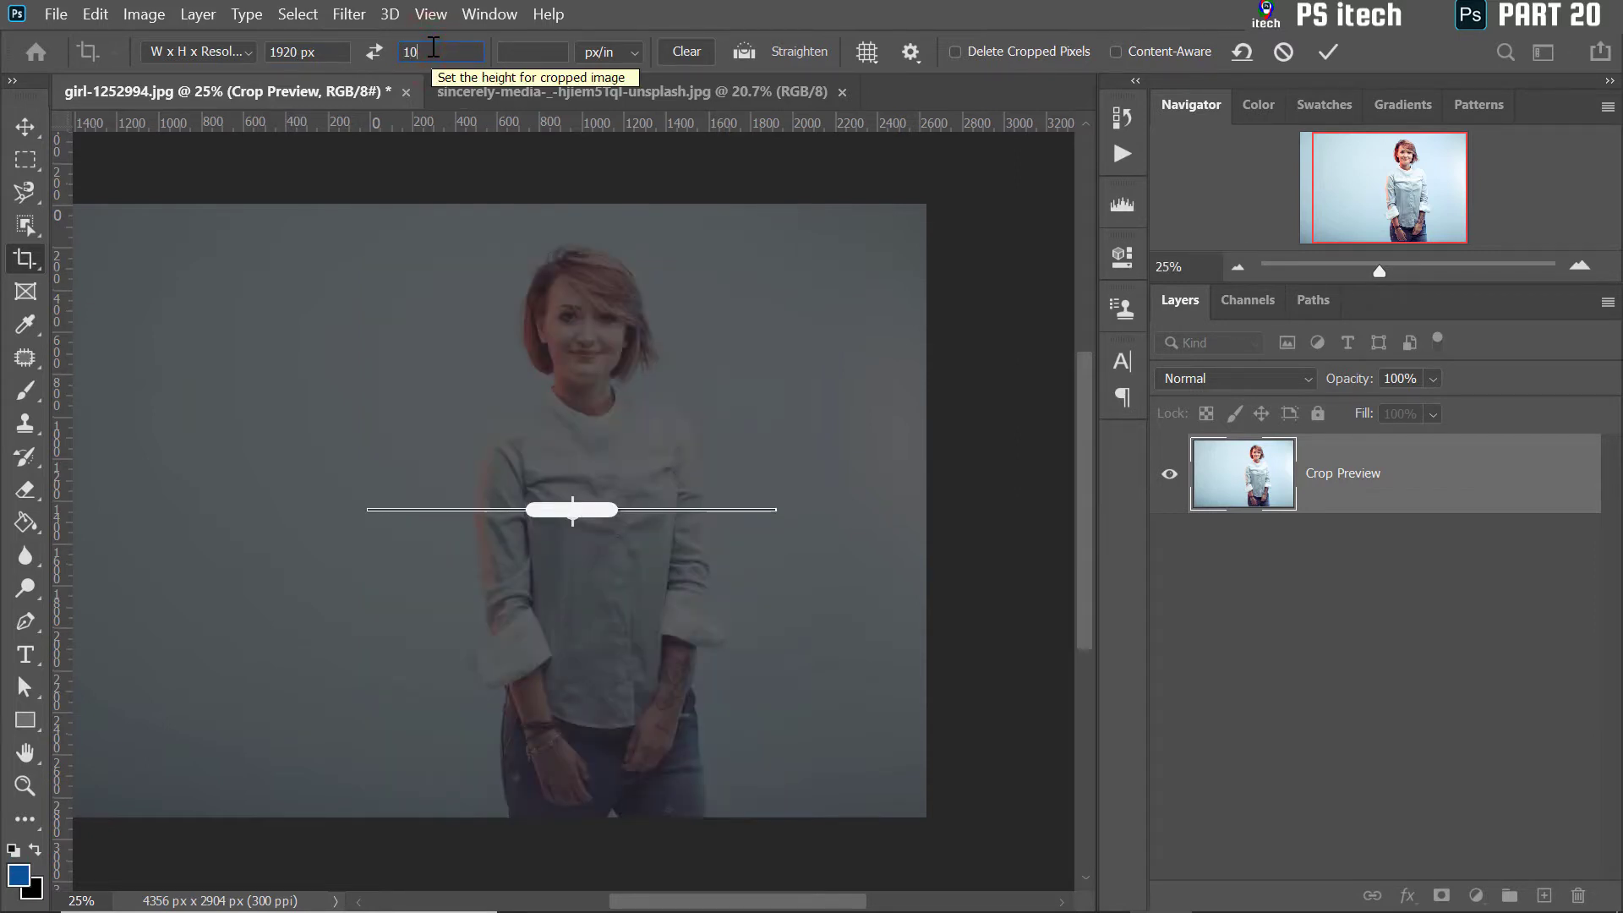
{"action": "type", "text": "80"}
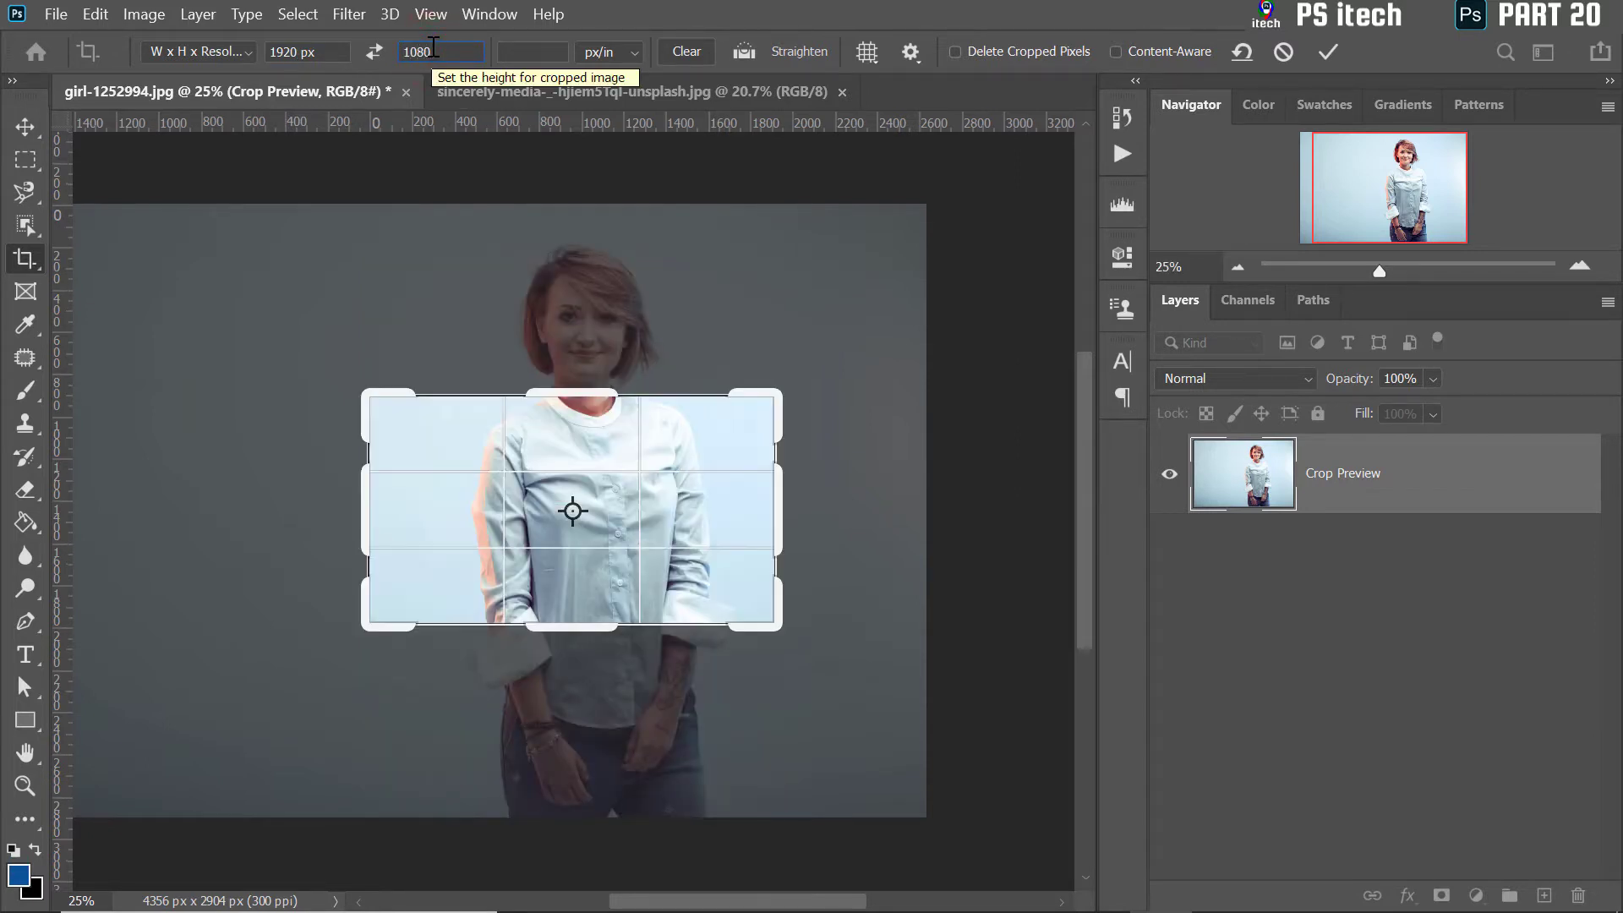
{"action": "type", "text": " px"}
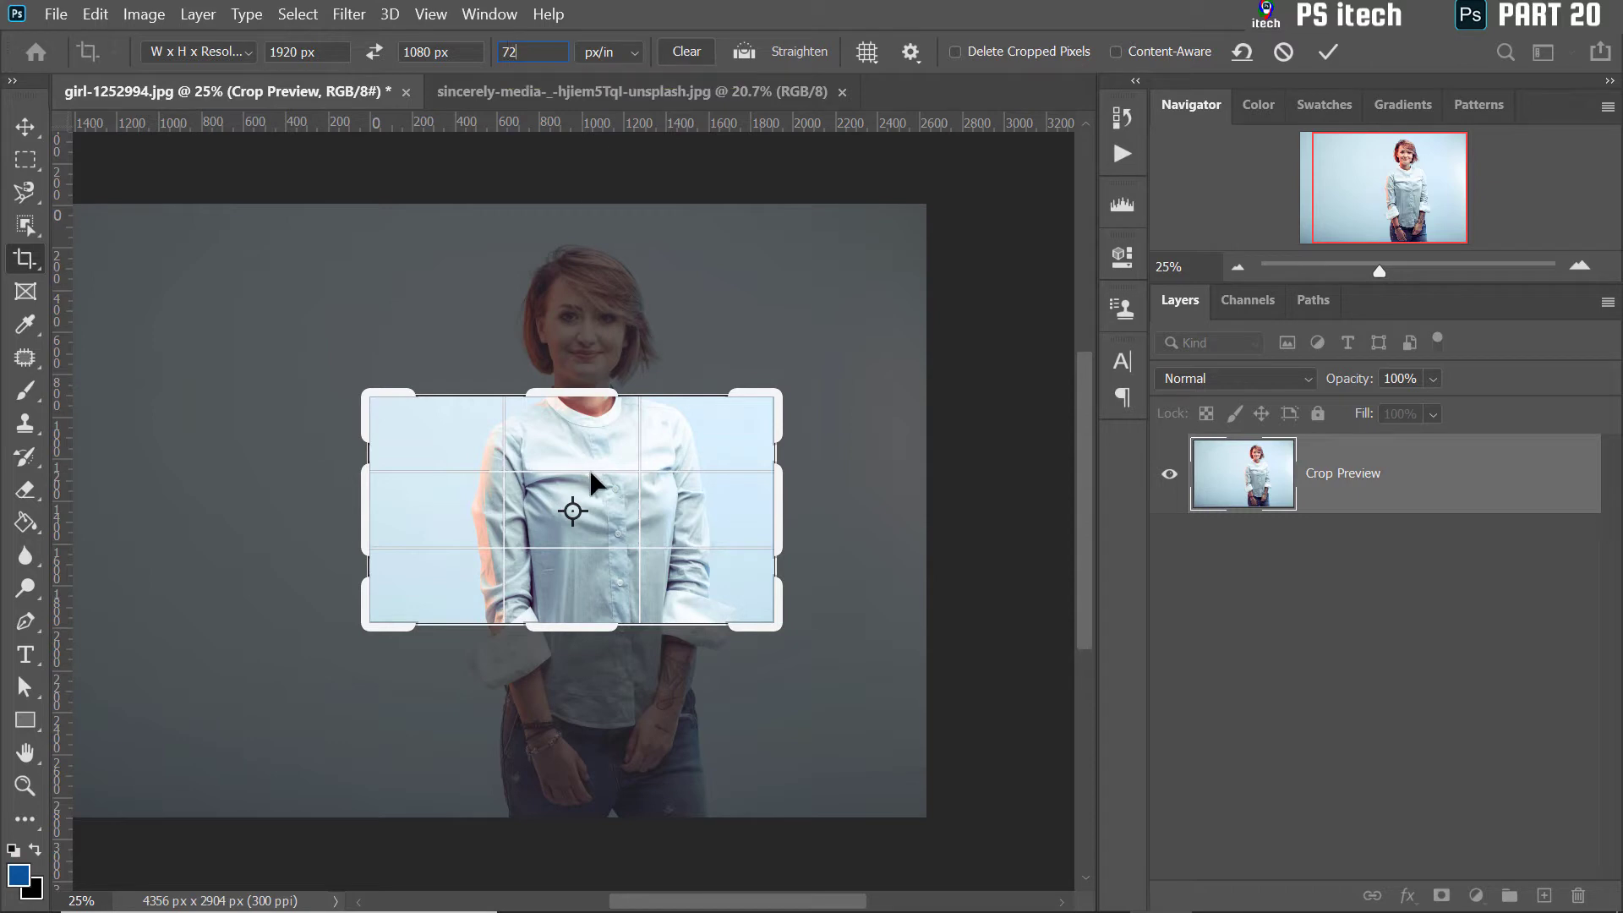
- Try an enlarged 1920 x 1080 px crop box centred on the woman's head and upper body
{"action": "left_click_drag", "start_coordinate": [615, 441], "coordinate": [659, 566]}
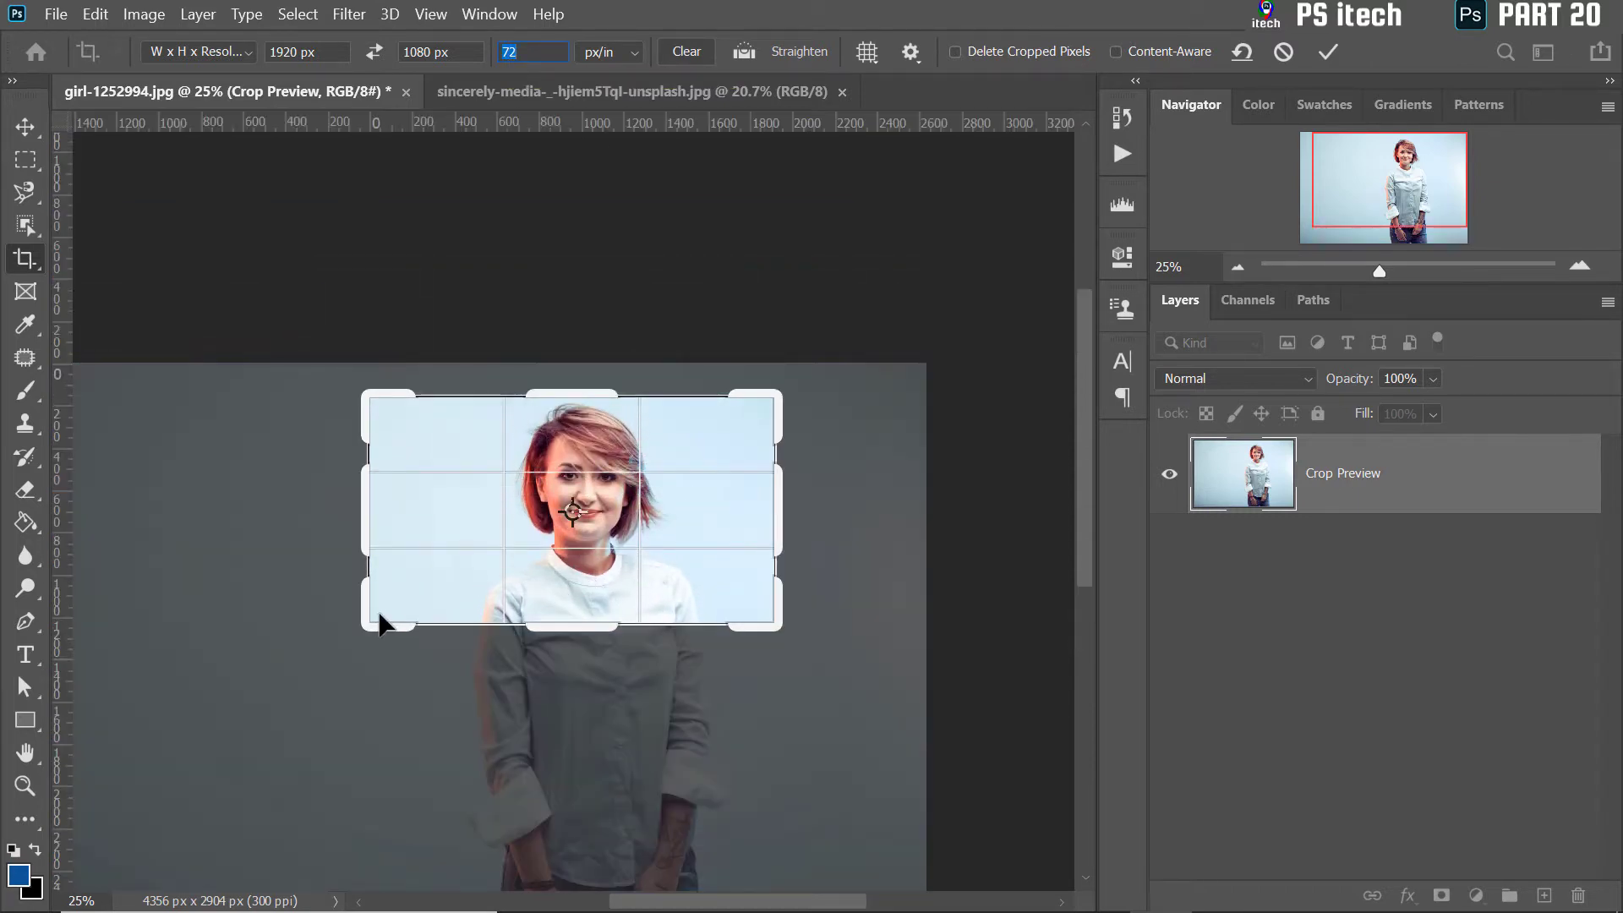
{"action": "left_click_drag", "start_coordinate": [369, 618], "coordinate": [292, 663]}
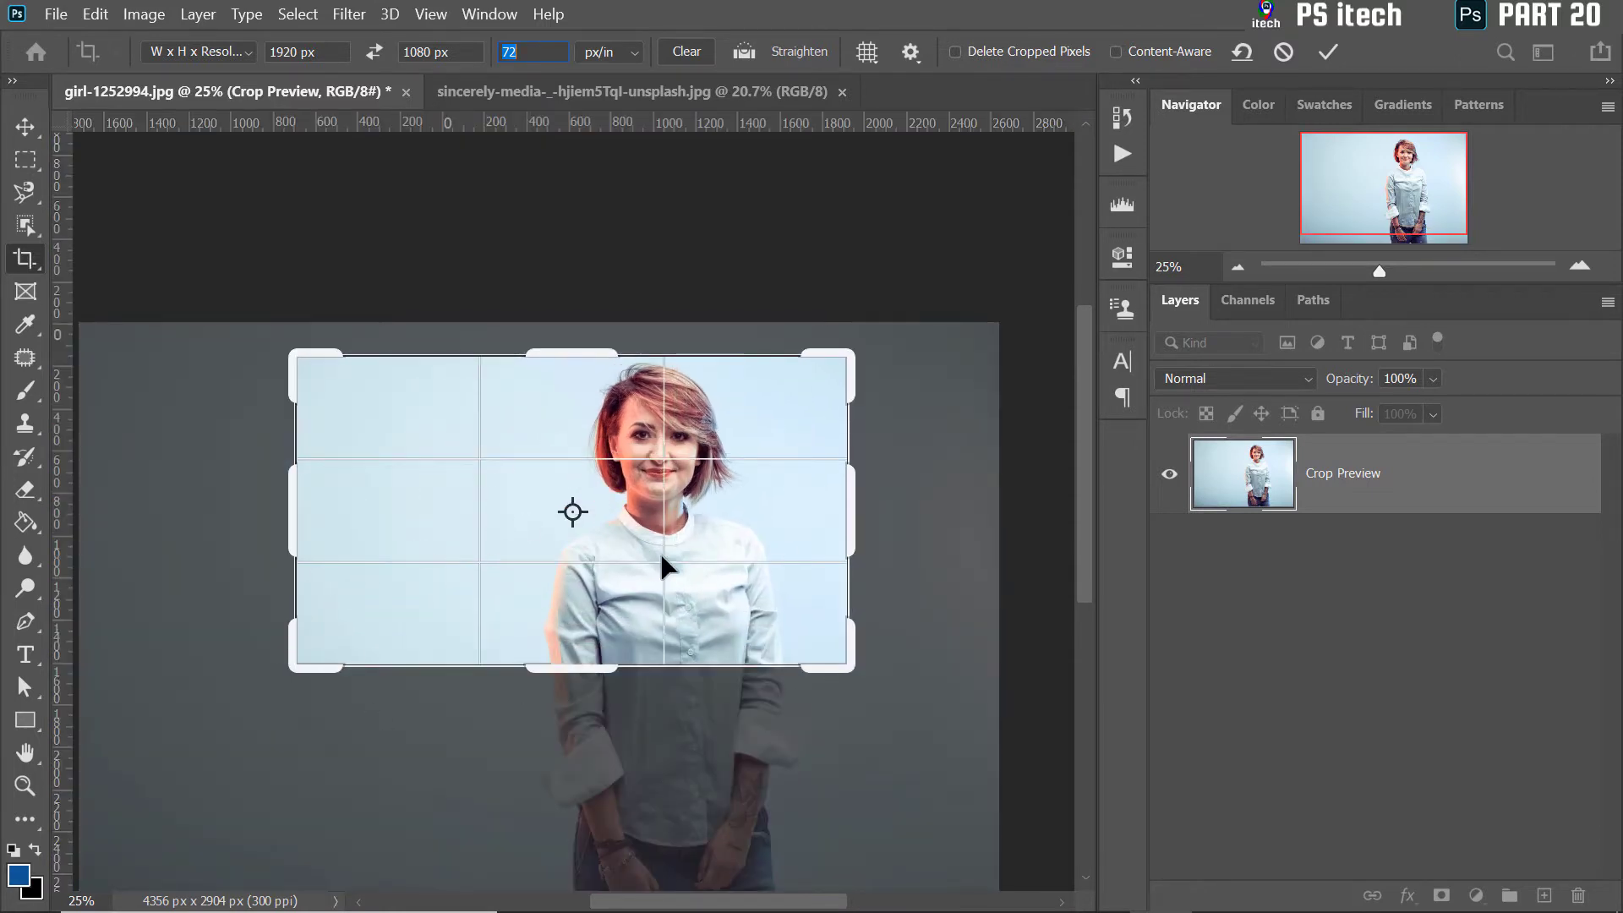
{"action": "left_click_drag", "start_coordinate": [515, 569], "coordinate": [417, 580]}
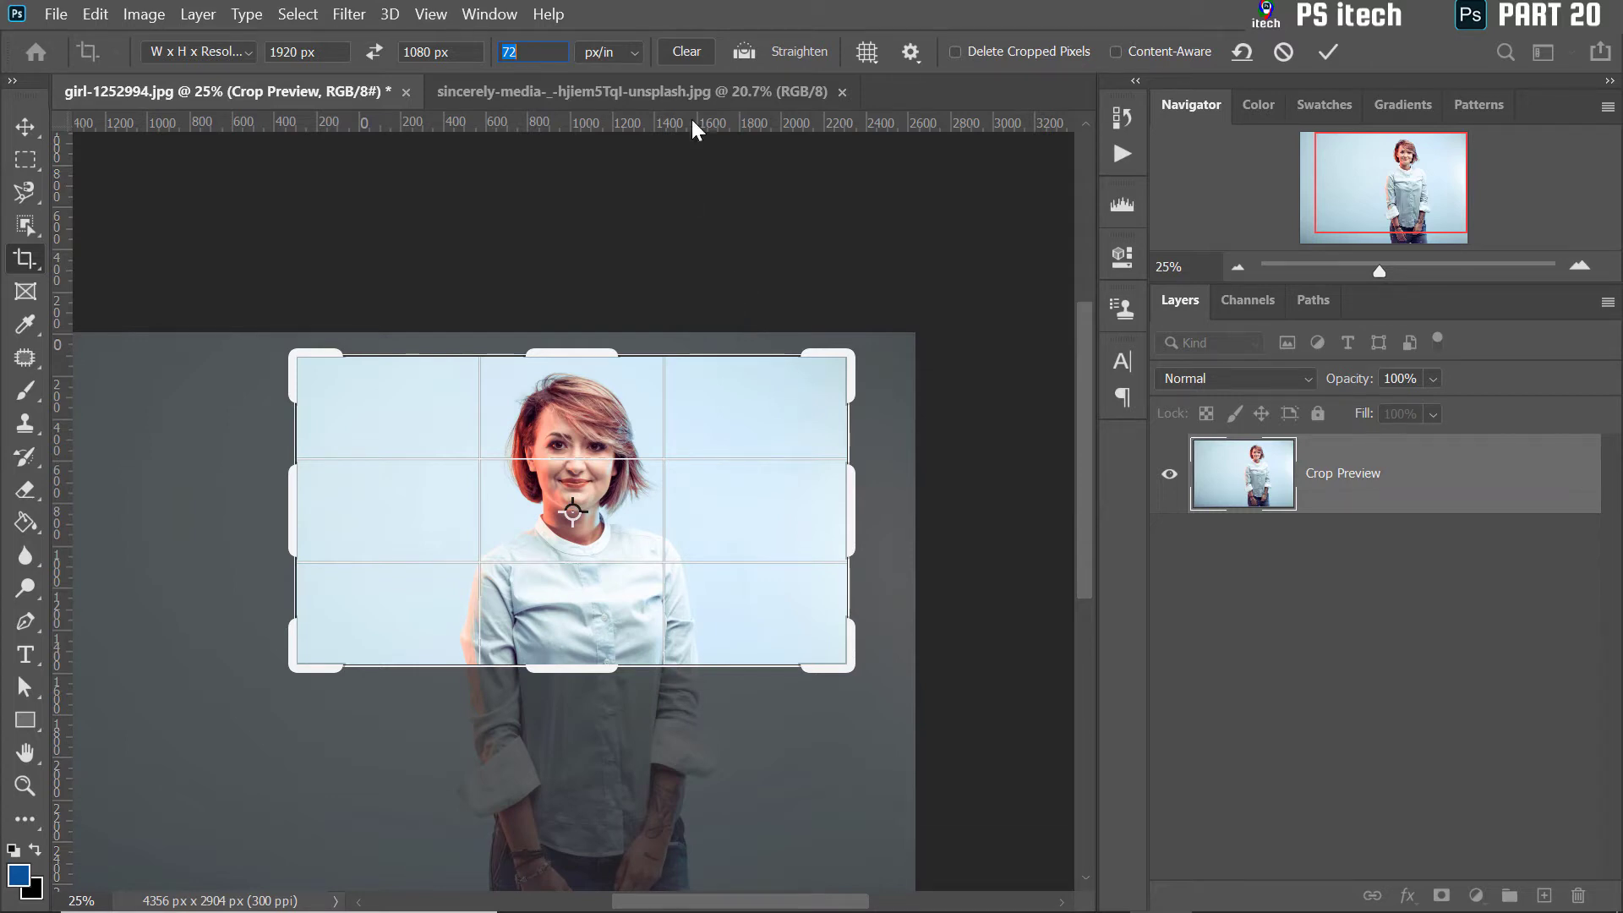
- Save the current crop size as a new preset named 1920 x 1080 px 72 ppi and reset the crop box
{"action": "left_click", "coordinate": [677, 15]}
{"action": "left_click", "coordinate": [254, 51]}
{"action": "left_click", "coordinate": [180, 441]}
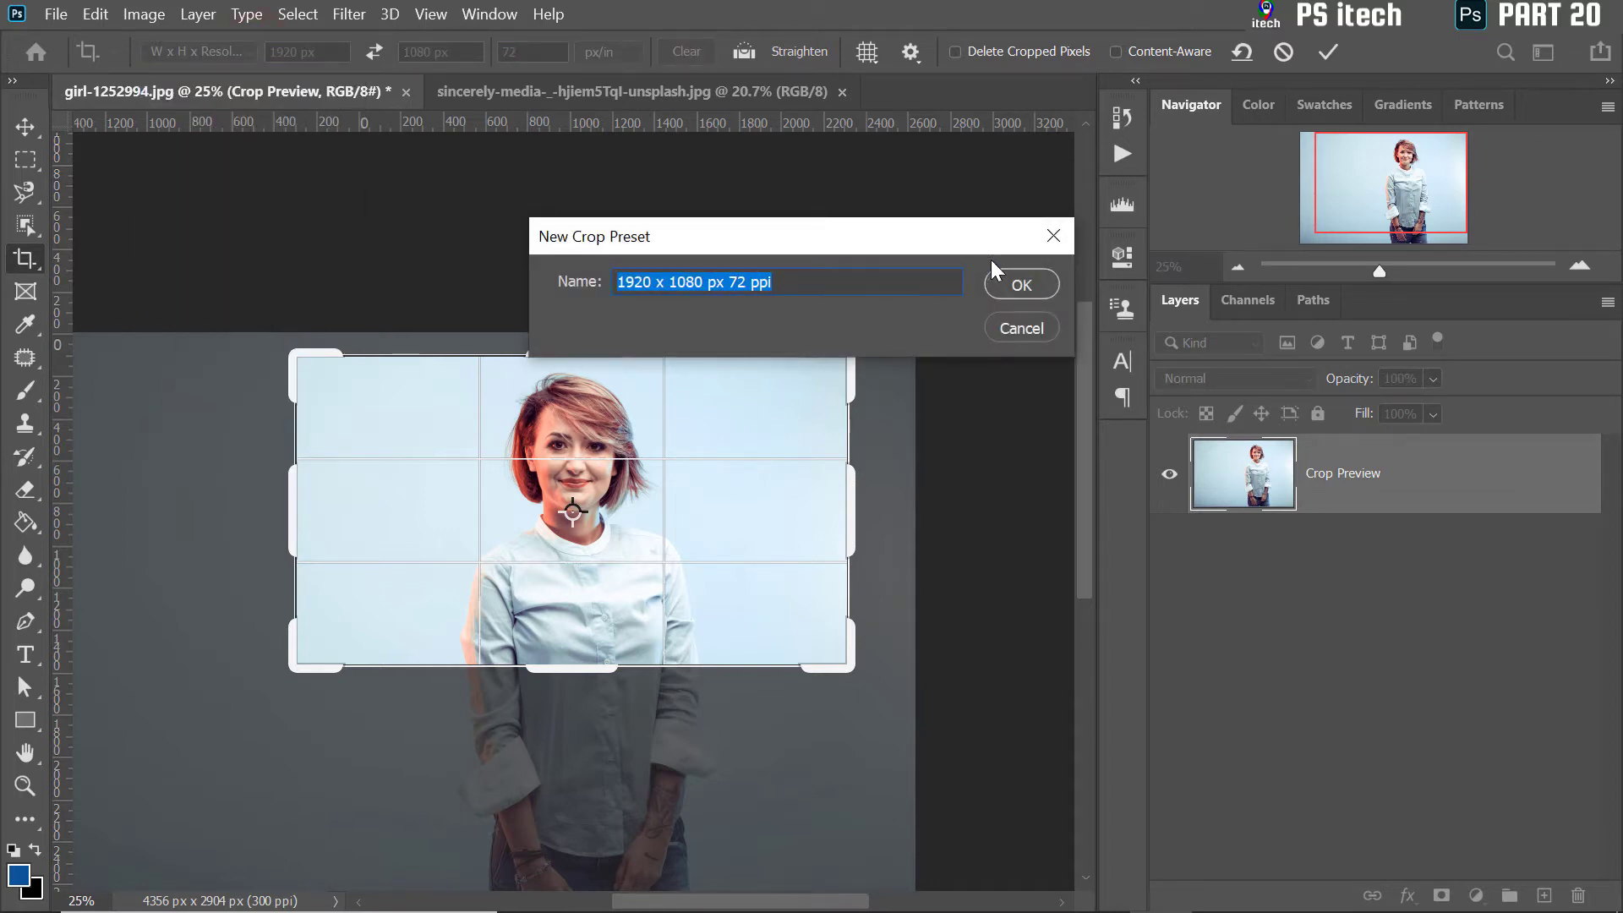
{"action": "left_click", "coordinate": [1024, 286]}
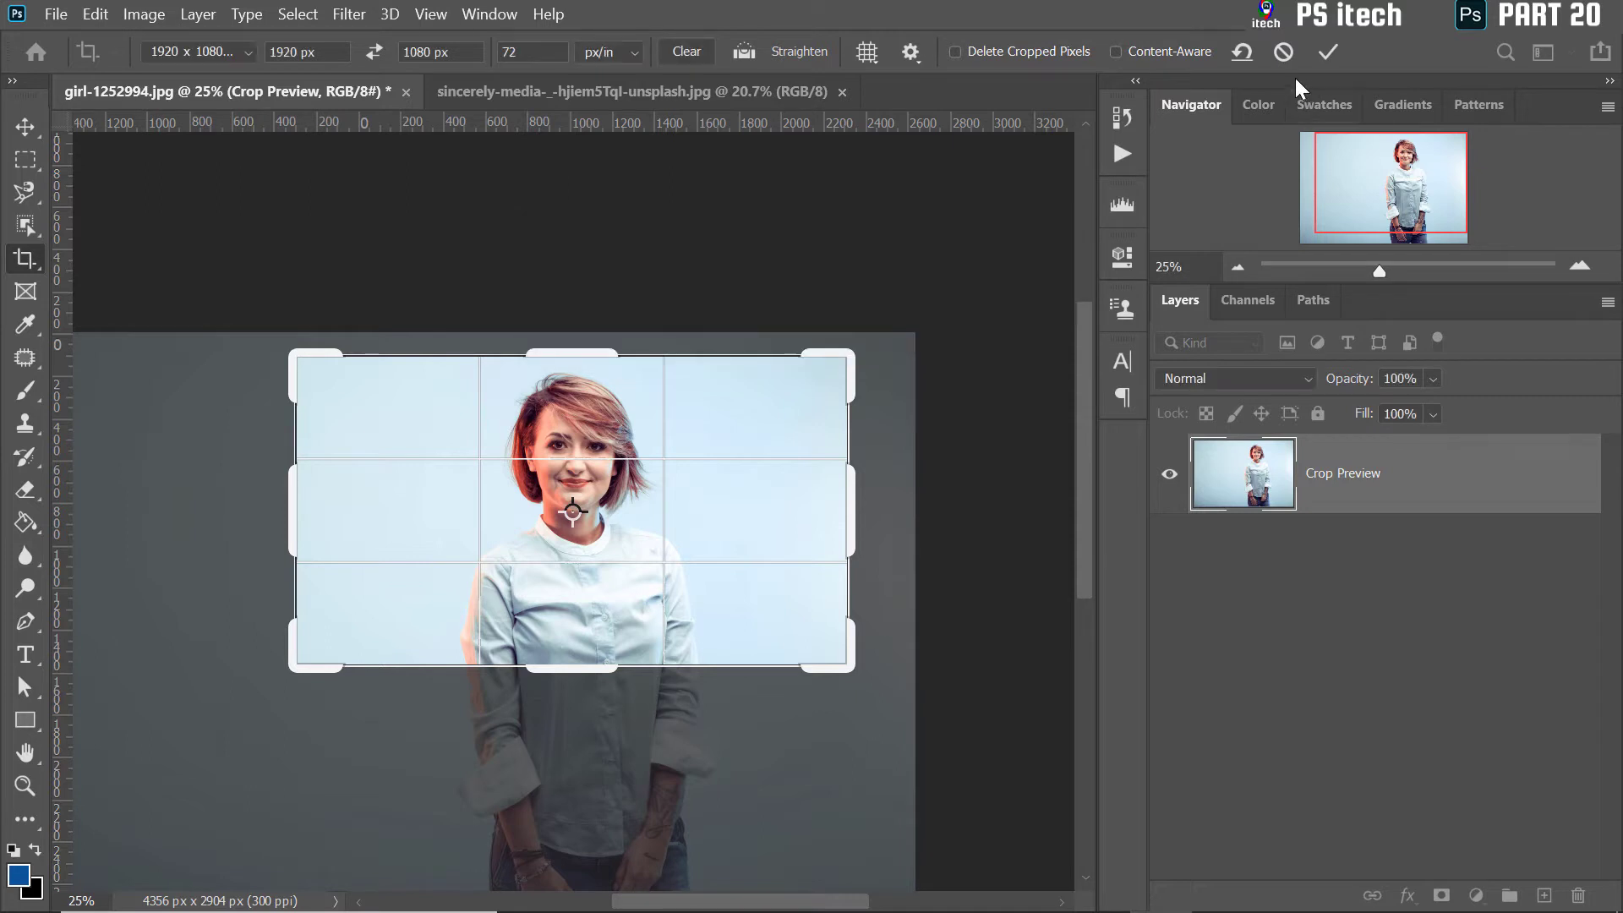
{"action": "left_click", "coordinate": [1246, 57]}
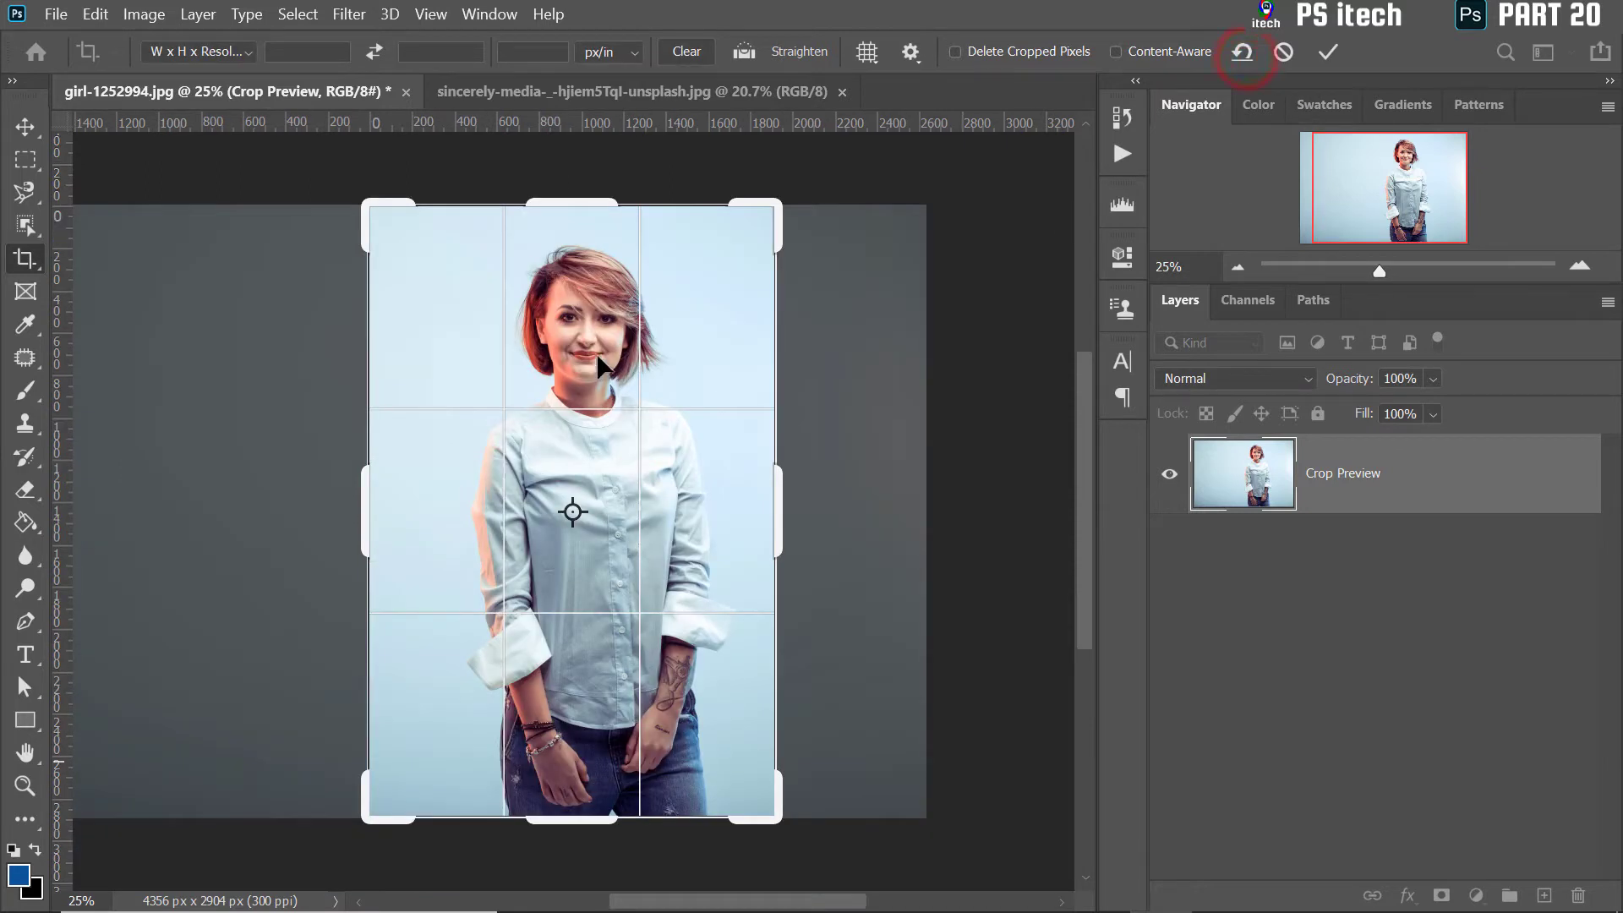
- Crop the portrait to the woman's head and shoulders using the 1920 x 1080 px 72 ppi preset
{"action": "left_click", "coordinate": [216, 53]}
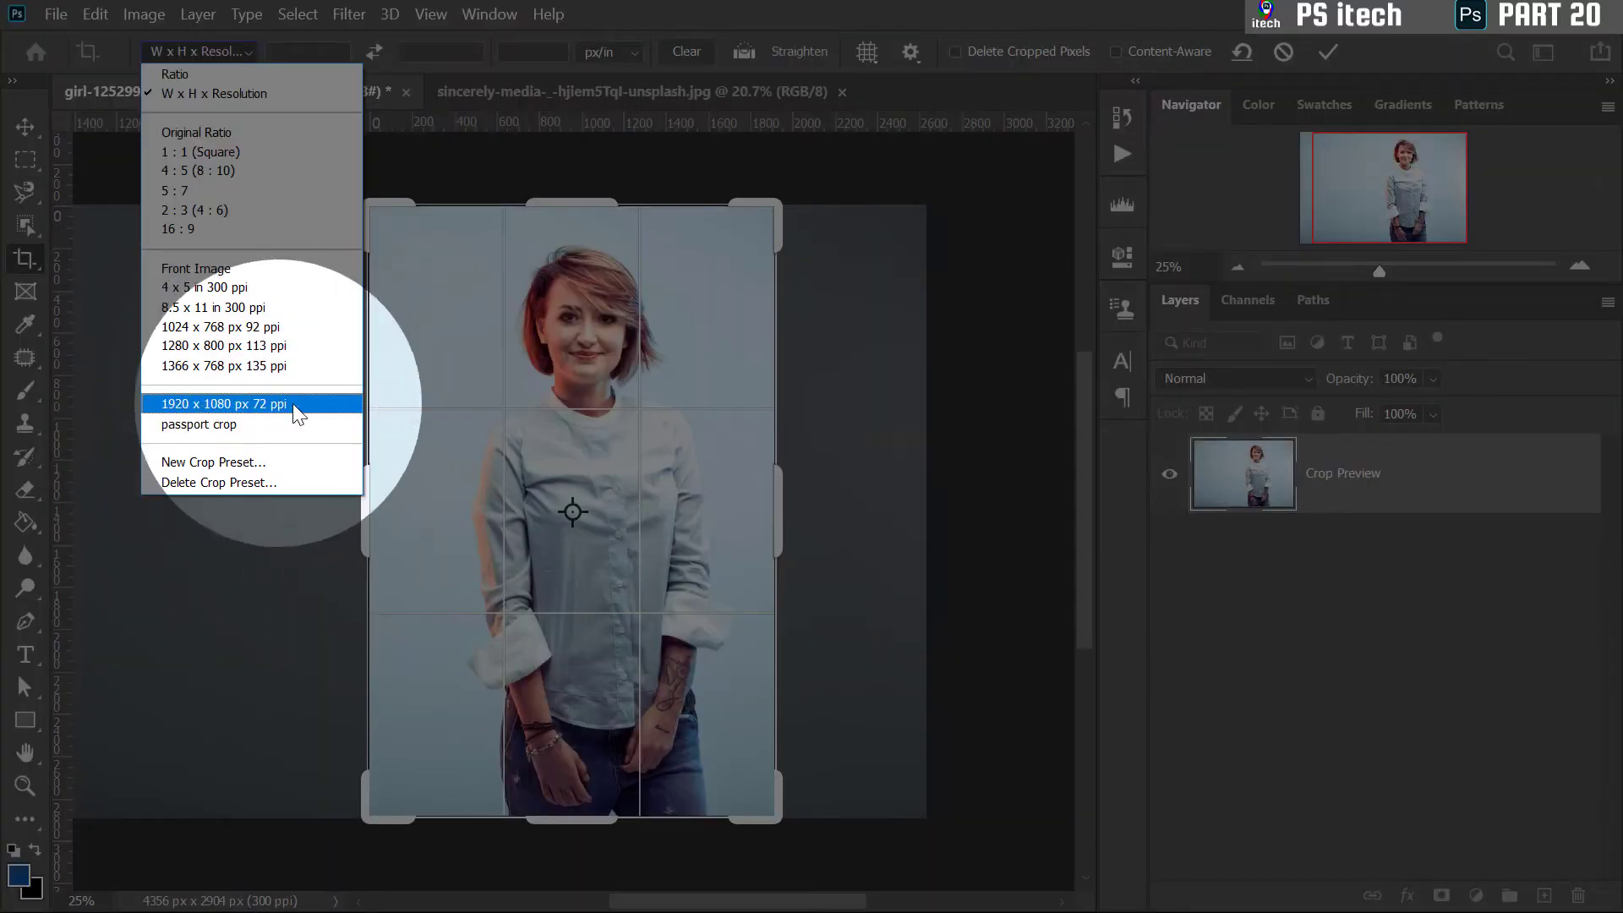
{"action": "left_click", "coordinate": [247, 403]}
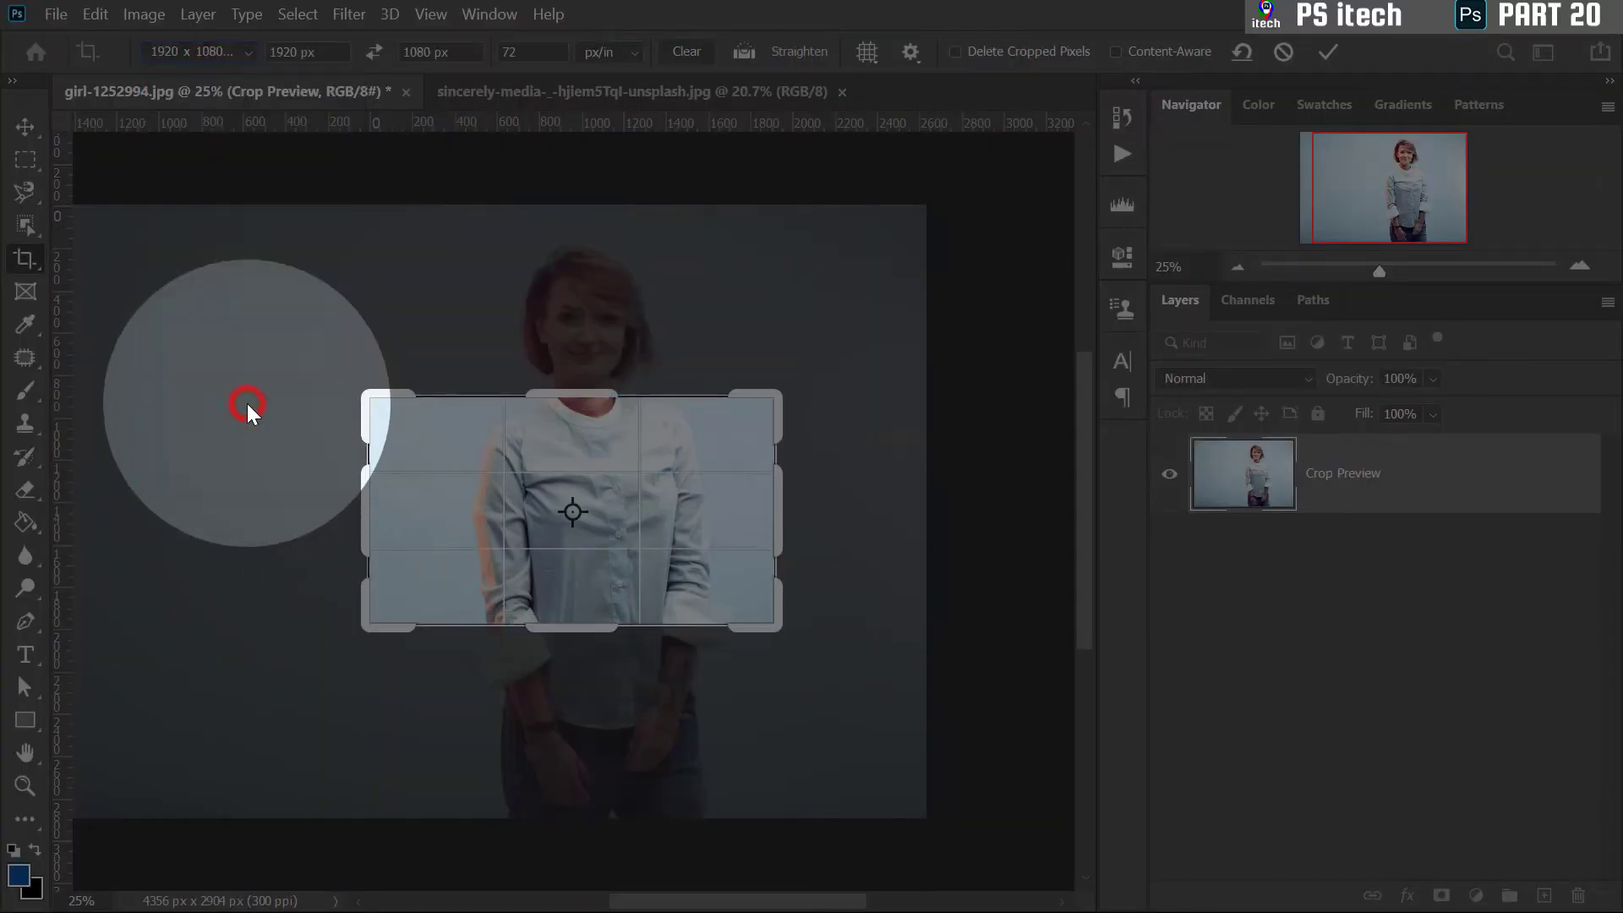
{"action": "left_click_drag", "start_coordinate": [484, 448], "coordinate": [524, 563]}
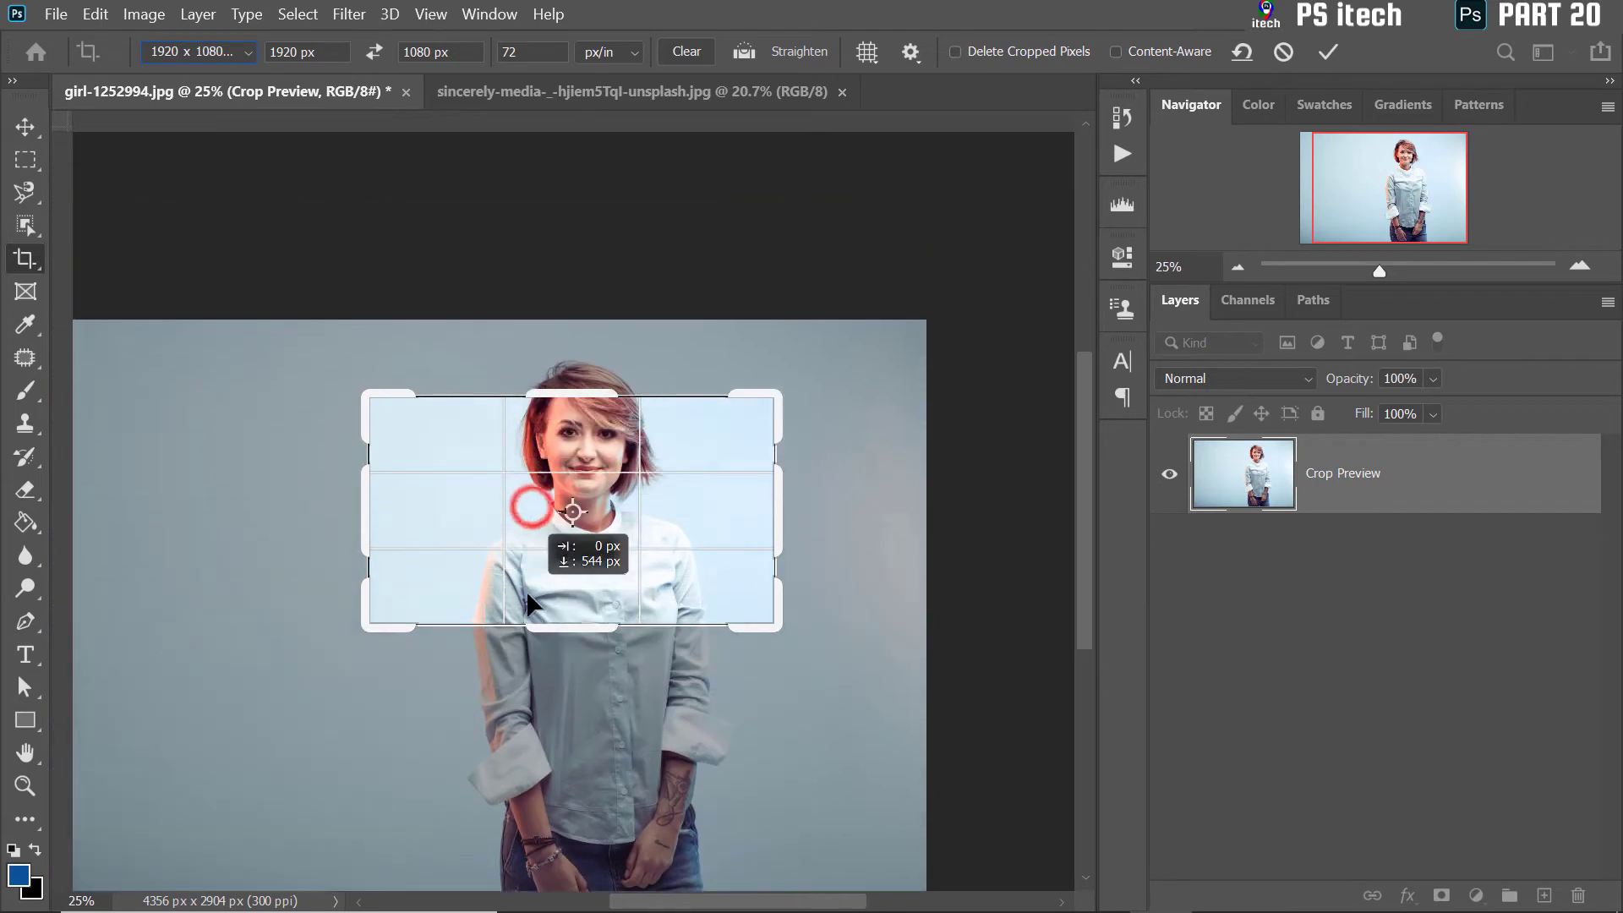
{"action": "left_click_drag", "start_coordinate": [705, 395], "coordinate": [700, 365]}
{"action": "left_click_drag", "start_coordinate": [319, 650], "coordinate": [355, 617]}
{"action": "key", "text": "ctrl+r"}
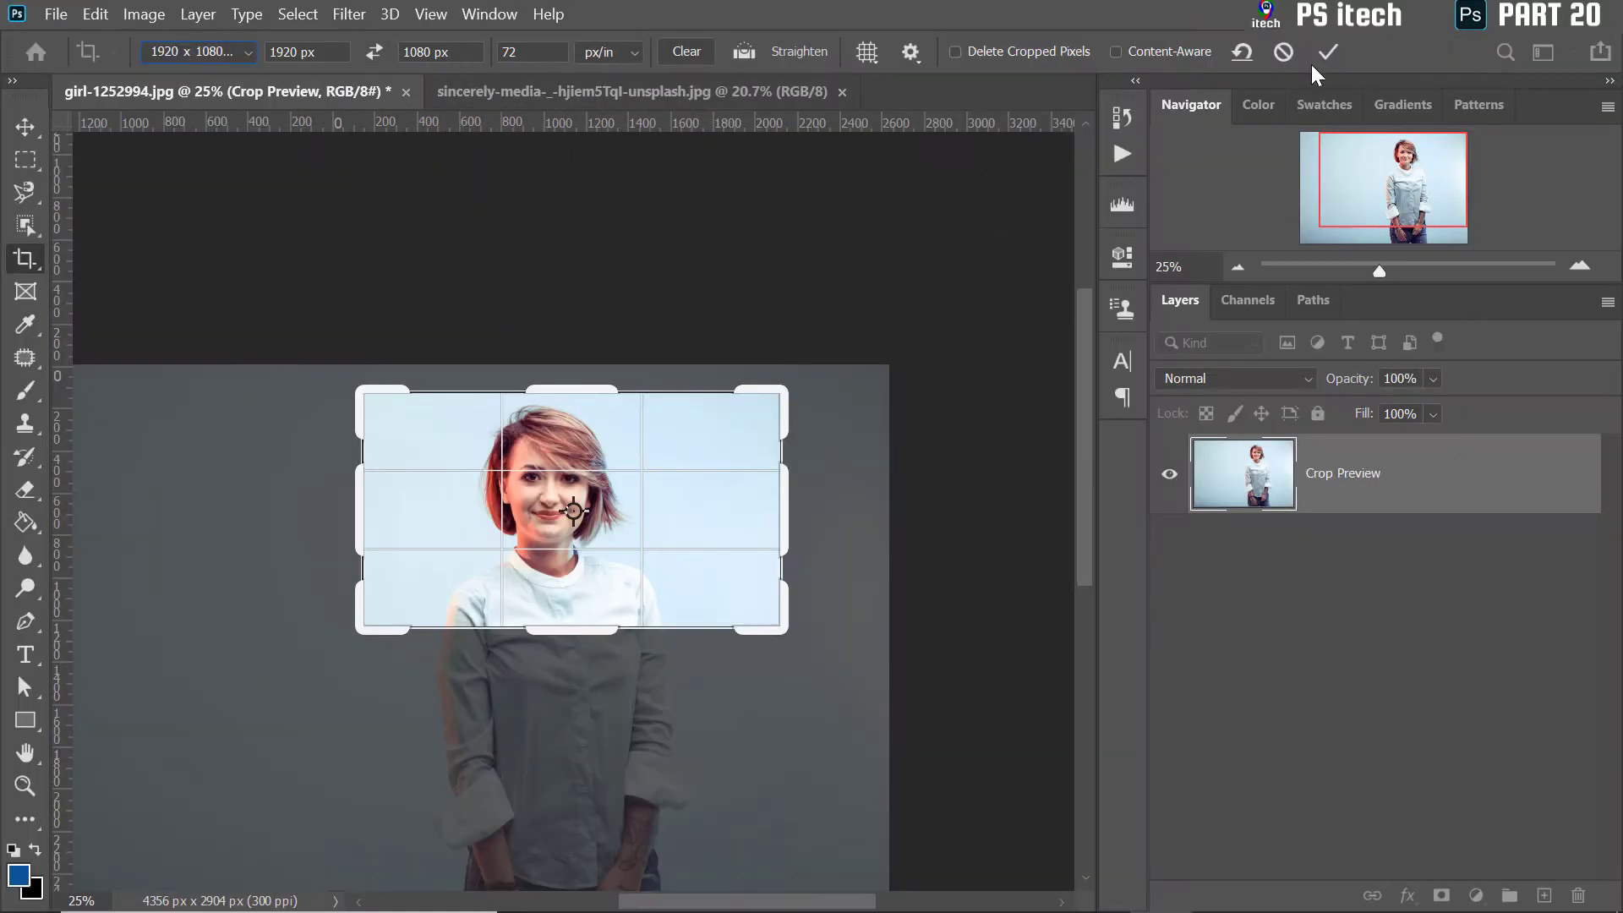
{"action": "left_click", "coordinate": [1326, 53]}
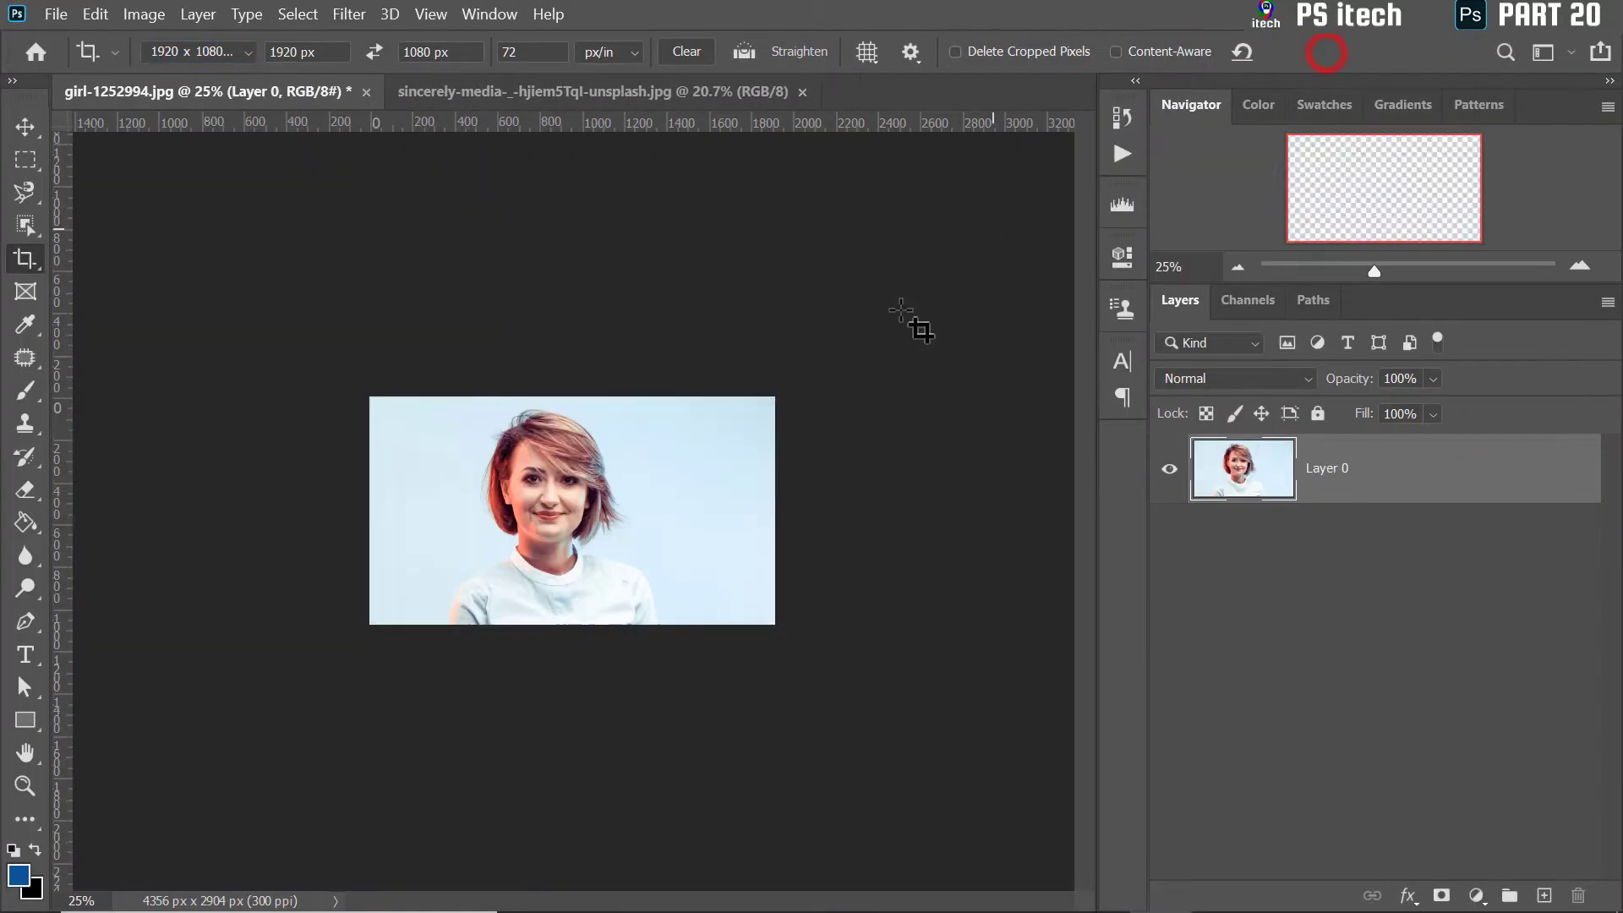
- Extend the book and coffee photo's canvas mainly past its left edge with an unconstrained Ratio crop, to about 5565 x 3517 px
{"action": "left_click", "coordinate": [485, 93]}
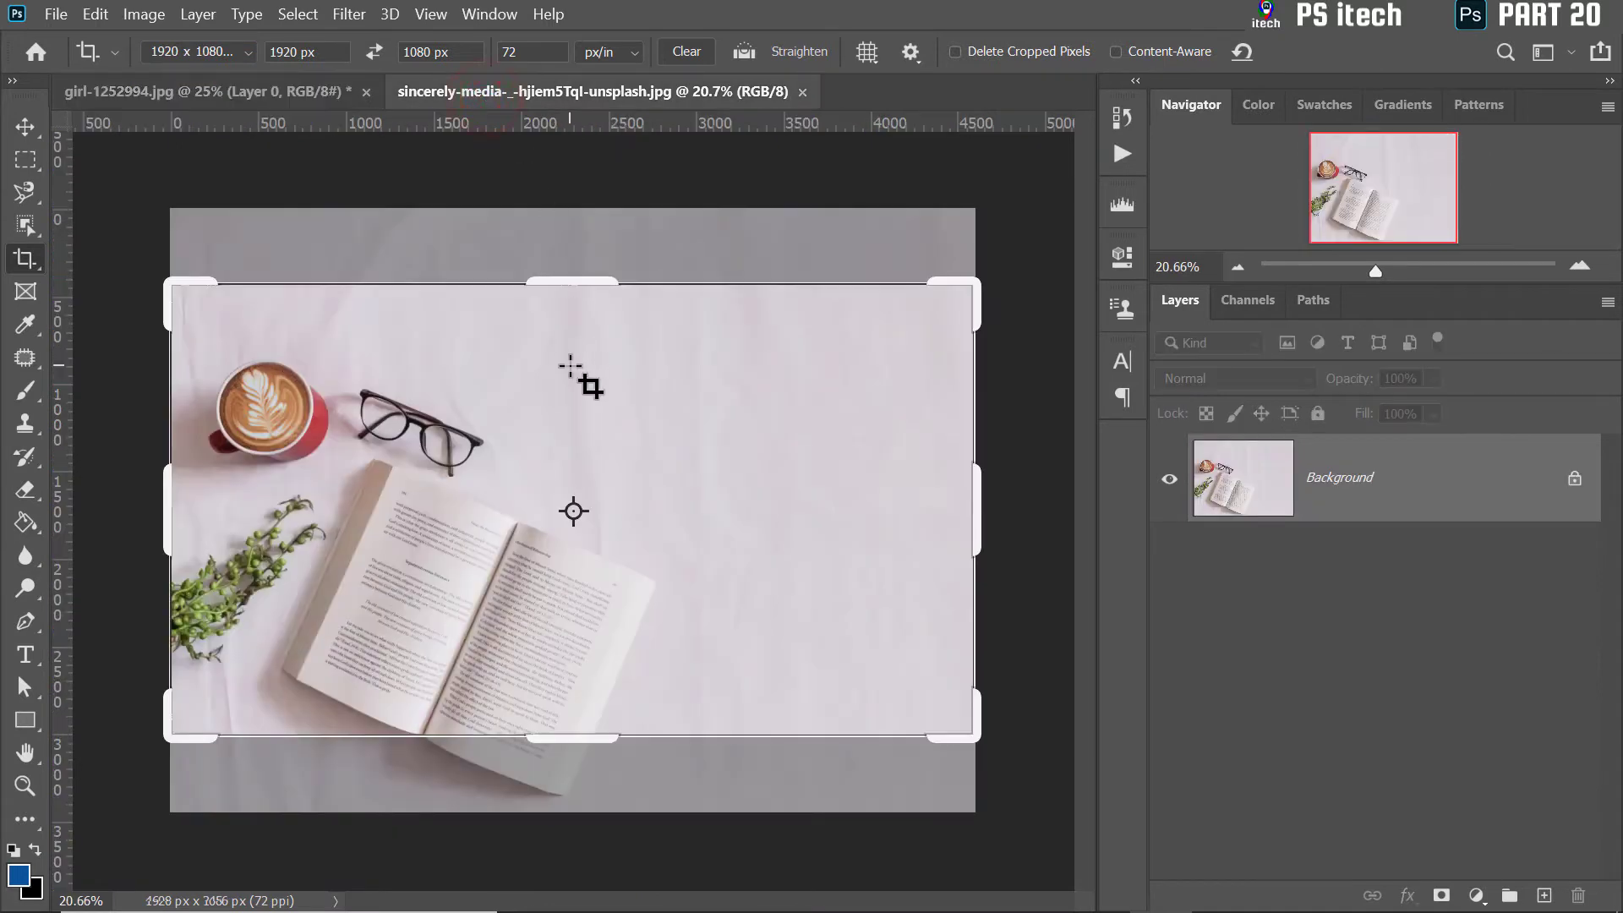
{"action": "left_click", "coordinate": [245, 51]}
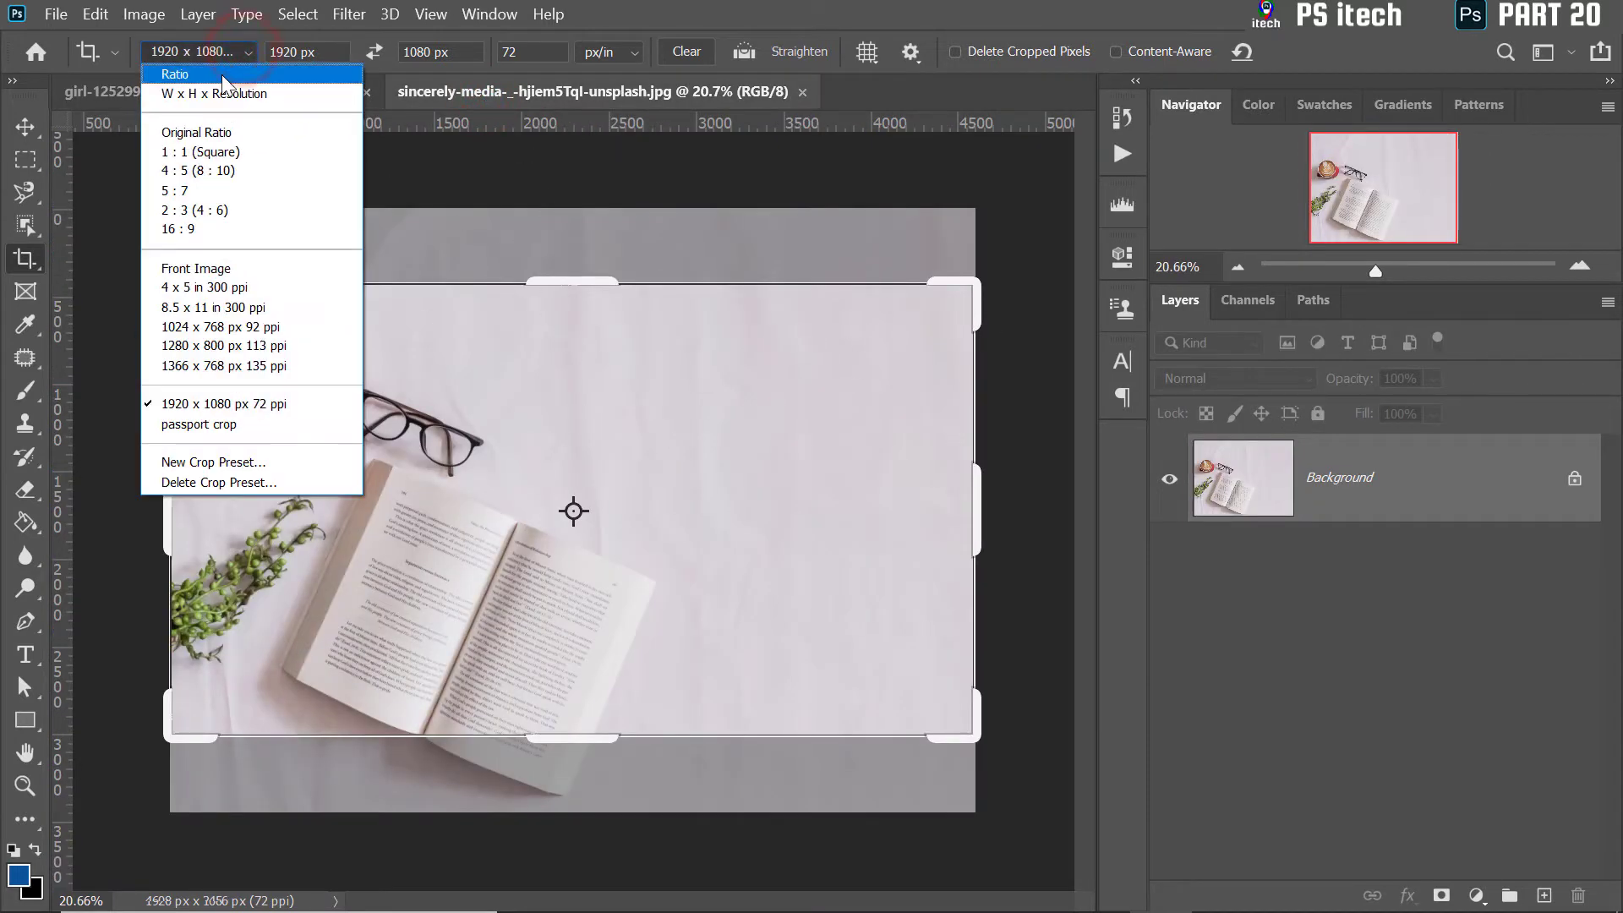
{"action": "left_click", "coordinate": [195, 74]}
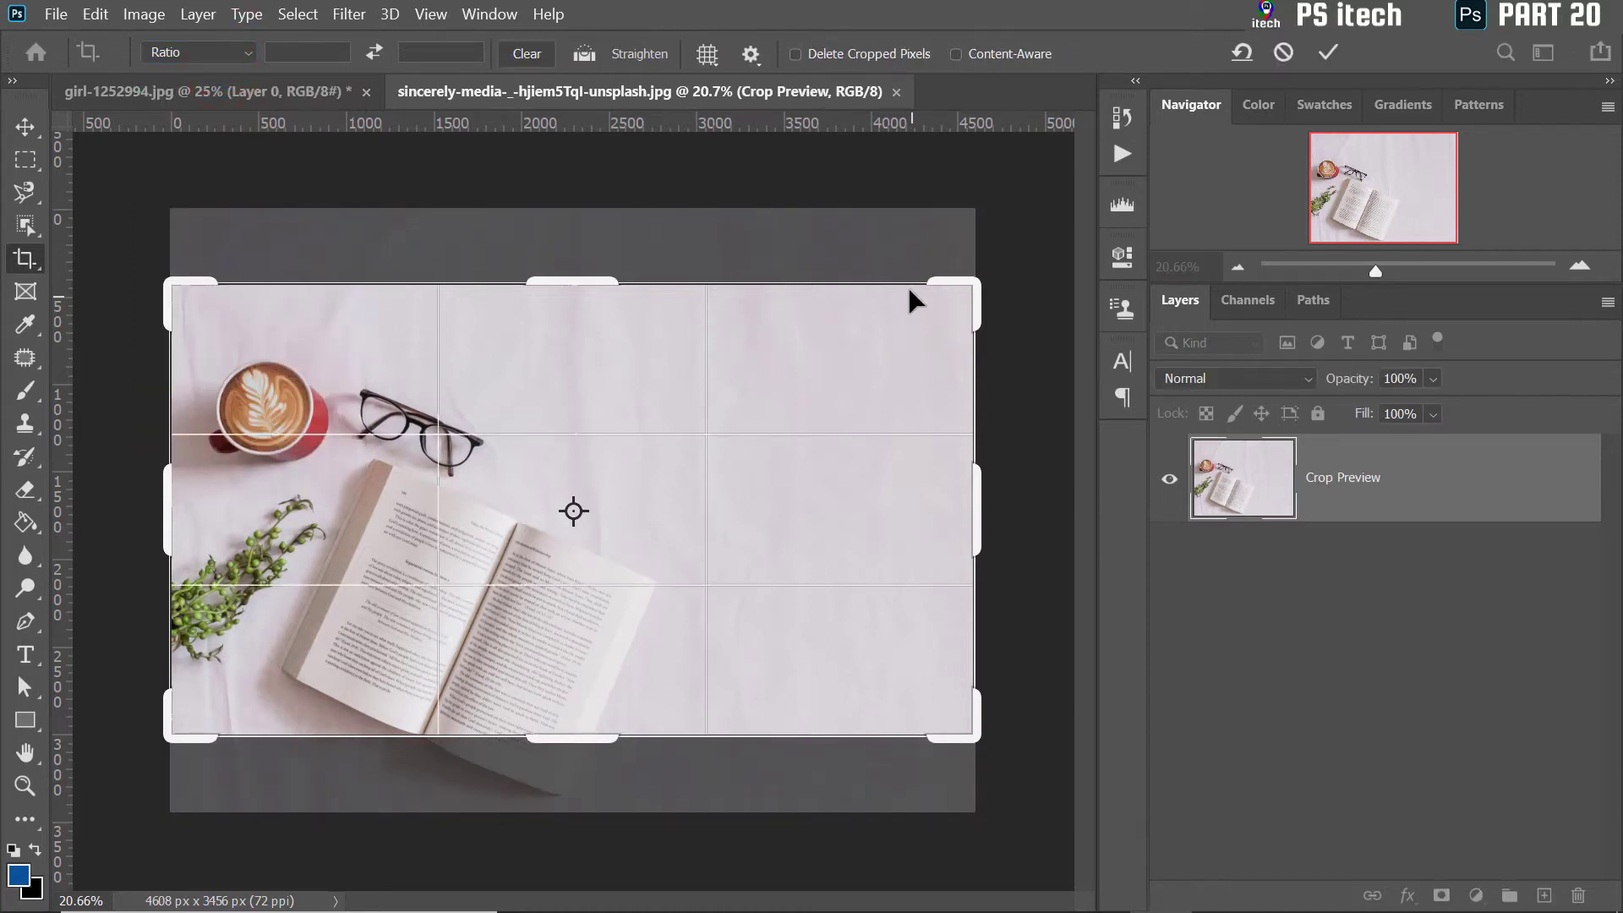
{"action": "left_click_drag", "start_coordinate": [905, 284], "coordinate": [906, 217]}
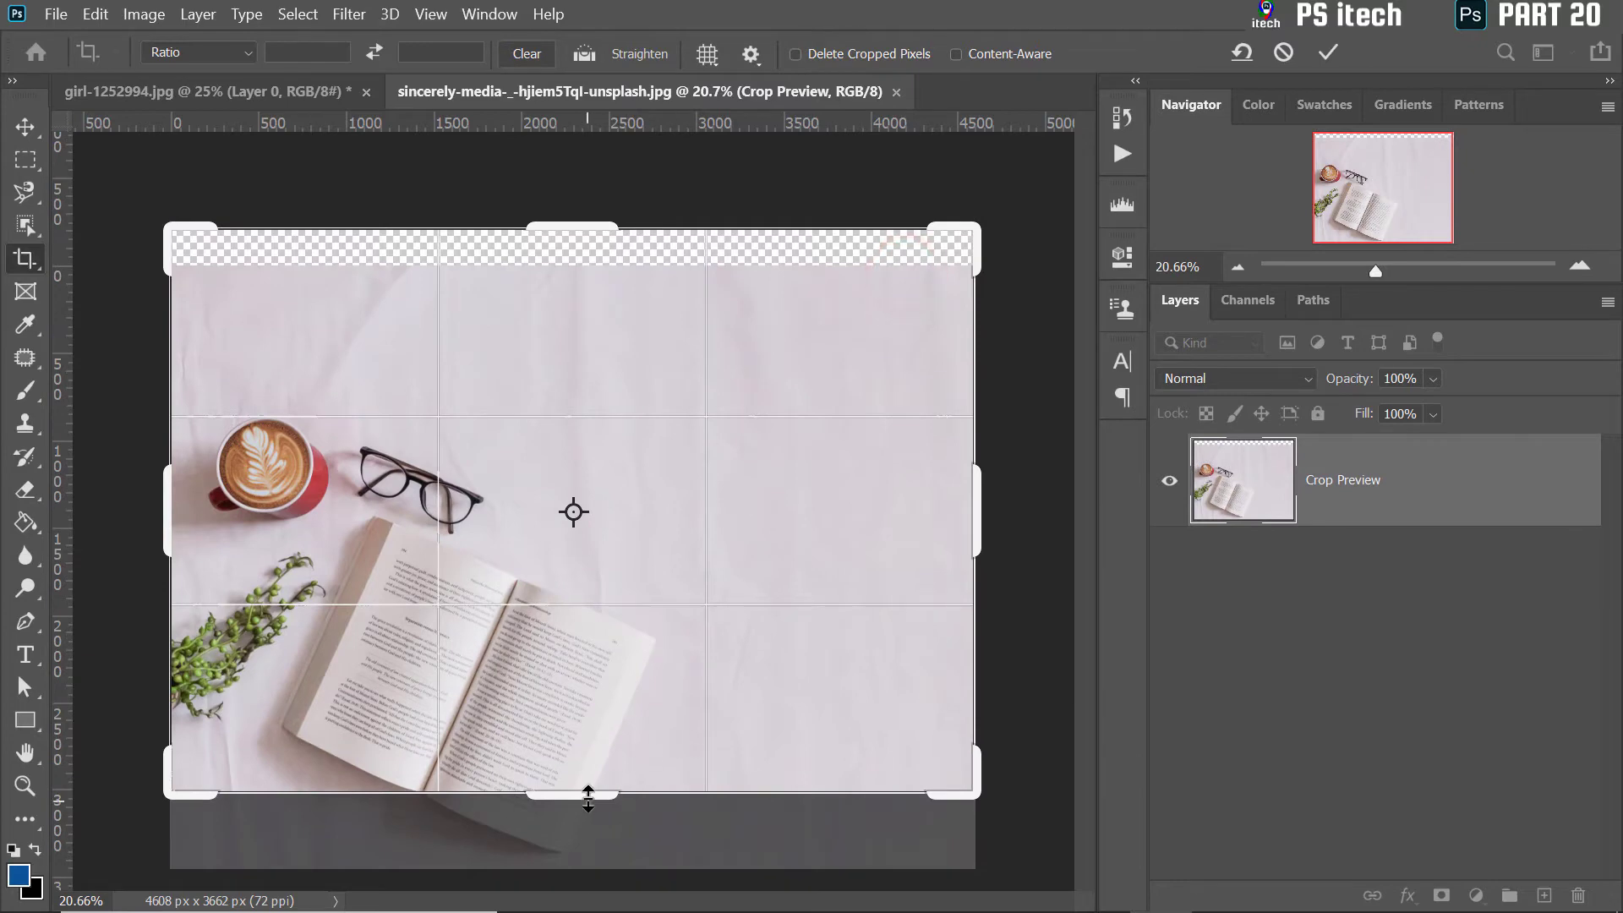
{"action": "left_click_drag", "start_coordinate": [584, 790], "coordinate": [583, 835]}
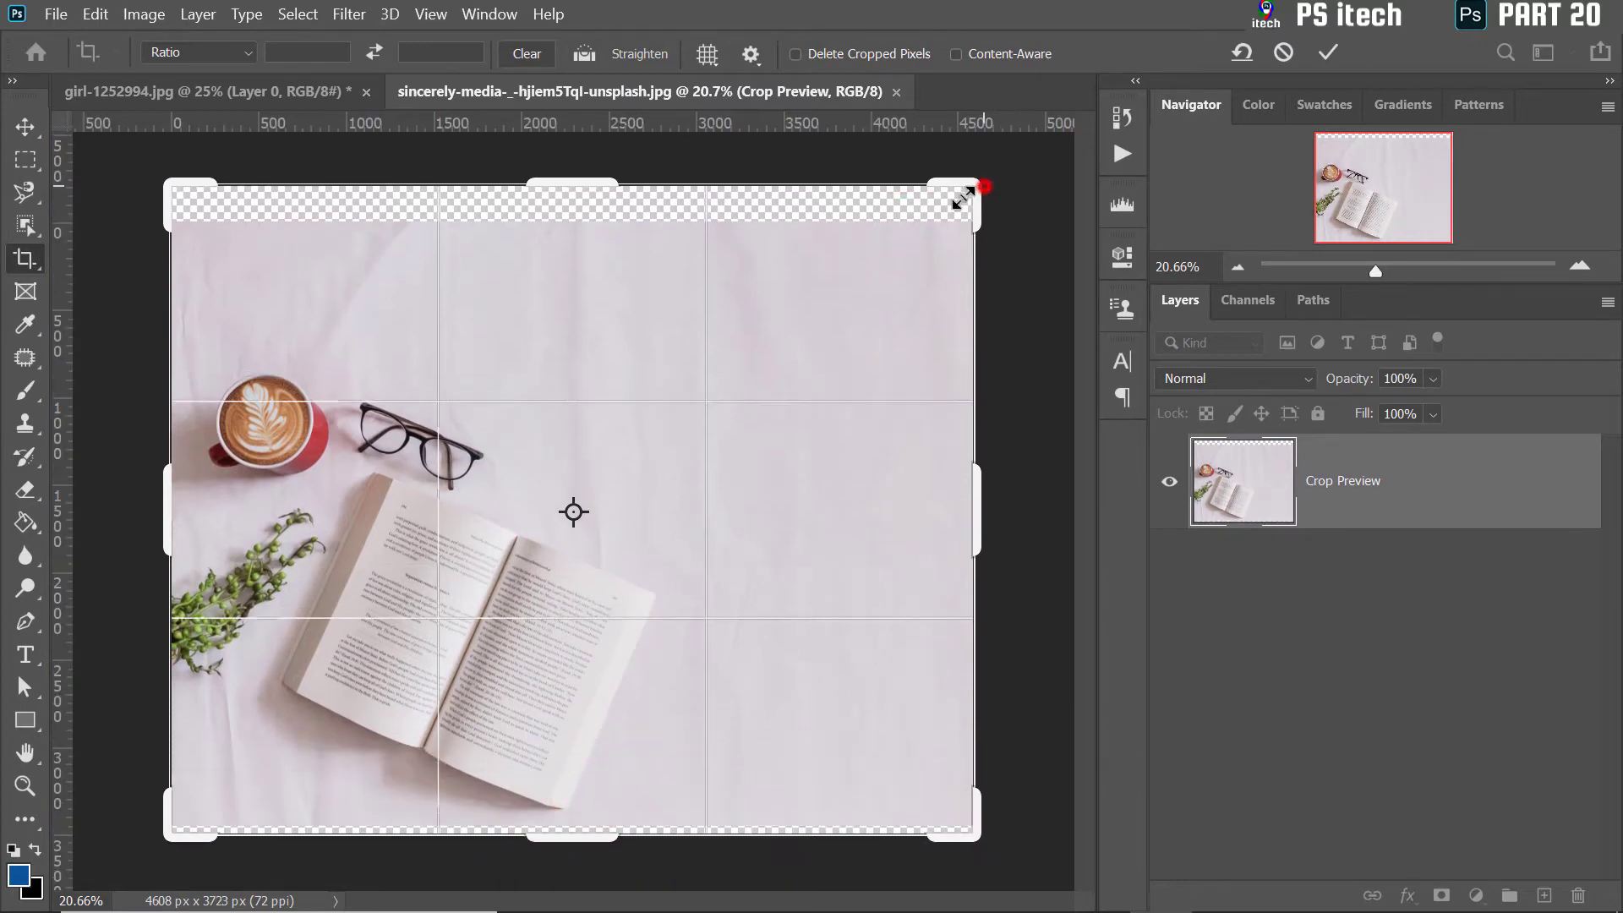
{"action": "mouse_move", "coordinate": [963, 199]}
{"action": "left_mouse_down"}
{"action": "mouse_move", "coordinate": [927, 220]}
{"action": "mouse_move", "coordinate": [972, 218]}
{"action": "left_mouse_up"}
{"action": "key", "text": "ctrl+r"}
{"action": "left_click_drag", "start_coordinate": [163, 507], "coordinate": [82, 512]}
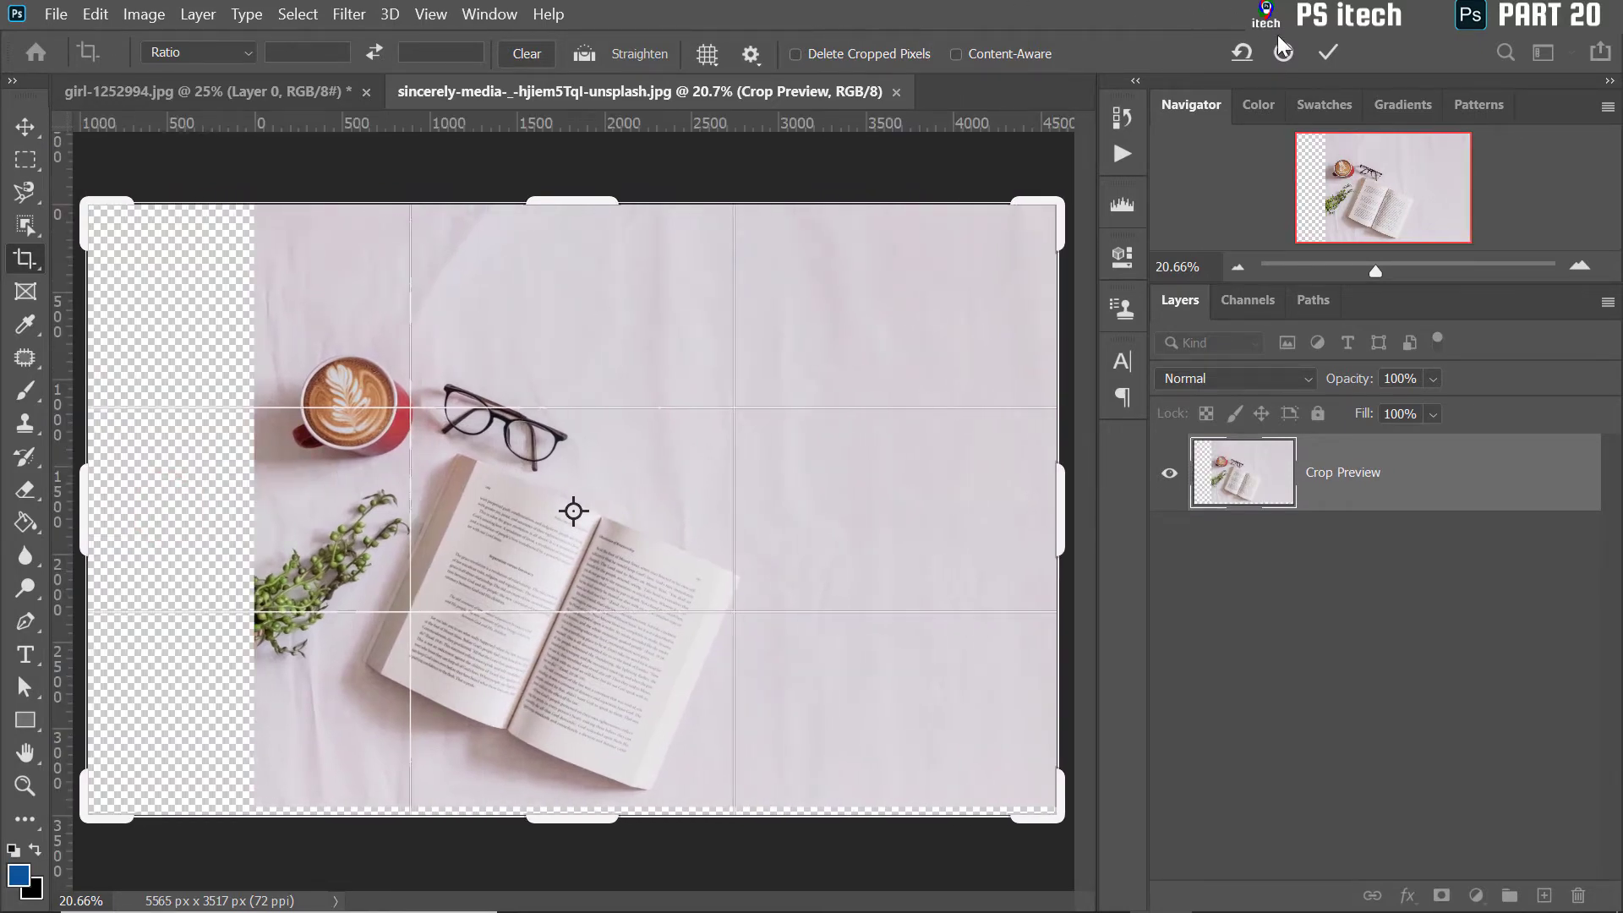
{"action": "left_click", "coordinate": [1328, 52]}
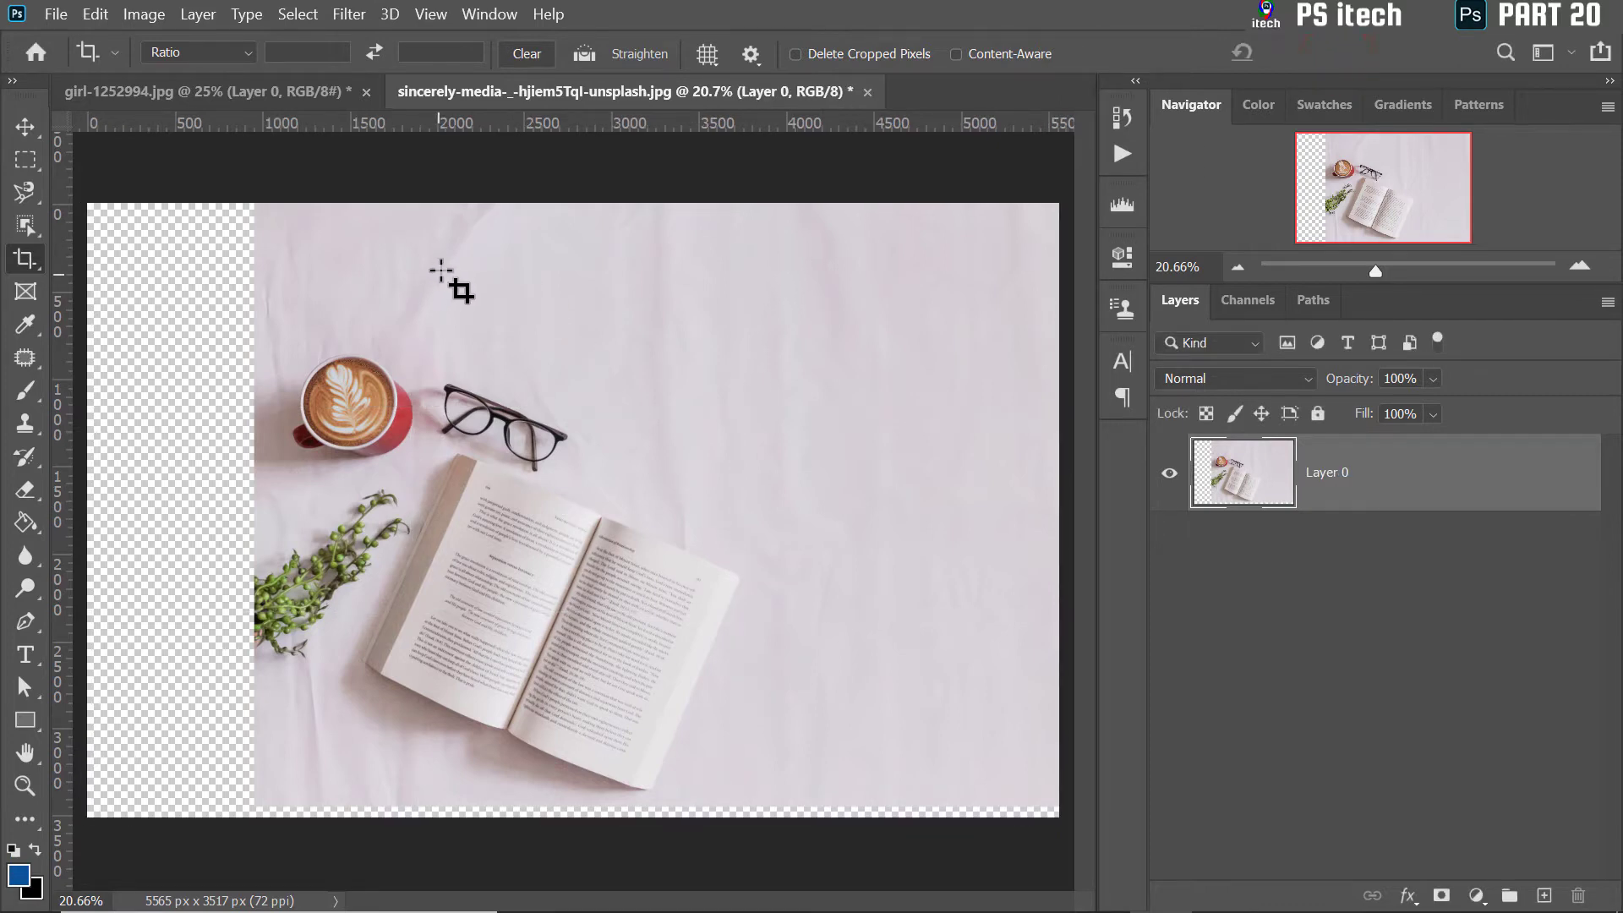
- Extend the canvas above the book and coffee photo to a size of about 5565 x 4617 px
{"action": "scroll", "coordinate": [221, 229], "scroll_direction": "down", "scroll_amount": 2}
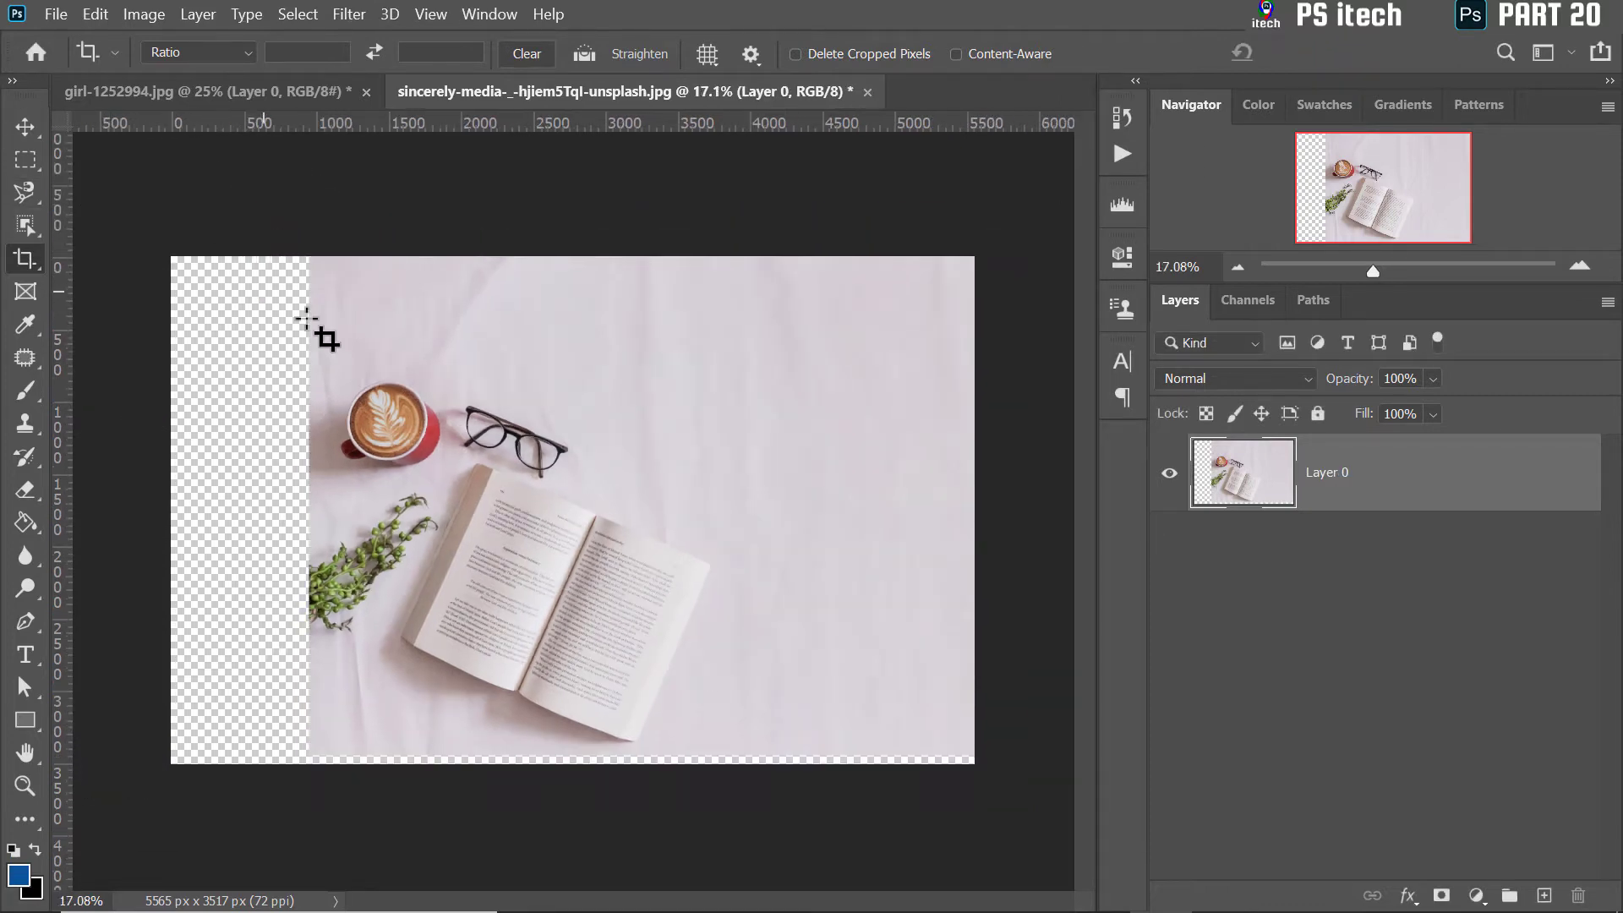
{"action": "left_click_drag", "start_coordinate": [164, 239], "coordinate": [976, 778]}
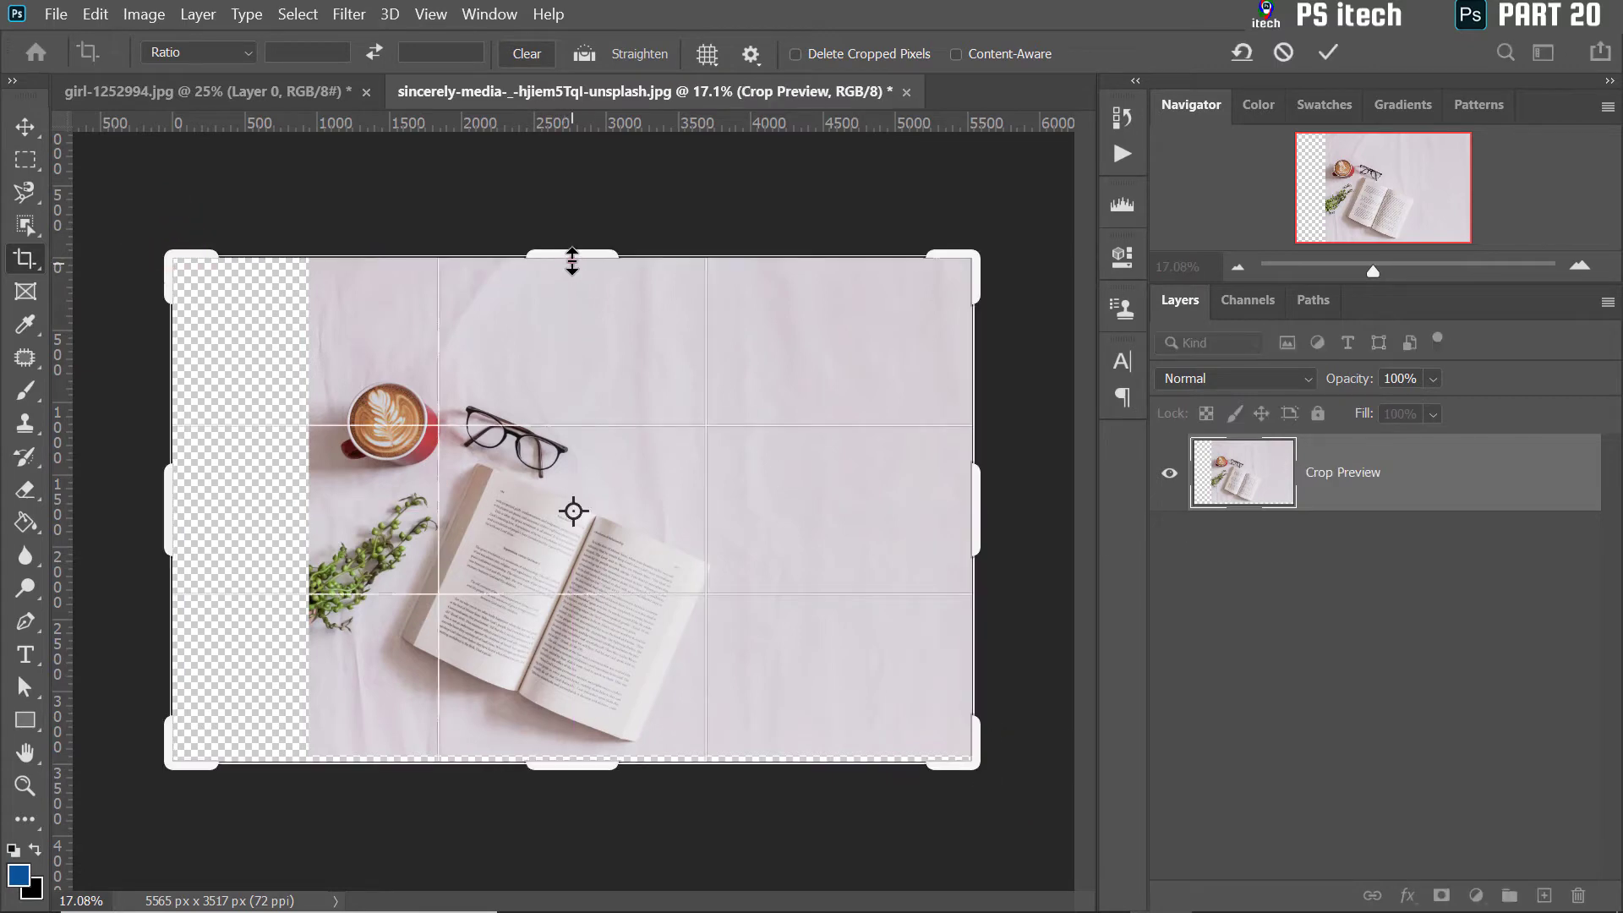
{"action": "left_click_drag", "start_coordinate": [572, 262], "coordinate": [572, 178]}
{"action": "left_click", "coordinate": [753, 369]}
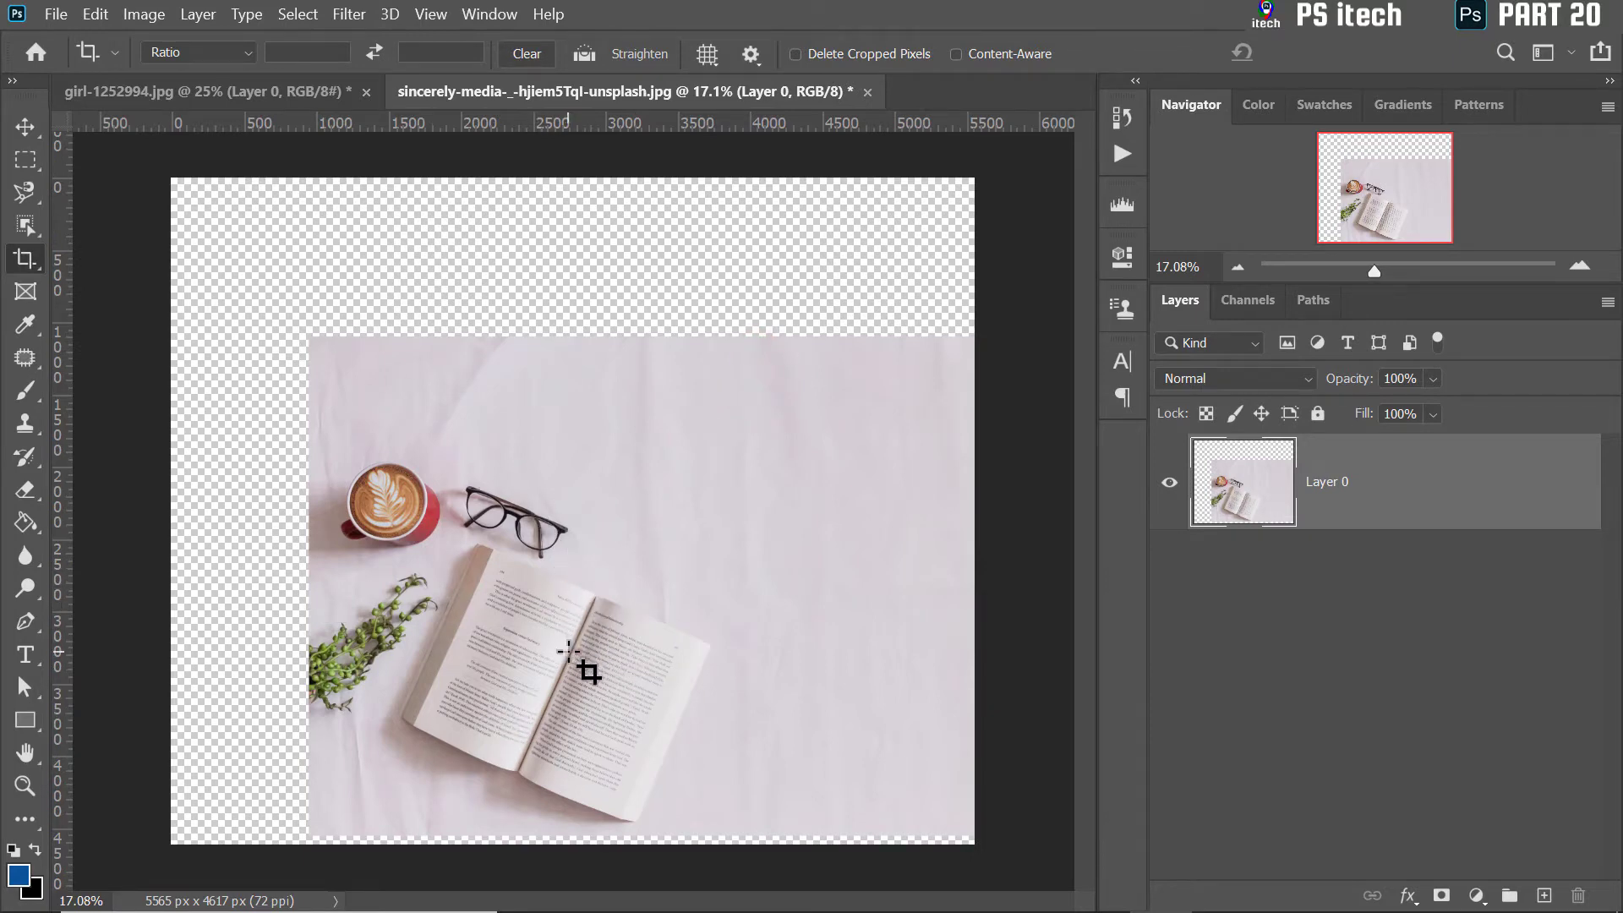
- Crop the photo to the open book's left page, rotating the image so the lines of text run level
{"action": "scroll", "coordinate": [569, 651], "scroll_direction": "up", "scroll_amount": 5}
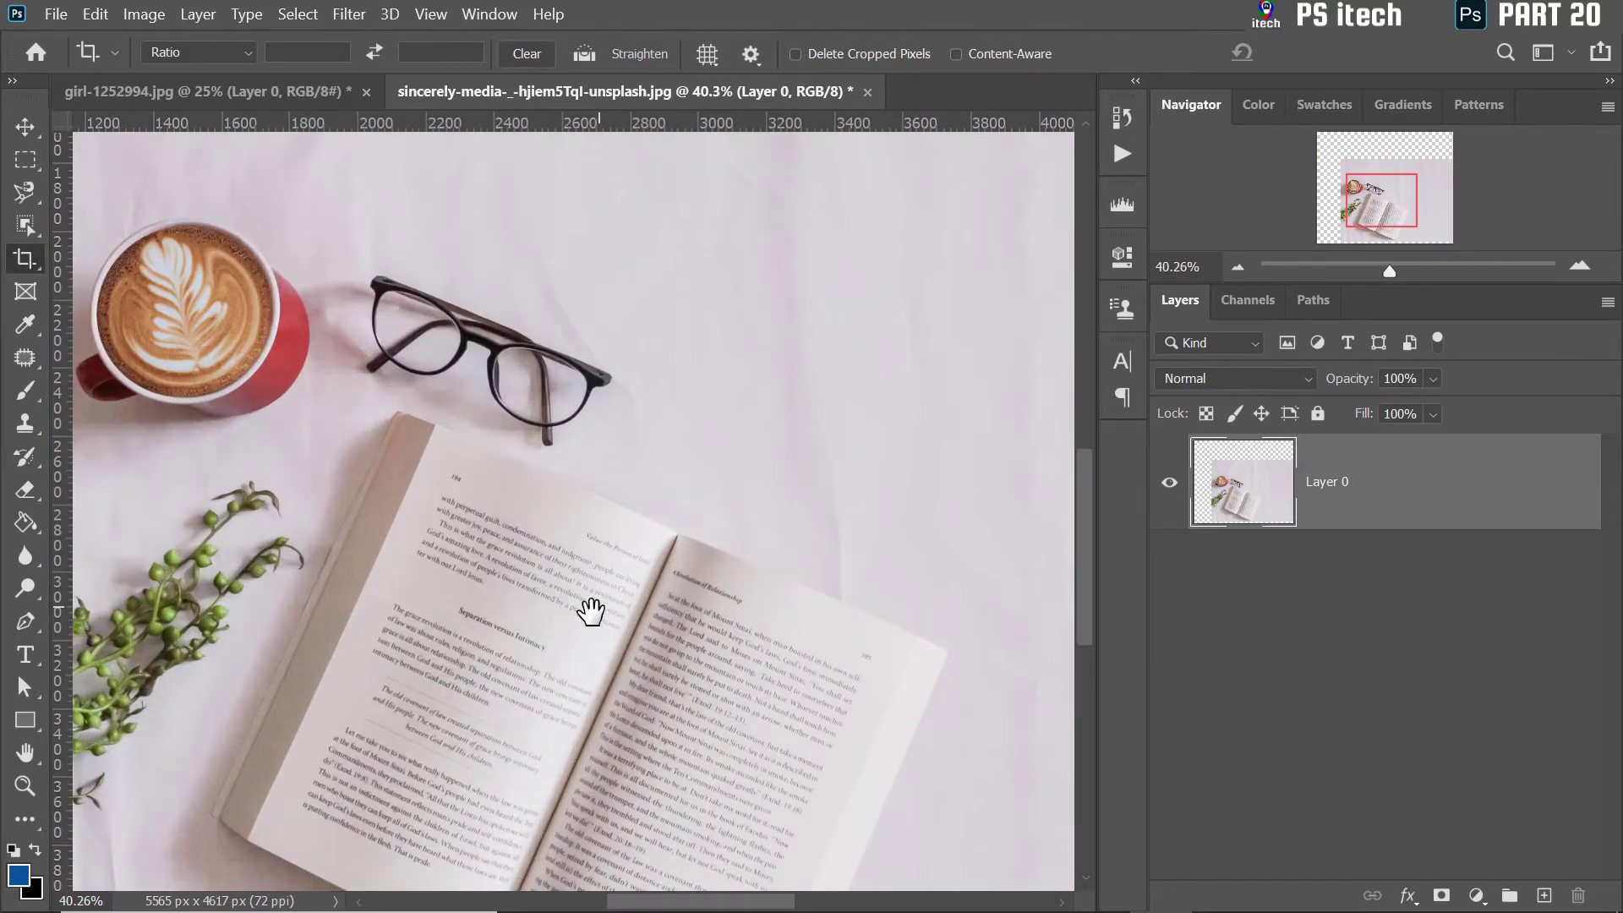
{"action": "left_click_drag", "start_coordinate": [591, 611], "coordinate": [519, 319]}
{"action": "left_click_drag", "start_coordinate": [454, 188], "coordinate": [448, 211]}
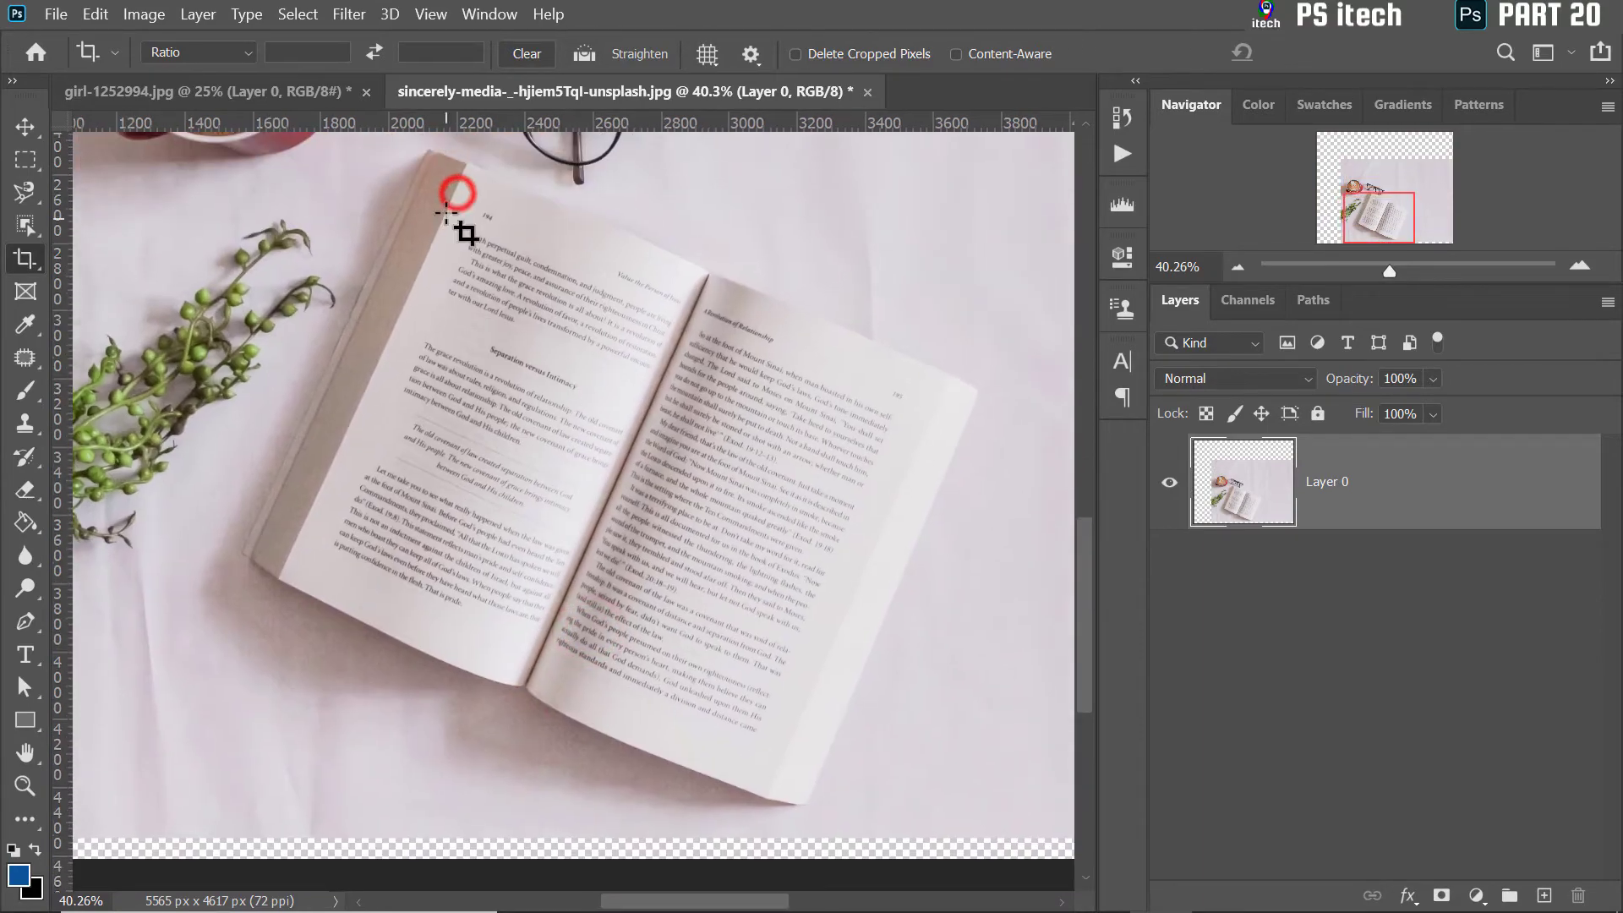
{"action": "left_click_drag", "start_coordinate": [359, 175], "coordinate": [635, 667]}
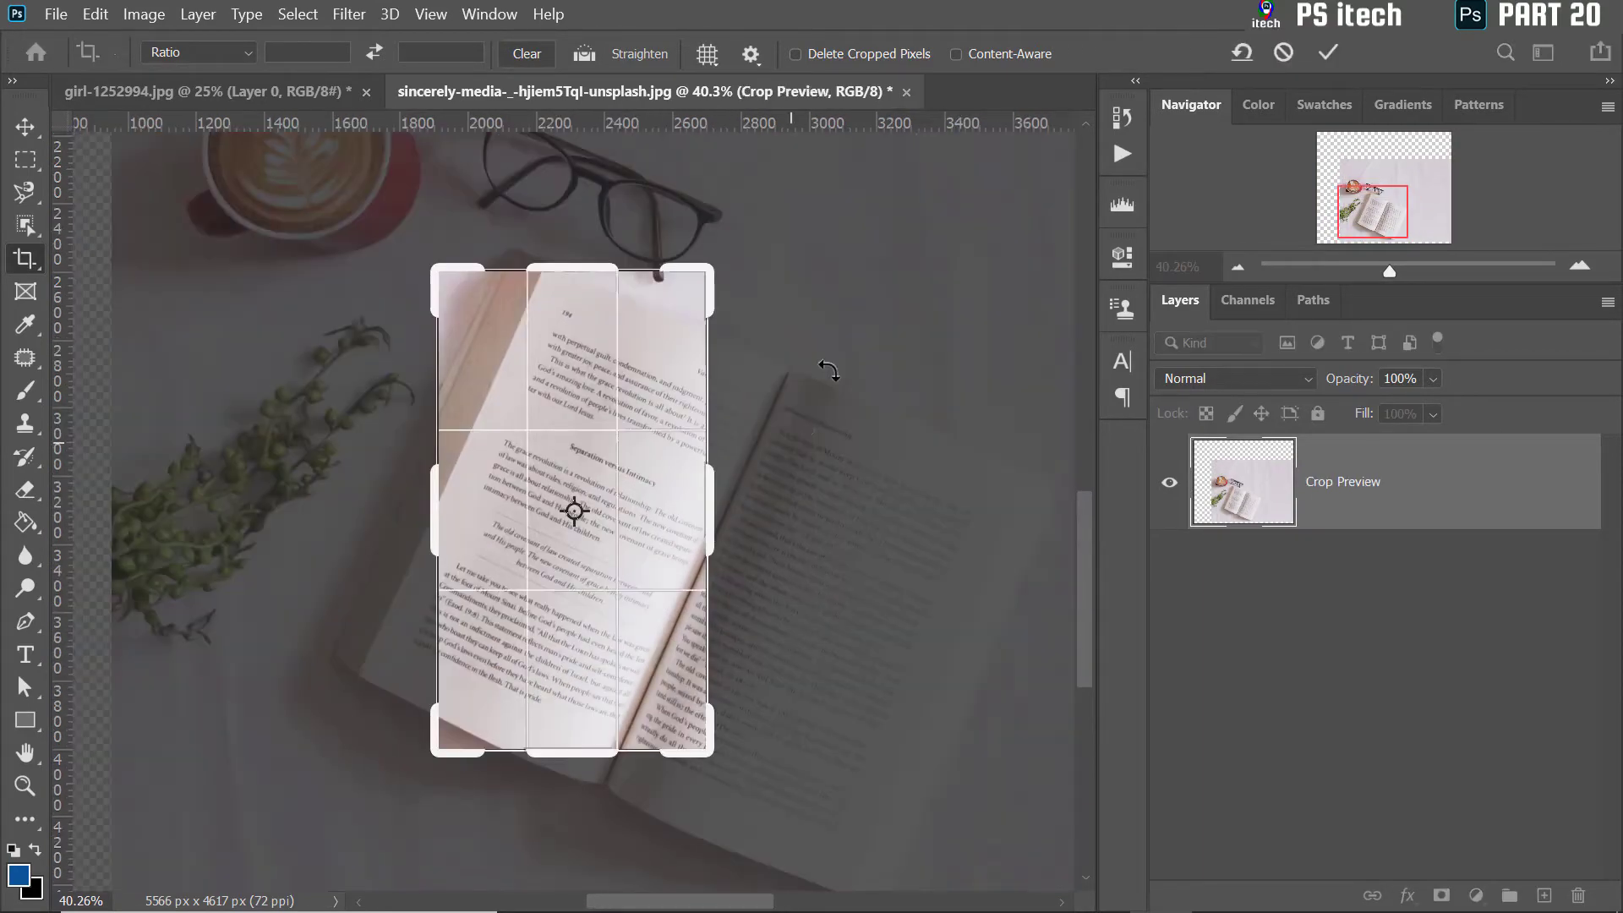
{"action": "left_click_drag", "start_coordinate": [795, 215], "coordinate": [727, 306]}
{"action": "left_click_drag", "start_coordinate": [437, 528], "coordinate": [441, 529]}
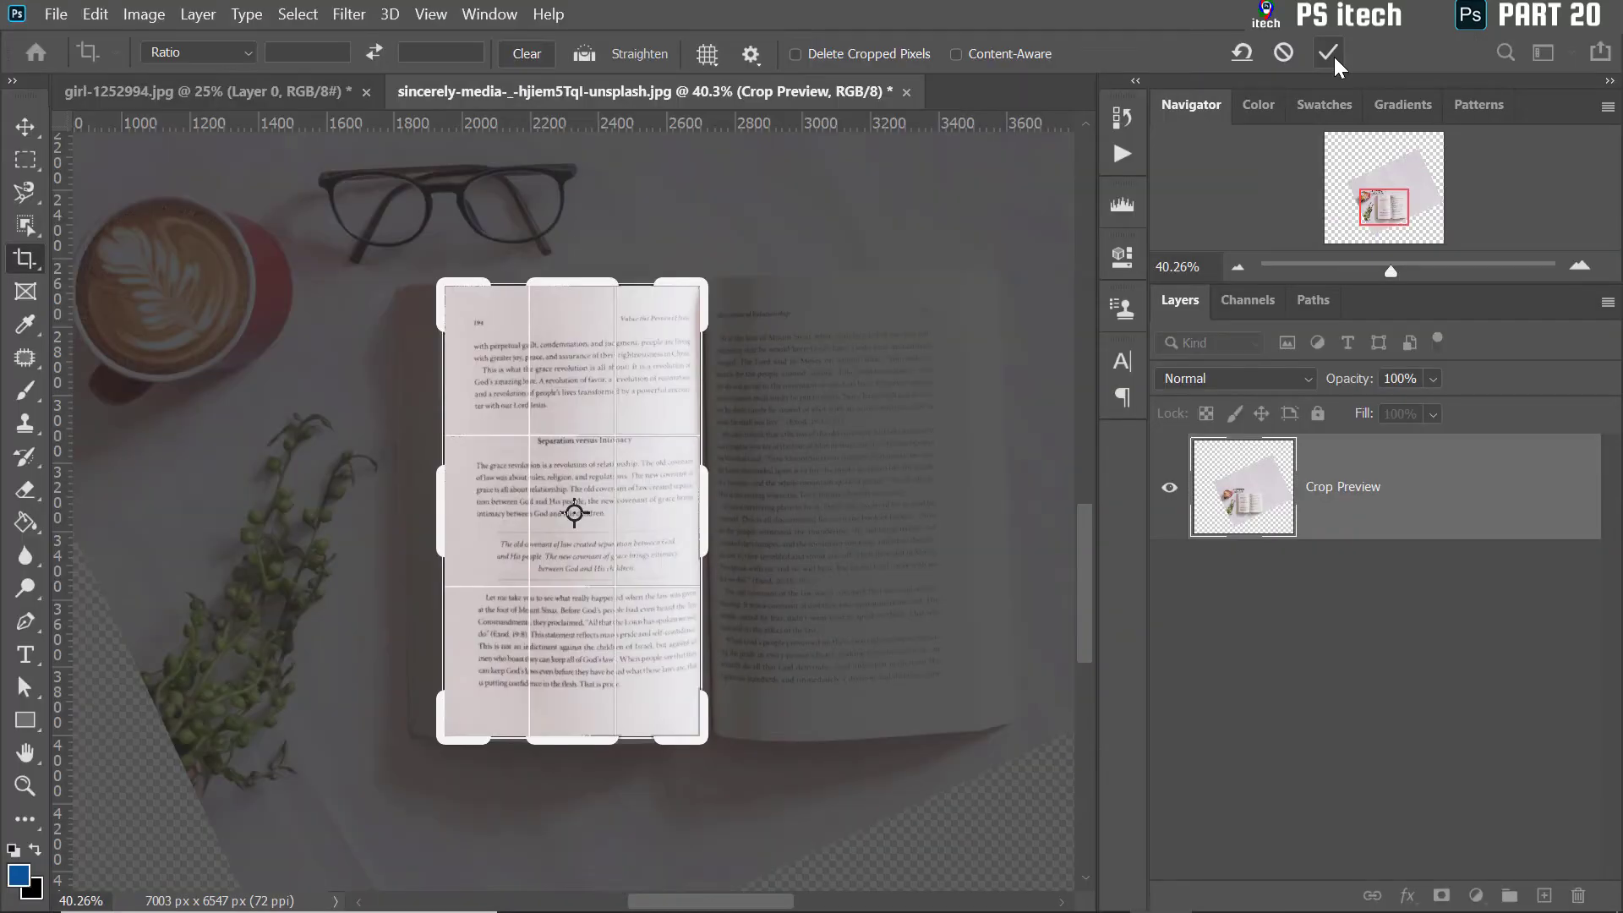
{"action": "left_click", "coordinate": [1330, 54]}
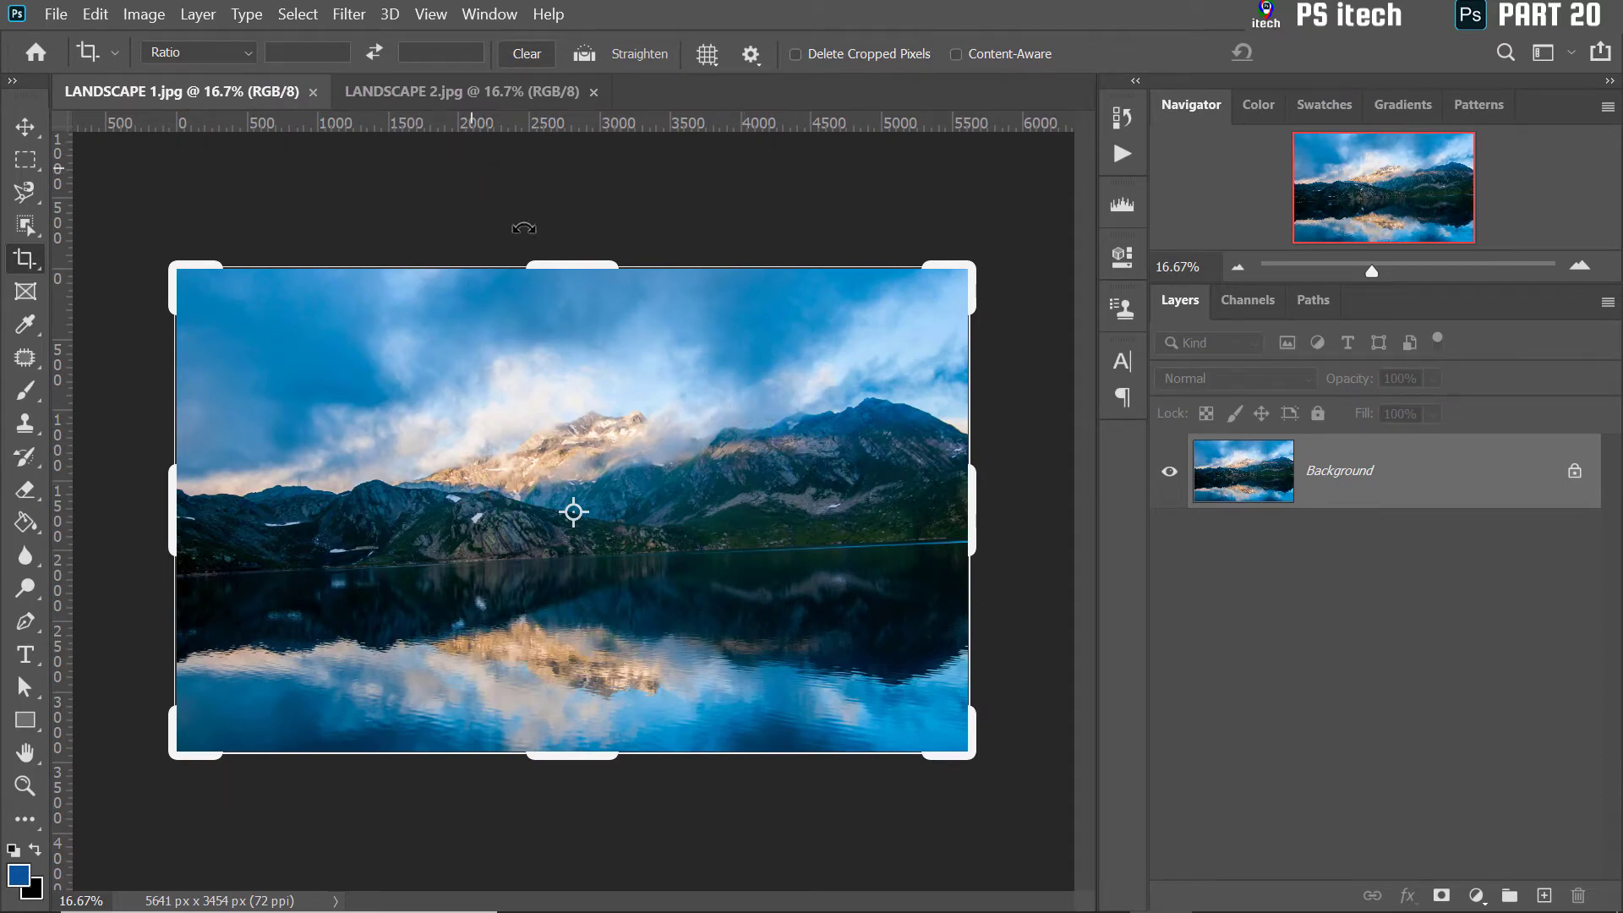
- Straighten the mountain lake photo along its tilted waterline and apply the resulting crop
{"action": "mouse_move", "coordinate": [1375, 279]}
{"action": "left_mouse_down"}
{"action": "mouse_move", "coordinate": [1393, 279]}
{"action": "mouse_move", "coordinate": [1379, 268]}
{"action": "left_mouse_up"}
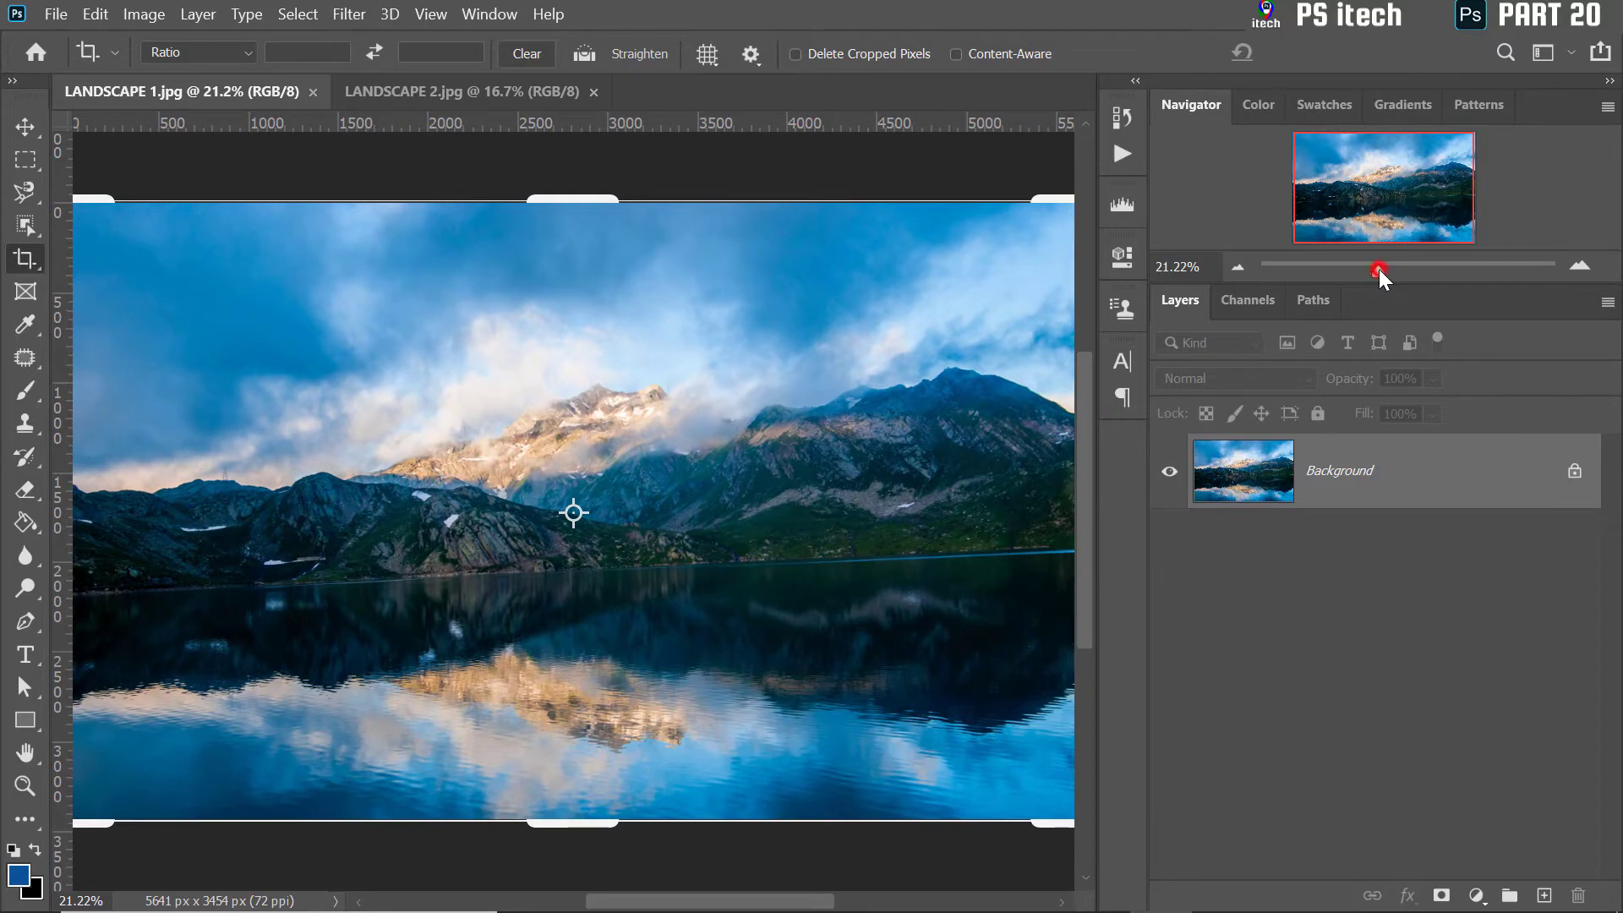
{"action": "left_click_drag", "start_coordinate": [1377, 269], "coordinate": [1374, 269]}
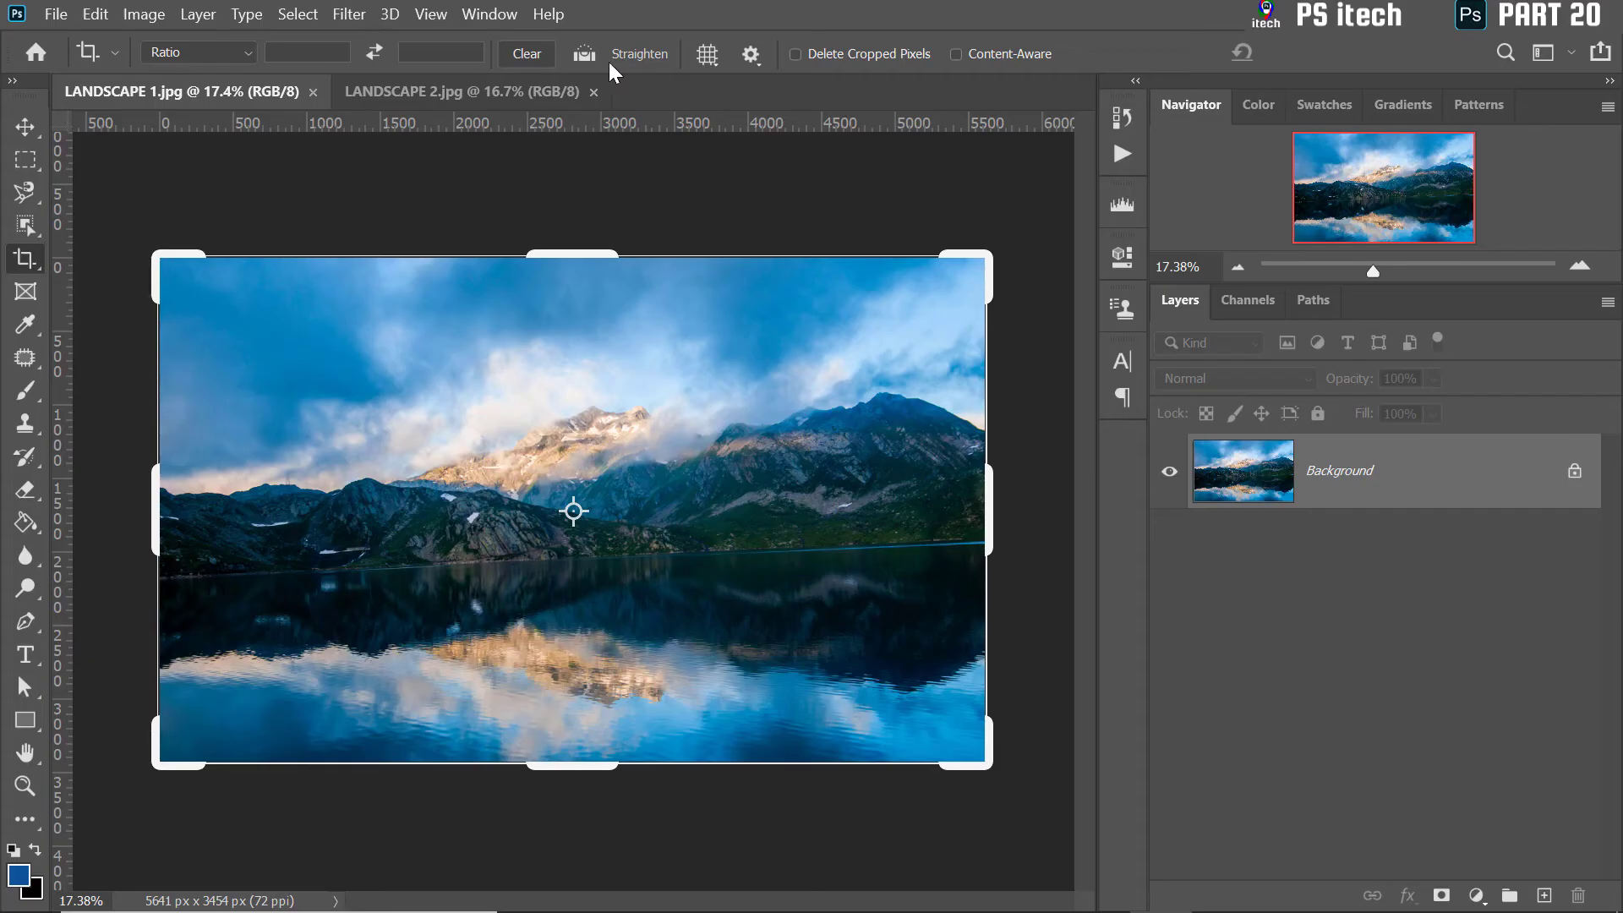
{"action": "left_click", "coordinate": [586, 52]}
{"action": "left_click_drag", "start_coordinate": [171, 575], "coordinate": [972, 543]}
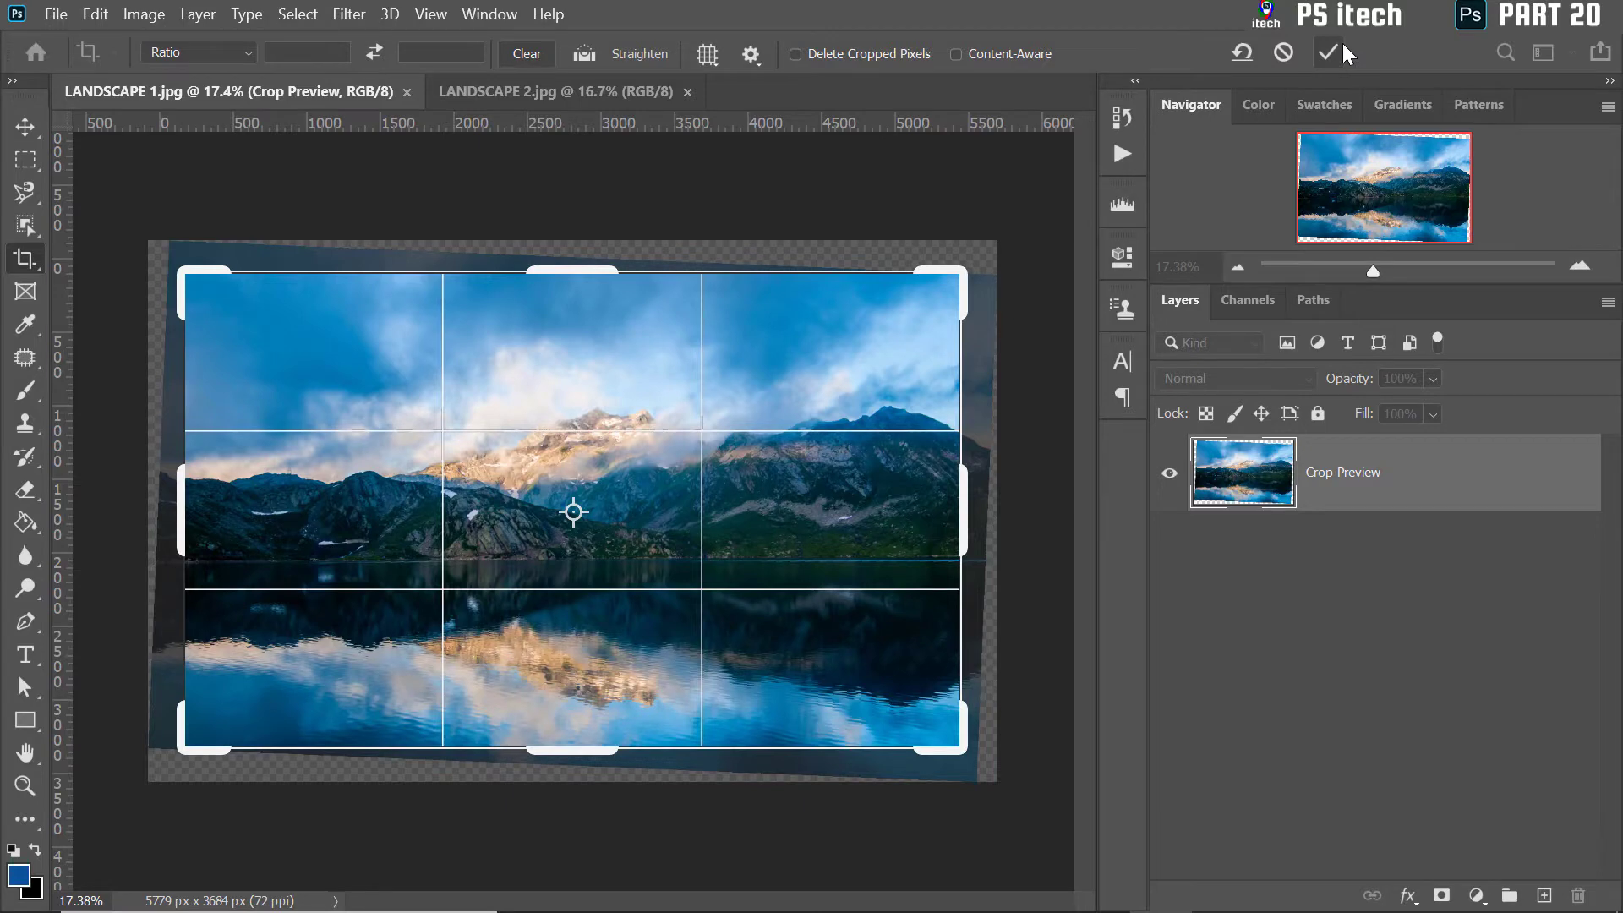
{"action": "left_click", "coordinate": [1329, 51]}
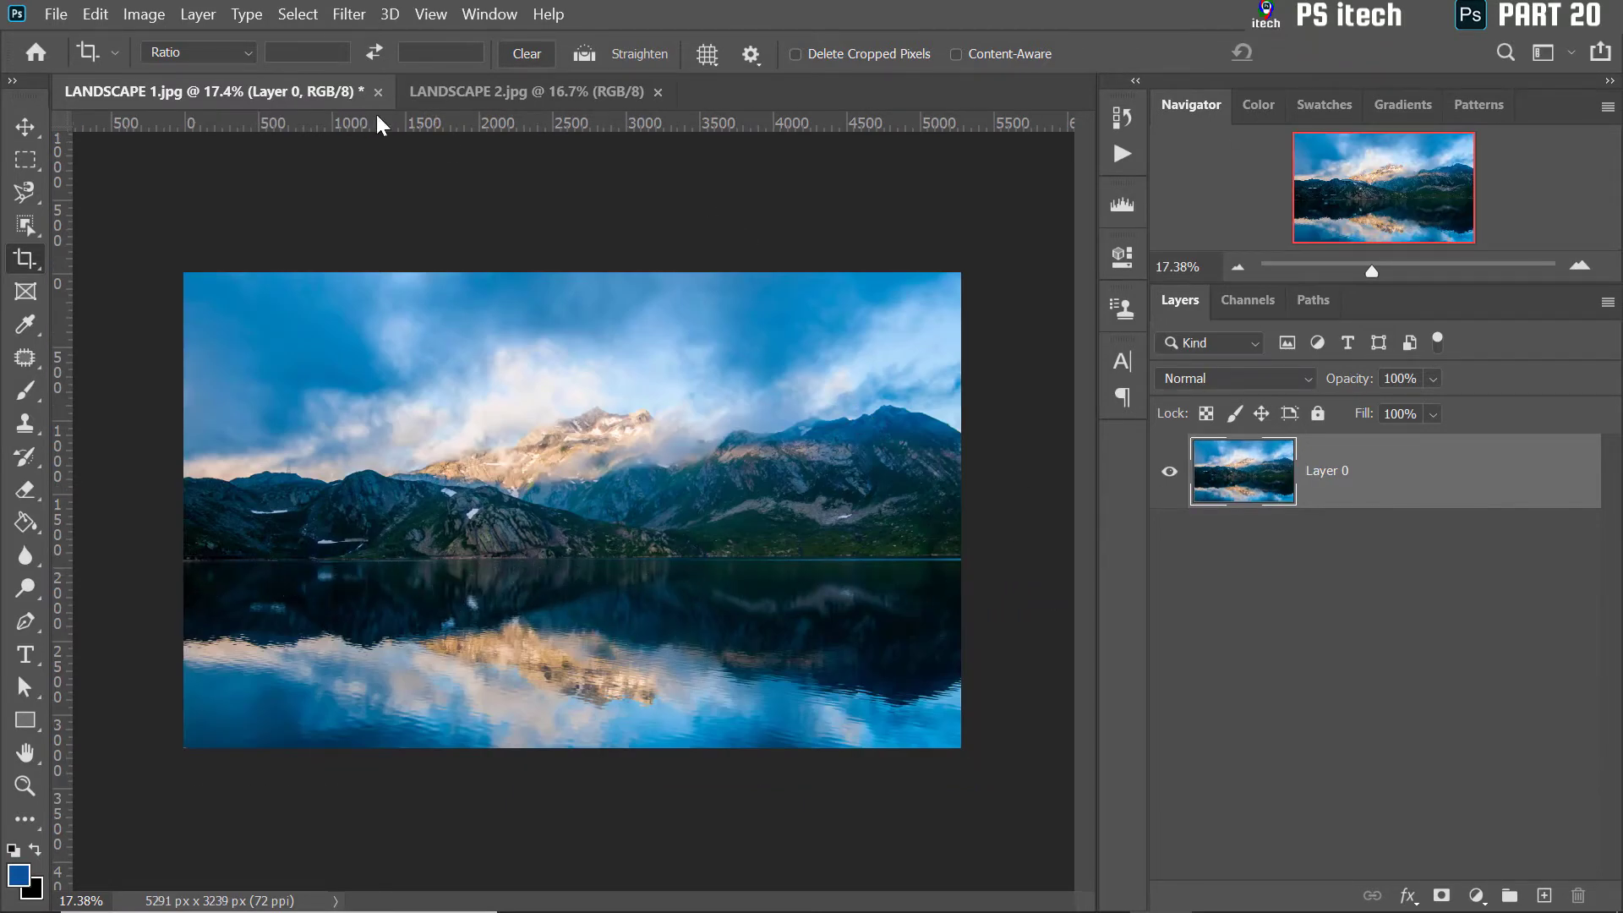
- Straighten the laptop photo in LANDSCAPE 2.jpg along the top edge of the laptop screen and apply the crop
{"action": "left_click", "coordinate": [502, 87]}
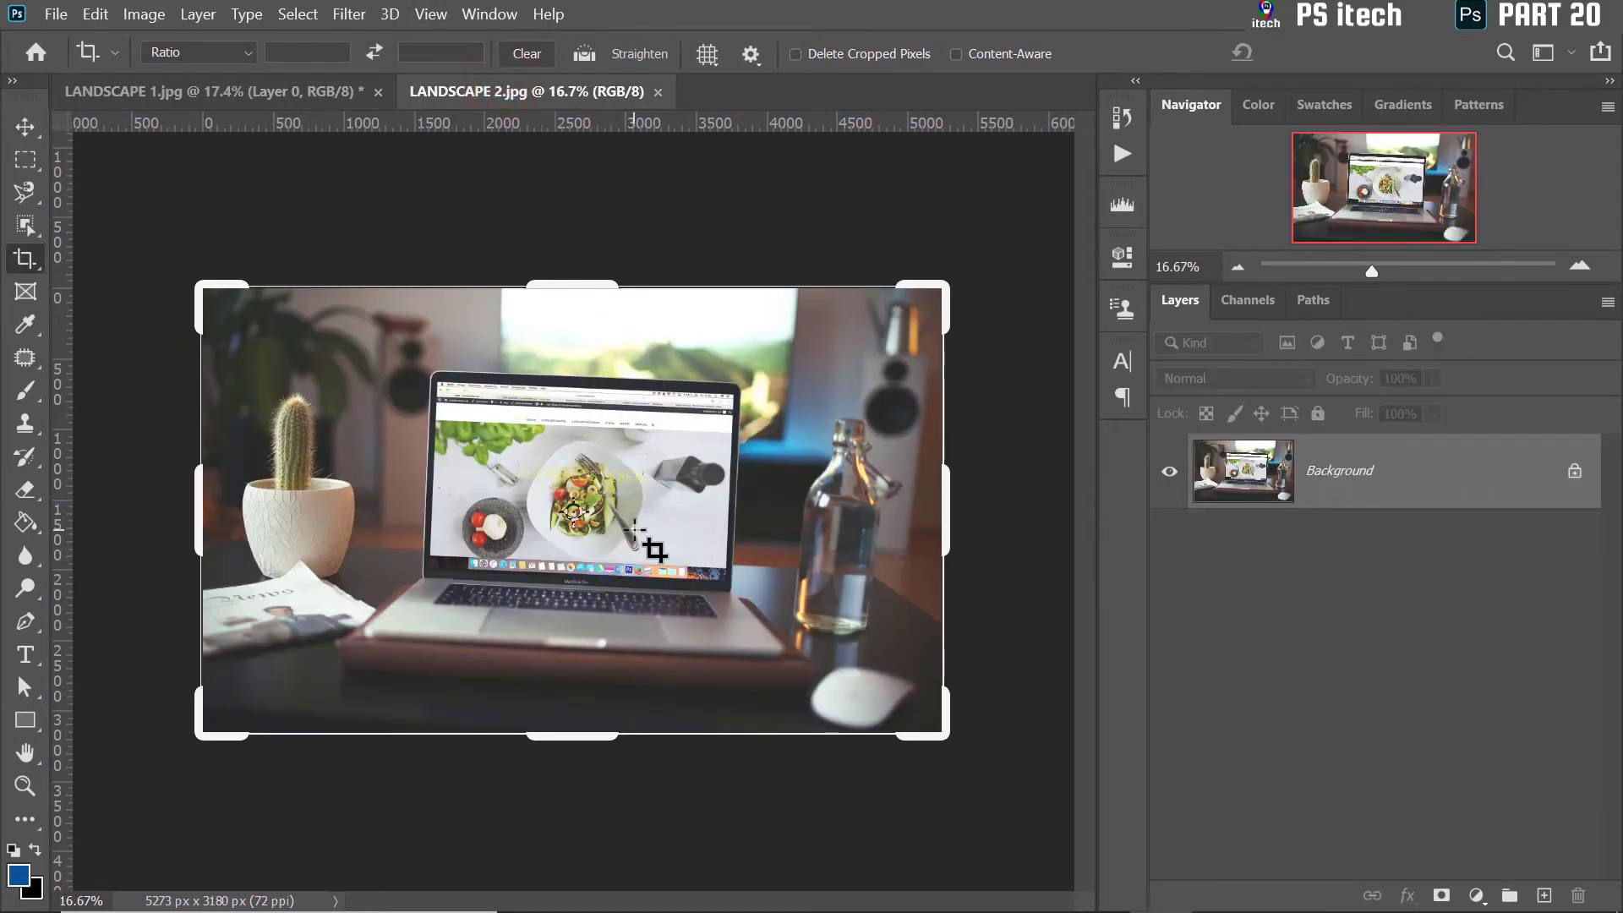
{"action": "key", "text": "ctrl+0"}
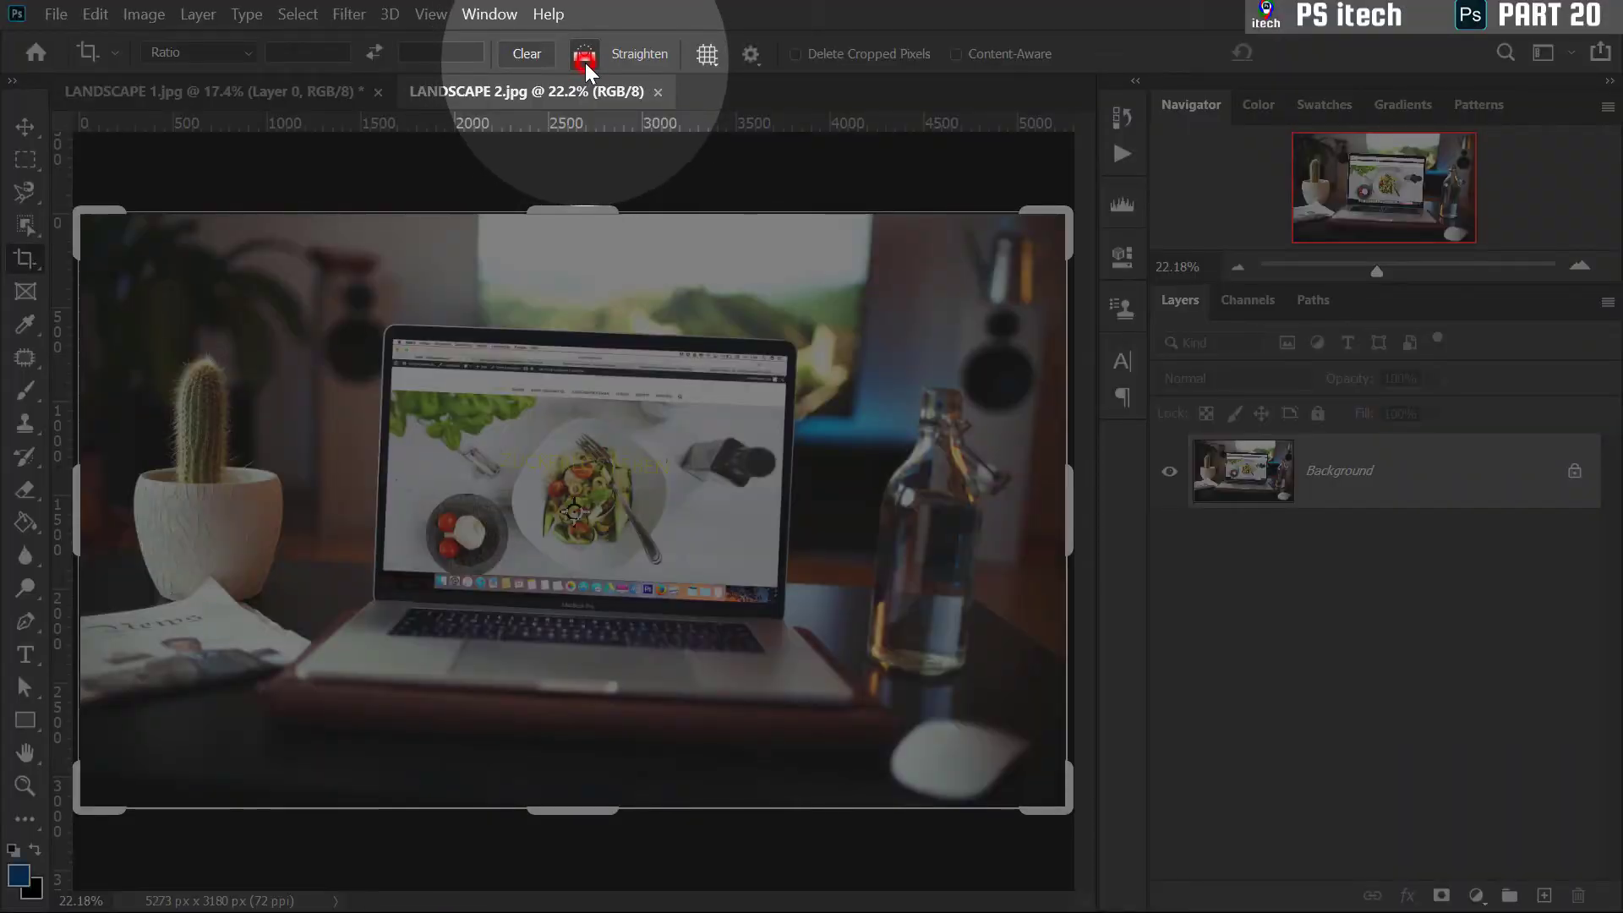
{"action": "left_click", "coordinate": [585, 56]}
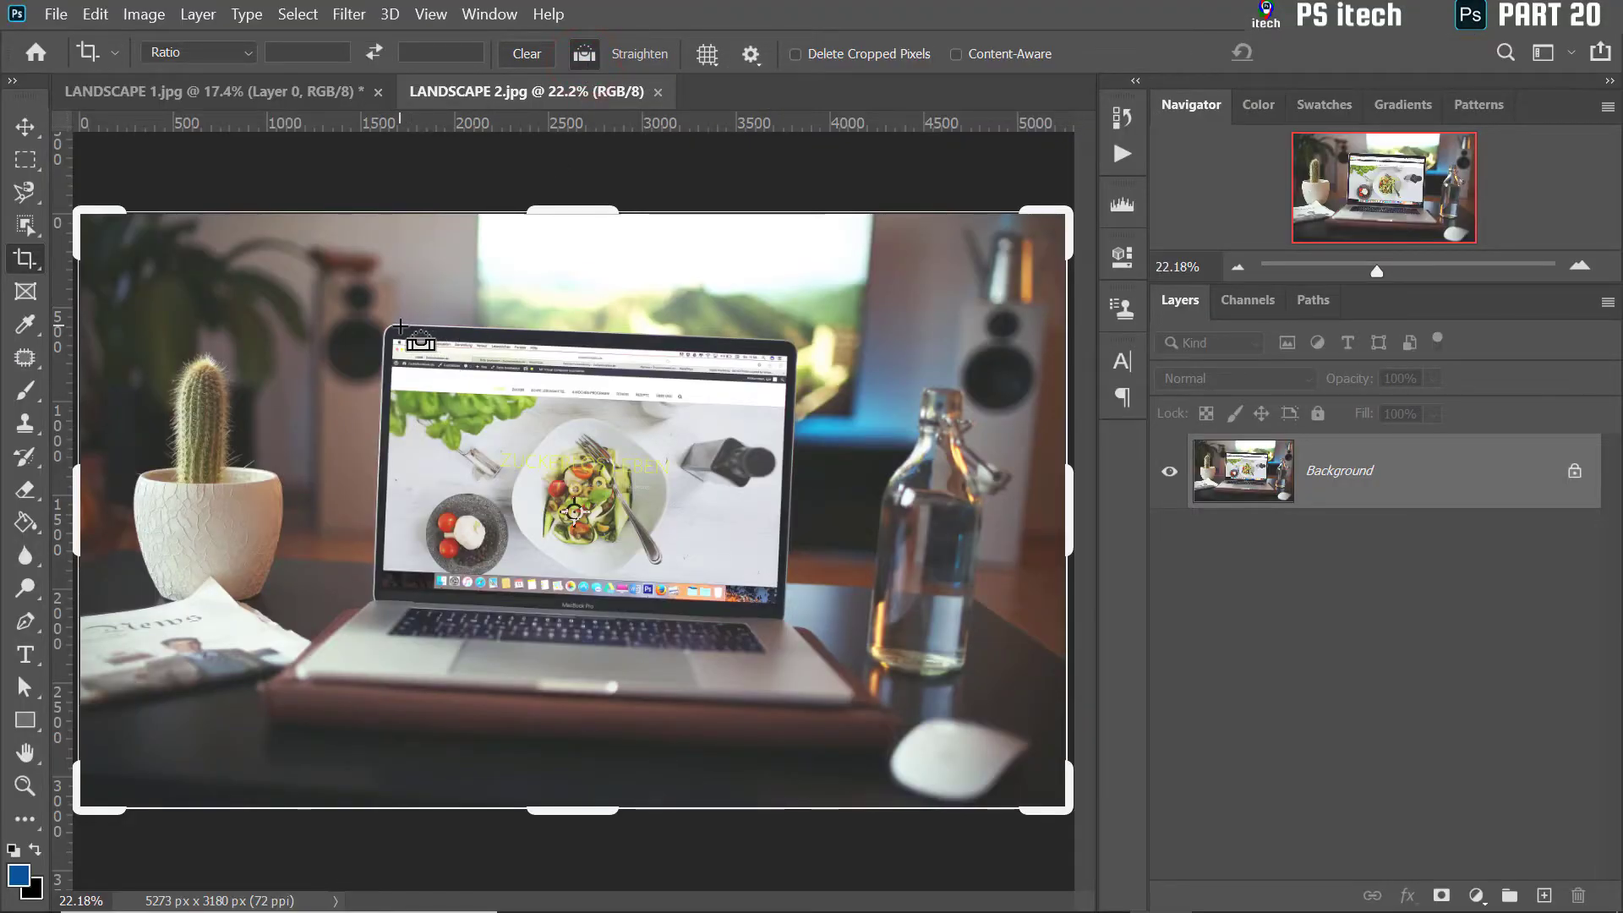
{"action": "left_click_drag", "start_coordinate": [400, 326], "coordinate": [780, 344]}
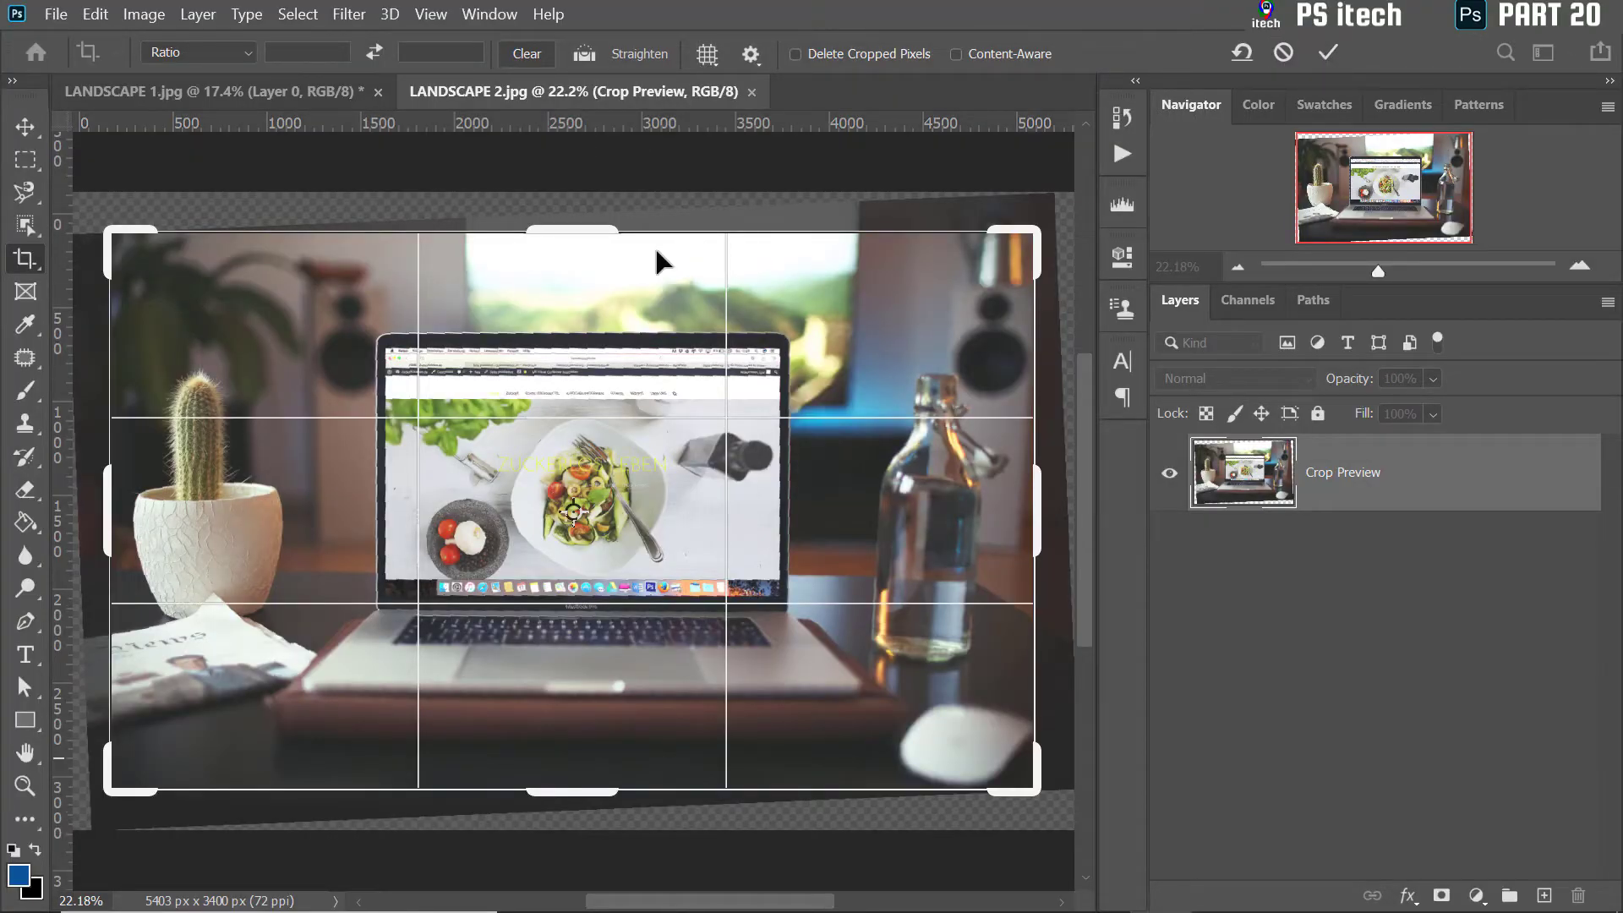
{"action": "left_click", "coordinate": [1324, 53]}
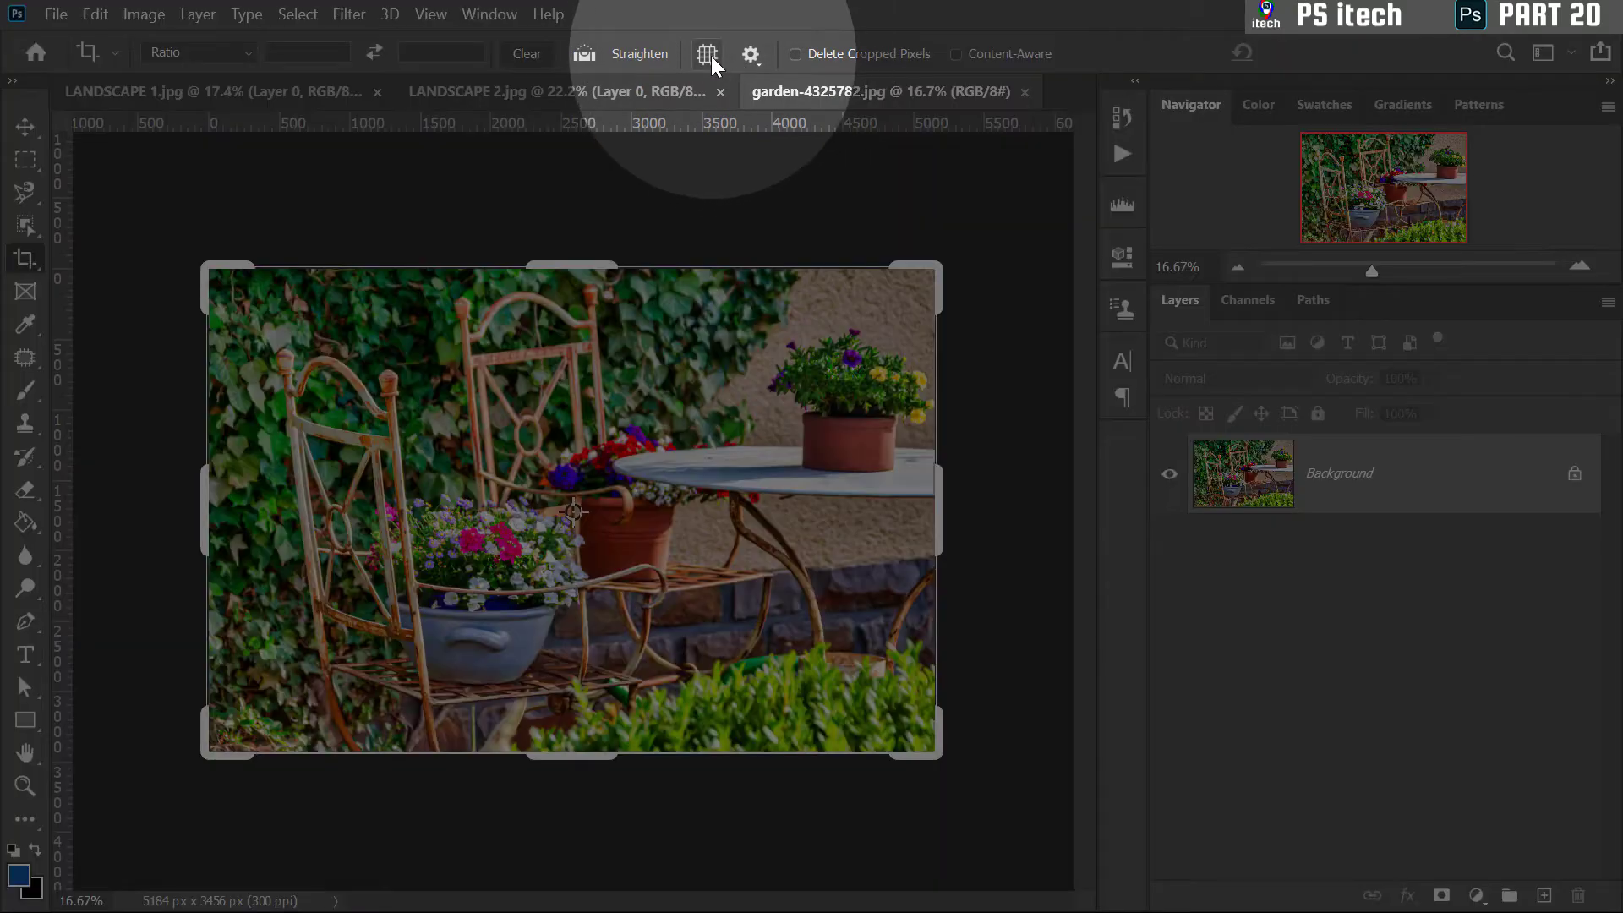
- Try a tilted crop around the central flower pots of the garden photo with the Golden Spiral overlay
{"action": "left_click", "coordinate": [712, 56]}
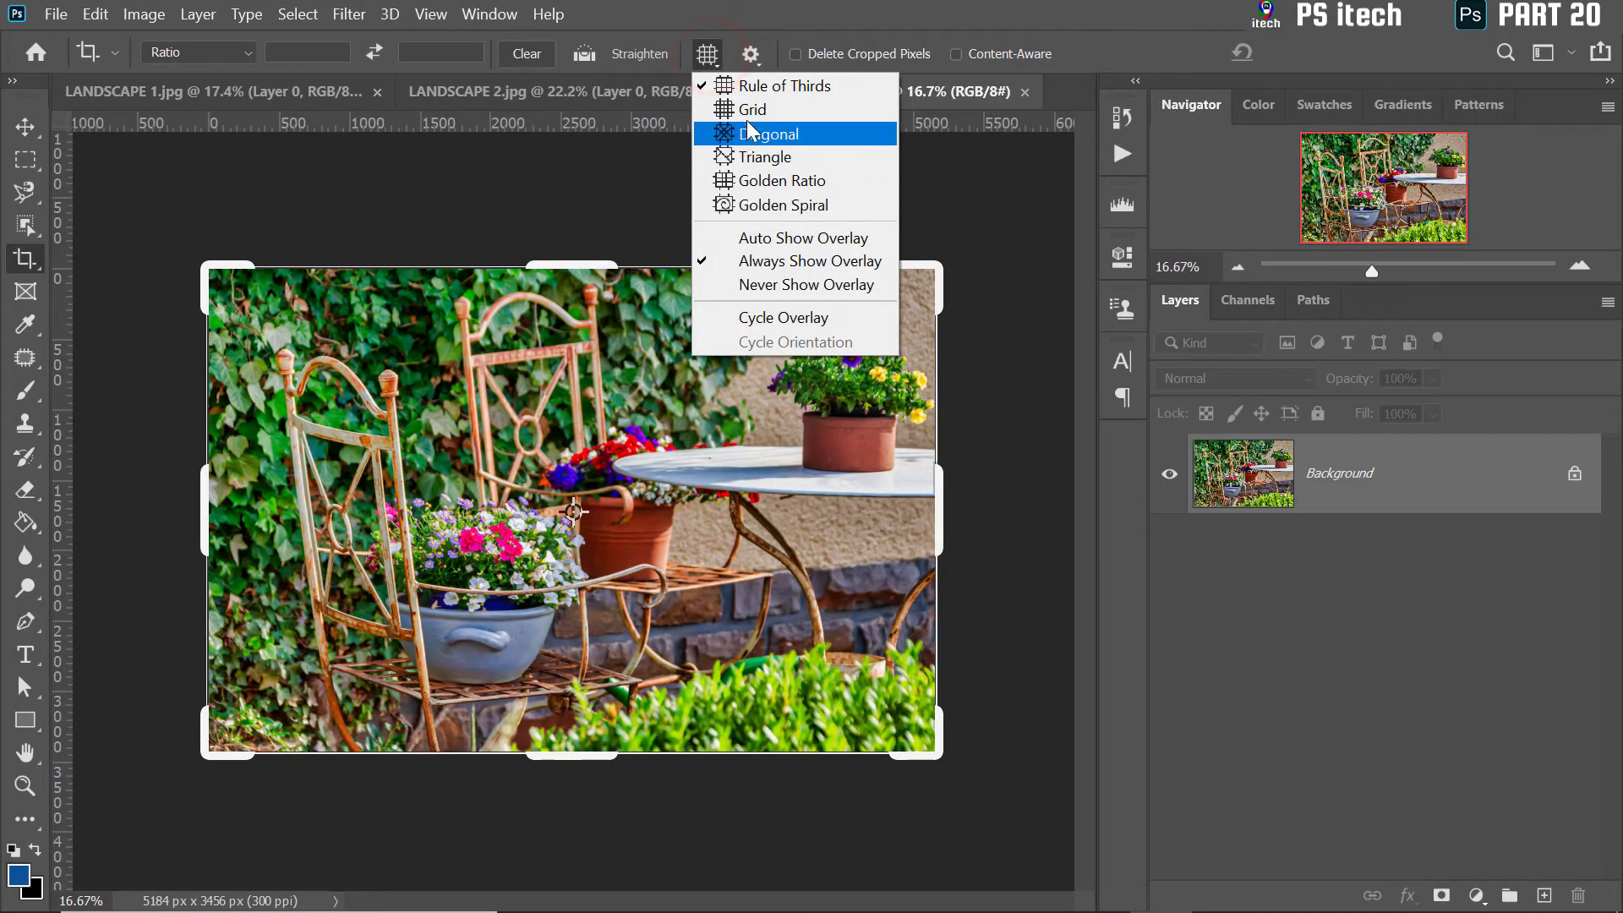
{"action": "left_click", "coordinate": [828, 206]}
{"action": "left_click_drag", "start_coordinate": [460, 380], "coordinate": [829, 687]}
{"action": "mouse_move", "coordinate": [785, 479]}
{"action": "left_mouse_down"}
{"action": "mouse_move", "coordinate": [824, 270]}
{"action": "mouse_move", "coordinate": [812, 473]}
{"action": "left_mouse_up"}
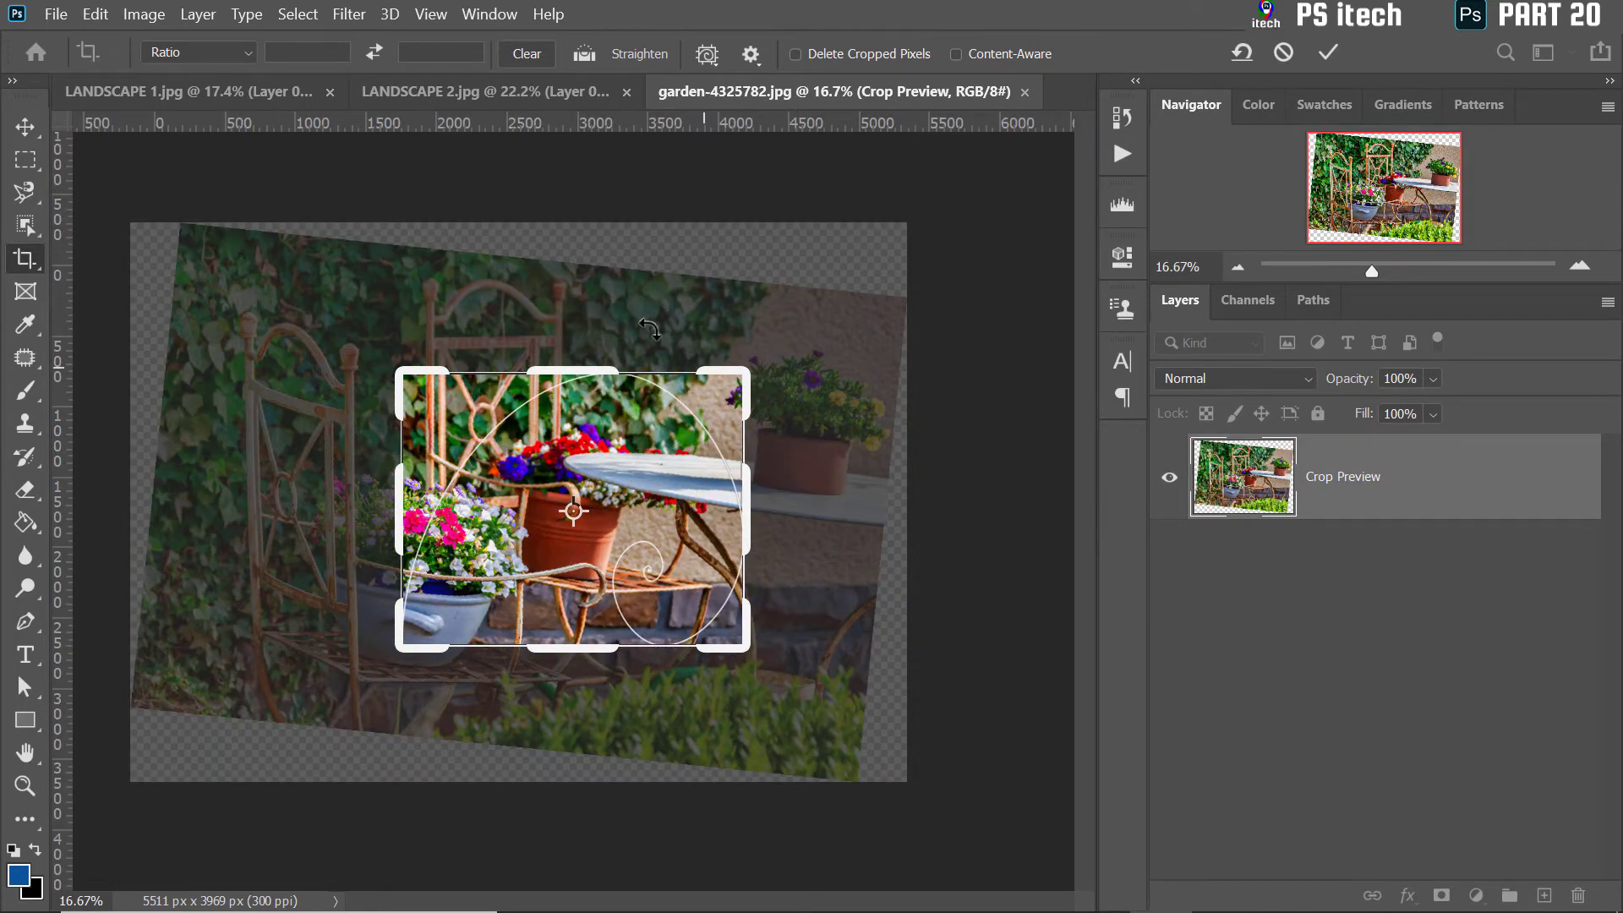
{"action": "right_click", "coordinate": [614, 426]}
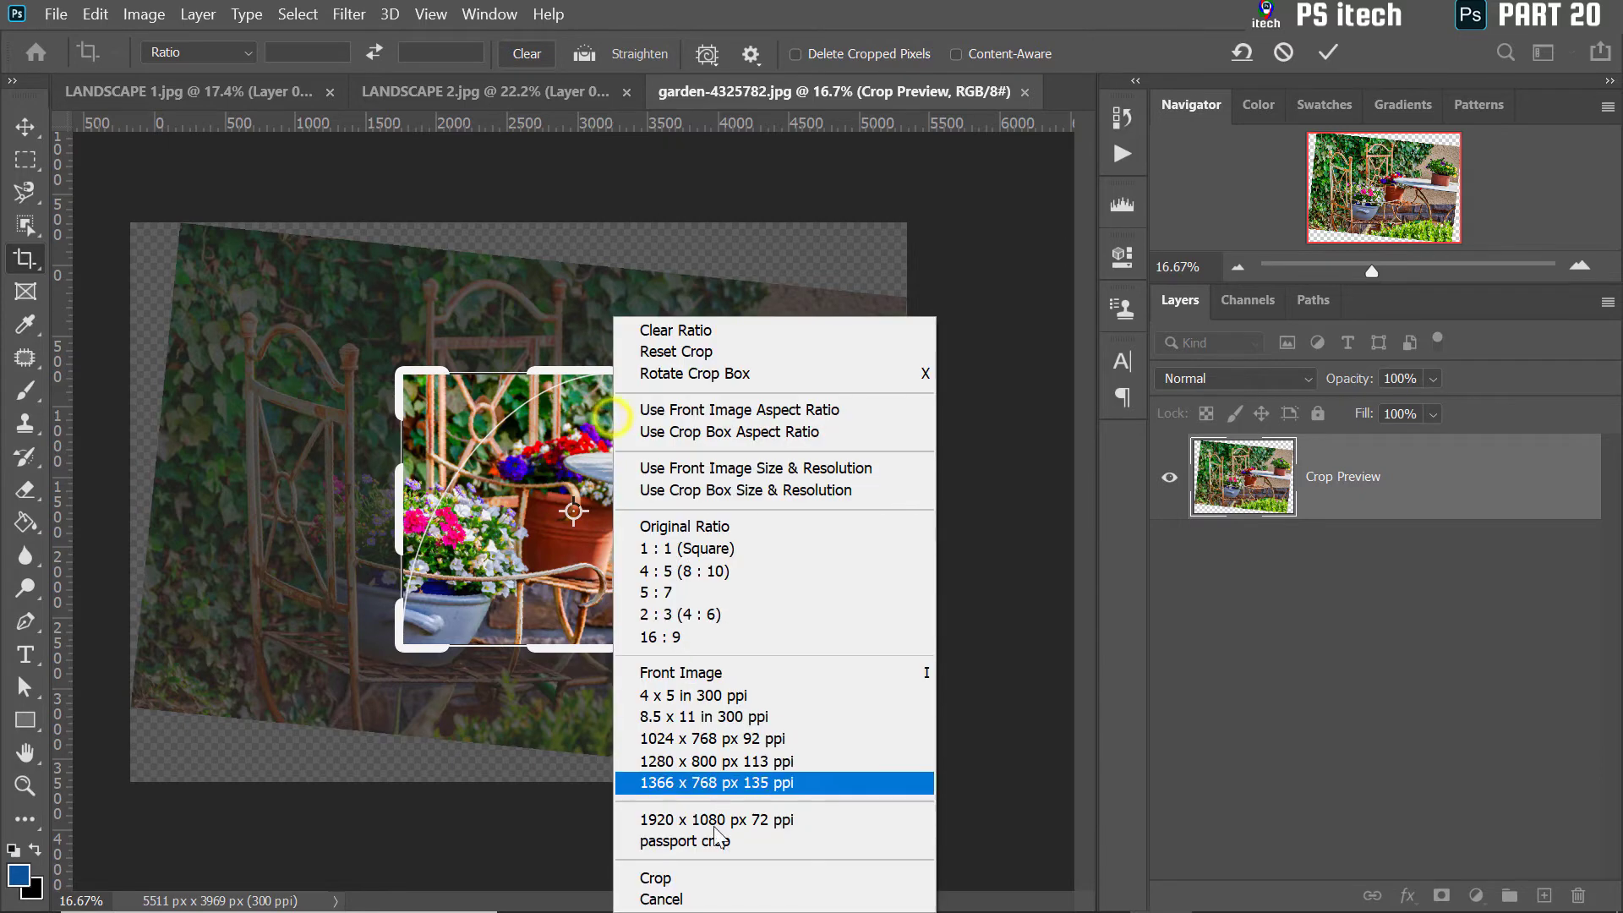
{"action": "left_click", "coordinate": [718, 898]}
- Preview the garden photo's full-frame crop box with the Grid overlay
{"action": "left_click", "coordinate": [710, 56]}
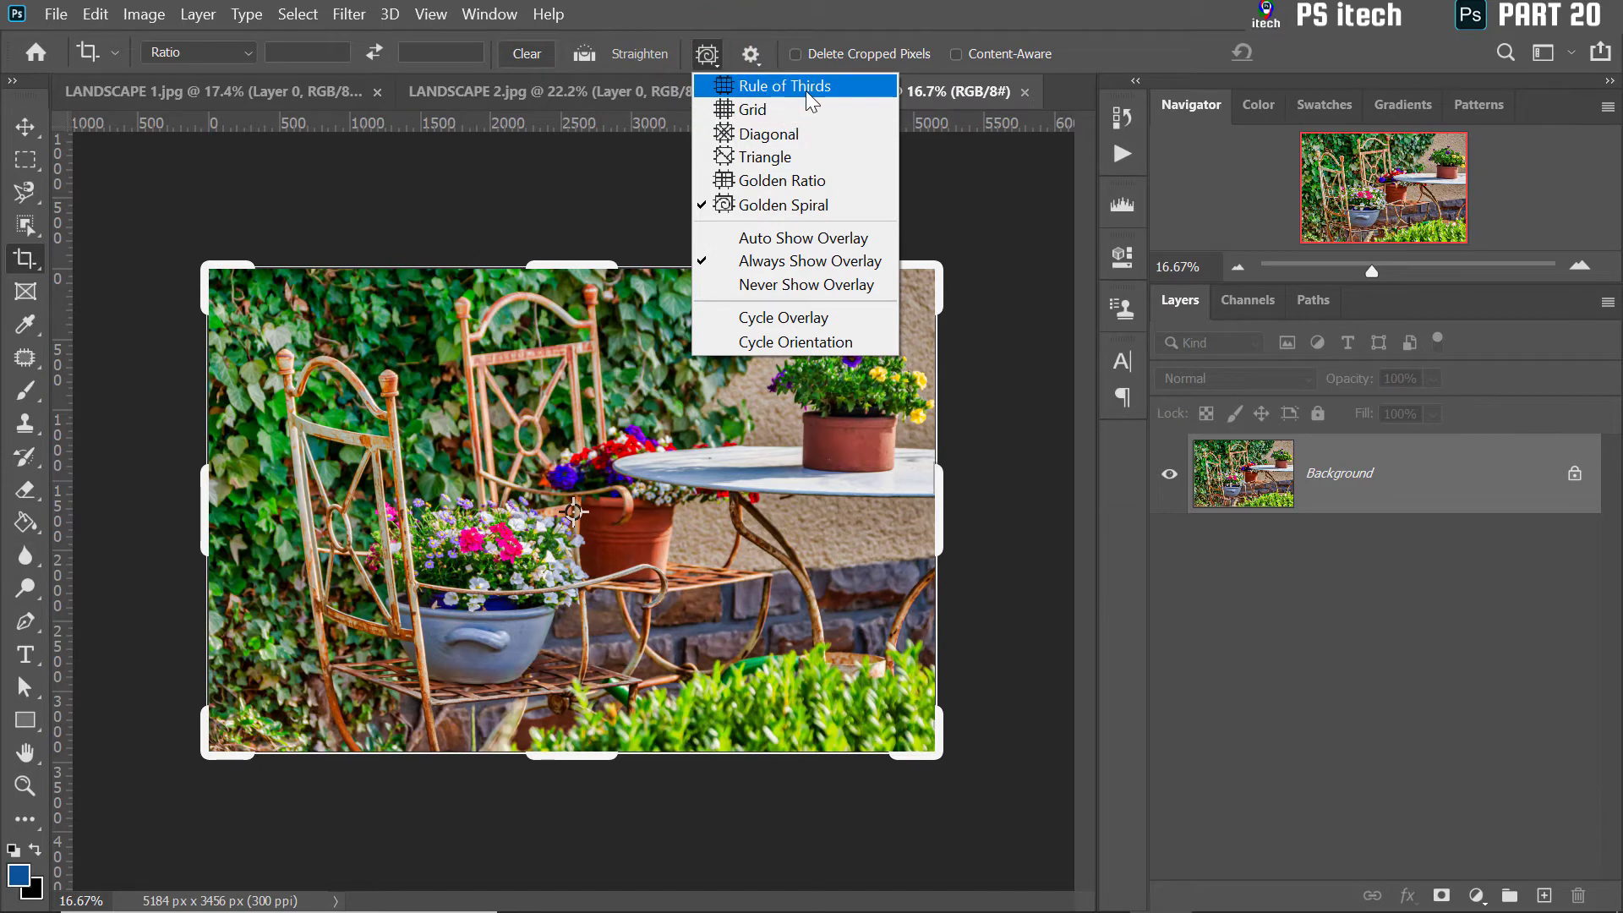
{"action": "left_click", "coordinate": [743, 109]}
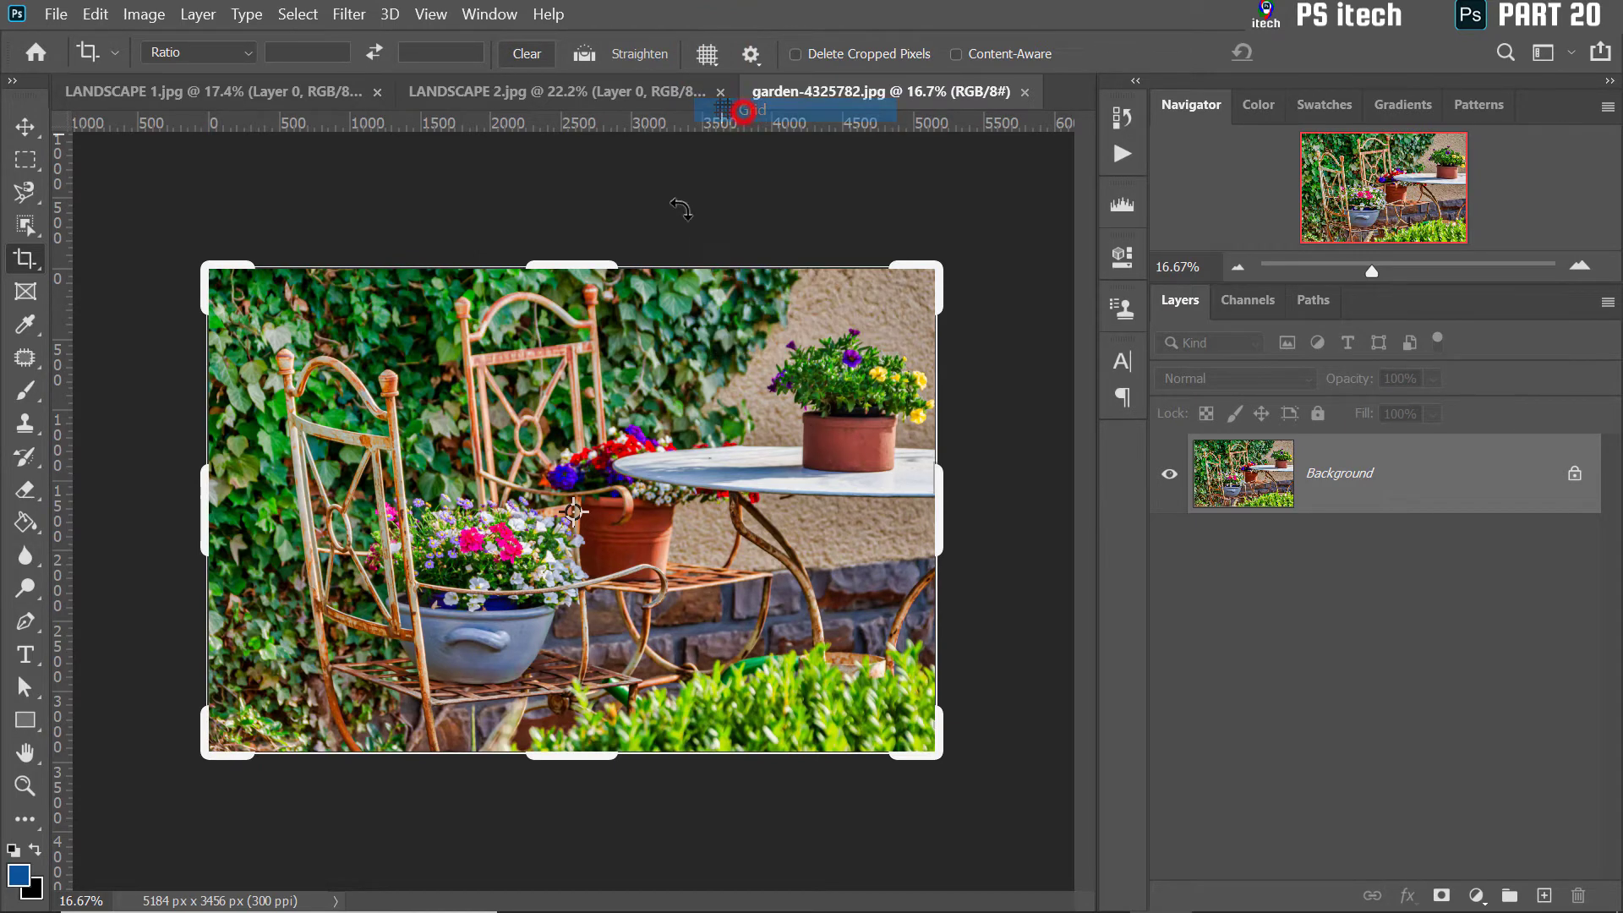
{"action": "left_click", "coordinate": [688, 355]}
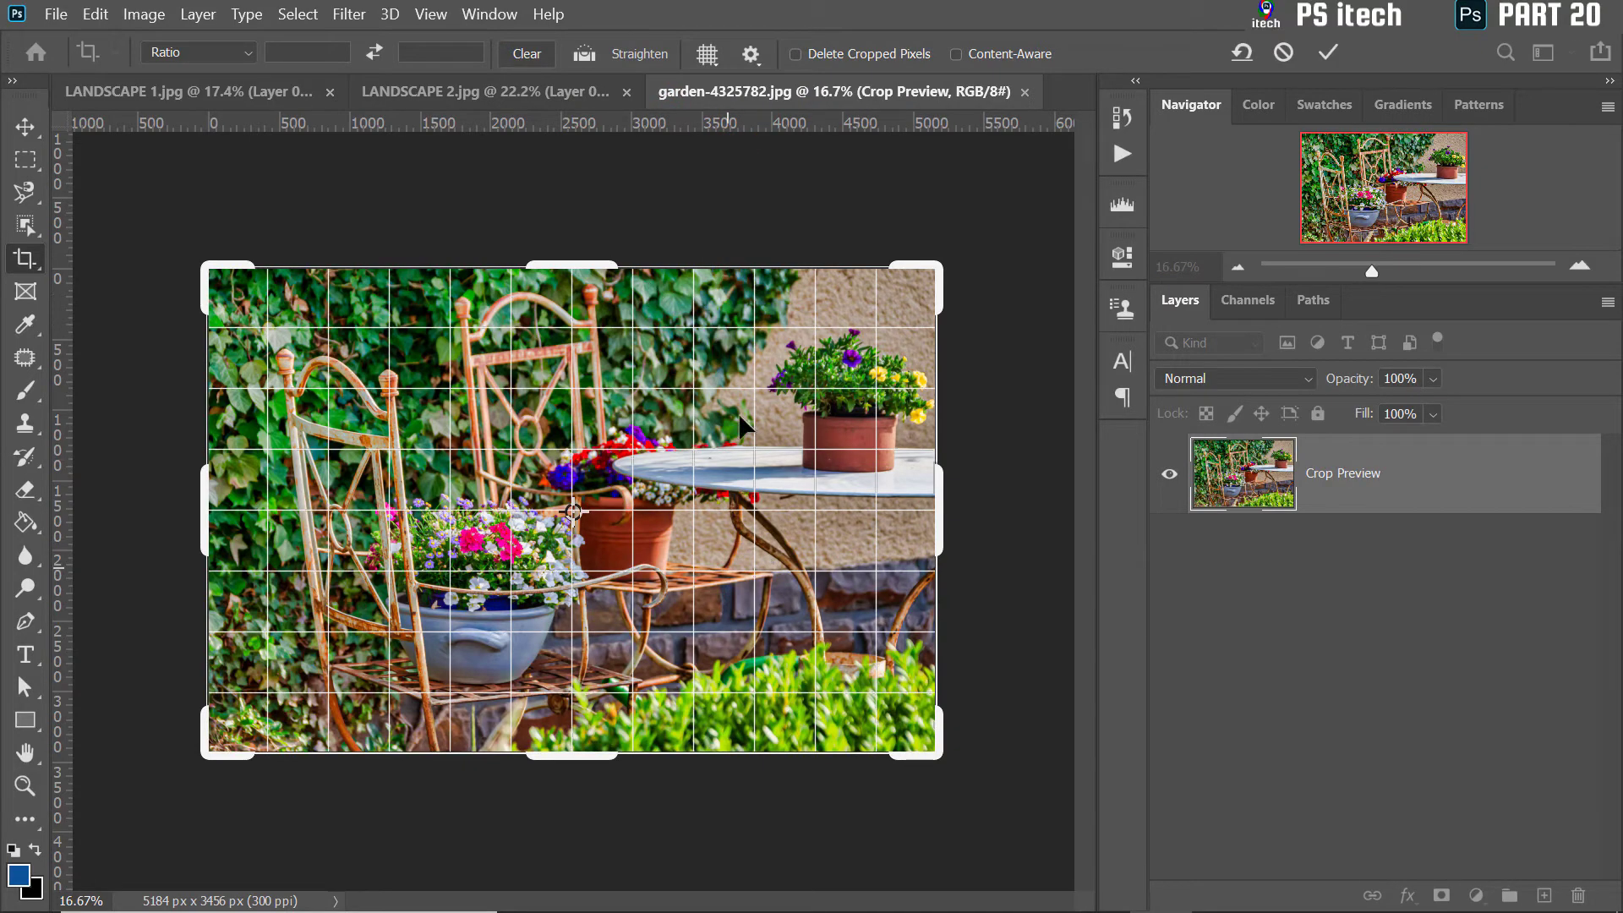
{"action": "mouse_move", "coordinate": [208, 271]}
{"action": "left_mouse_down"}
{"action": "mouse_move", "coordinate": [511, 274]}
{"action": "mouse_move", "coordinate": [207, 269]}
{"action": "left_mouse_up"}
- Crop the garden photo to the flower pot on the table, about 2244 x 2136 px, using the Rule of Thirds overlay
{"action": "left_click", "coordinate": [708, 54]}
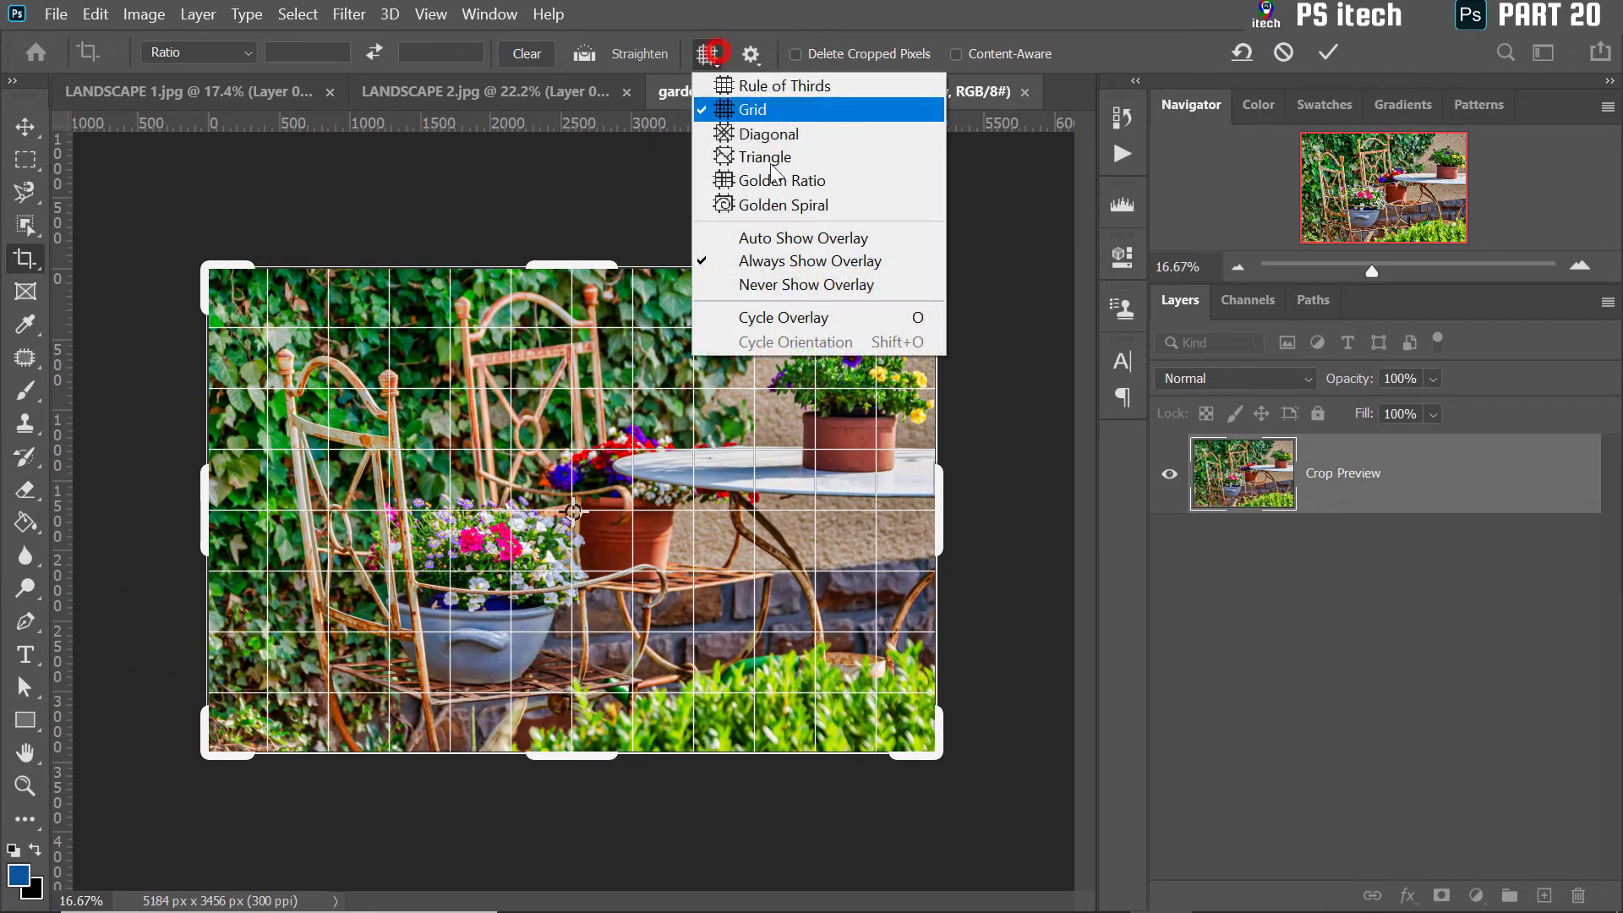
{"action": "left_click", "coordinate": [768, 88]}
{"action": "left_click_drag", "start_coordinate": [206, 754], "coordinate": [206, 733]}
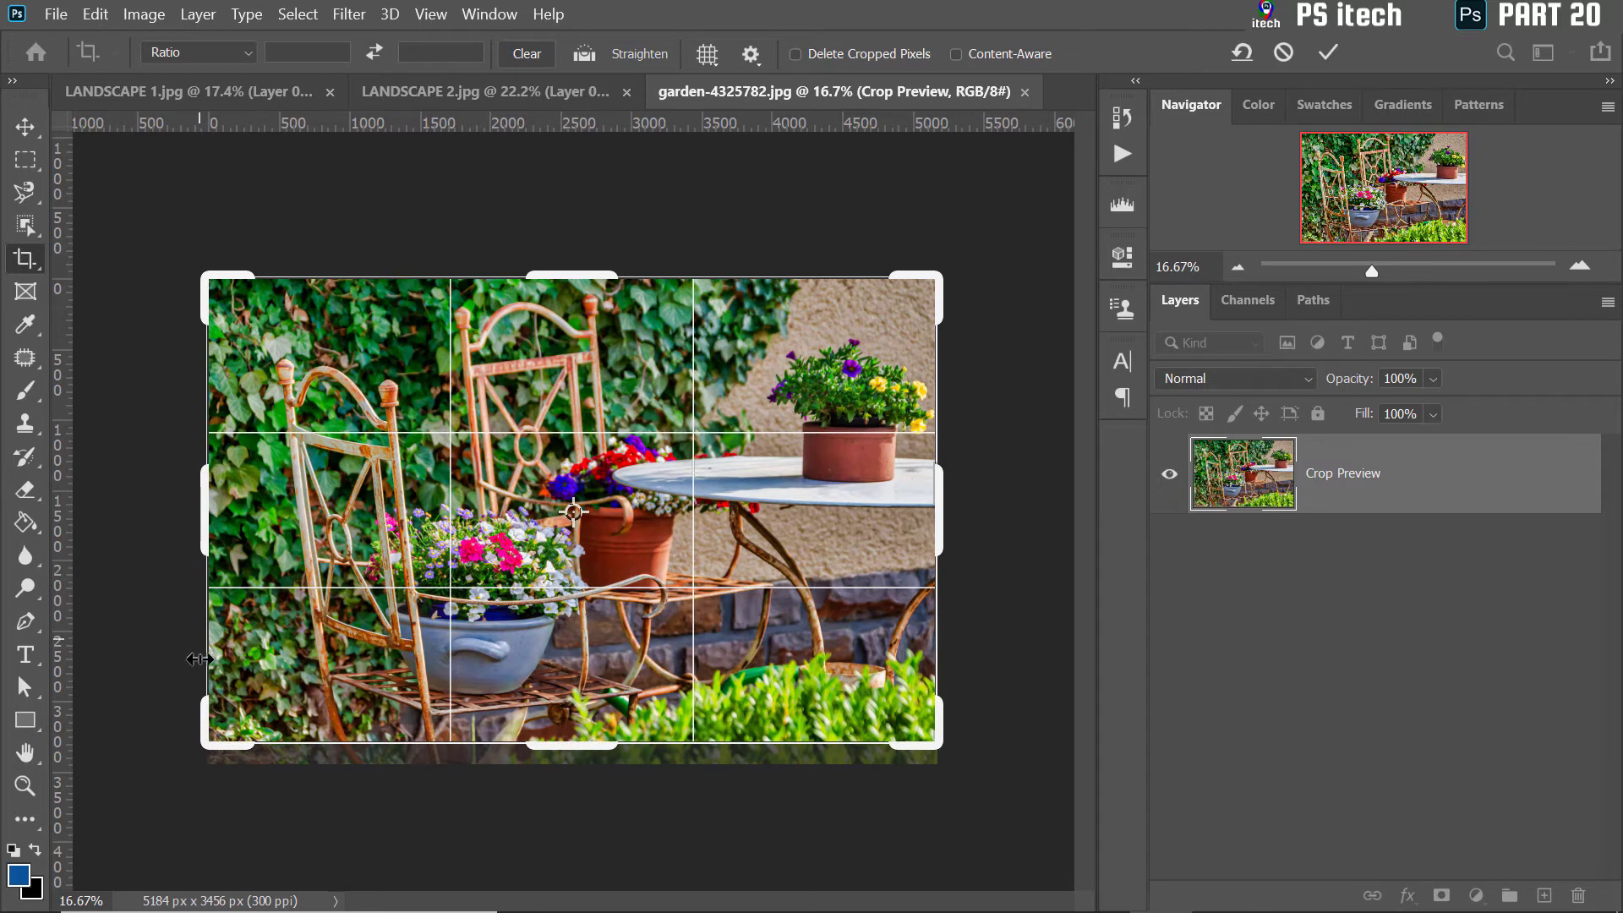
{"action": "left_click_drag", "start_coordinate": [200, 659], "coordinate": [524, 659]}
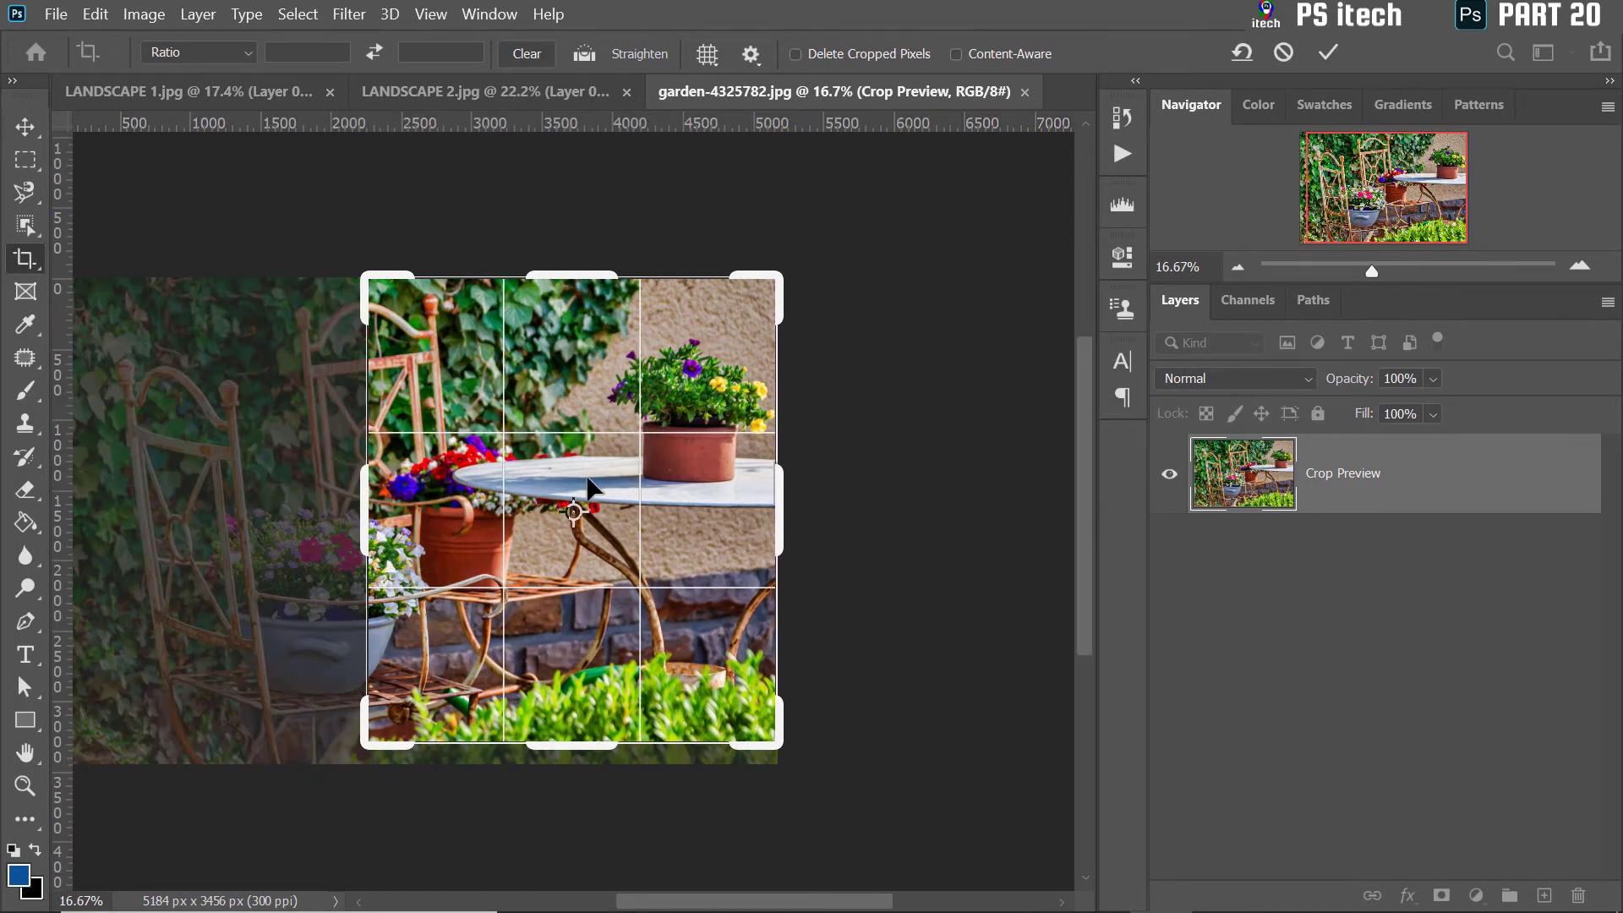
{"action": "left_click_drag", "start_coordinate": [369, 745], "coordinate": [410, 660]}
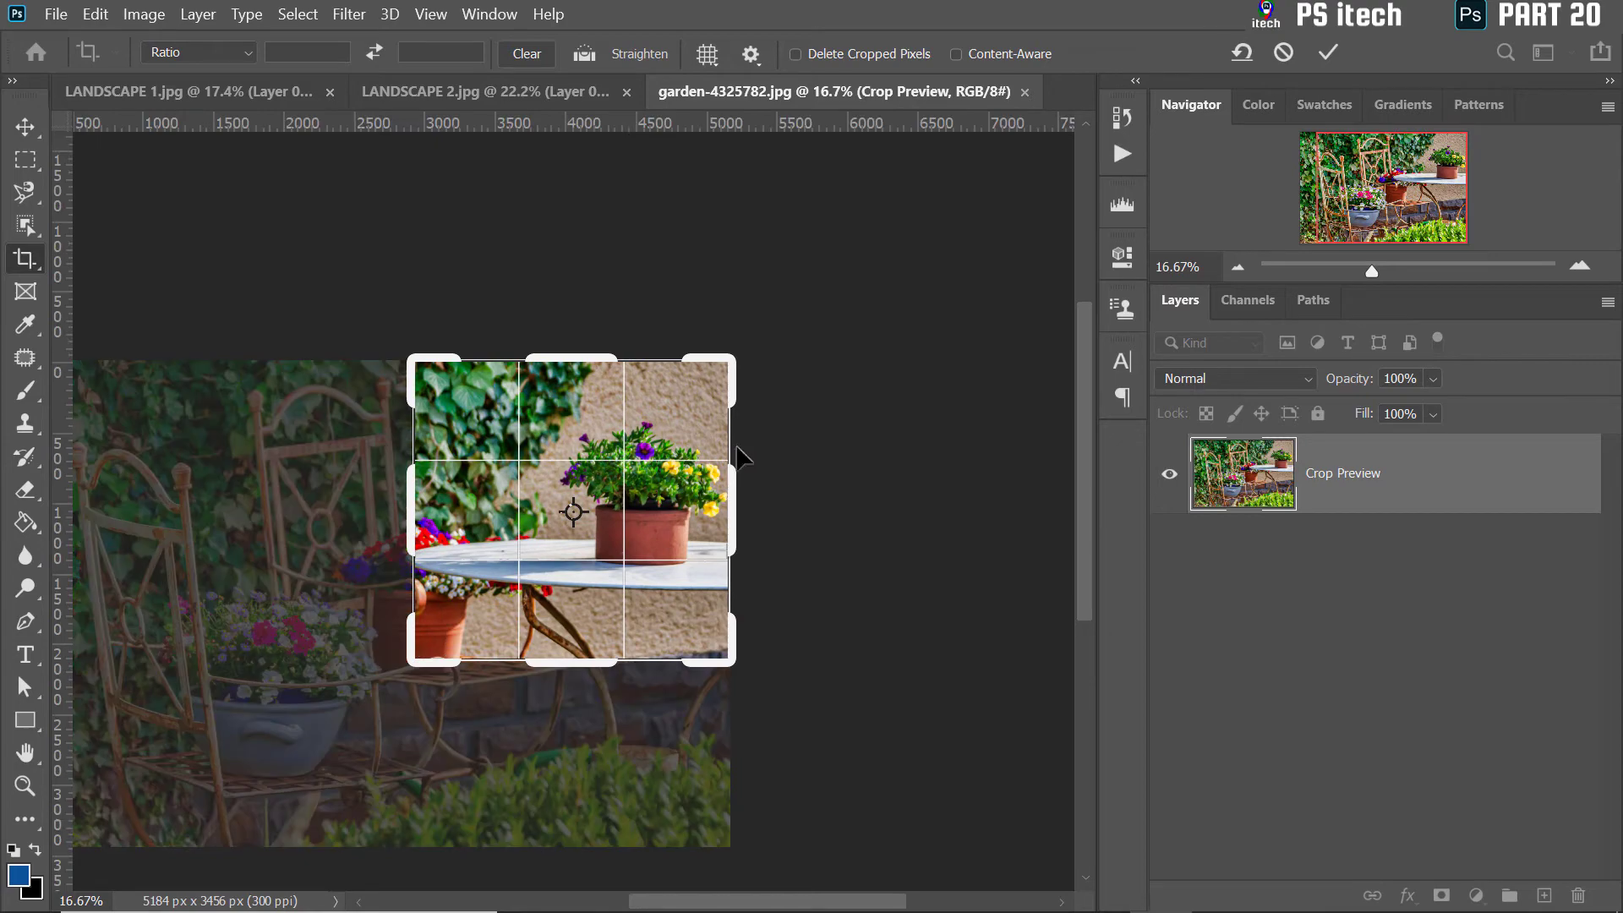
{"action": "left_click", "coordinate": [1323, 50]}
- Examine the cropped flower pot up close, and fit the whole image back in view
{"action": "key", "text": "z"}
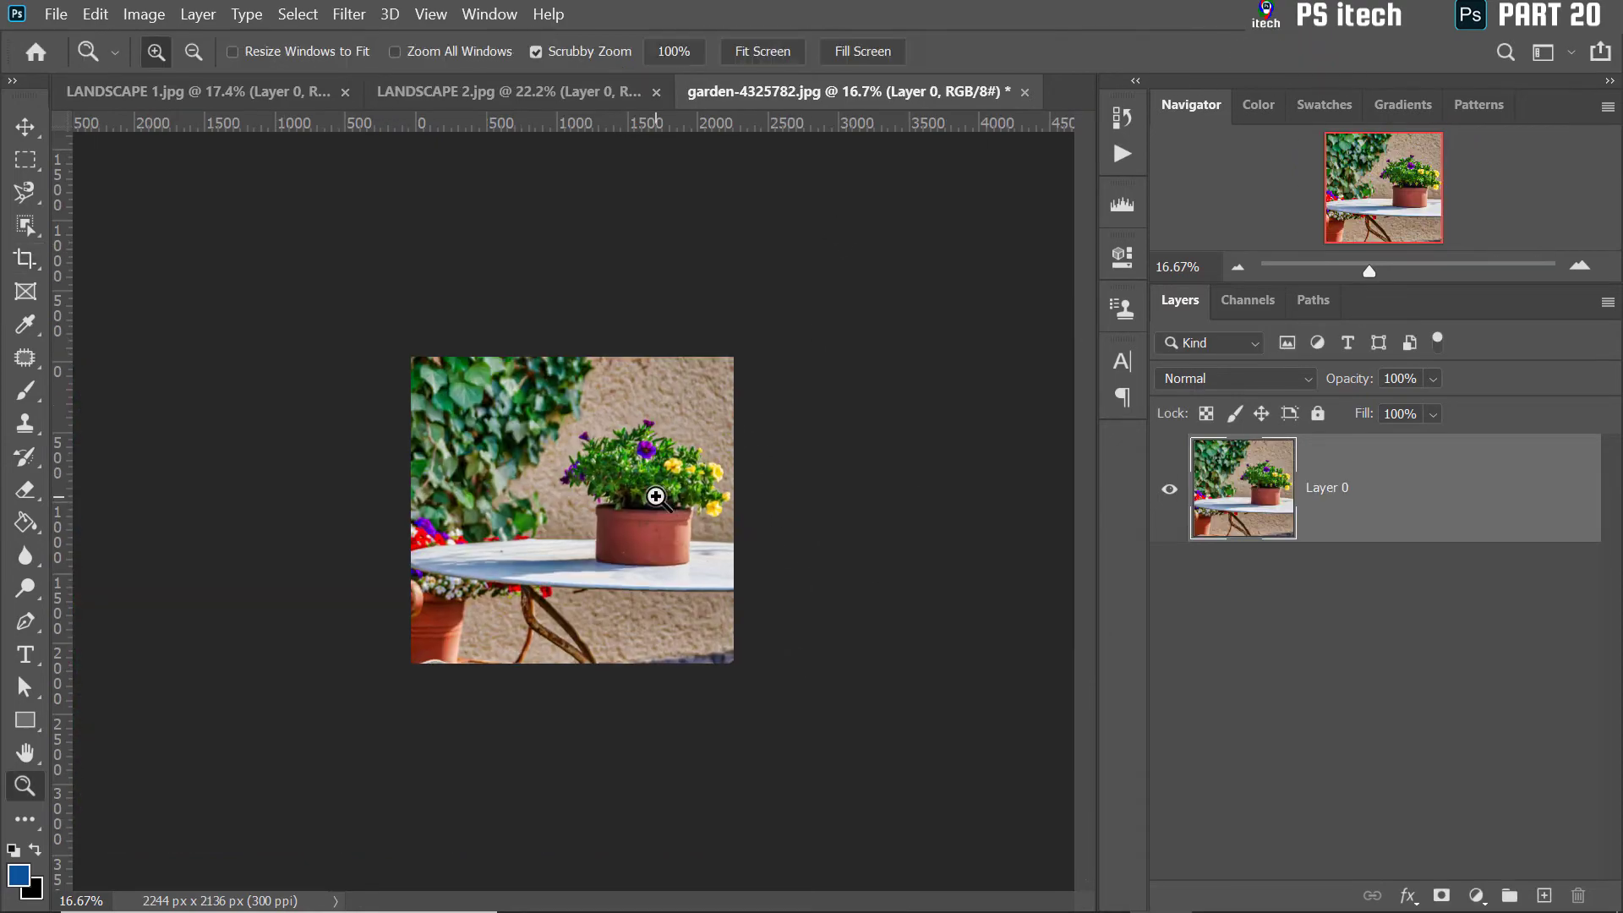
{"action": "left_click", "coordinate": [655, 498]}
{"action": "left_click", "coordinate": [655, 498]}
{"action": "left_click", "coordinate": [683, 469]}
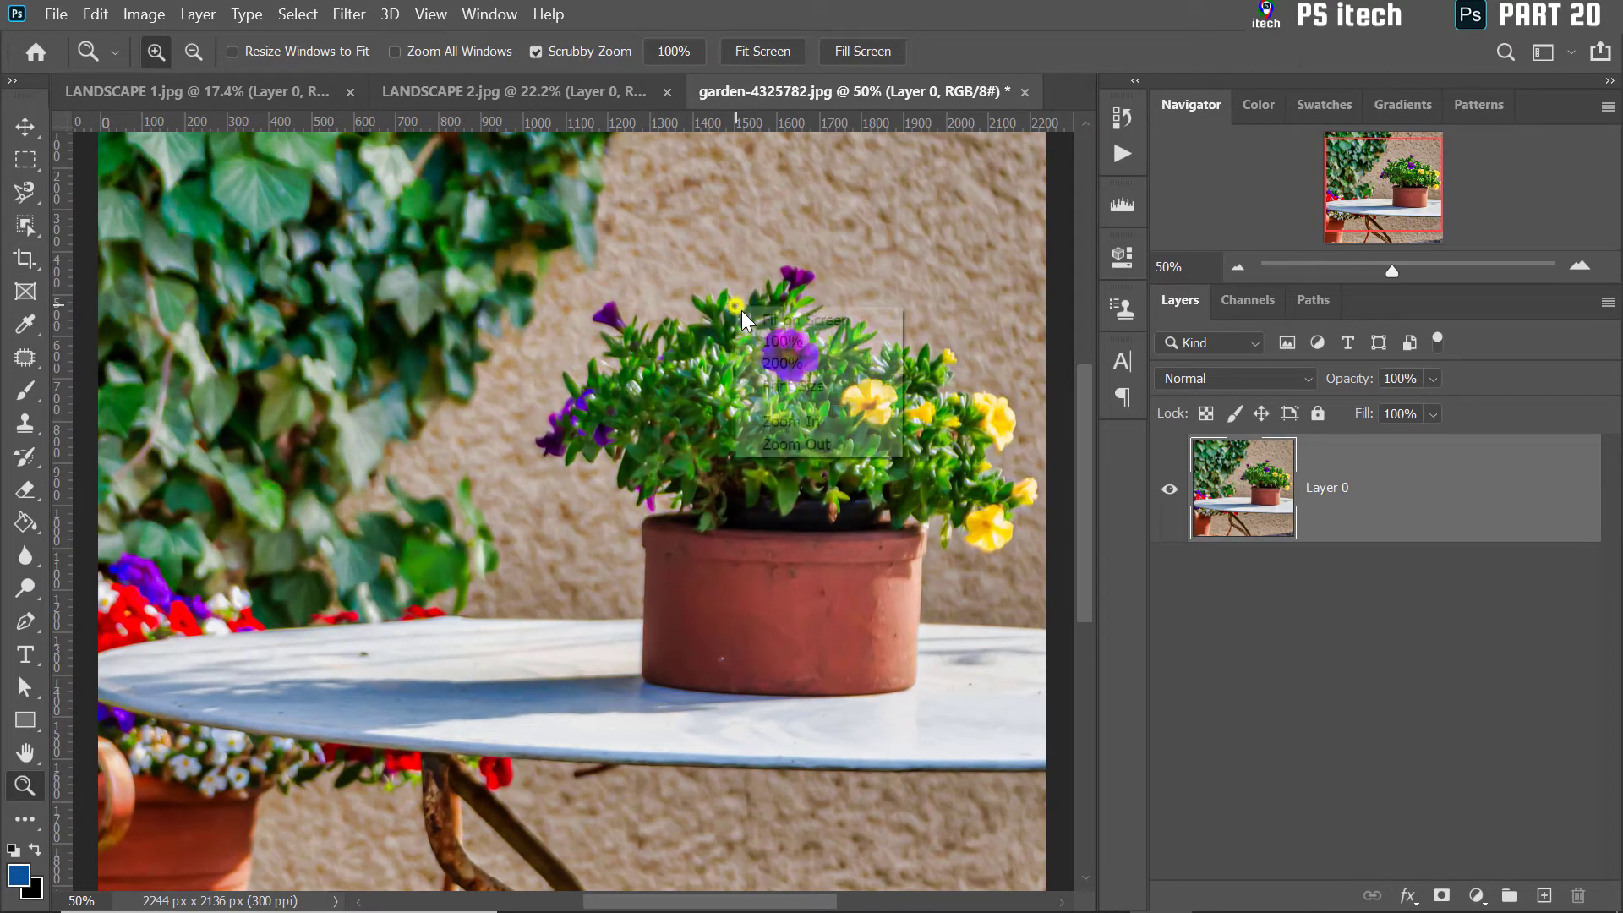
{"action": "key", "text": "ctrl+0"}
{"action": "key", "text": "c"}
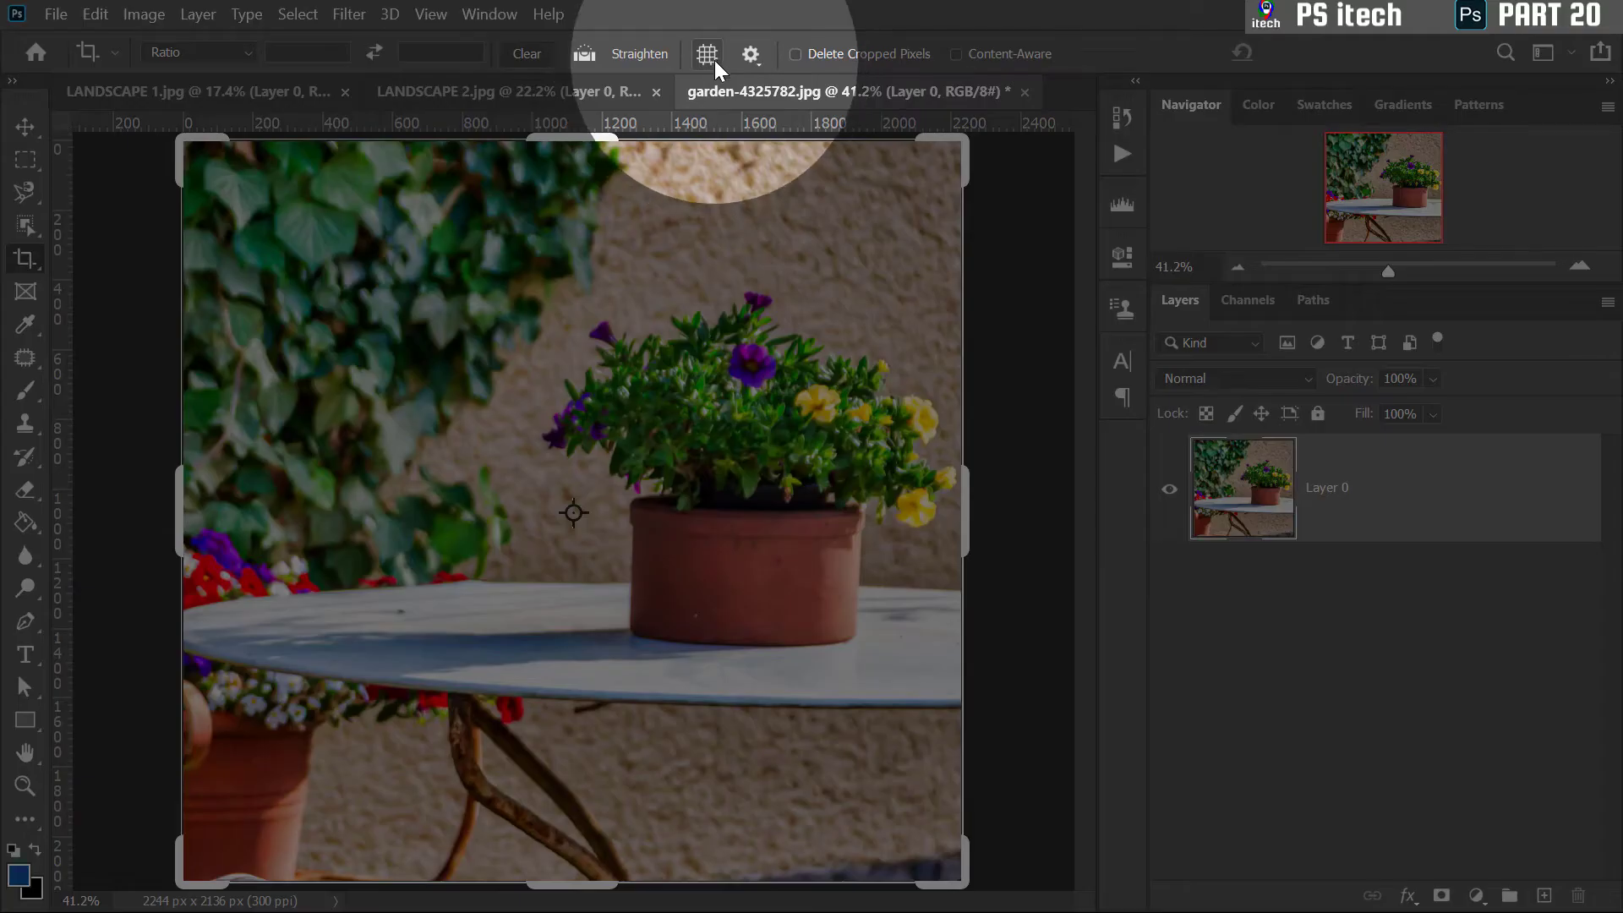
{"action": "left_click", "coordinate": [709, 54]}
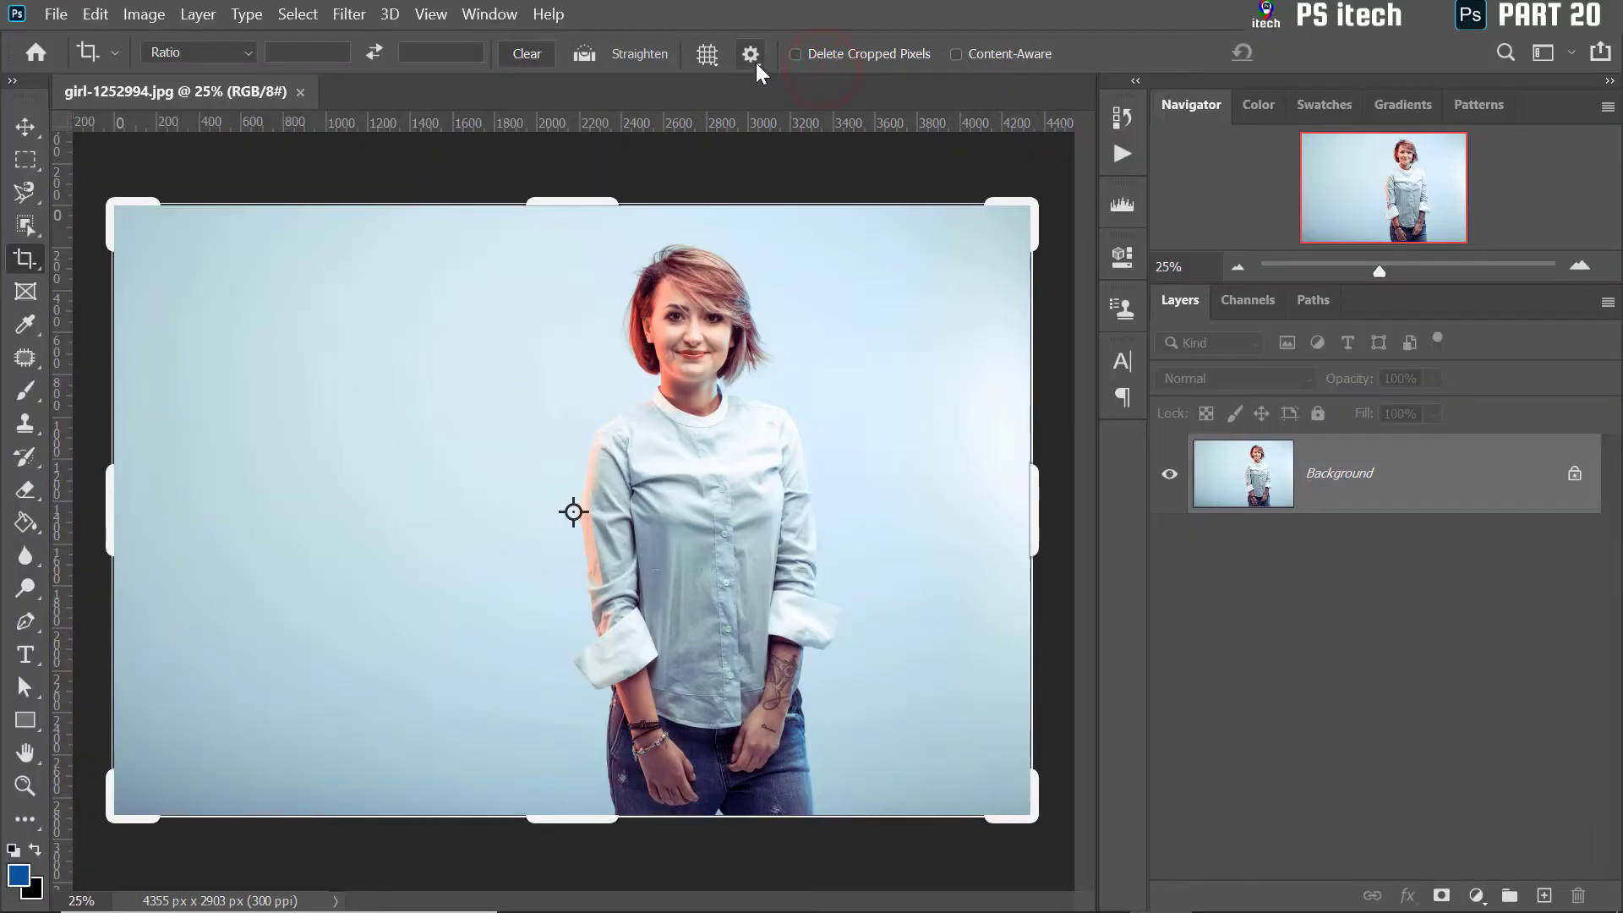
- Frame the woman's face and upper body with a wide crop box in the portrait photo
{"action": "left_click", "coordinate": [756, 62]}
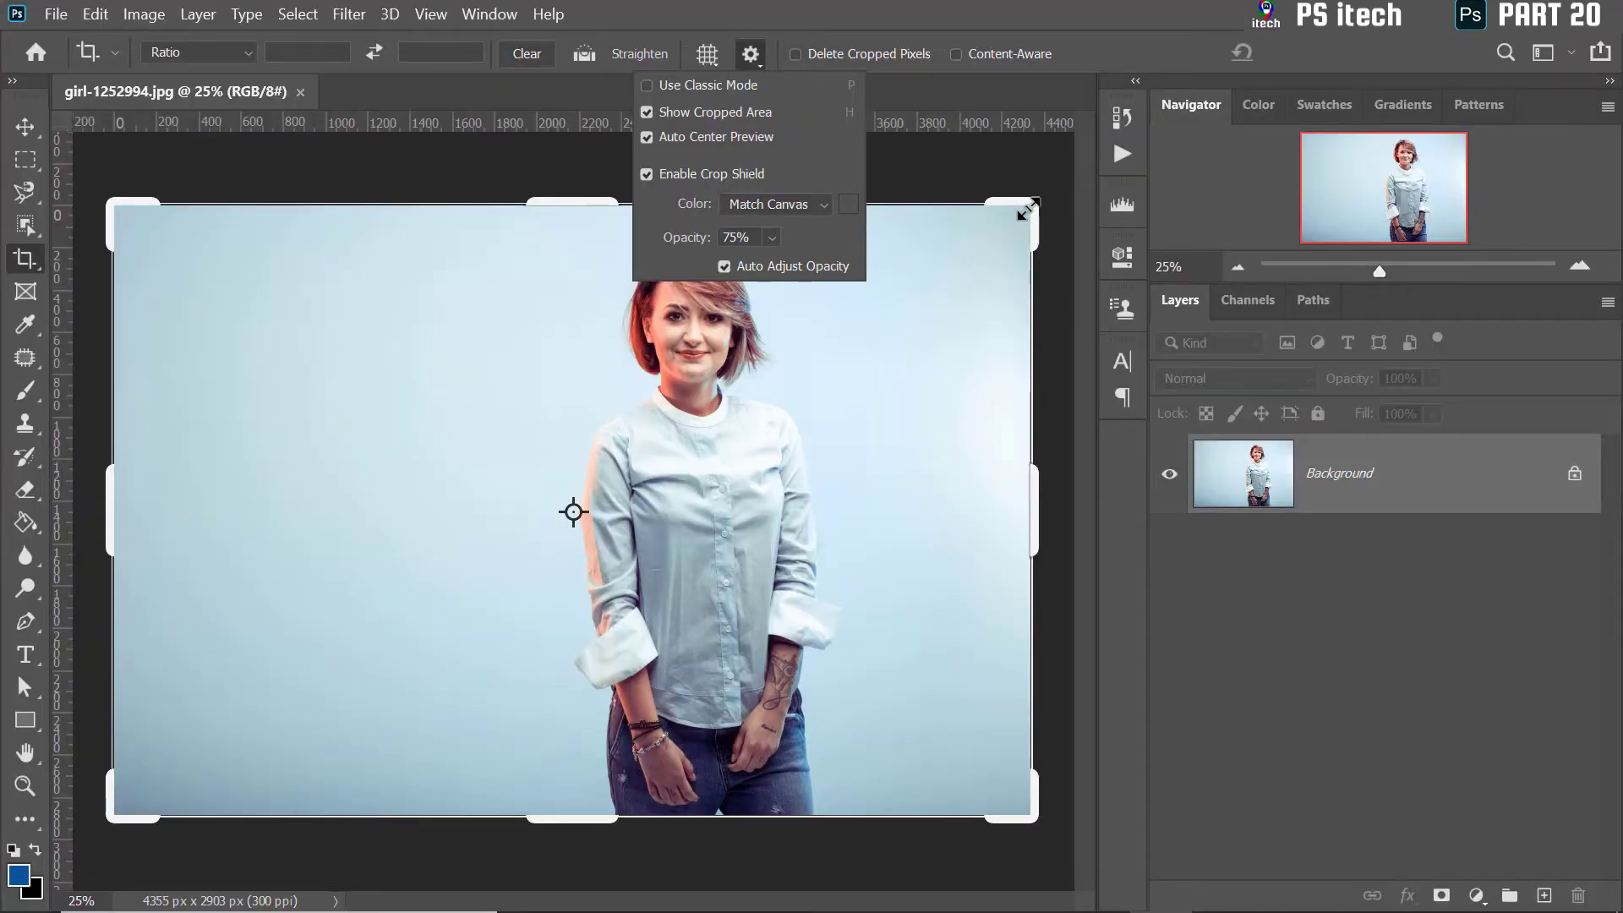
{"action": "left_click_drag", "start_coordinate": [1027, 208], "coordinate": [899, 280]}
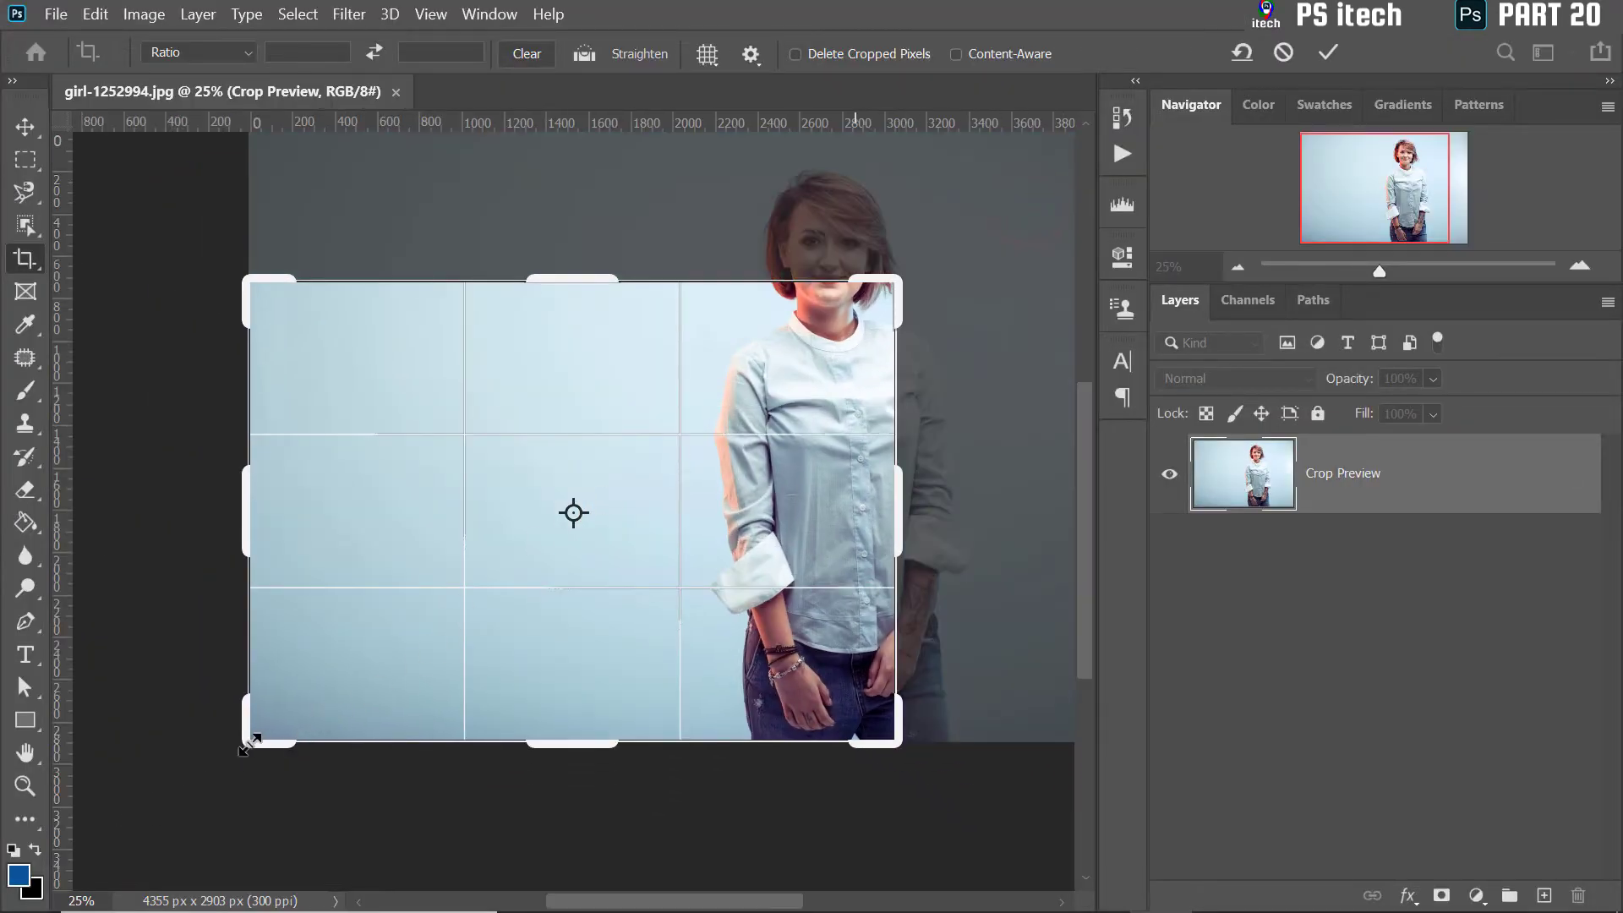
{"action": "left_click_drag", "start_coordinate": [250, 744], "coordinate": [443, 553]}
{"action": "left_click_drag", "start_coordinate": [668, 468], "coordinate": [611, 499]}
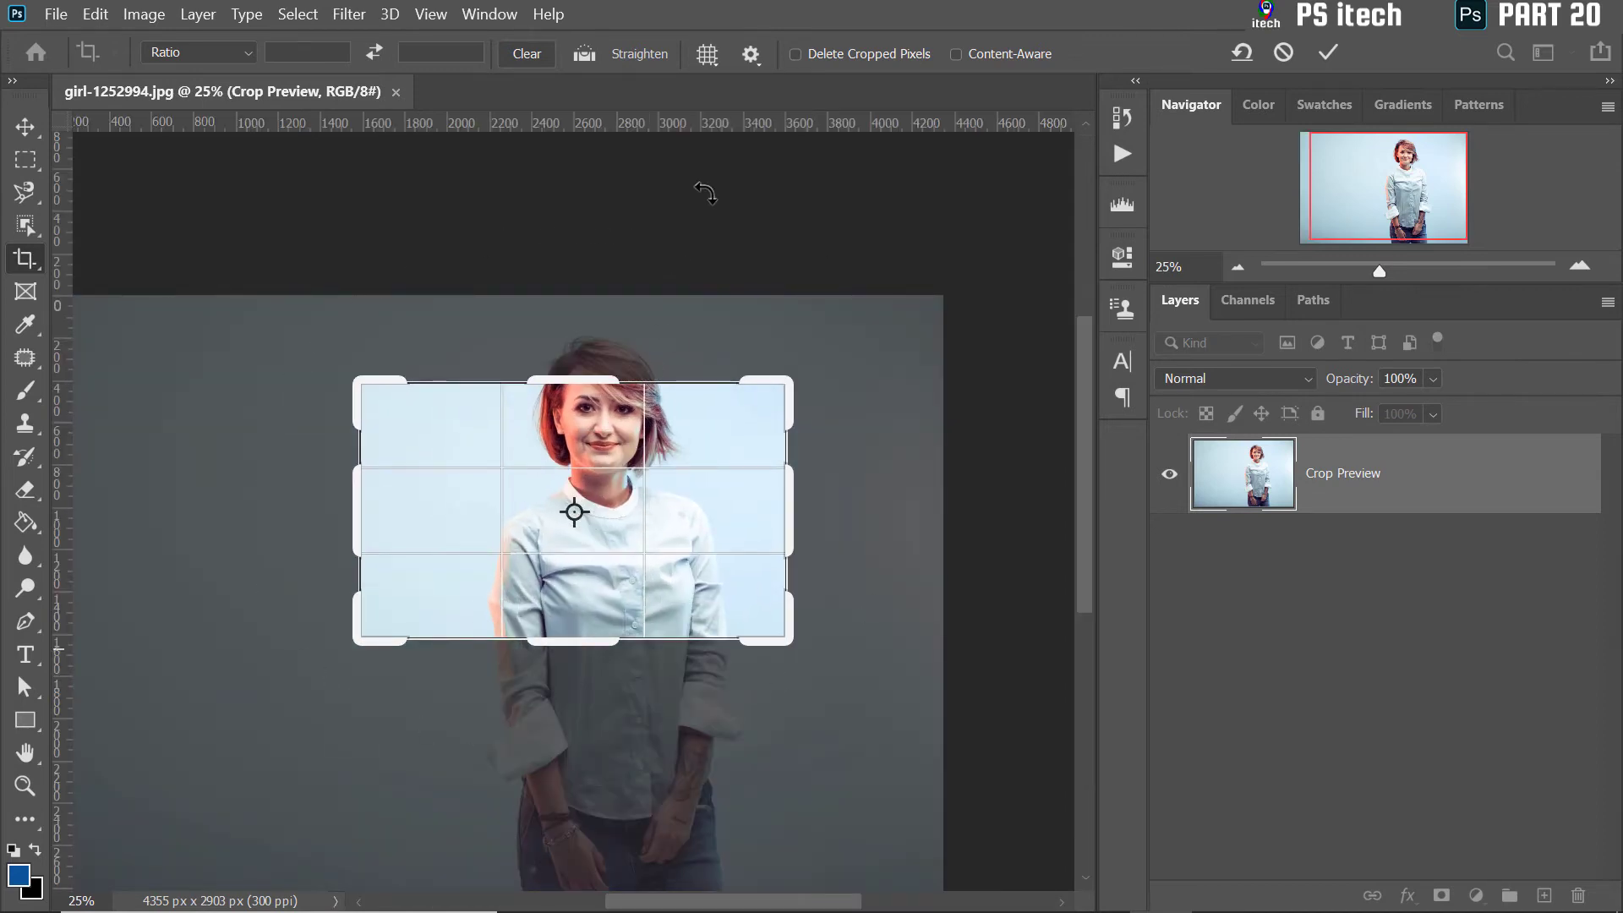
- Give the crop shield a custom teal color, #00cbc9
{"action": "left_click", "coordinate": [755, 54]}
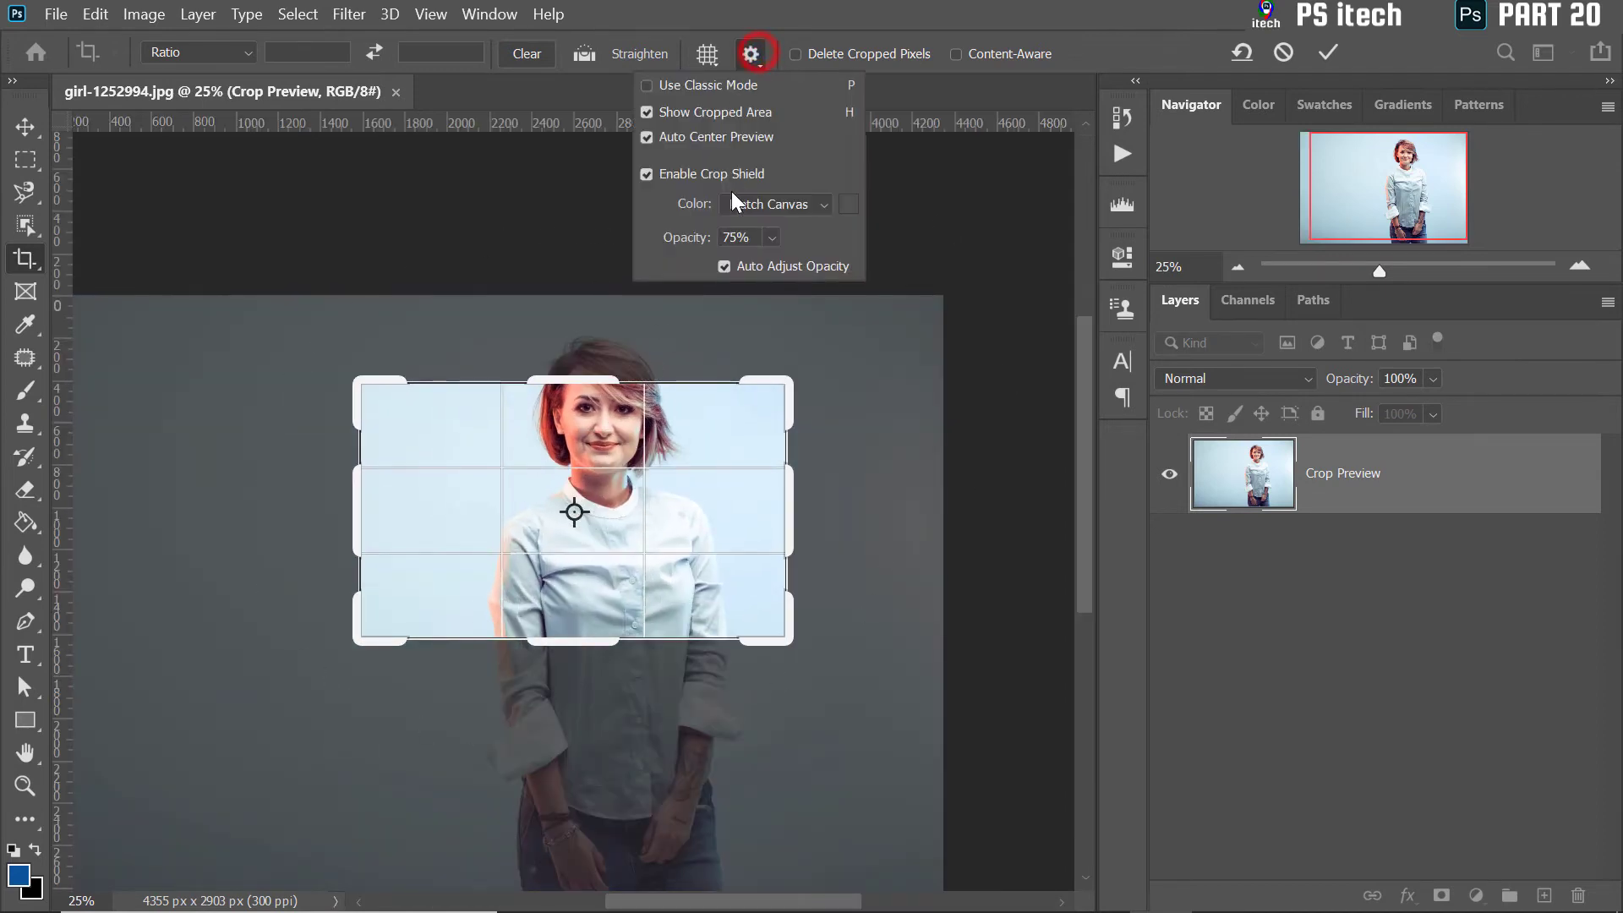
{"action": "left_click", "coordinate": [791, 205]}
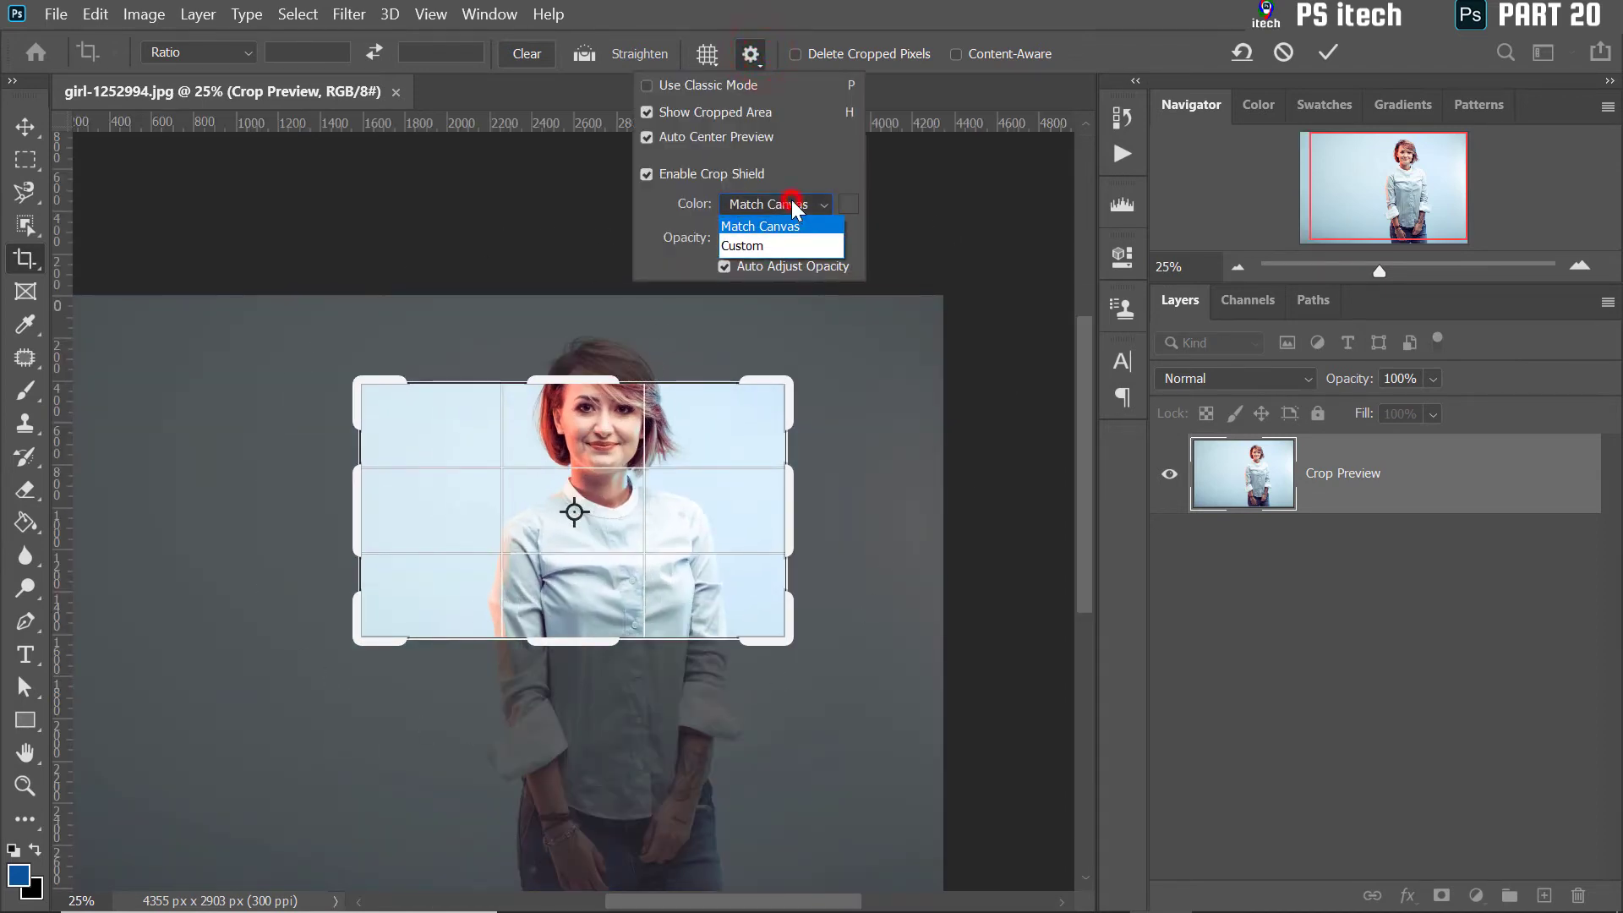
{"action": "left_click", "coordinate": [758, 245]}
{"action": "left_click_drag", "start_coordinate": [935, 434], "coordinate": [935, 529]}
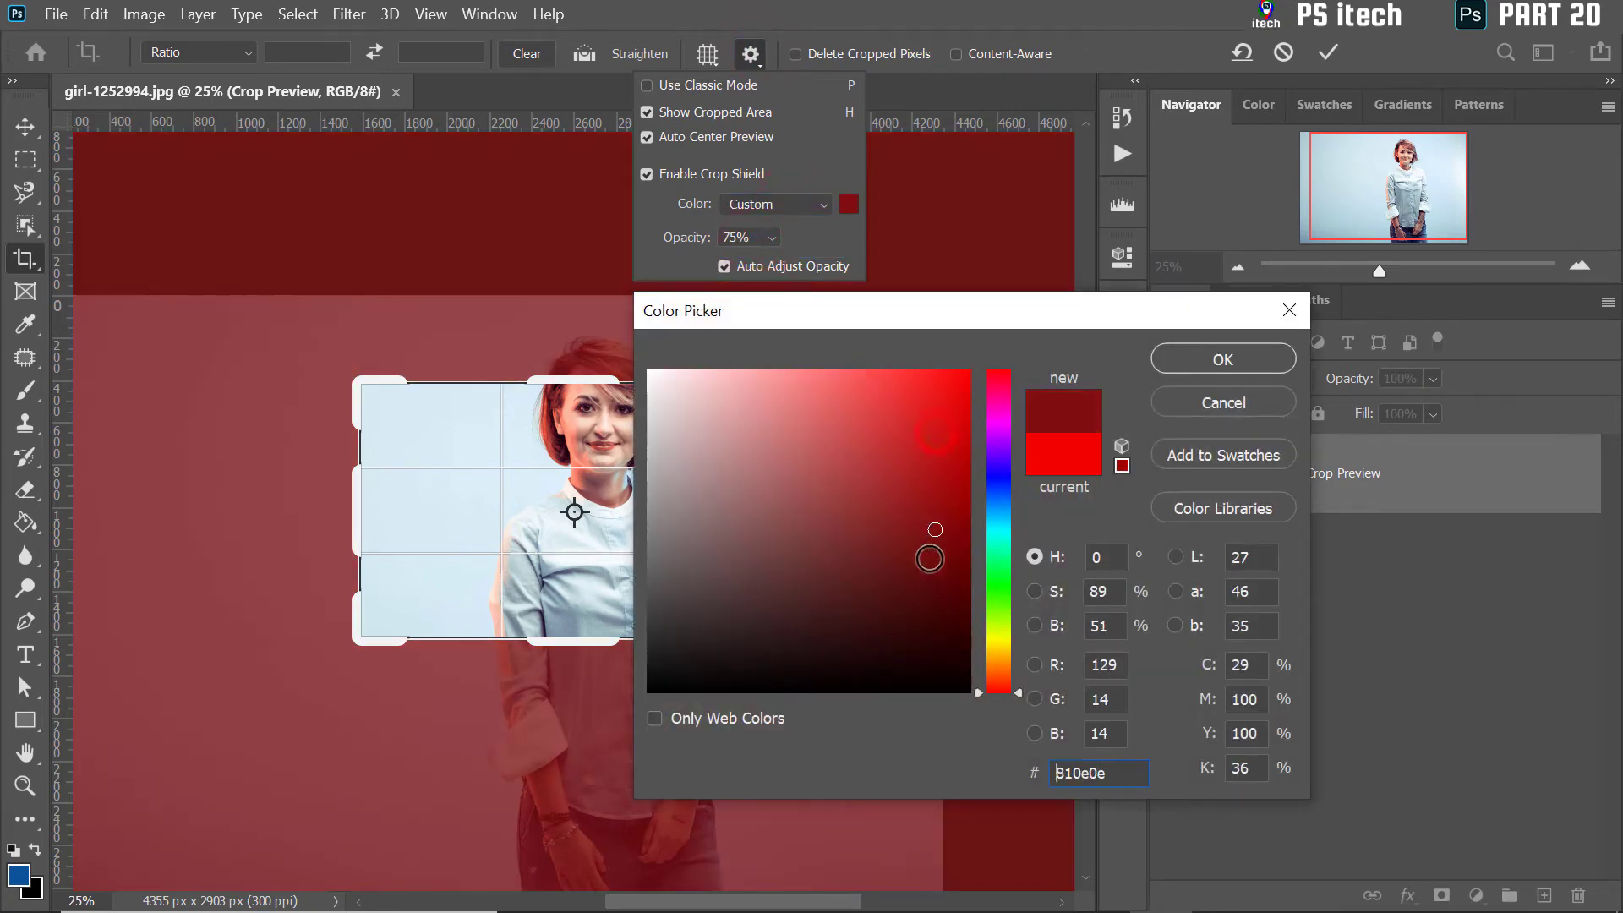
{"action": "left_click_drag", "start_coordinate": [999, 465], "coordinate": [998, 532]}
{"action": "left_click_drag", "start_coordinate": [917, 463], "coordinate": [971, 435]}
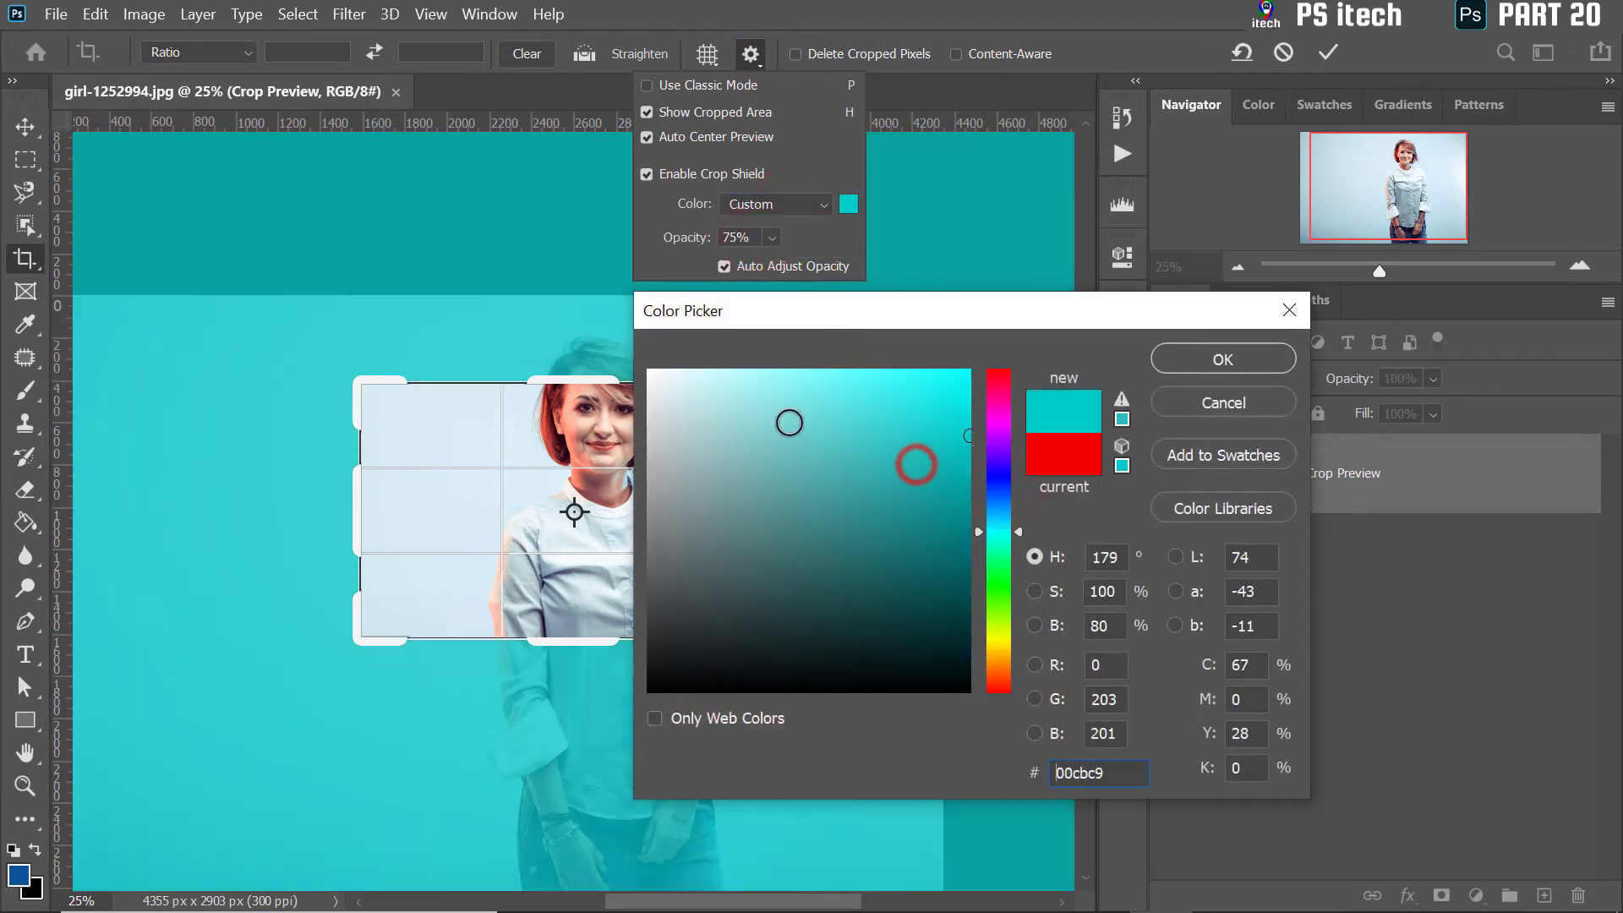
{"action": "left_click", "coordinate": [1226, 360]}
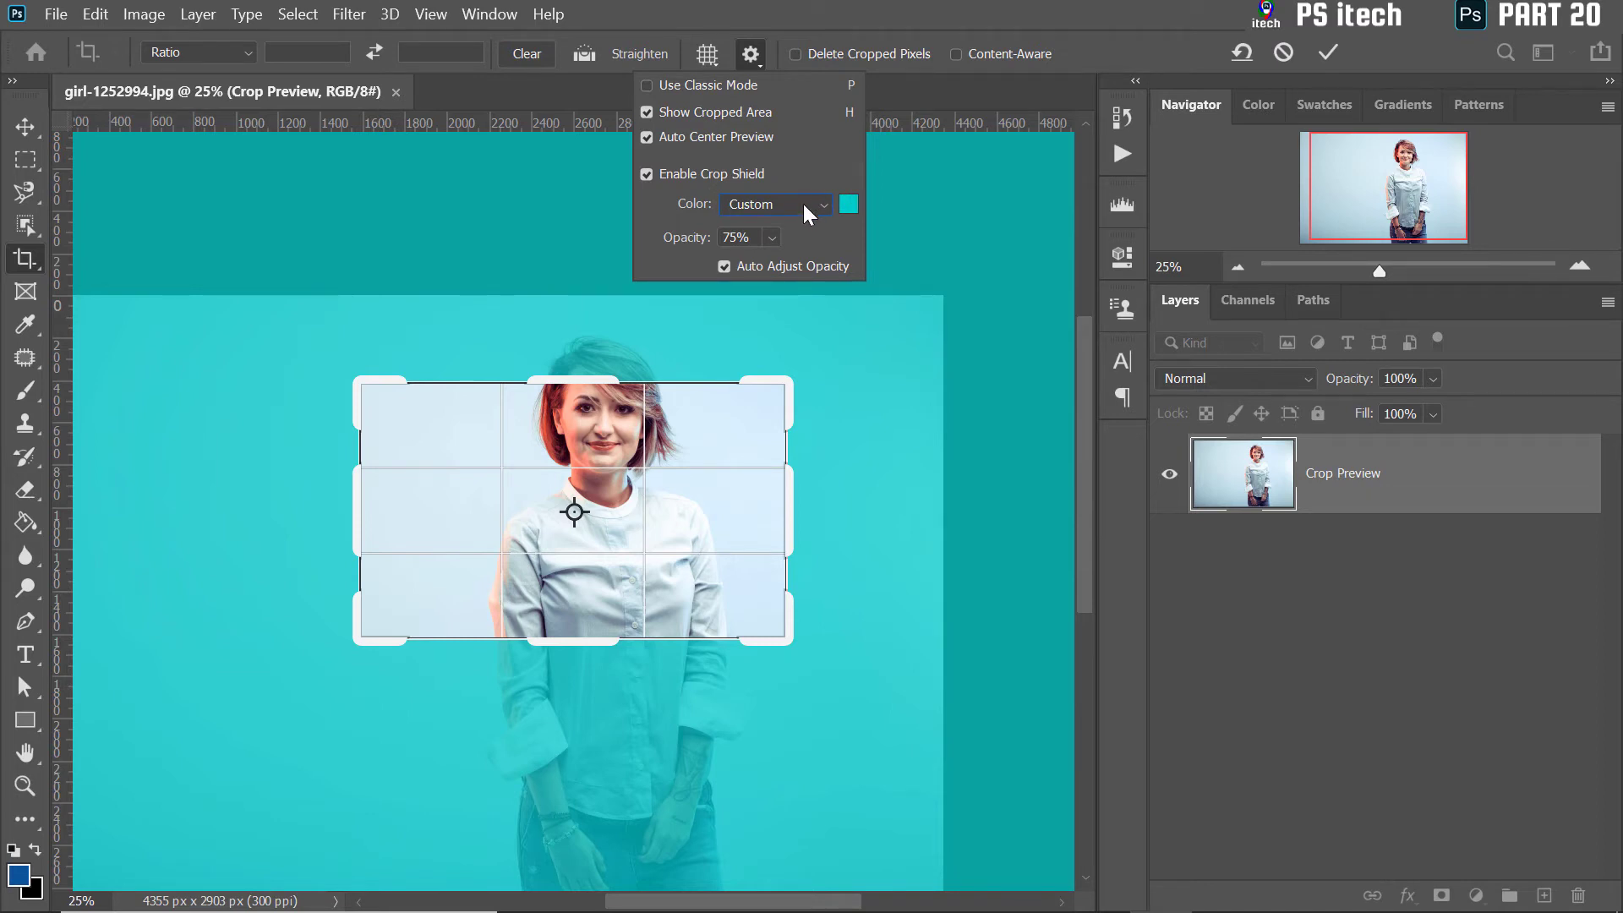
- Set the crop shield to 68% opacity with the Match Canvas color, and switch the shield off and on again
{"action": "left_click_drag", "start_coordinate": [772, 238], "coordinate": [798, 270]}
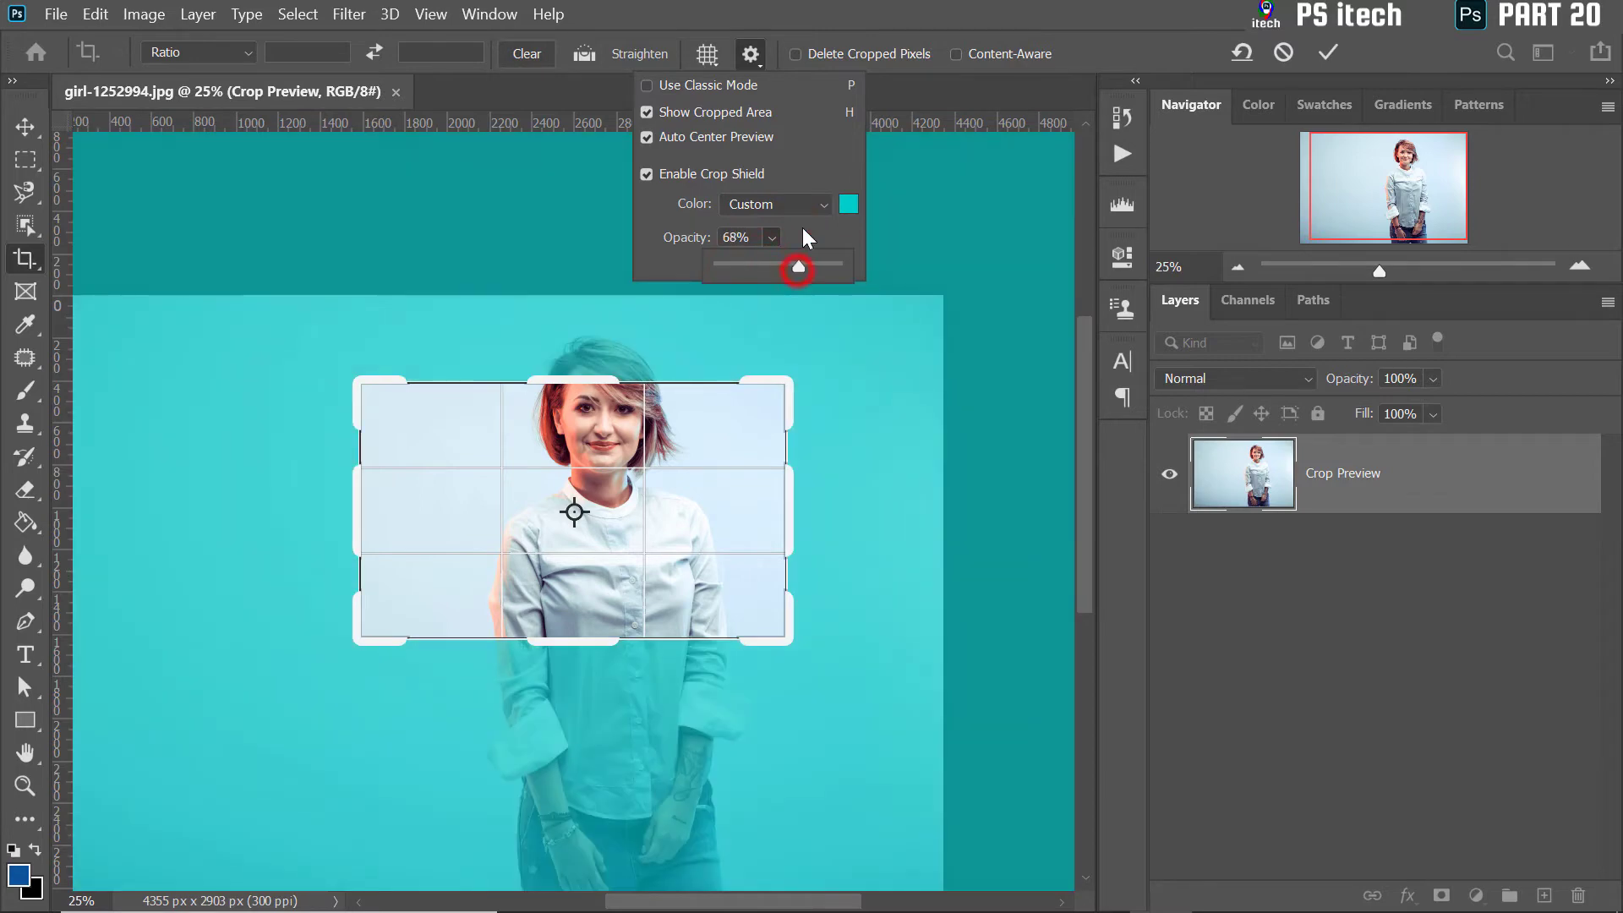
{"action": "left_click", "coordinate": [798, 204]}
{"action": "left_click", "coordinate": [801, 227]}
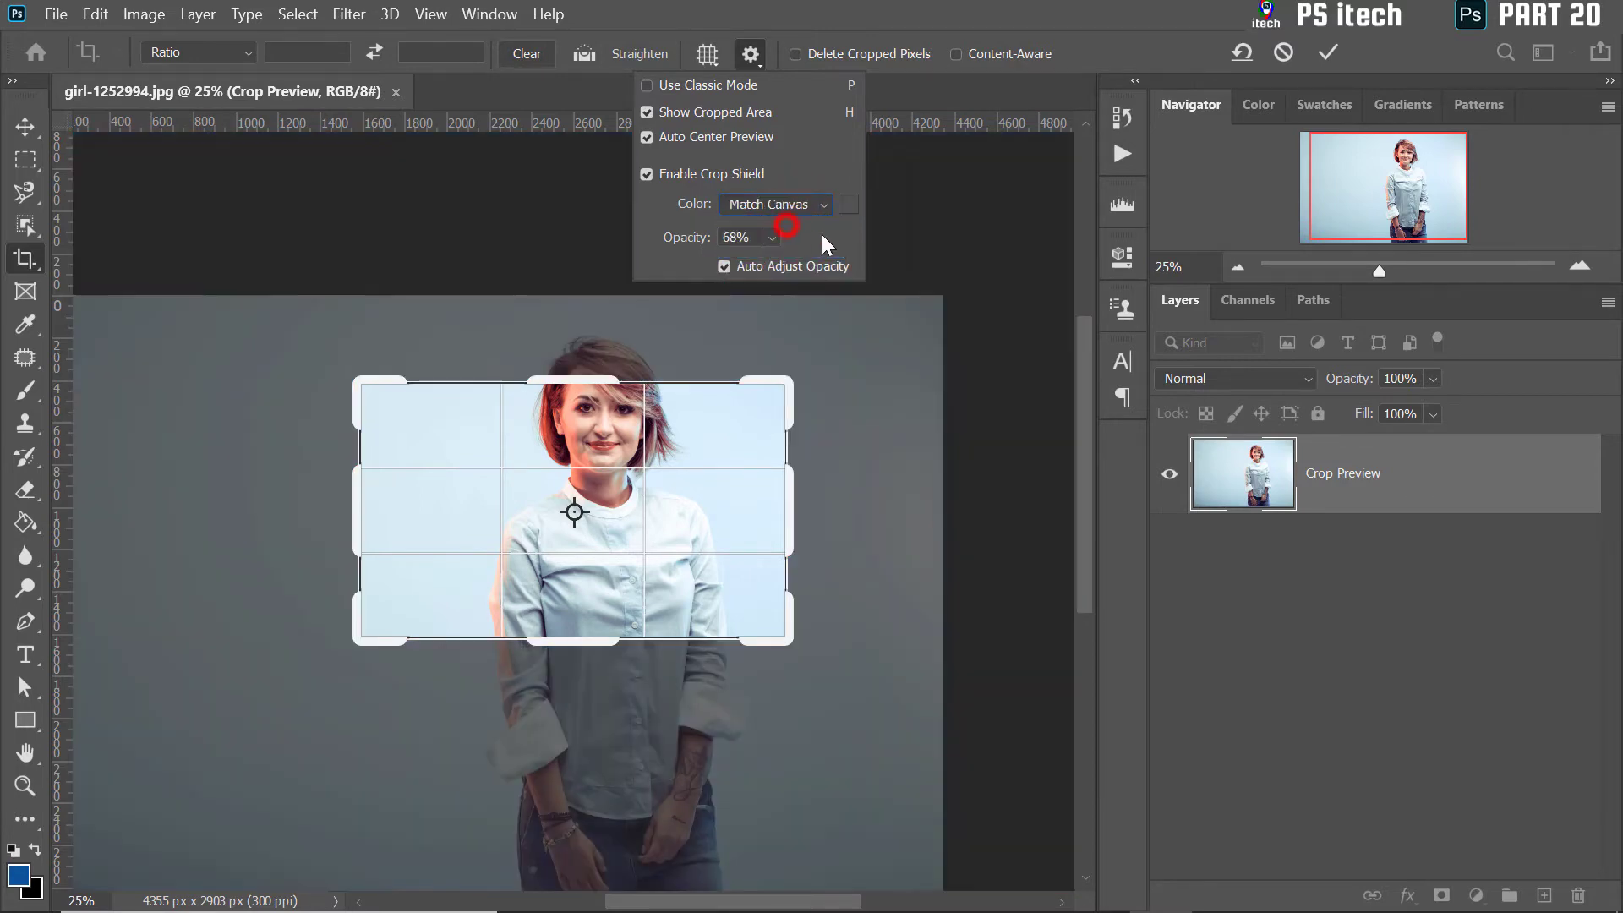
{"action": "left_click", "coordinate": [647, 173]}
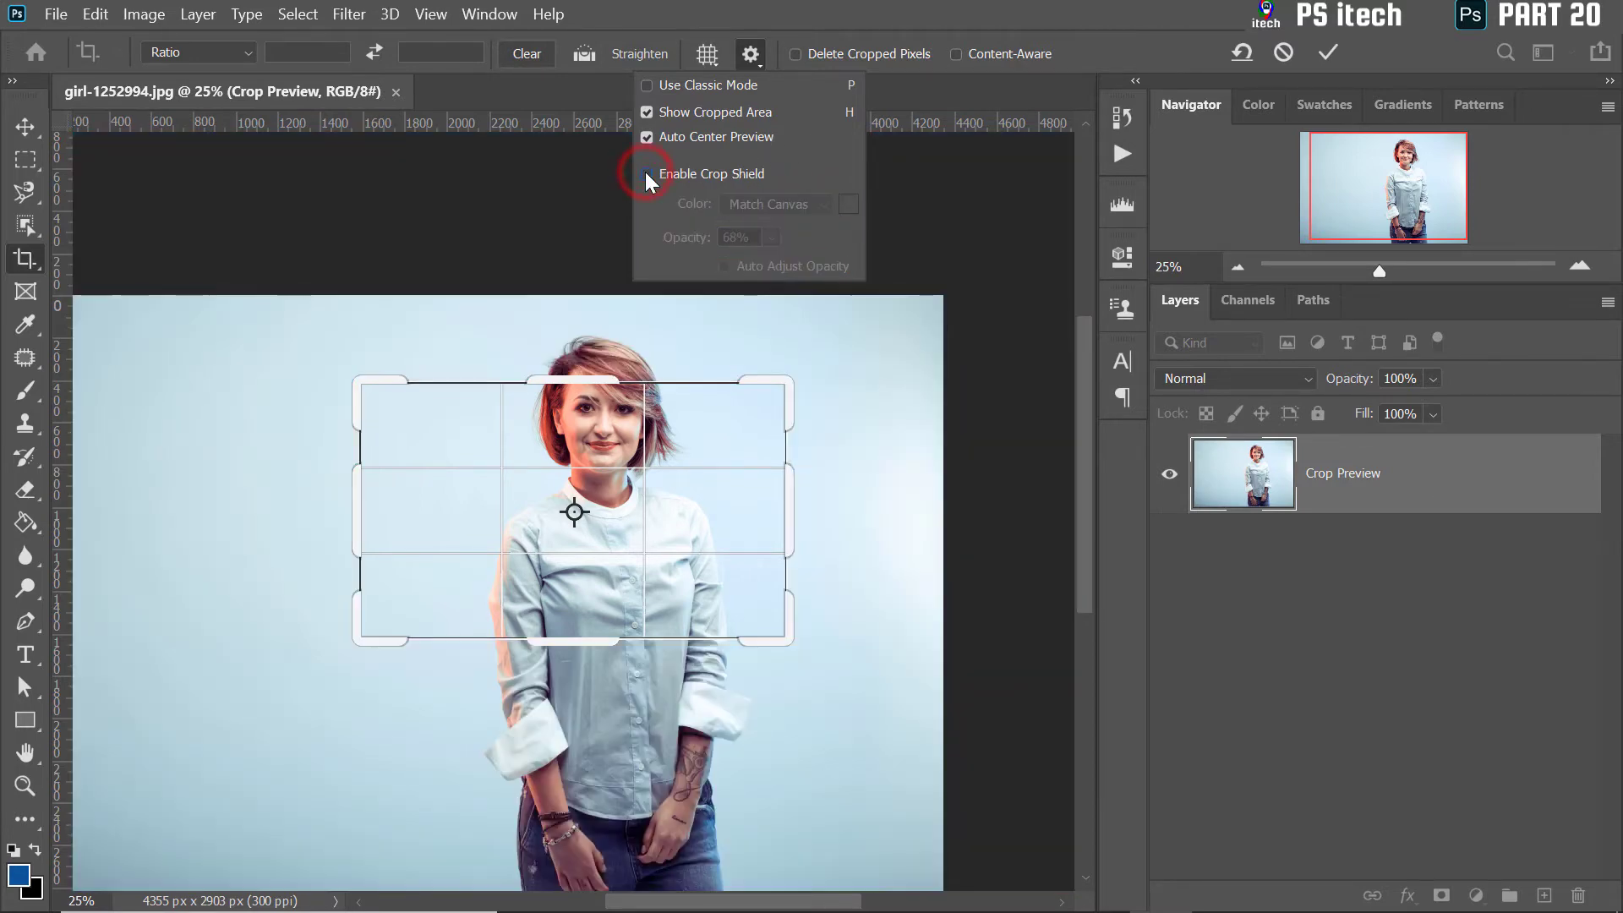
{"action": "left_click", "coordinate": [646, 173]}
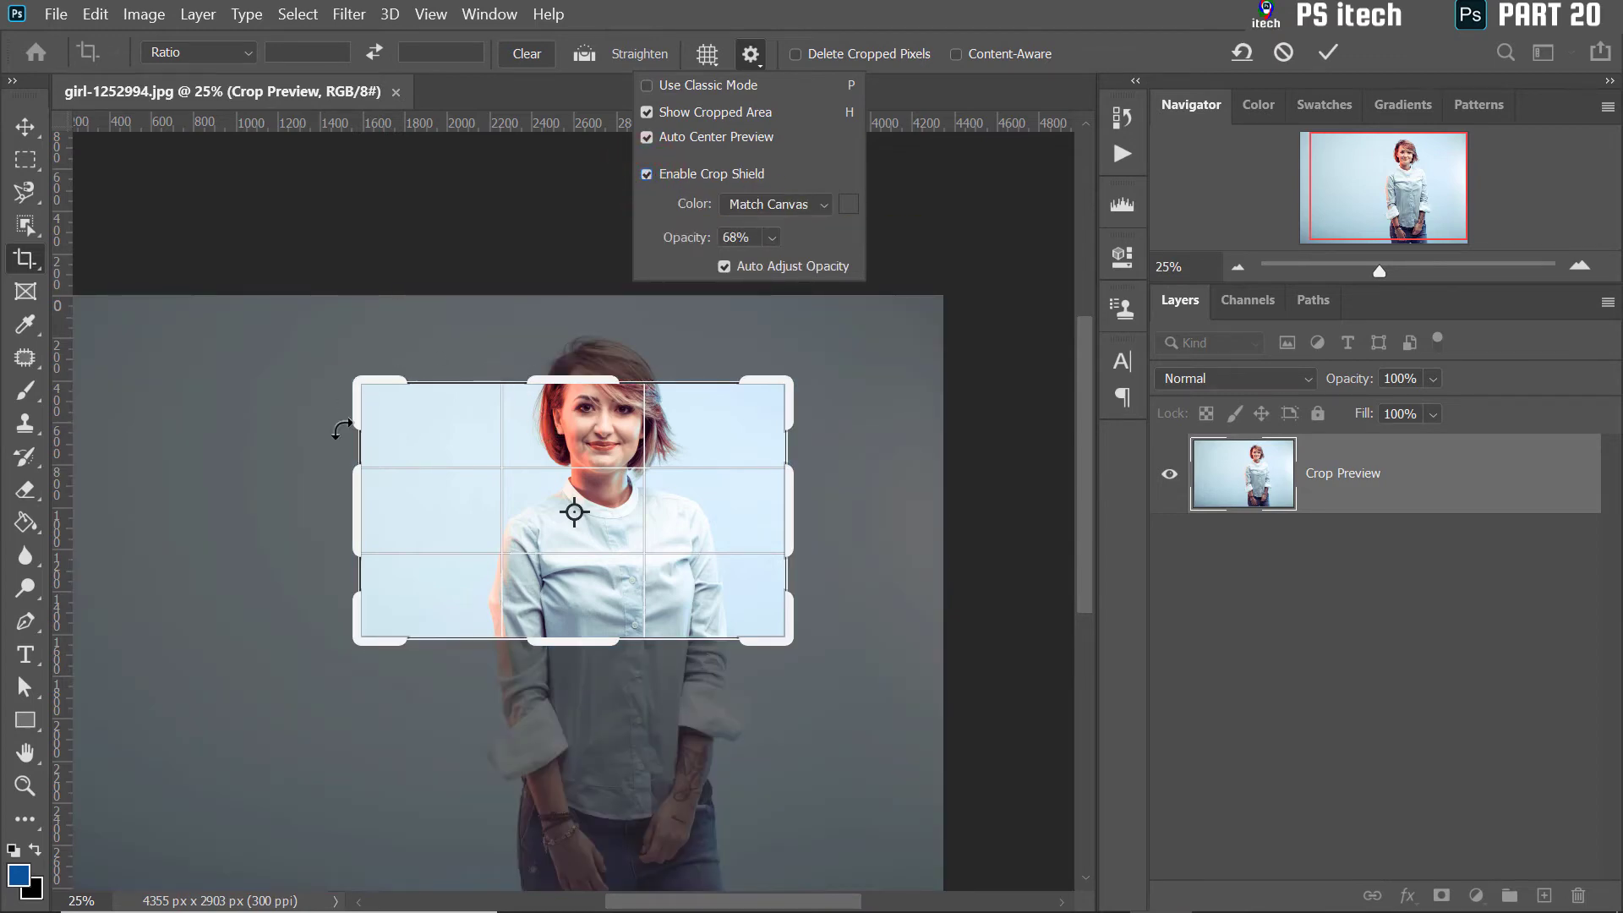
- Switch the crop shield off and on again, and cancel the pending crop of the portrait photo
{"action": "left_click", "coordinate": [648, 173]}
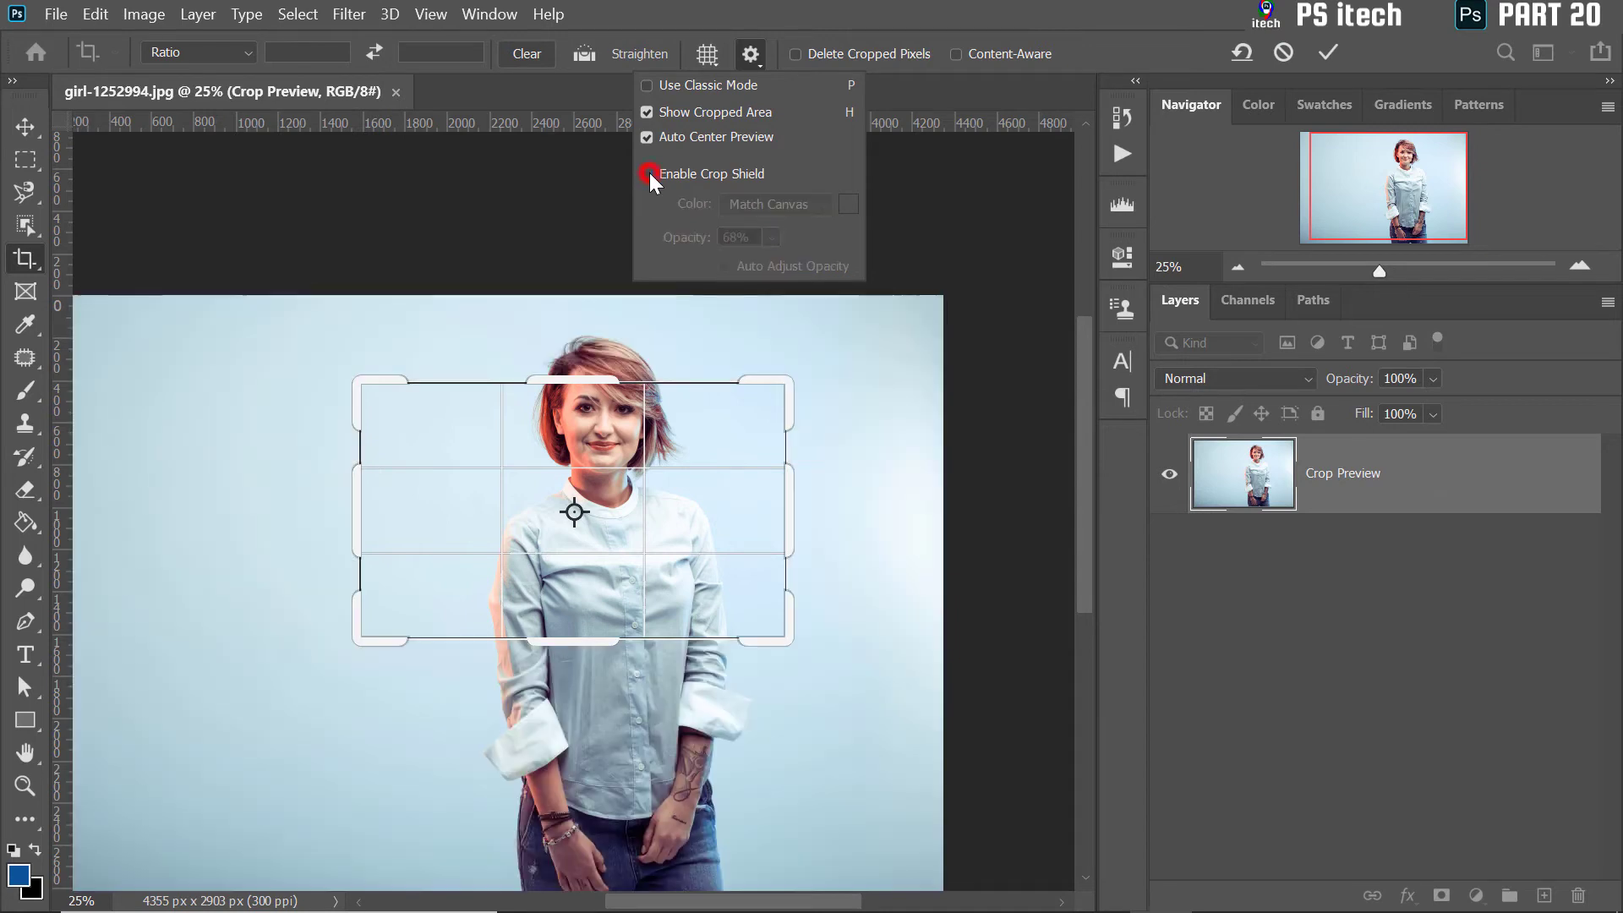
{"action": "left_click", "coordinate": [647, 173]}
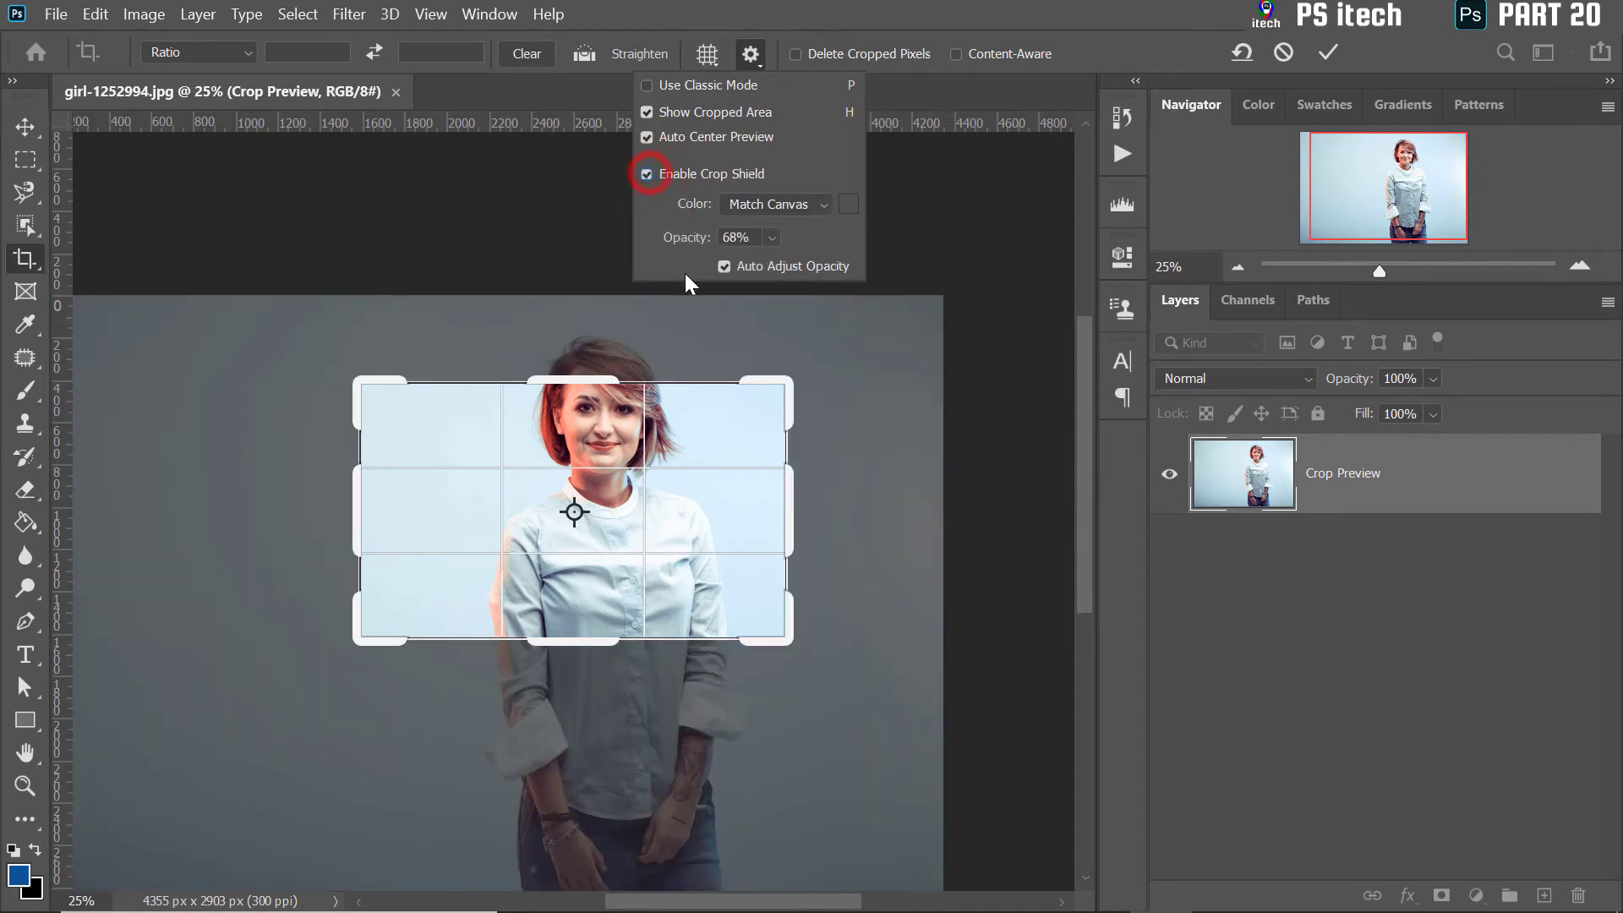
{"action": "left_click", "coordinate": [881, 252]}
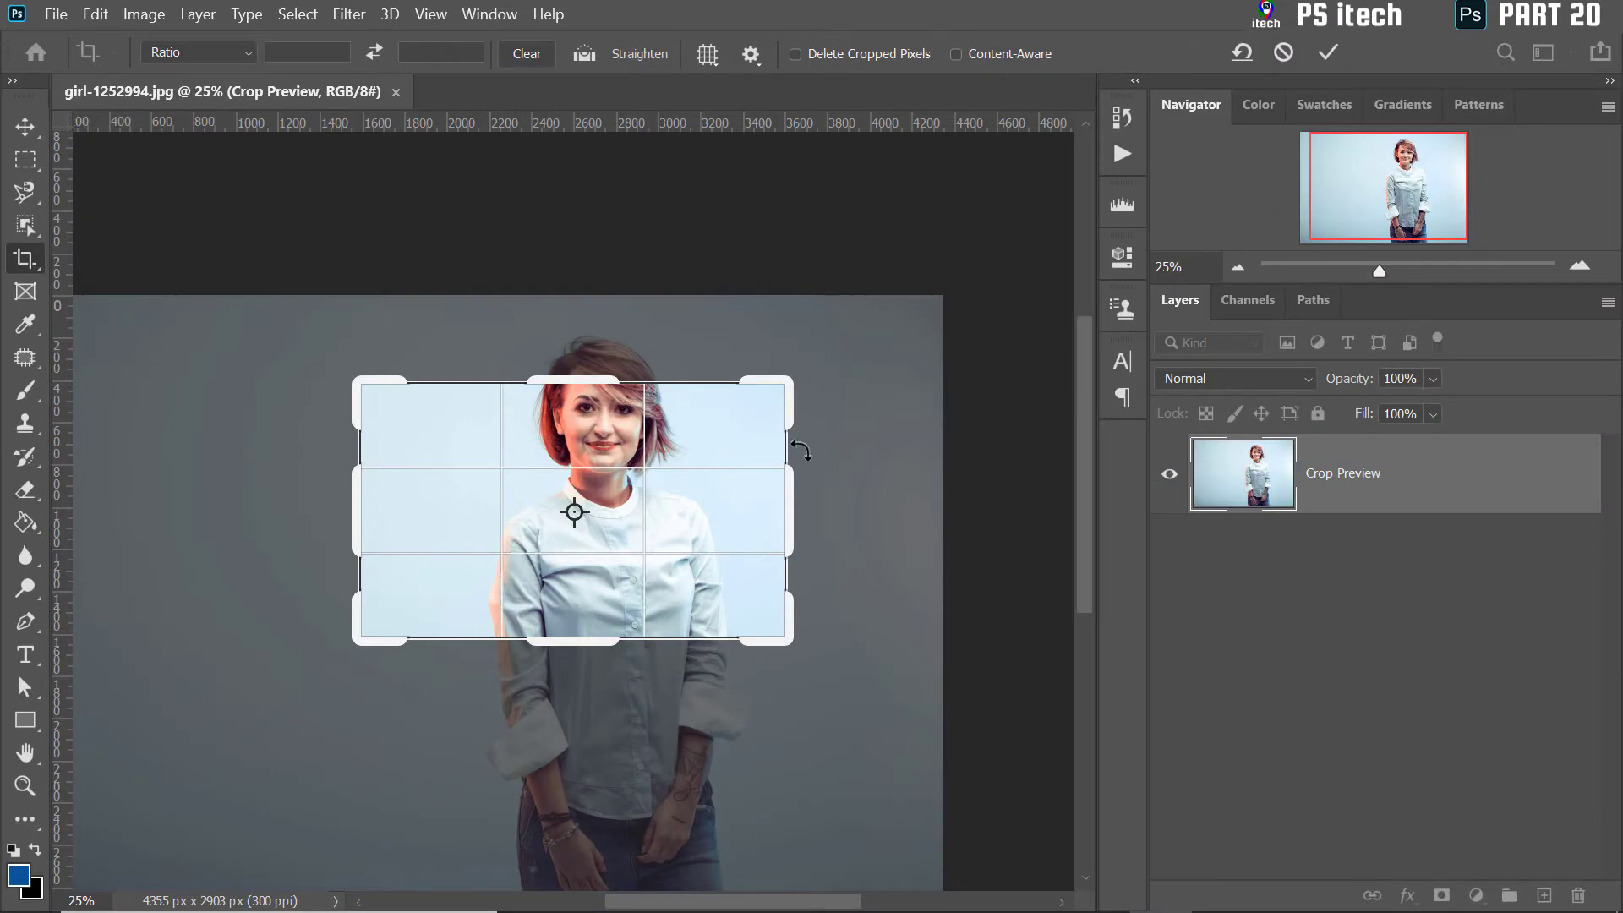
{"action": "right_click", "coordinate": [673, 440]}
{"action": "left_click", "coordinate": [799, 901]}
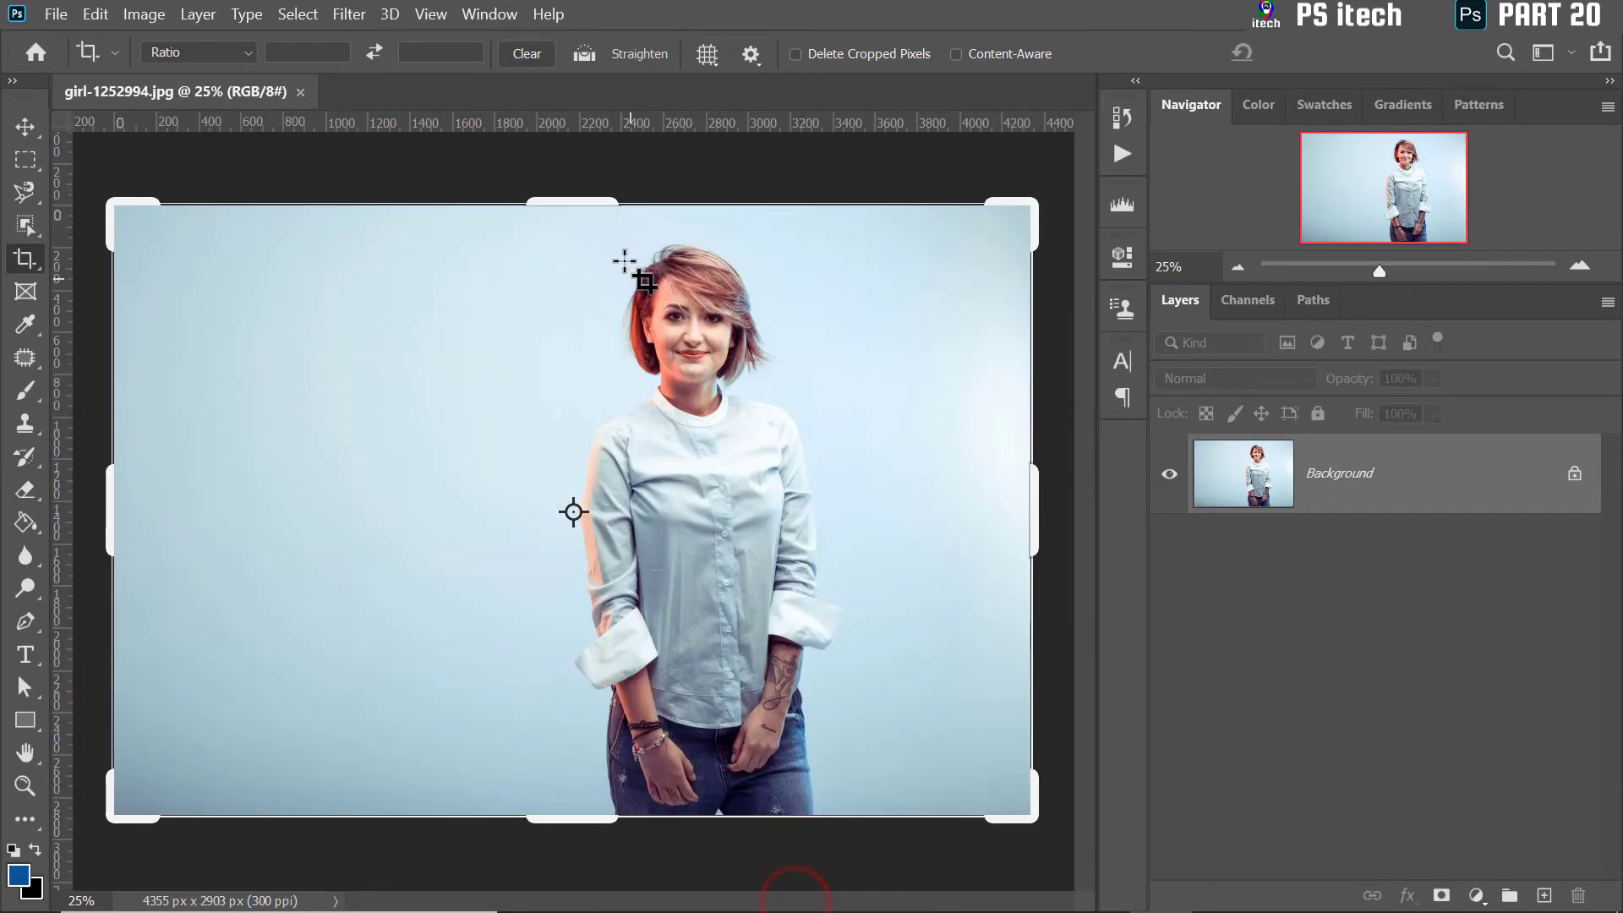
- Crop the photo to the woman's head and shoulders, about 1177 × 1402 px, while keeping the cropped pixels
{"action": "left_click_drag", "start_coordinate": [573, 249], "coordinate": [820, 544]}
{"action": "left_click_drag", "start_coordinate": [664, 463], "coordinate": [657, 500]}
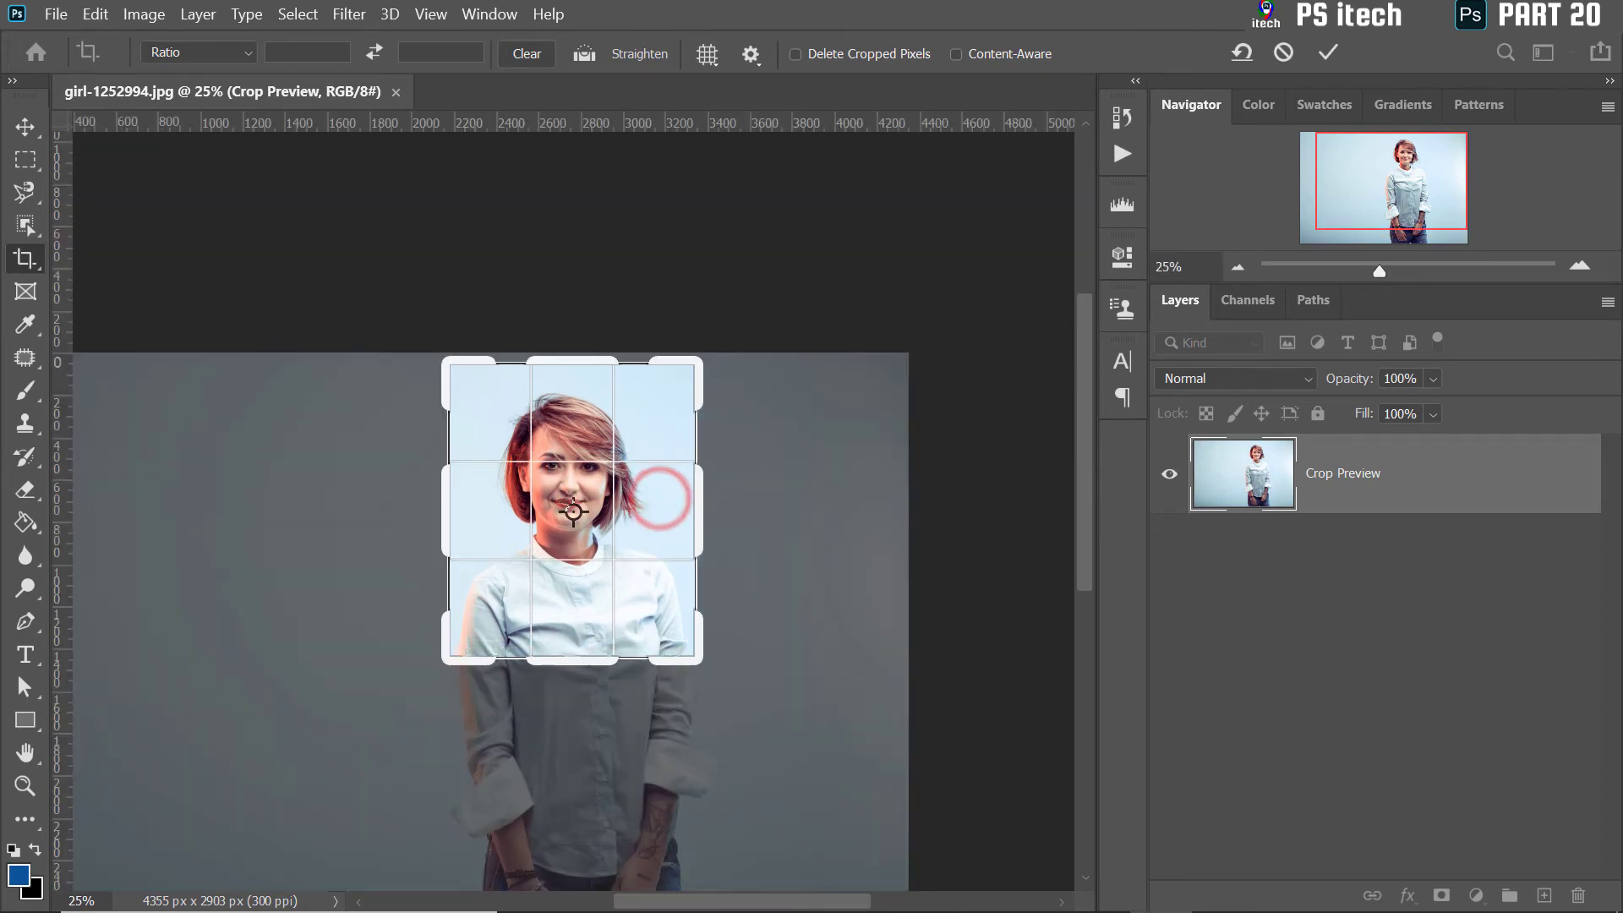
{"action": "left_click", "coordinate": [1327, 55]}
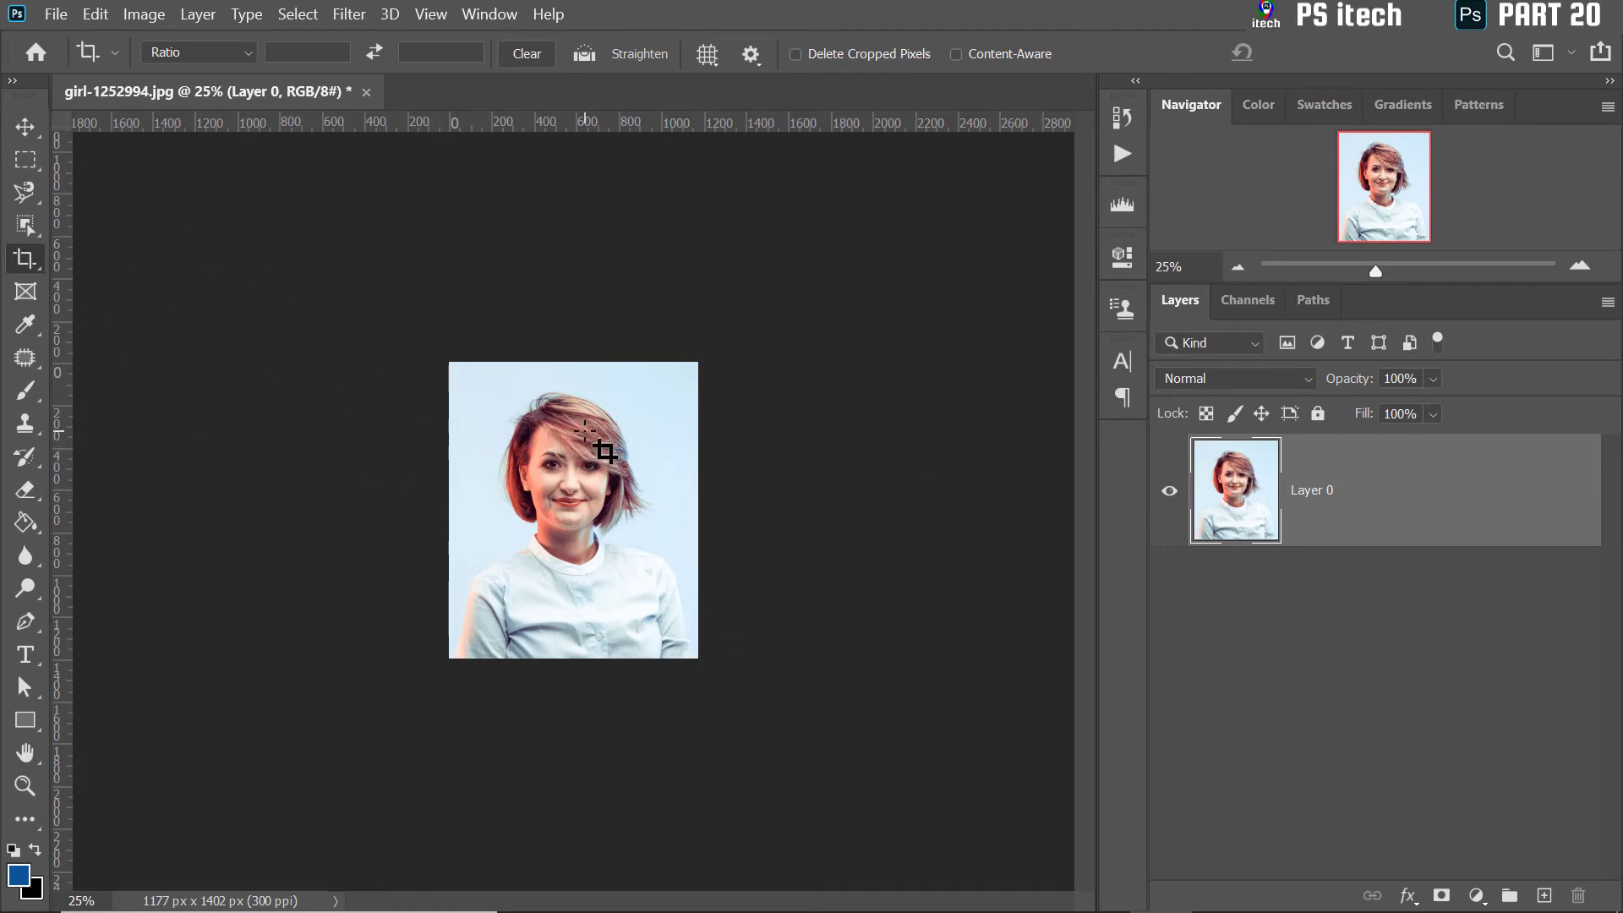
- Reactivate the crop to examine the hidden area around the portrait, and reapply the same crop
{"action": "left_click", "coordinate": [570, 465]}
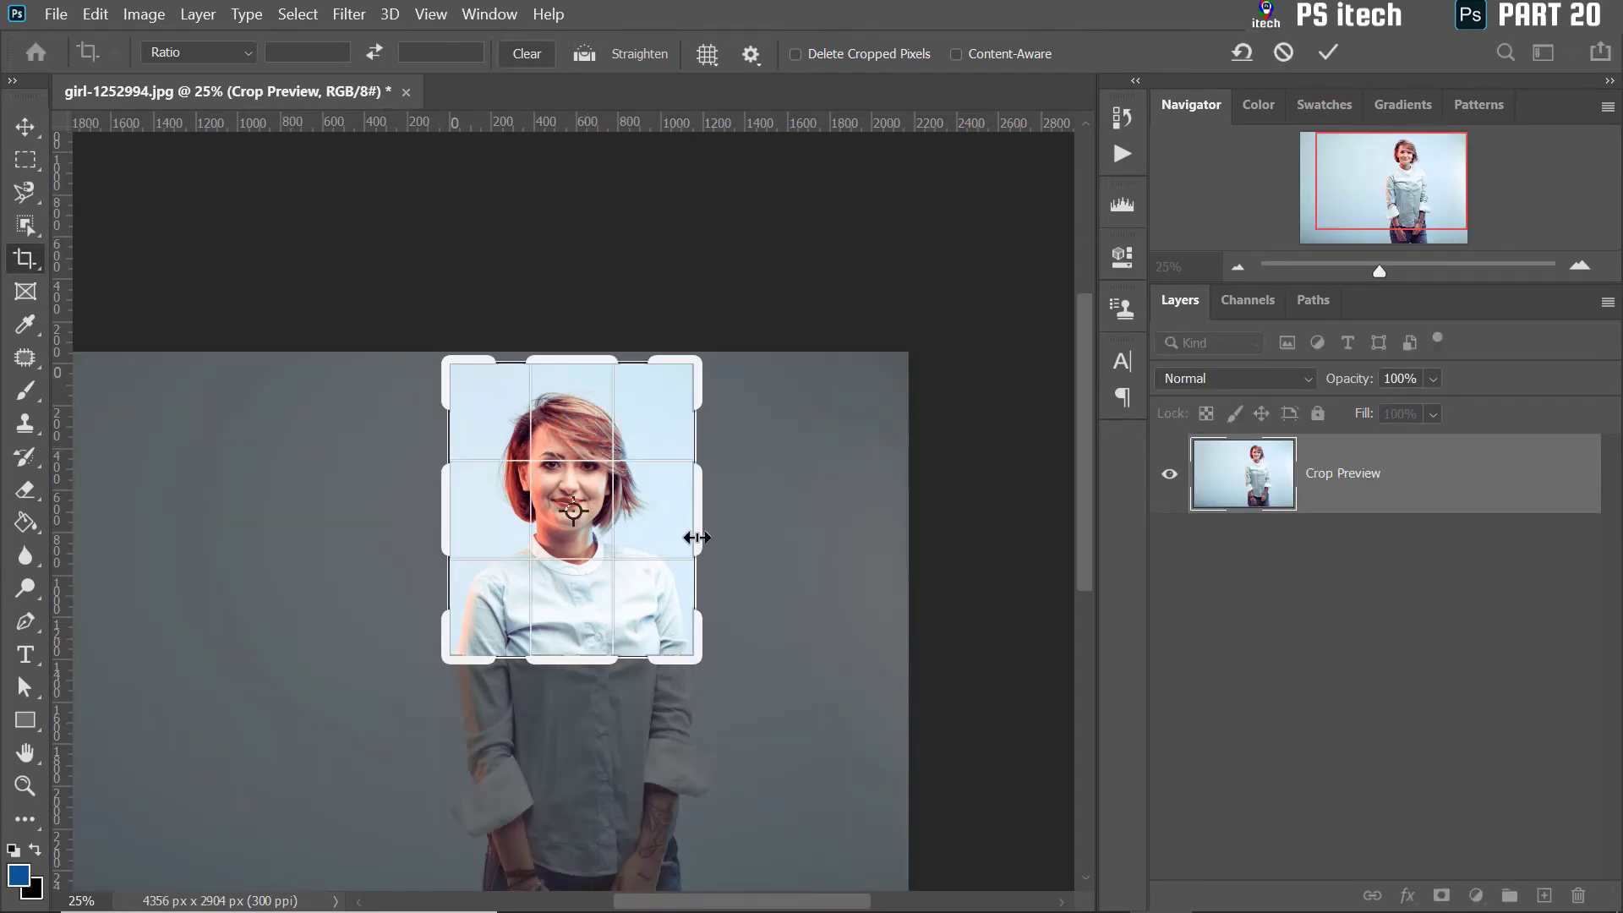
{"action": "left_click_drag", "start_coordinate": [463, 624], "coordinate": [511, 409]}
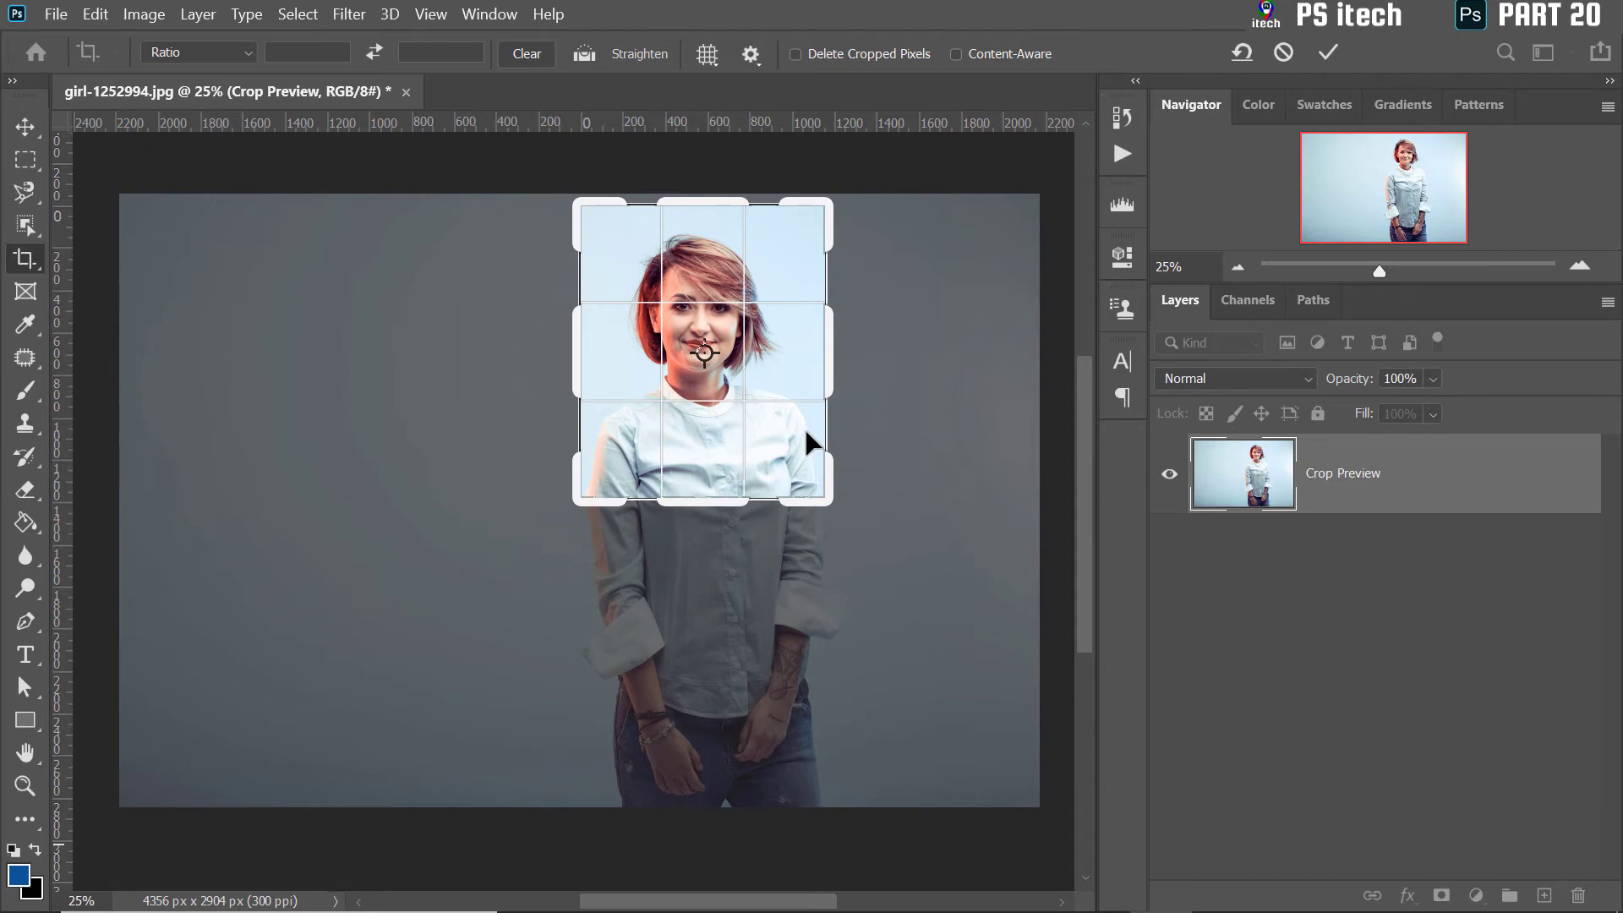
{"action": "left_click", "coordinate": [1336, 51]}
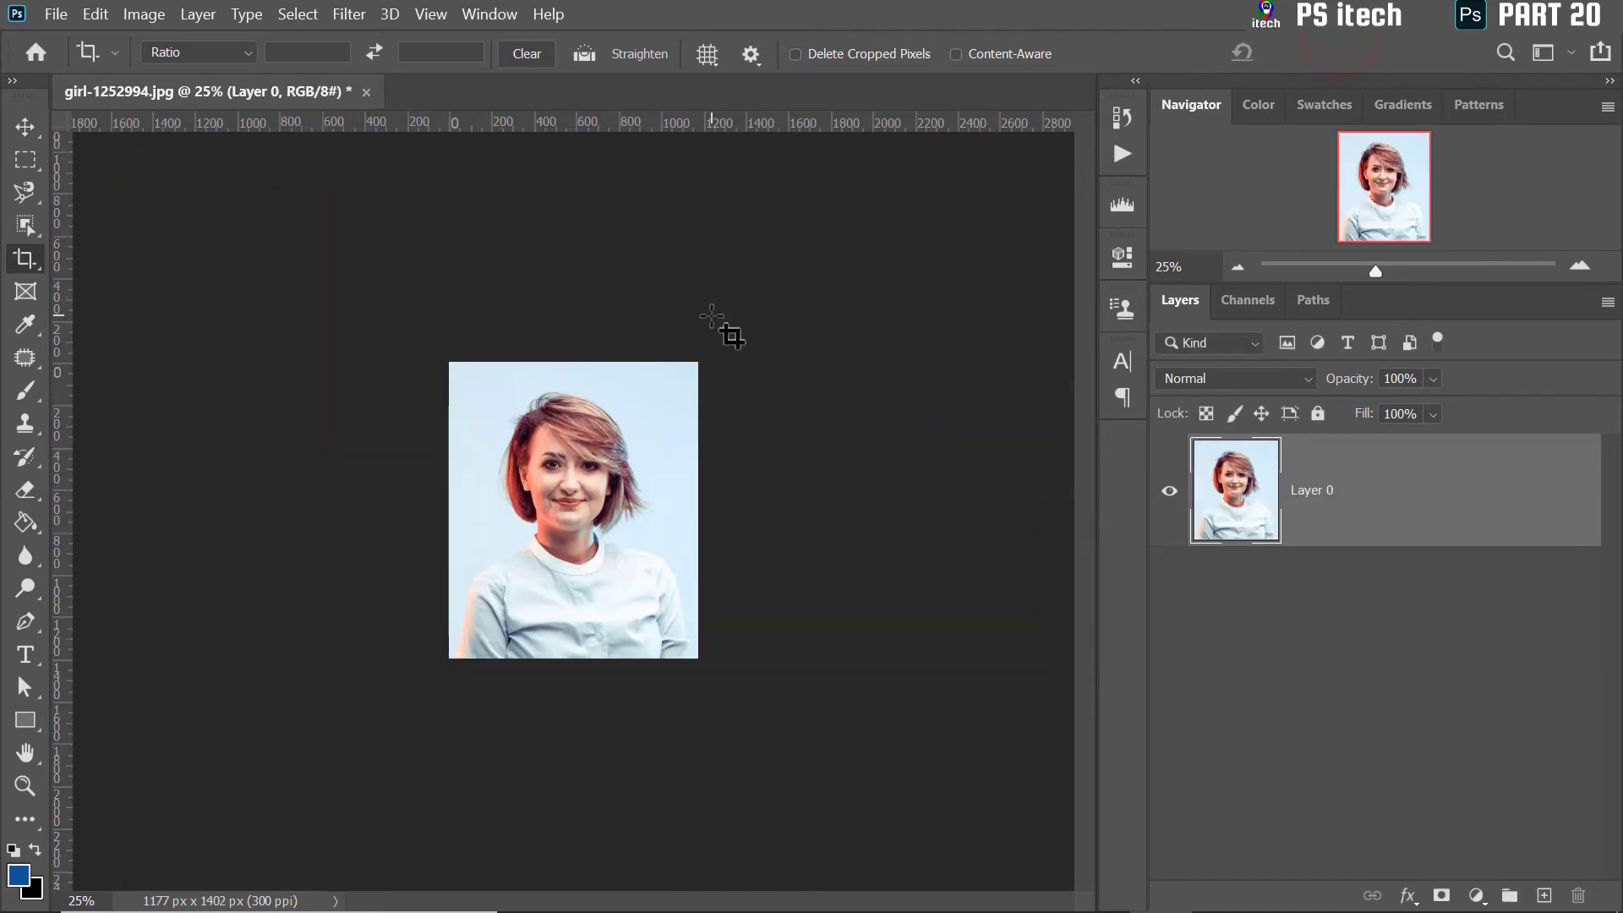
- Save the cropped portrait on the Desktop as 111 in Photoshop format with Maximize Compatibility on
{"action": "key", "text": "ctrl+s"}
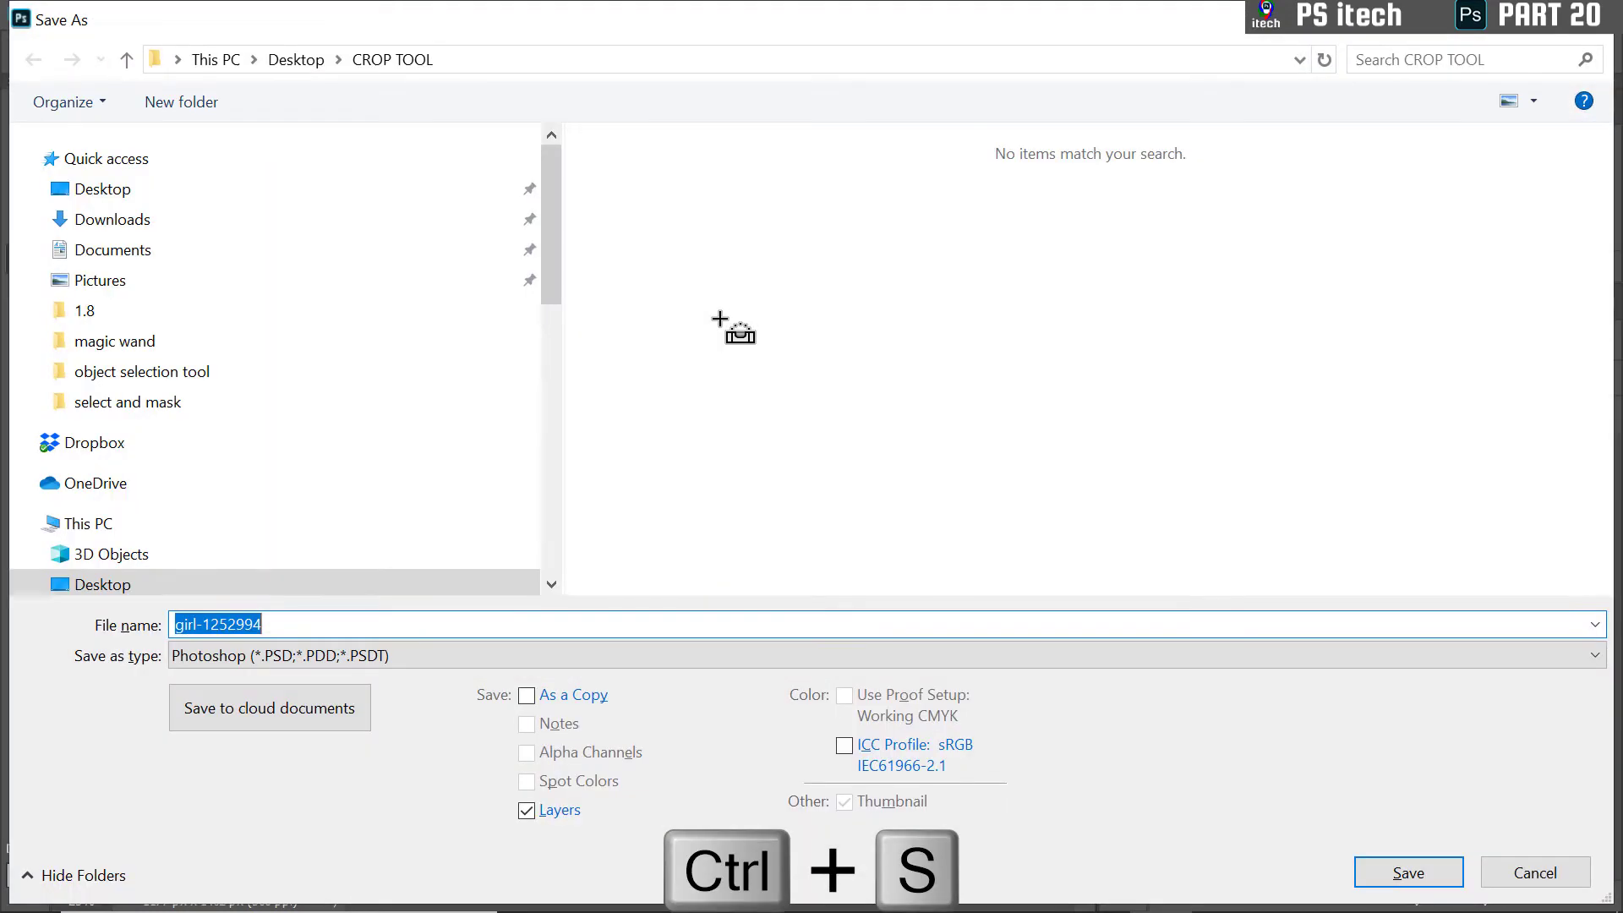
{"action": "left_click", "coordinate": [119, 195]}
{"action": "left_click", "coordinate": [387, 622]}
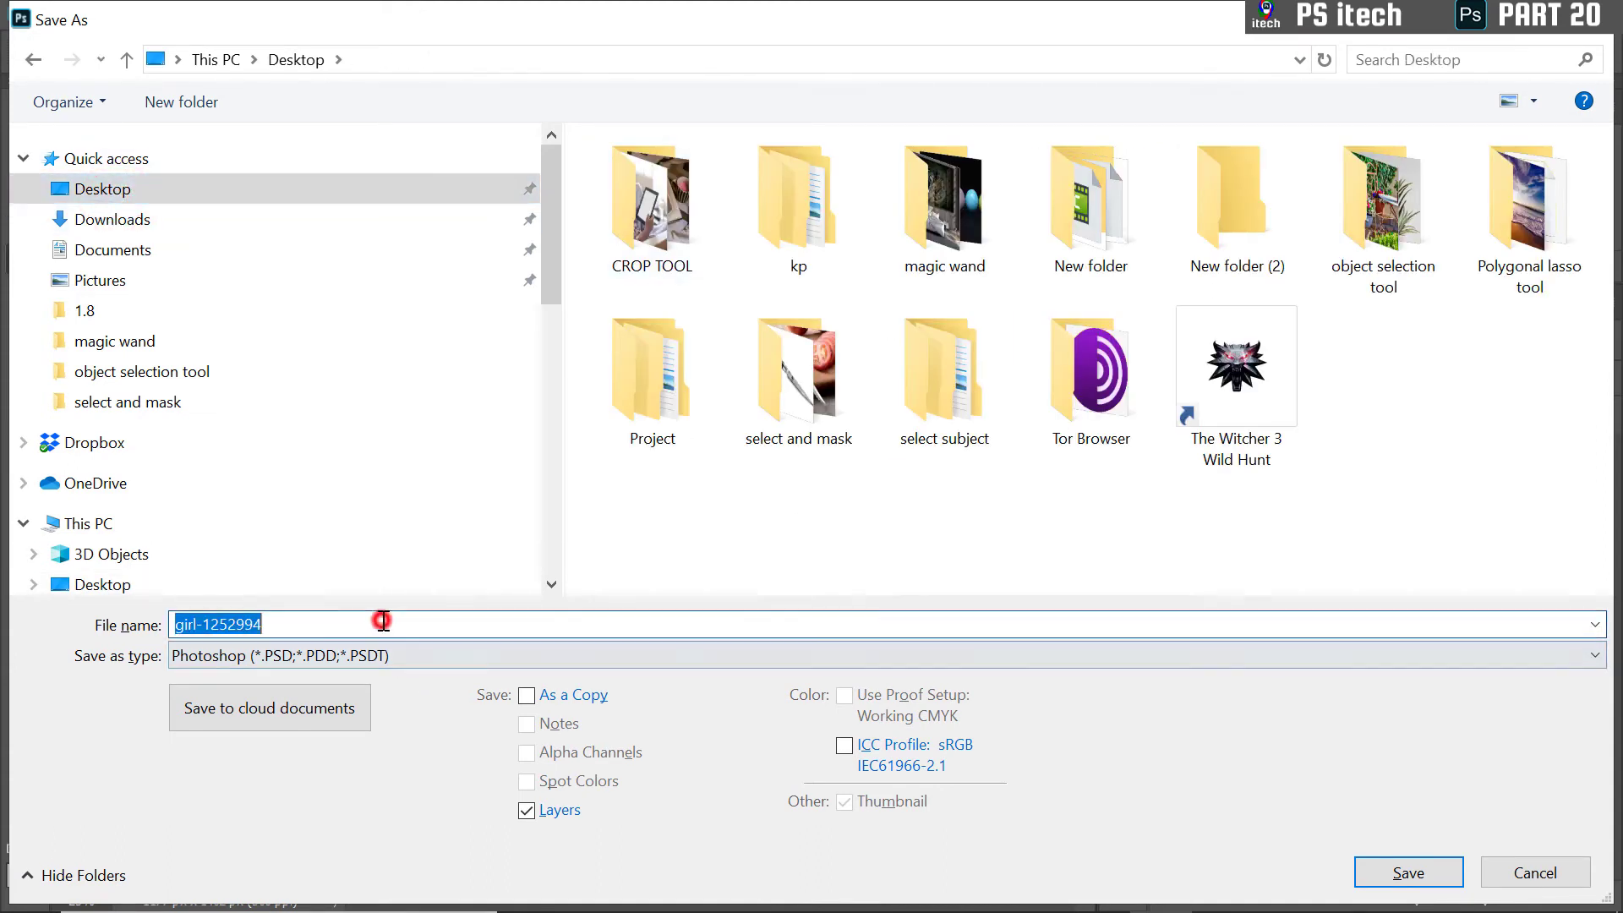
{"action": "type", "text": "111"}
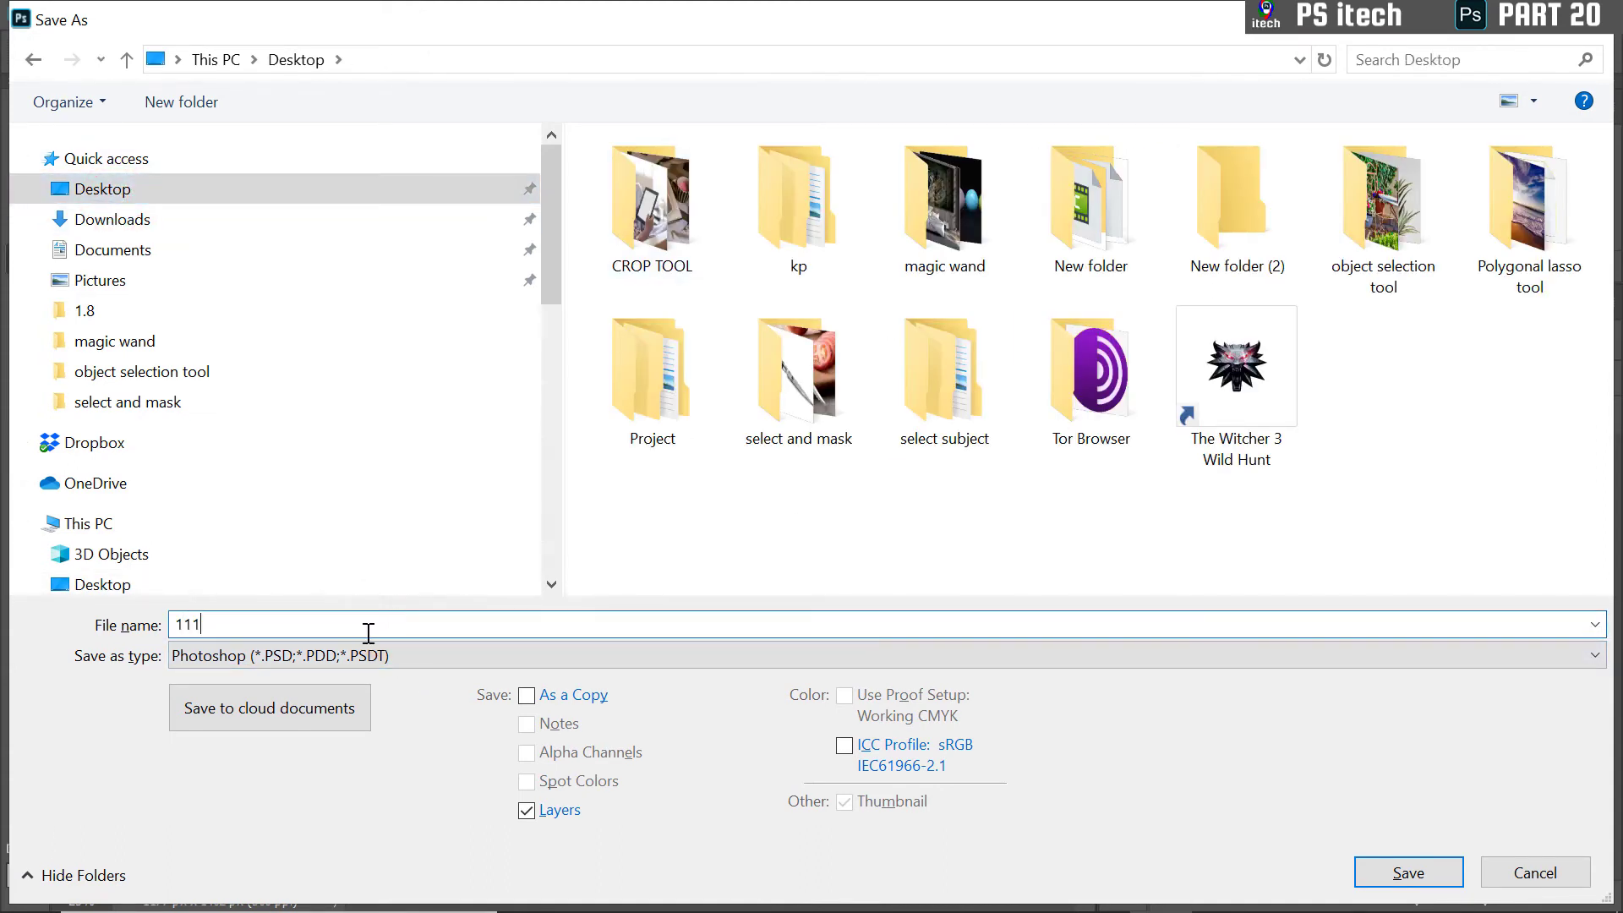
{"action": "left_click", "coordinate": [1428, 870]}
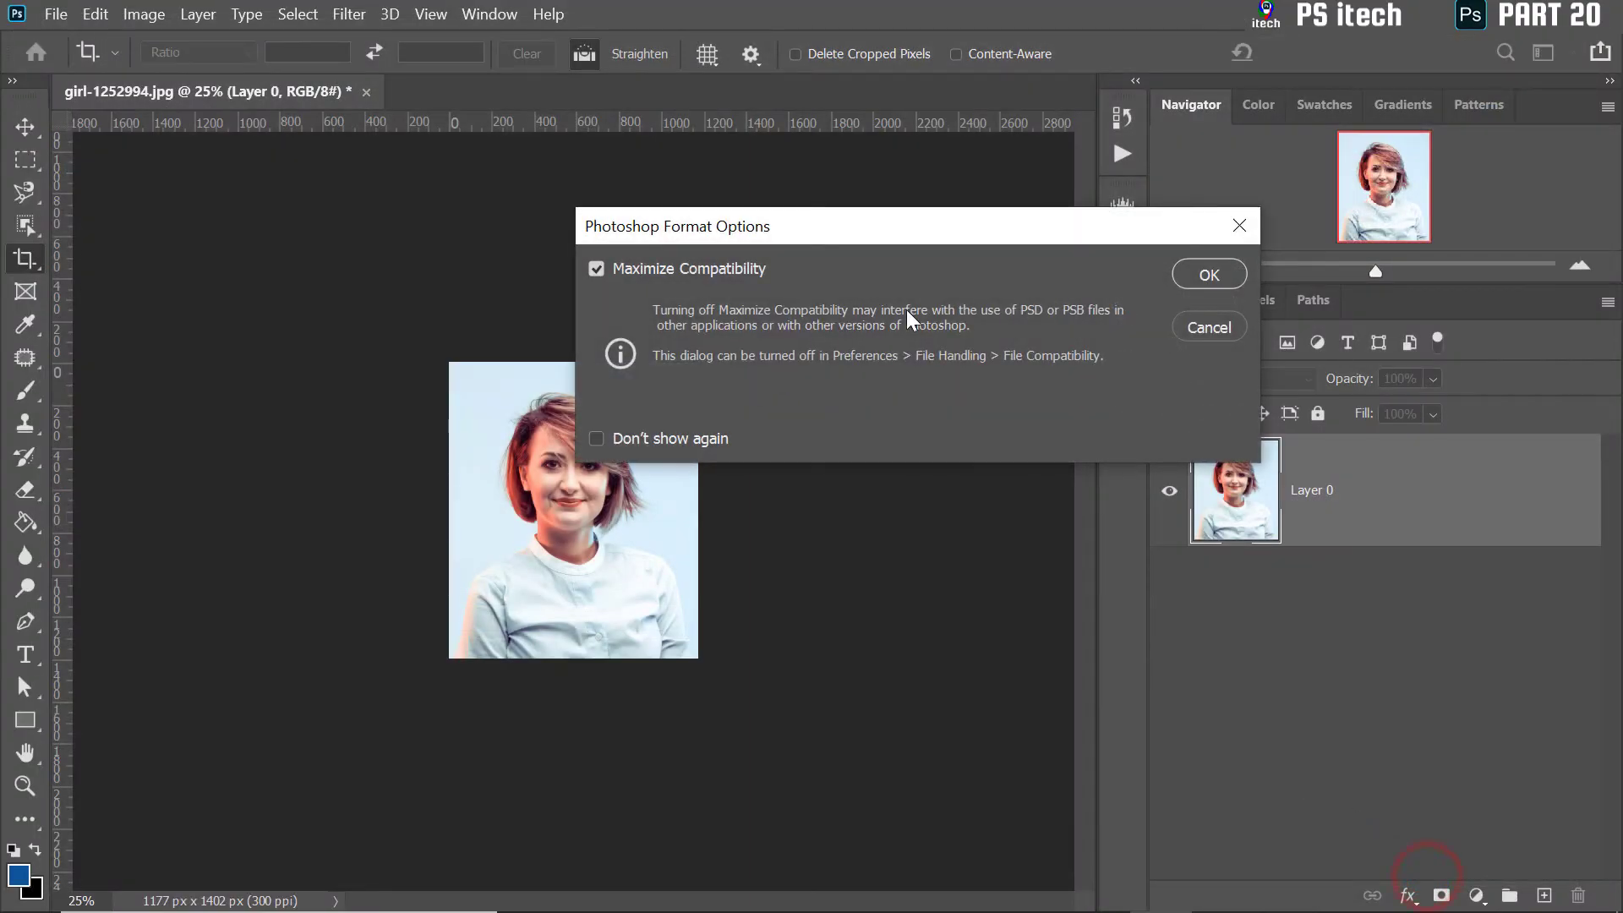
{"action": "left_click", "coordinate": [1200, 277]}
- Close the portrait document and open the saved 111 file from the Desktop
{"action": "right_click", "coordinate": [269, 89]}
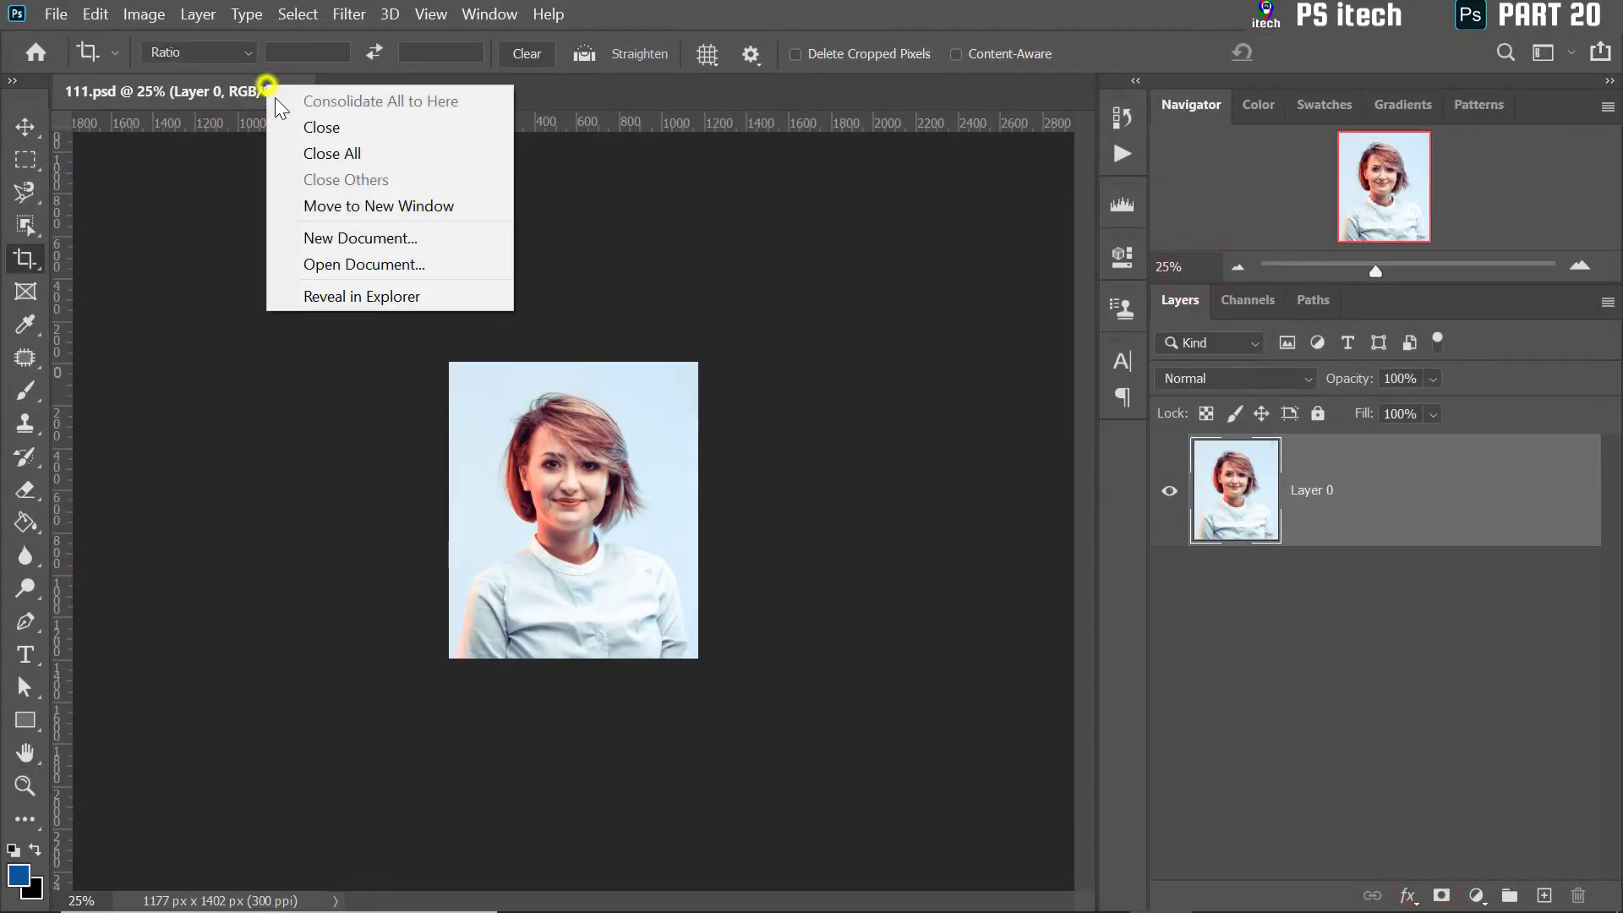
{"action": "left_click", "coordinate": [352, 131]}
{"action": "left_click", "coordinate": [87, 394]}
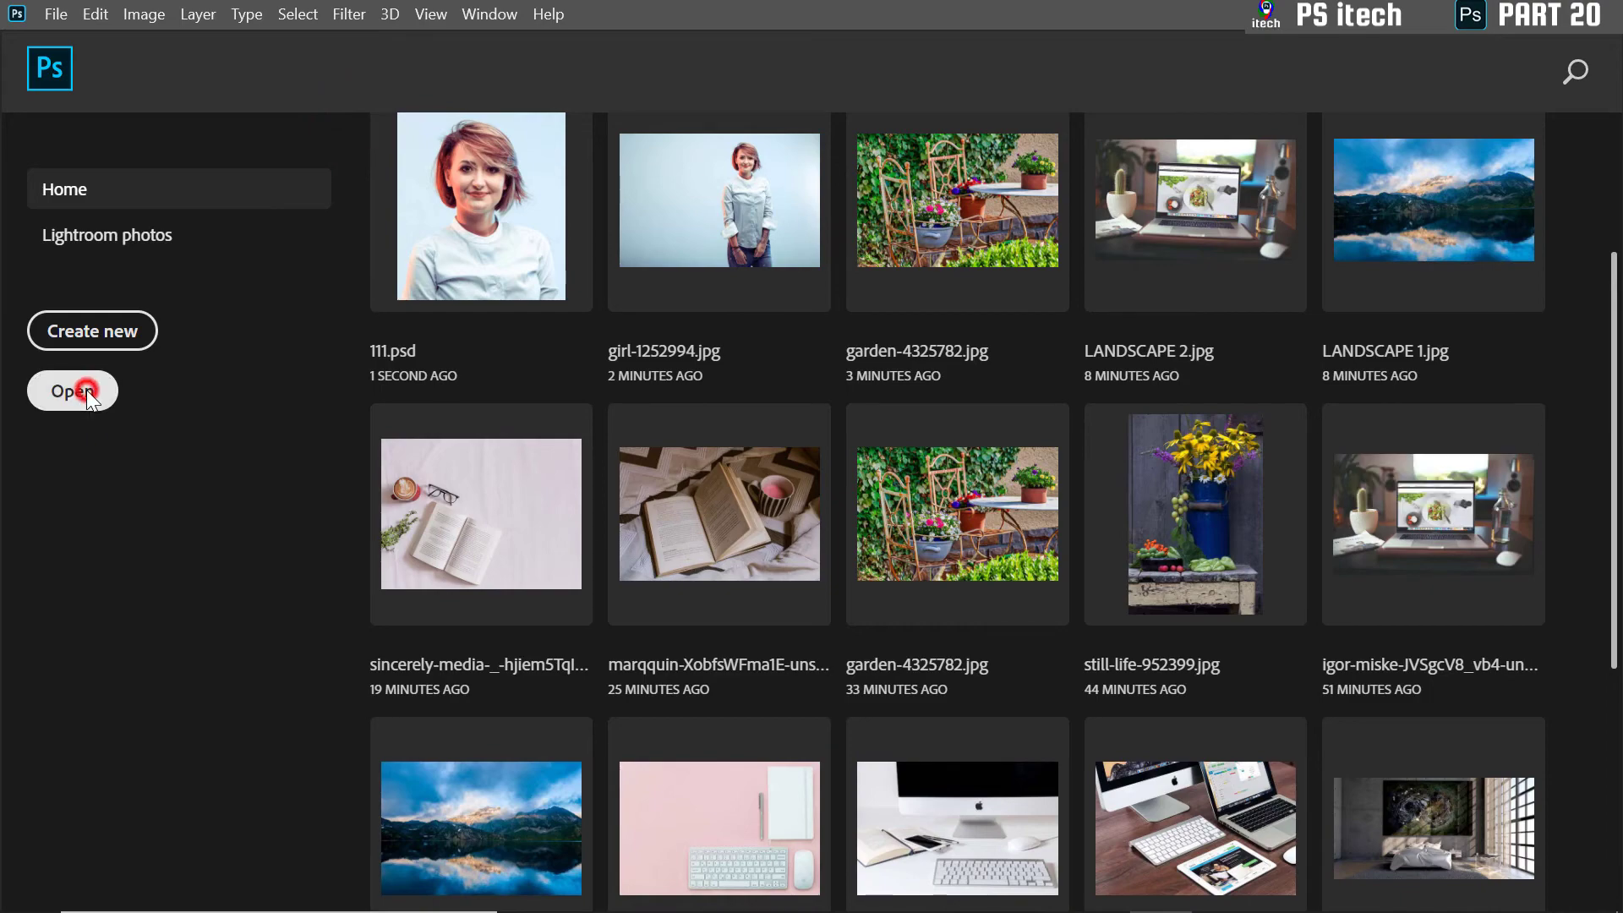
{"action": "left_click", "coordinate": [87, 188]}
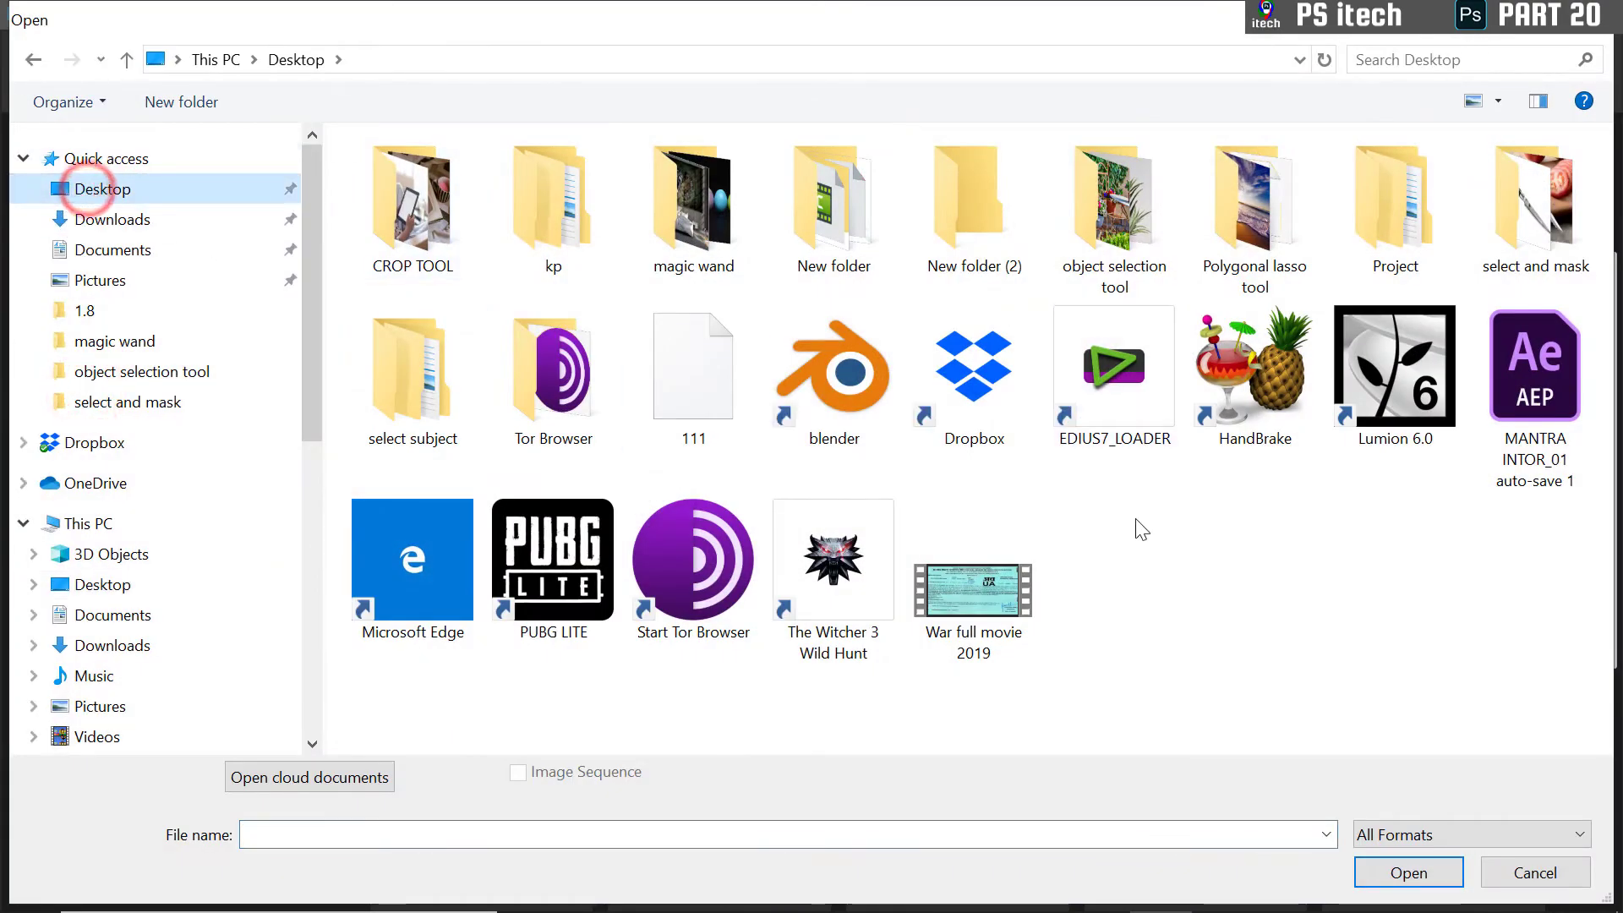
{"action": "left_click", "coordinate": [671, 351]}
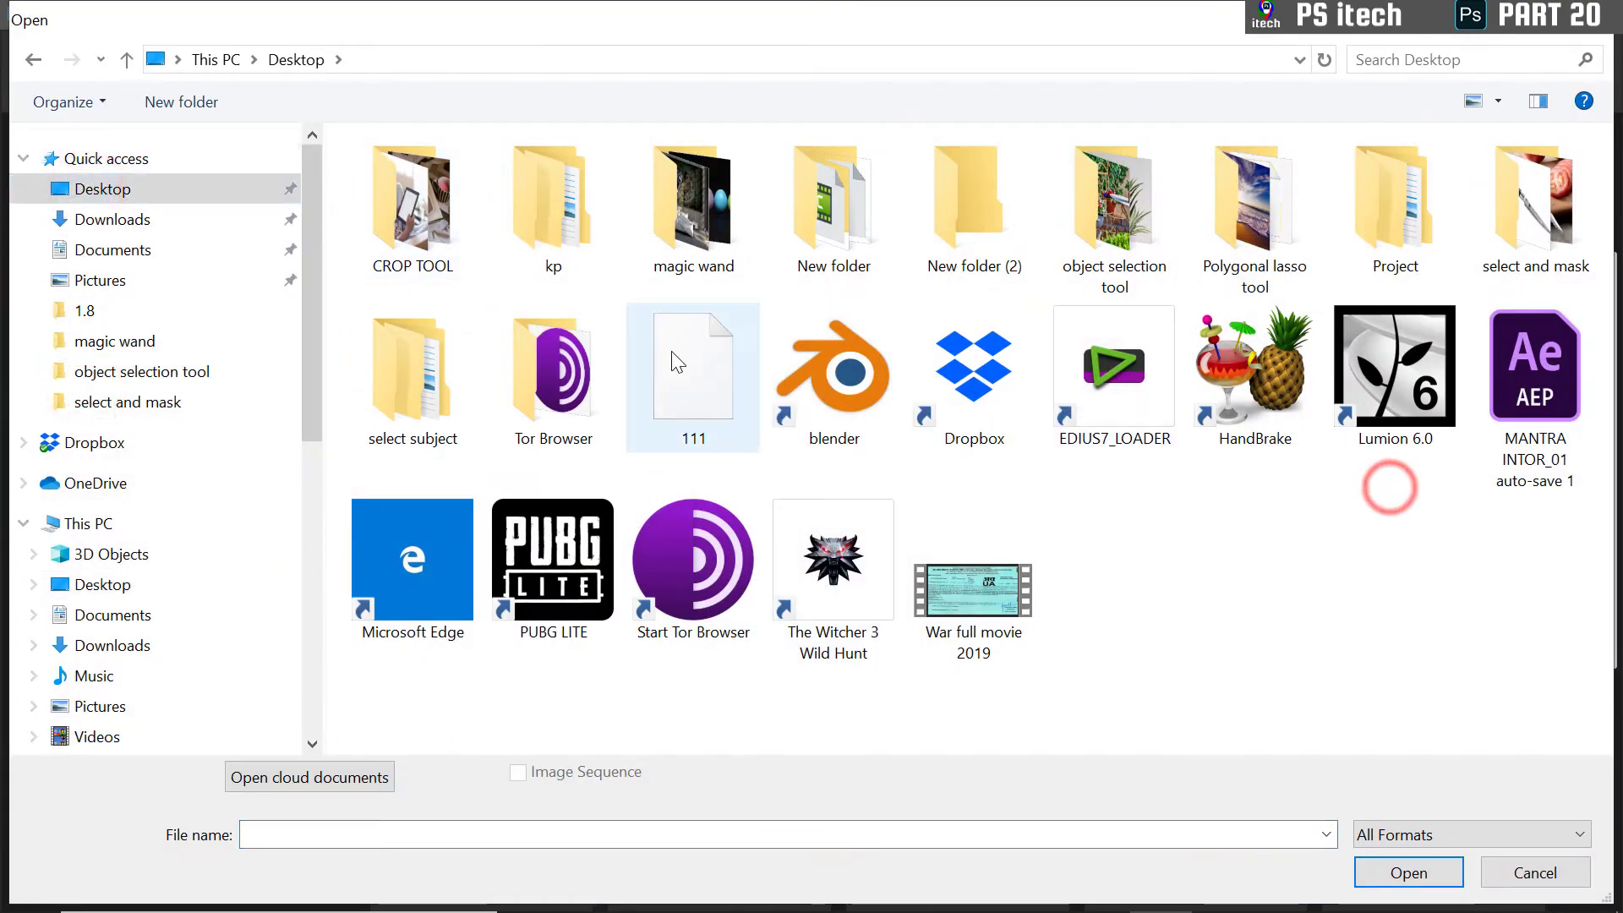
{"action": "left_click", "coordinate": [1408, 872]}
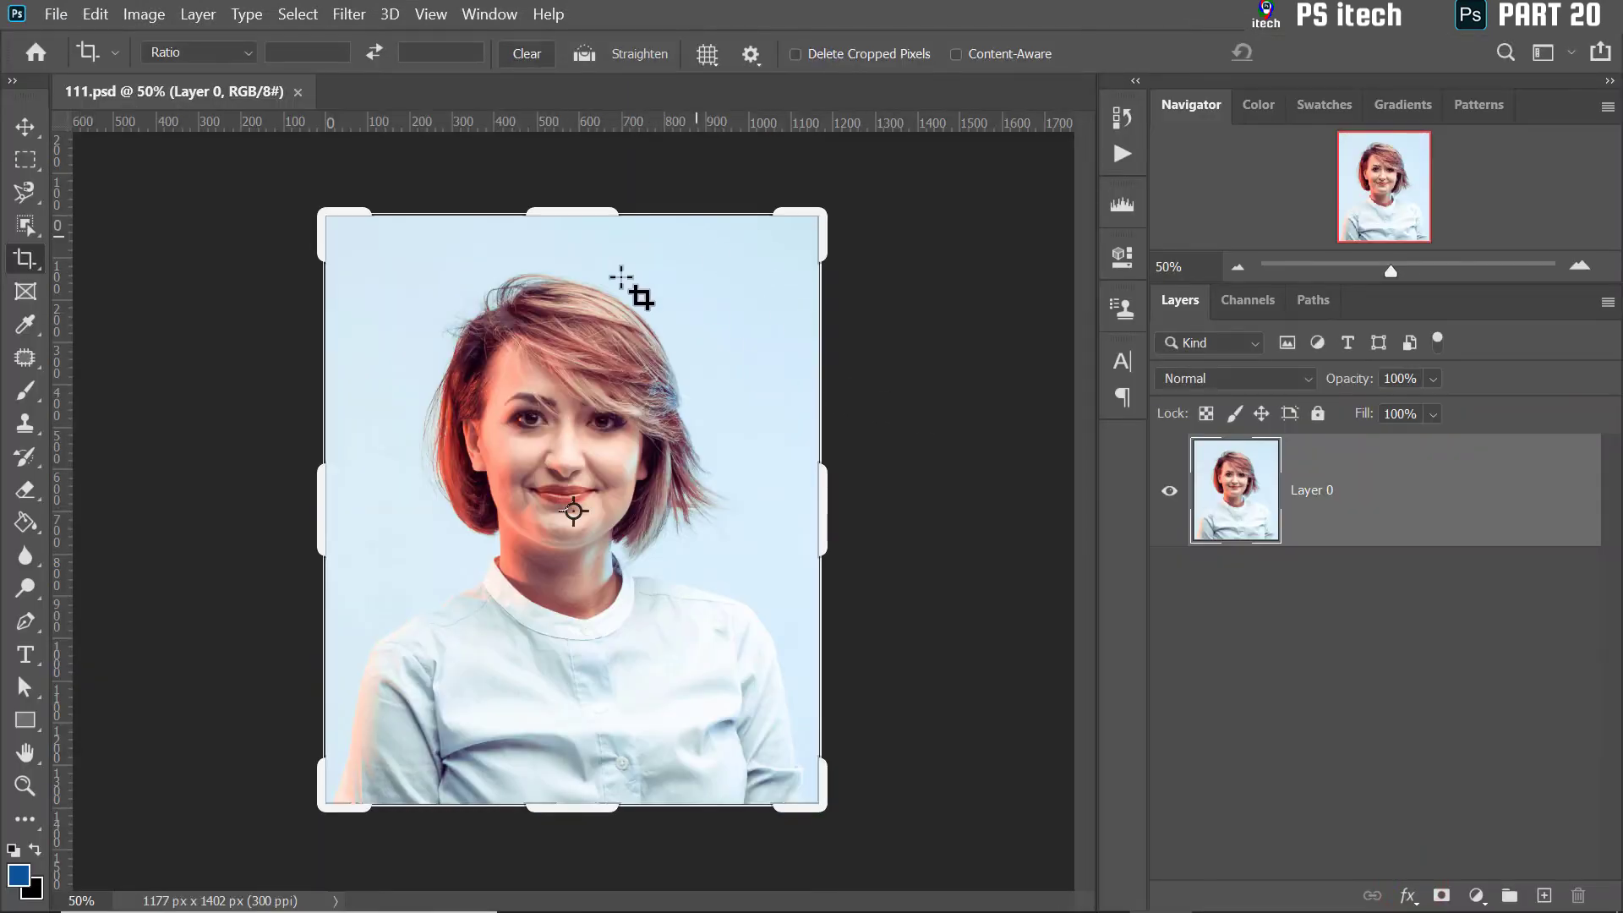
- Shift the portrait layer slightly sideways with the Move tool and return it to its place
{"action": "left_click", "coordinate": [20, 121]}
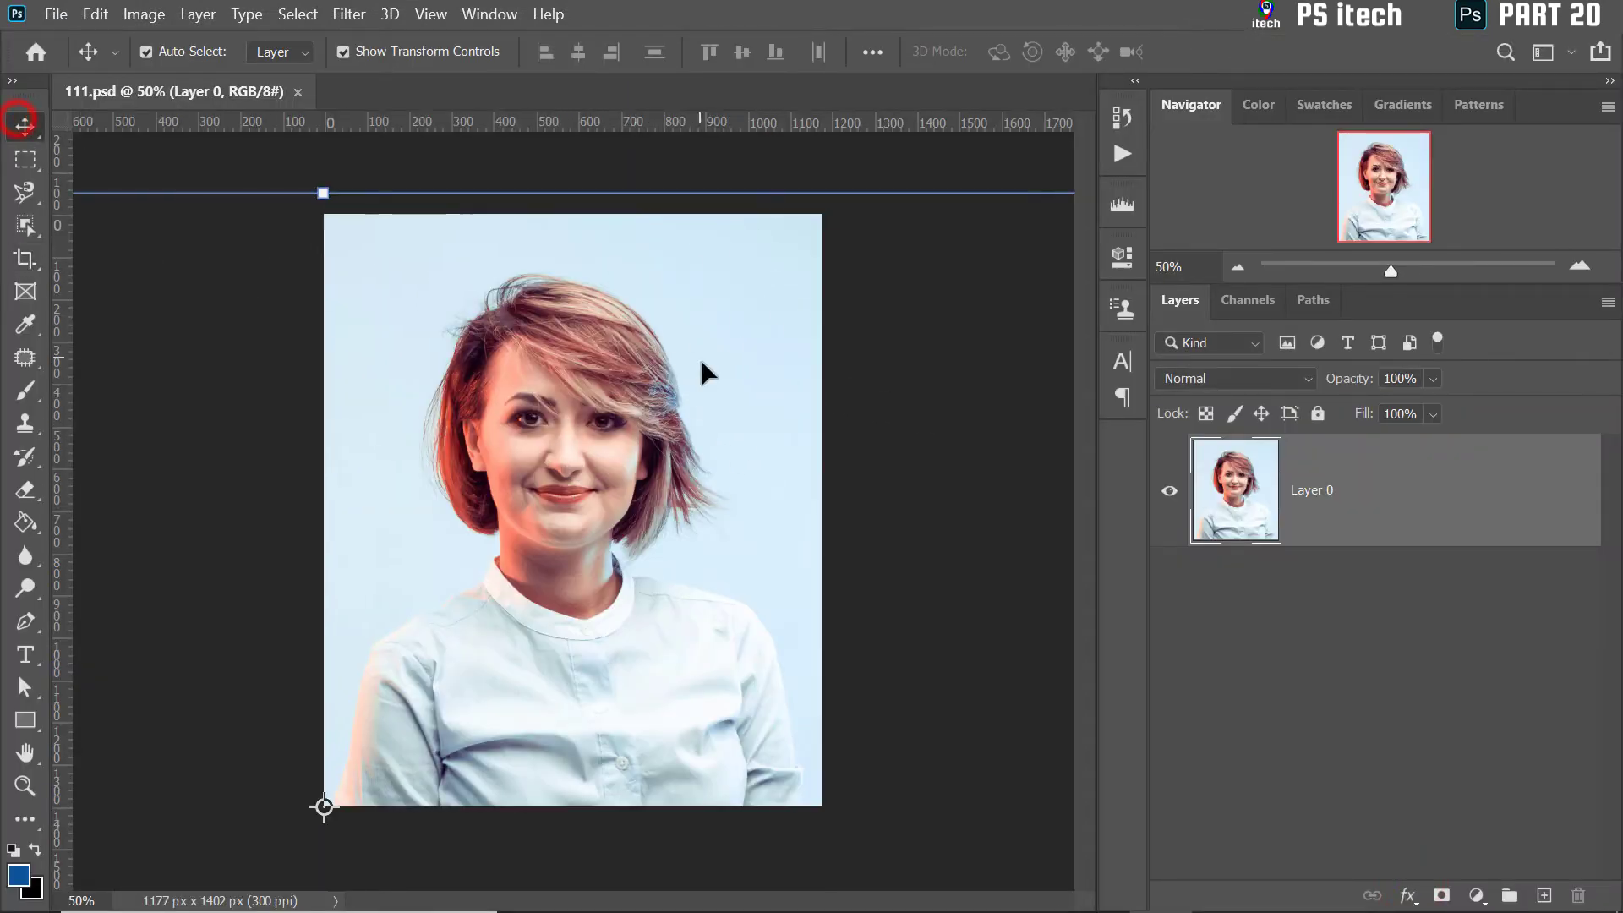
{"action": "left_click_drag", "start_coordinate": [693, 369], "coordinate": [658, 369]}
{"action": "left_click_drag", "start_coordinate": [537, 361], "coordinate": [570, 367]}
- Extend the crop around the woman down to her hands and hips, about 1931 × 2806 px, and apply it
{"action": "left_click", "coordinate": [26, 259]}
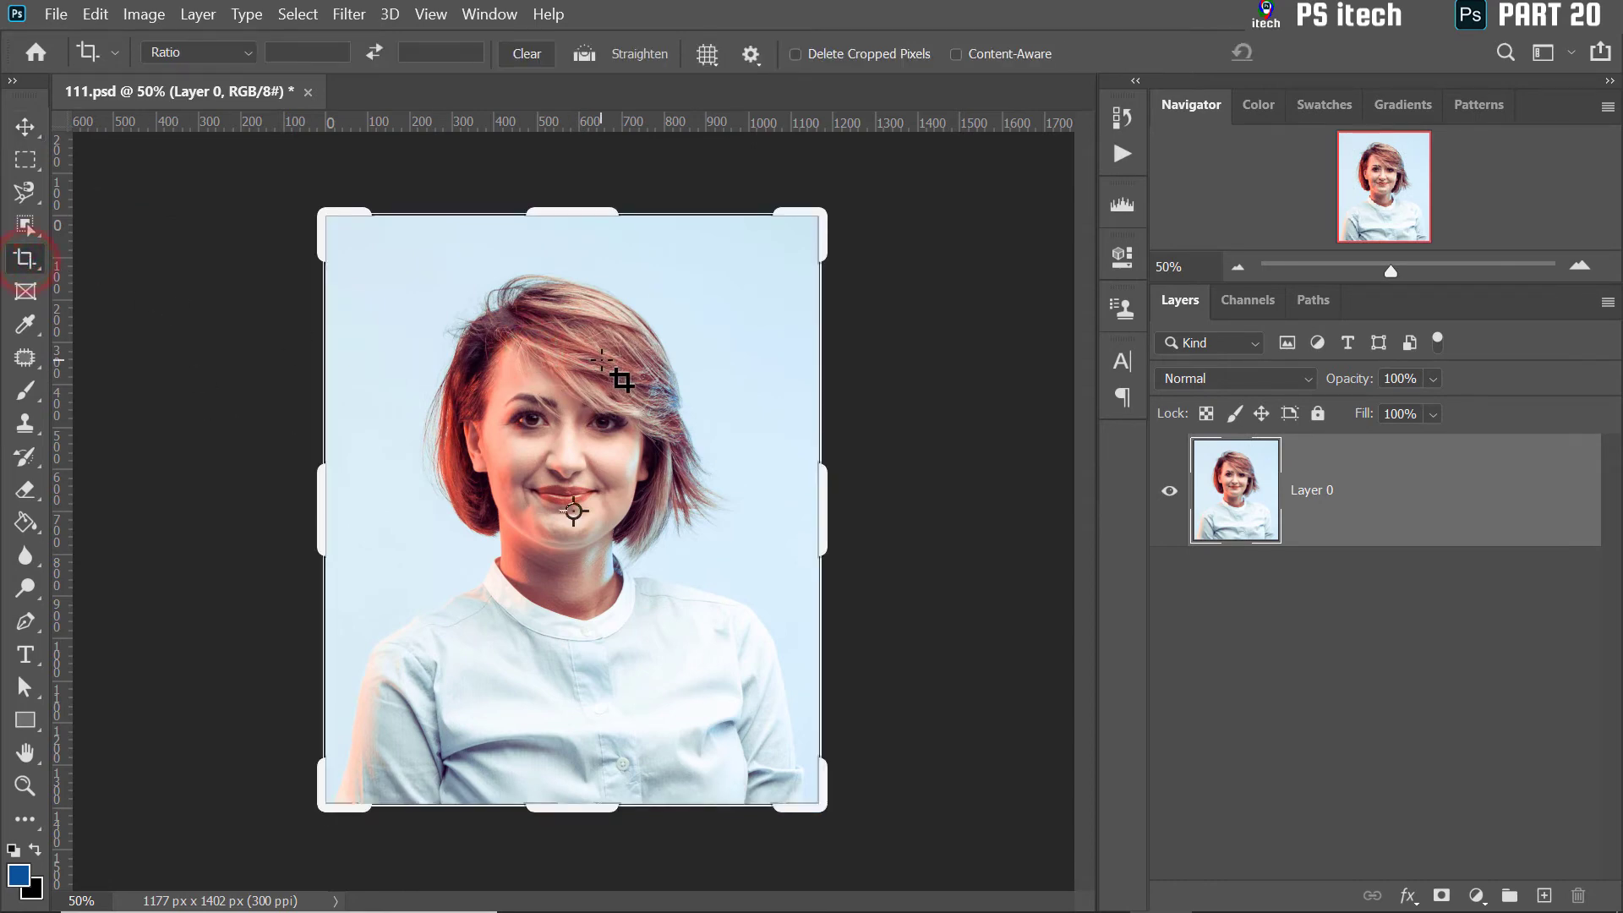
{"action": "left_click", "coordinate": [602, 360]}
{"action": "scroll", "coordinate": [601, 351], "scroll_direction": "down", "scroll_amount": 3}
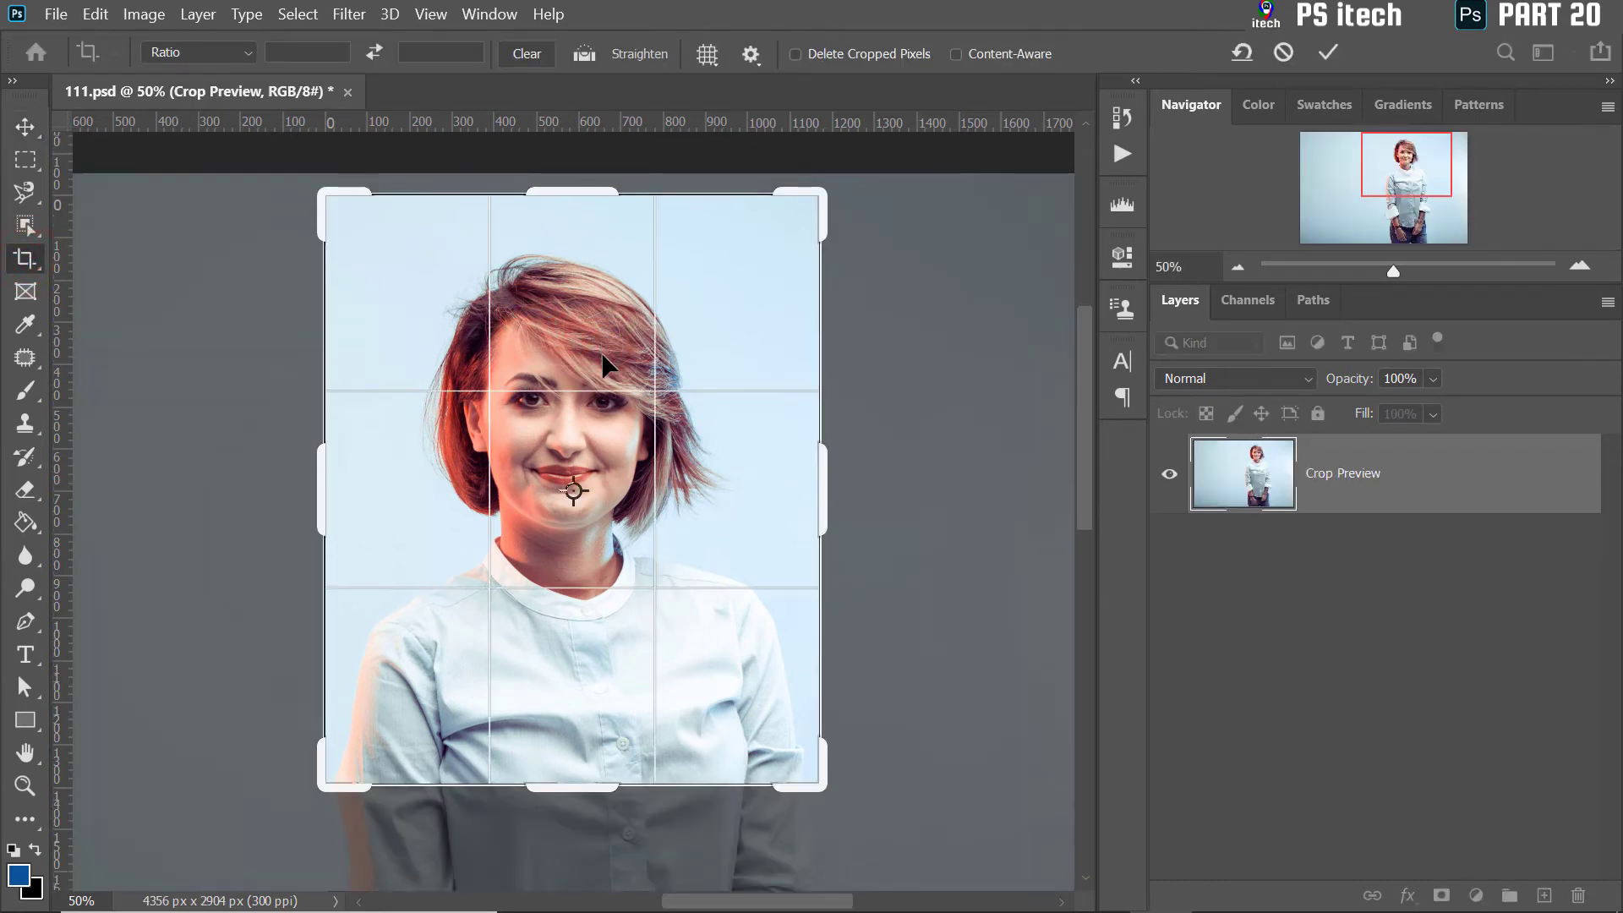
{"action": "key", "text": "super"}
{"action": "key", "text": "super"}
{"action": "scroll", "coordinate": [602, 355], "scroll_direction": "down", "scroll_amount": 9}
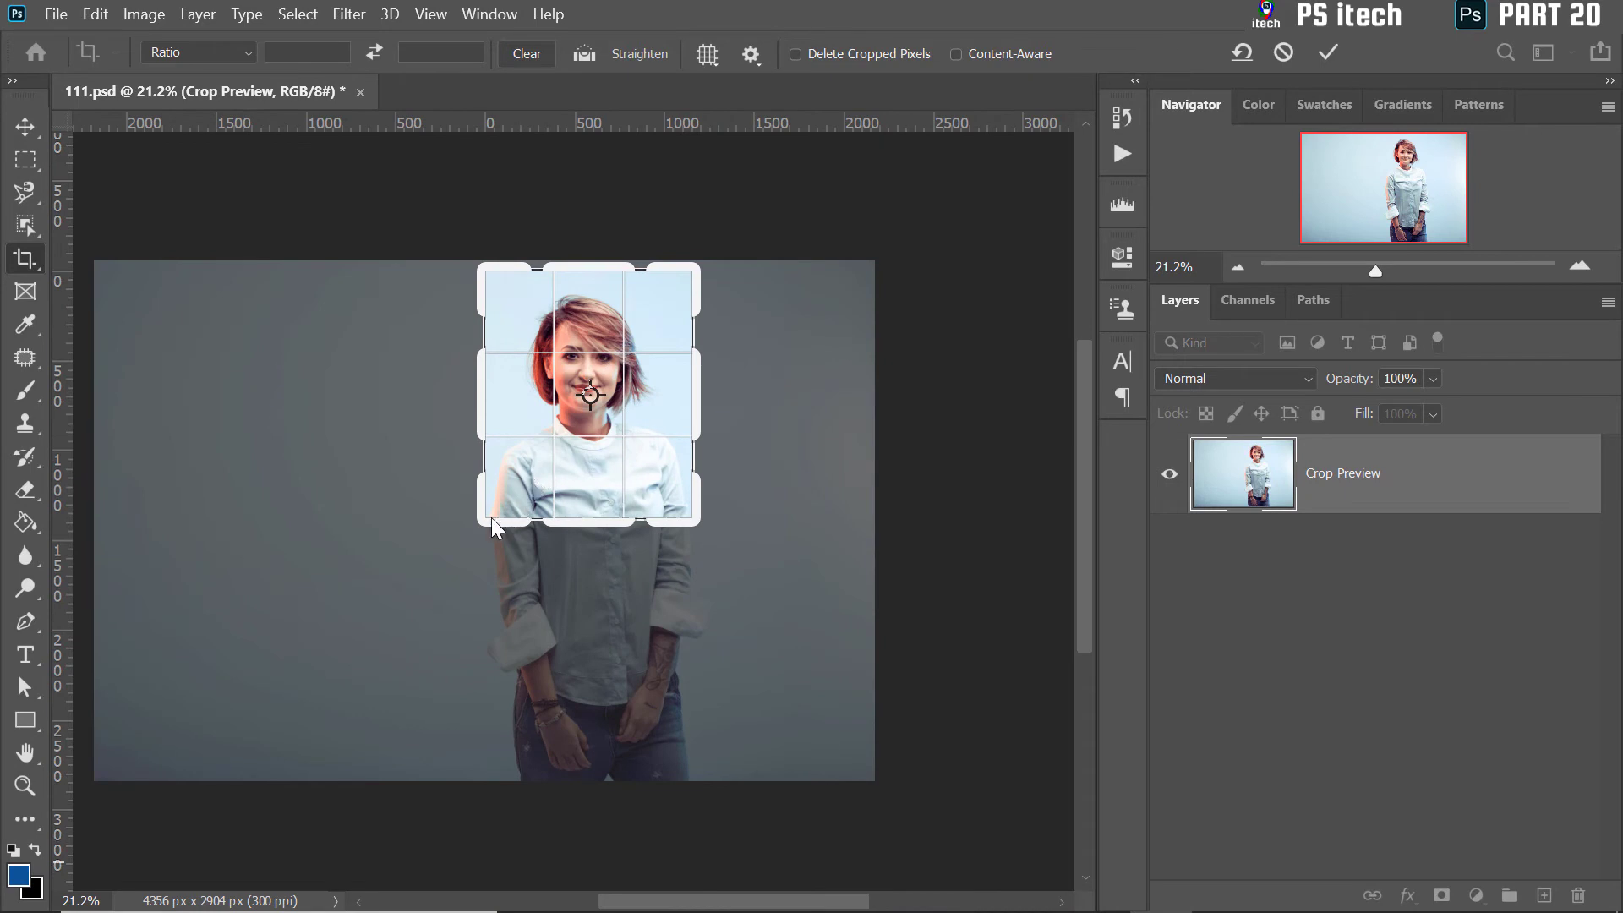
{"action": "left_click", "coordinate": [483, 521]}
{"action": "mouse_move", "coordinate": [491, 513]}
{"action": "left_mouse_down"}
{"action": "mouse_move", "coordinate": [434, 645]}
{"action": "mouse_move", "coordinate": [430, 768]}
{"action": "left_mouse_up"}
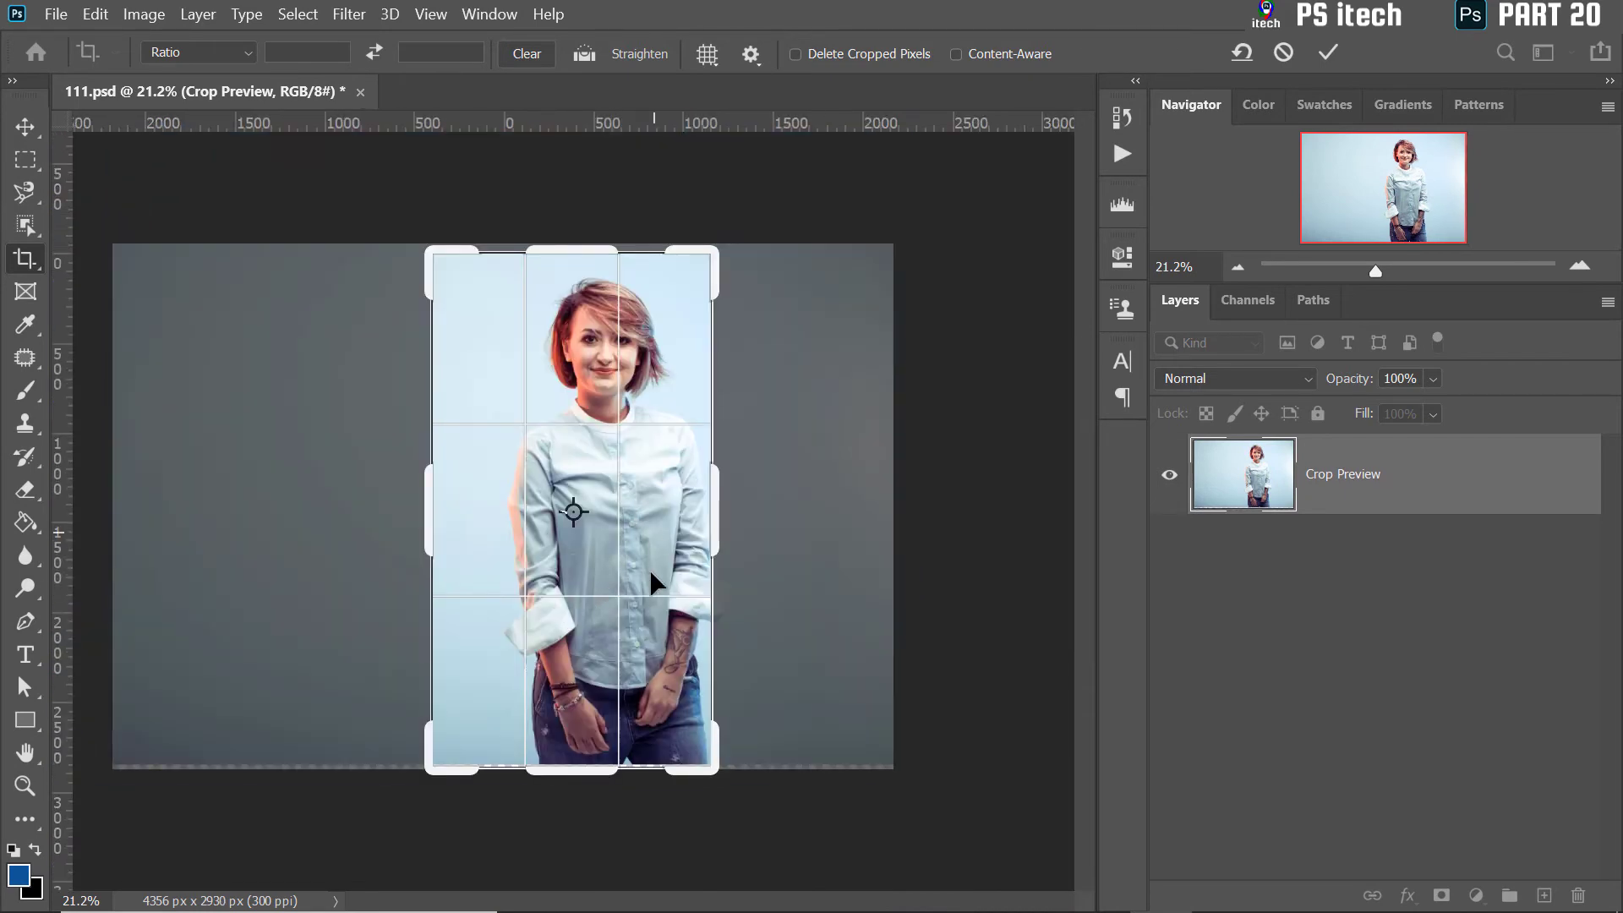
{"action": "left_click_drag", "start_coordinate": [638, 772], "coordinate": [612, 767]}
{"action": "key", "text": "ctrl+r"}
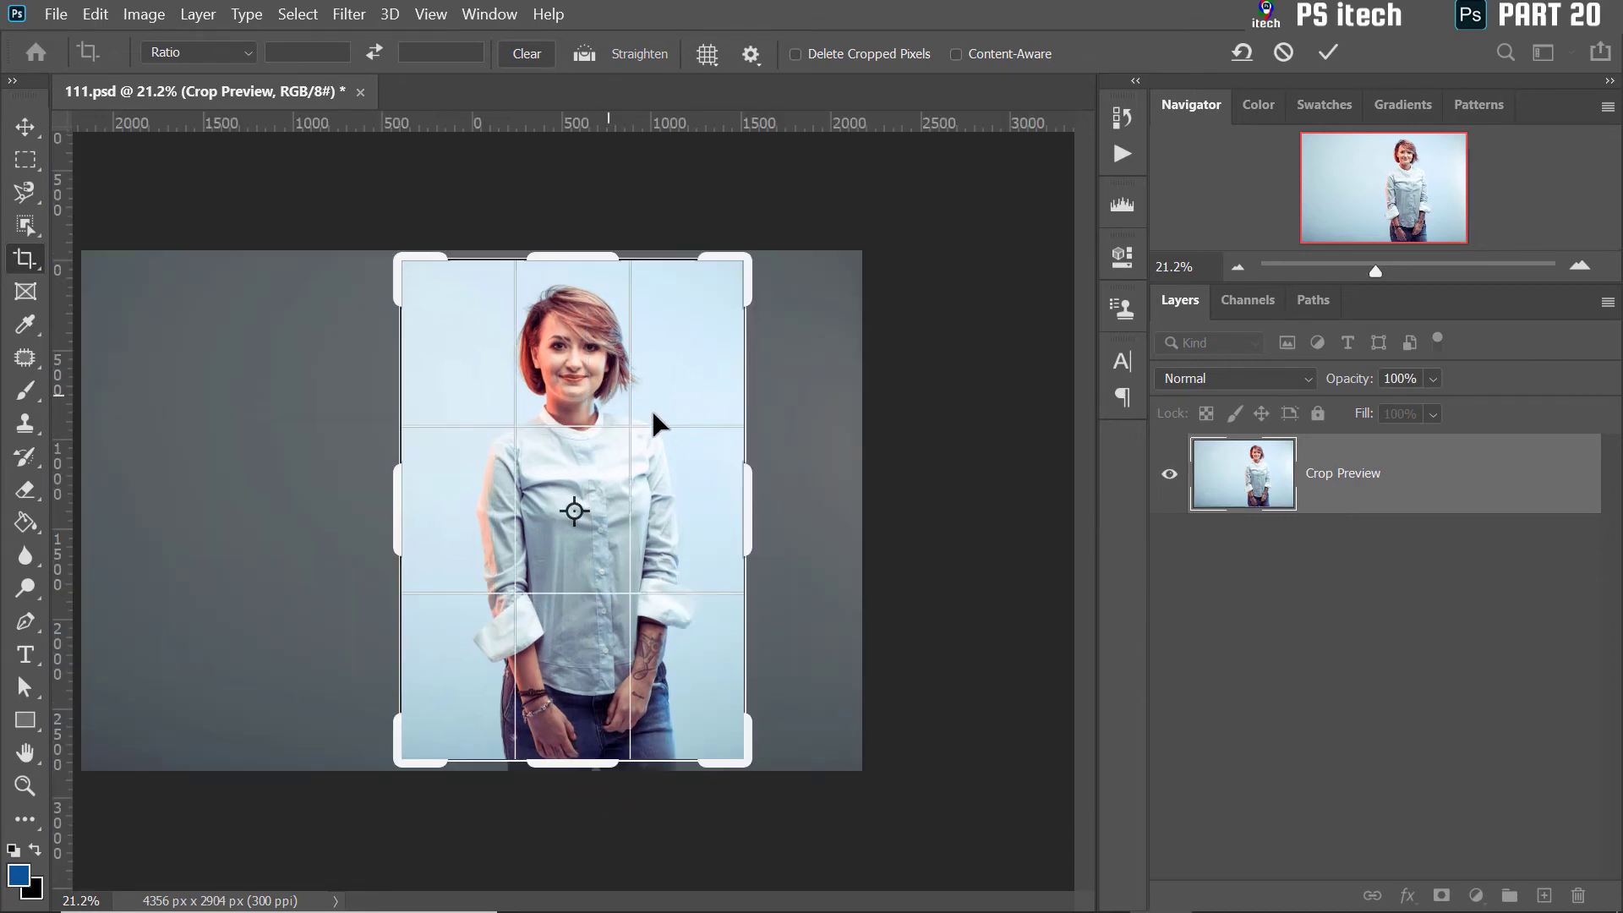
{"action": "key", "text": "Return"}
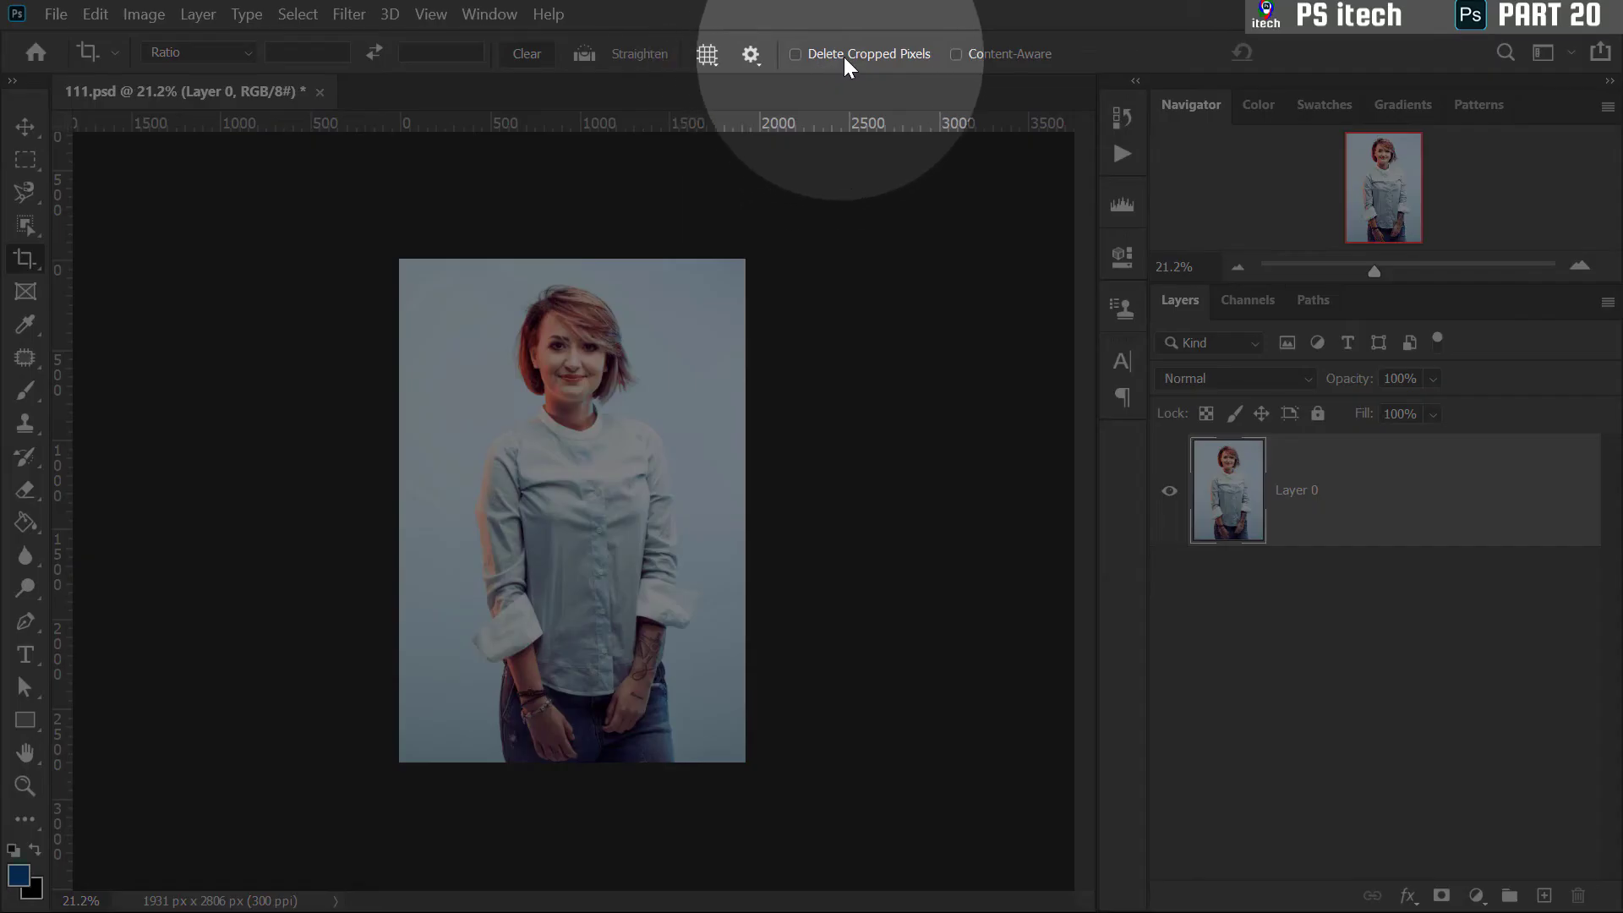
- Crop to the woman's head and shoulders, about 1391 × 1074 px, with Delete Cropped Pixels on, and reactivate the crop to check for hidden areas
{"action": "left_click", "coordinate": [803, 54]}
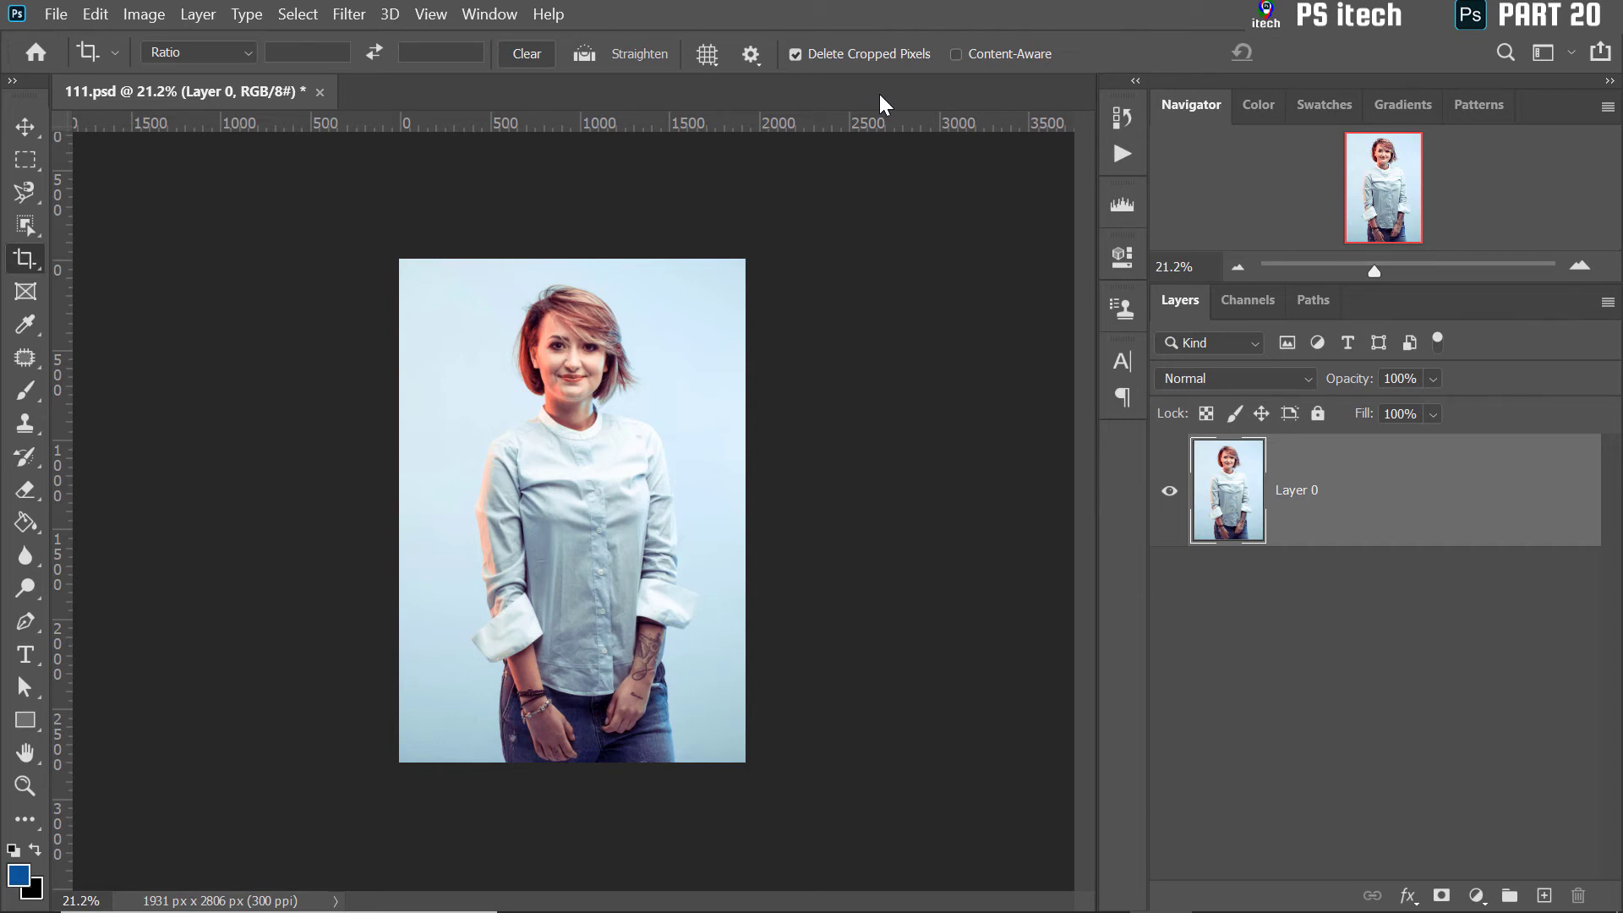
{"action": "left_click_drag", "start_coordinate": [445, 272], "coordinate": [454, 278]}
{"action": "left_click_drag", "start_coordinate": [501, 344], "coordinate": [713, 475]}
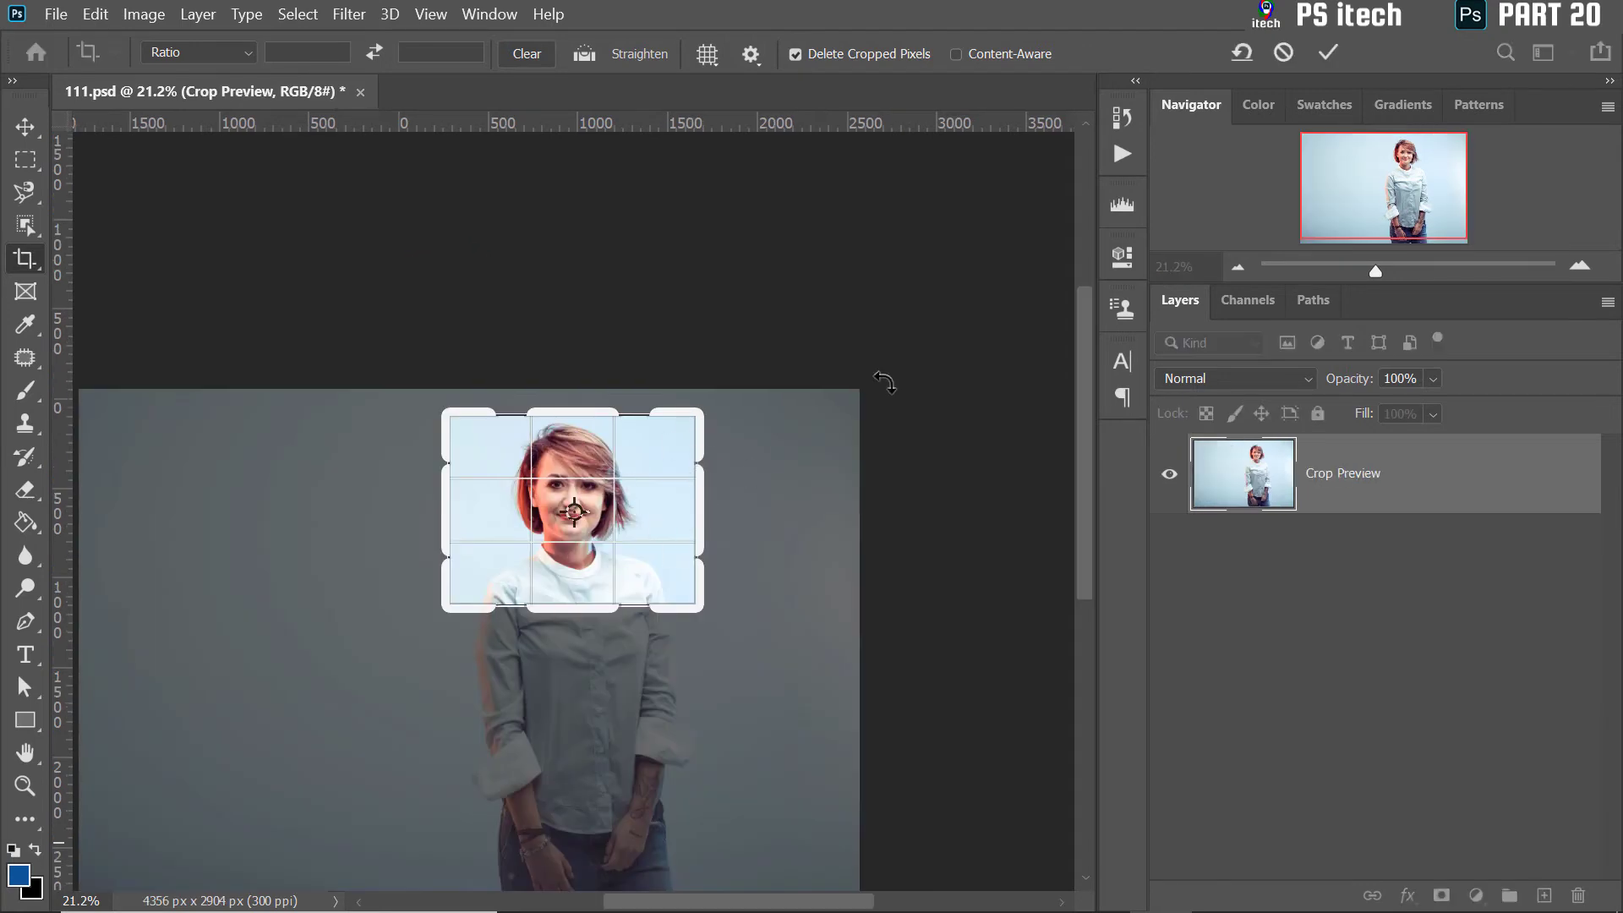
{"action": "left_click", "coordinate": [1328, 52]}
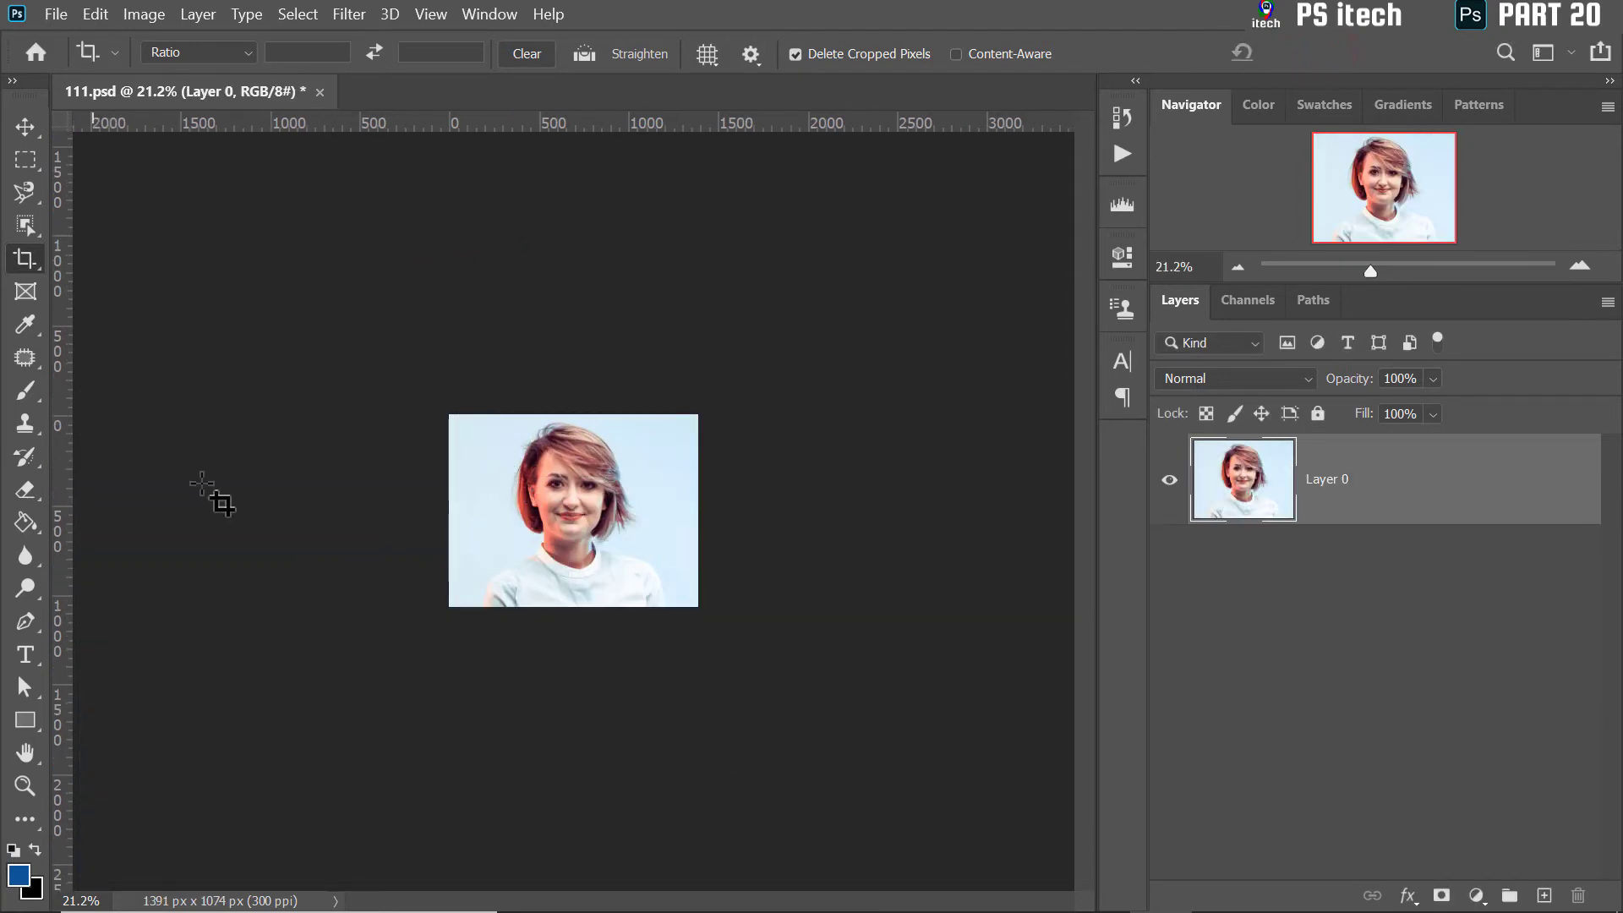
{"action": "left_click", "coordinate": [544, 518]}
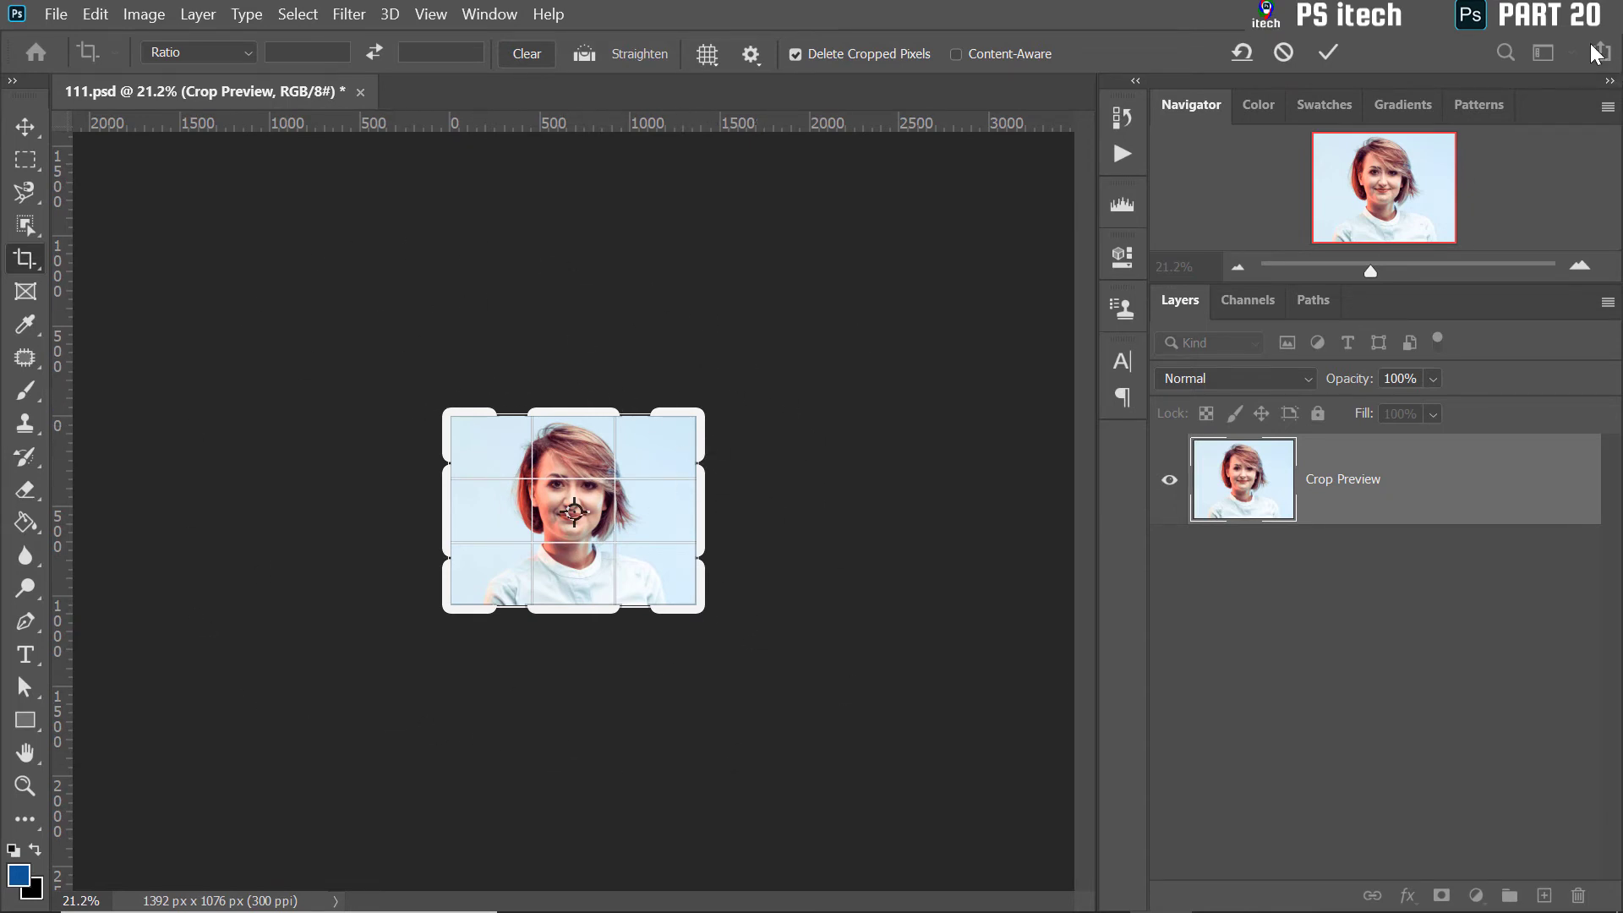
{"action": "left_click", "coordinate": [1318, 52]}
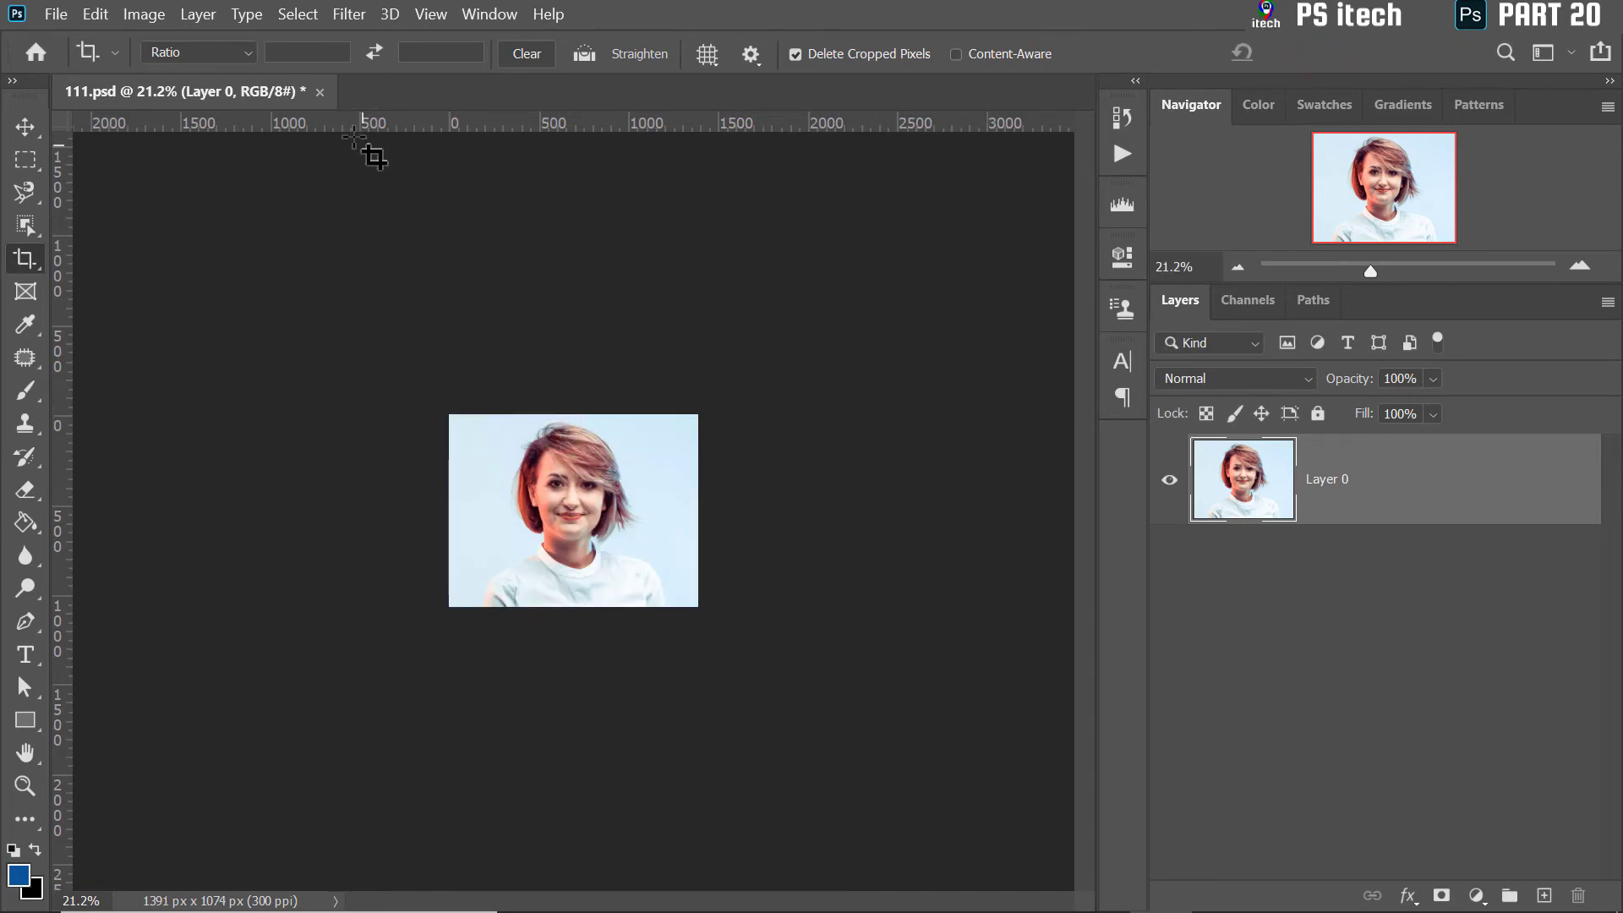
- With Delete Cropped Pixels off and the last crop undone, crop to the woman's head and upper body, about 1933 × 1279 px
{"action": "left_click", "coordinate": [808, 54]}
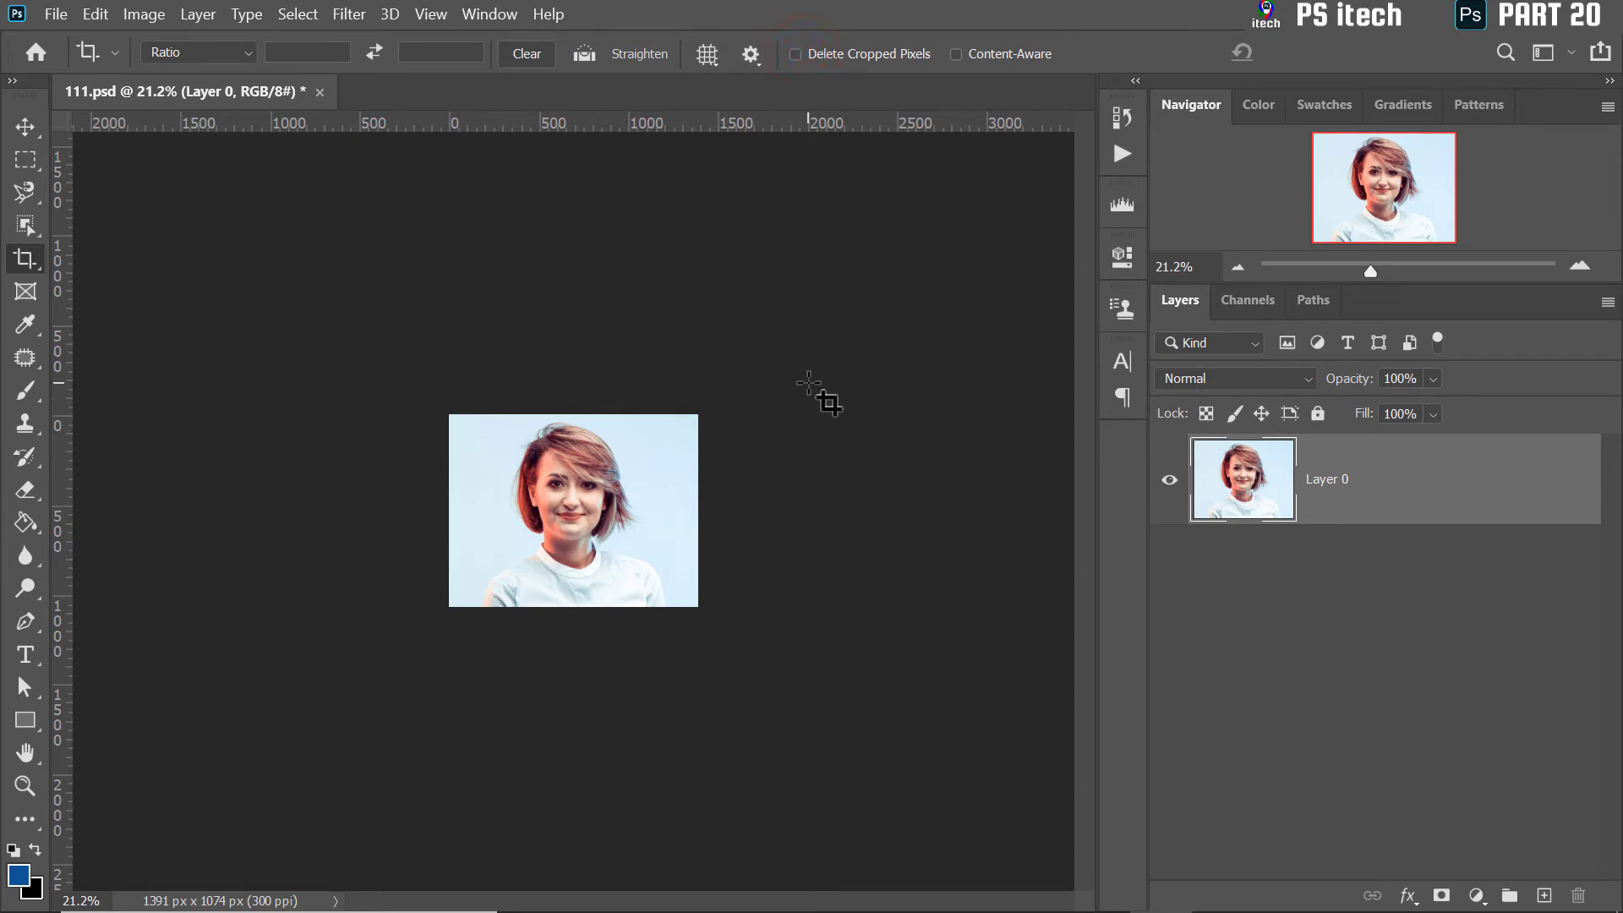
{"action": "key", "text": "ctrl+z"}
{"action": "left_click_drag", "start_coordinate": [497, 283], "coordinate": [680, 439]}
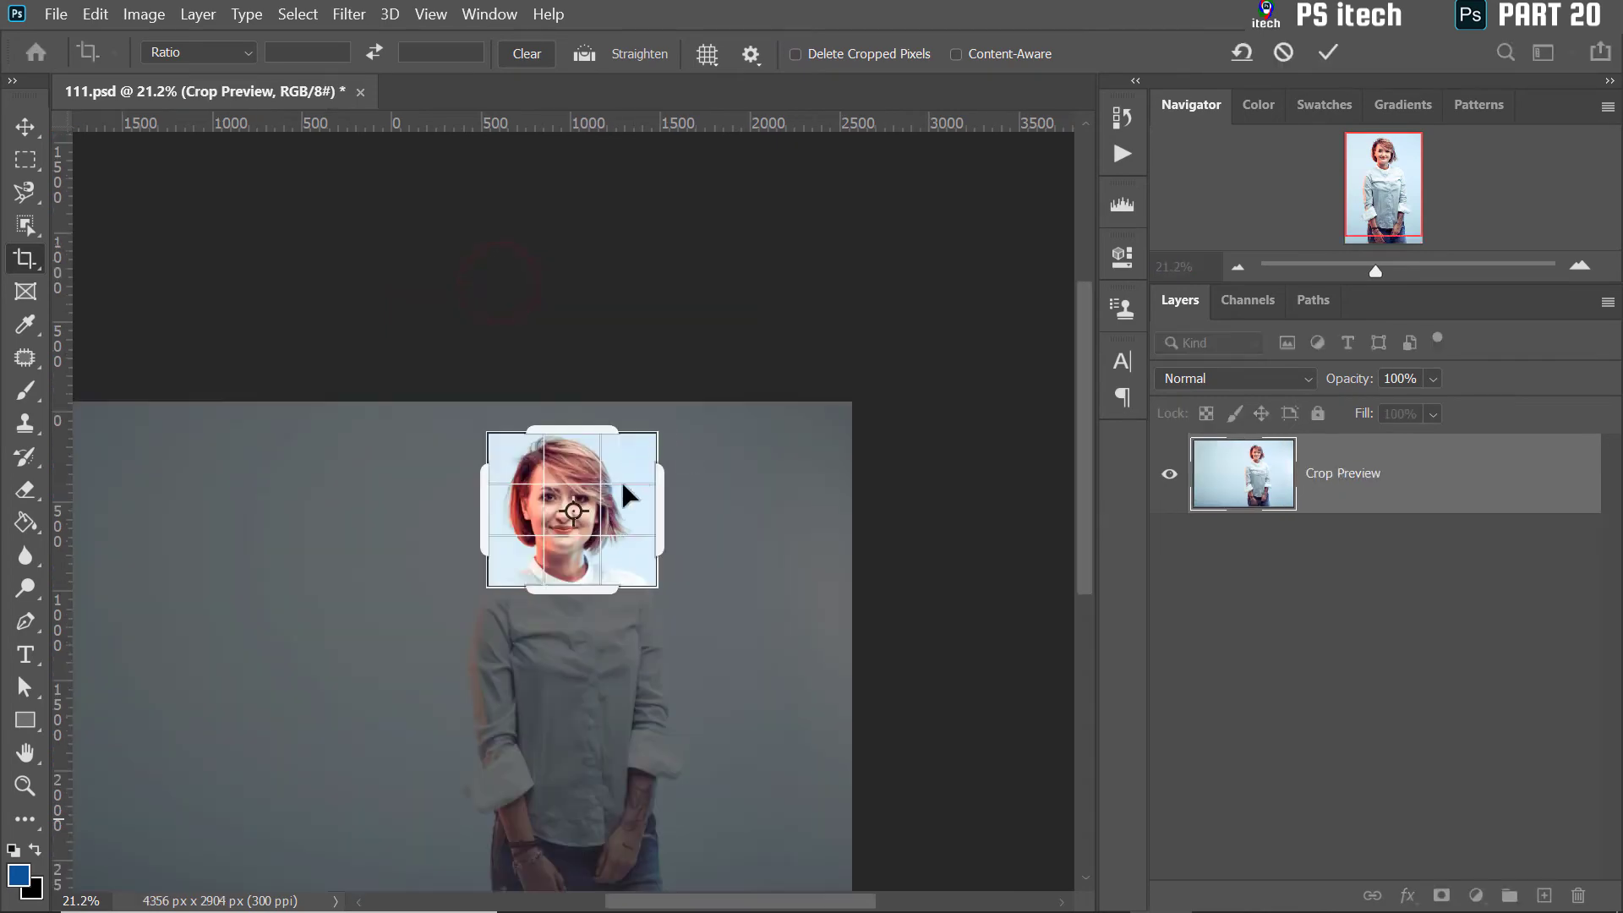
{"action": "left_click_drag", "start_coordinate": [658, 510], "coordinate": [744, 519]}
- Save the cropped portrait to the Desktop as a JPEG named "111 jpg", accepting the JPEG options at Maximum quality 12
{"action": "key", "text": "ctrl+shift+s"}
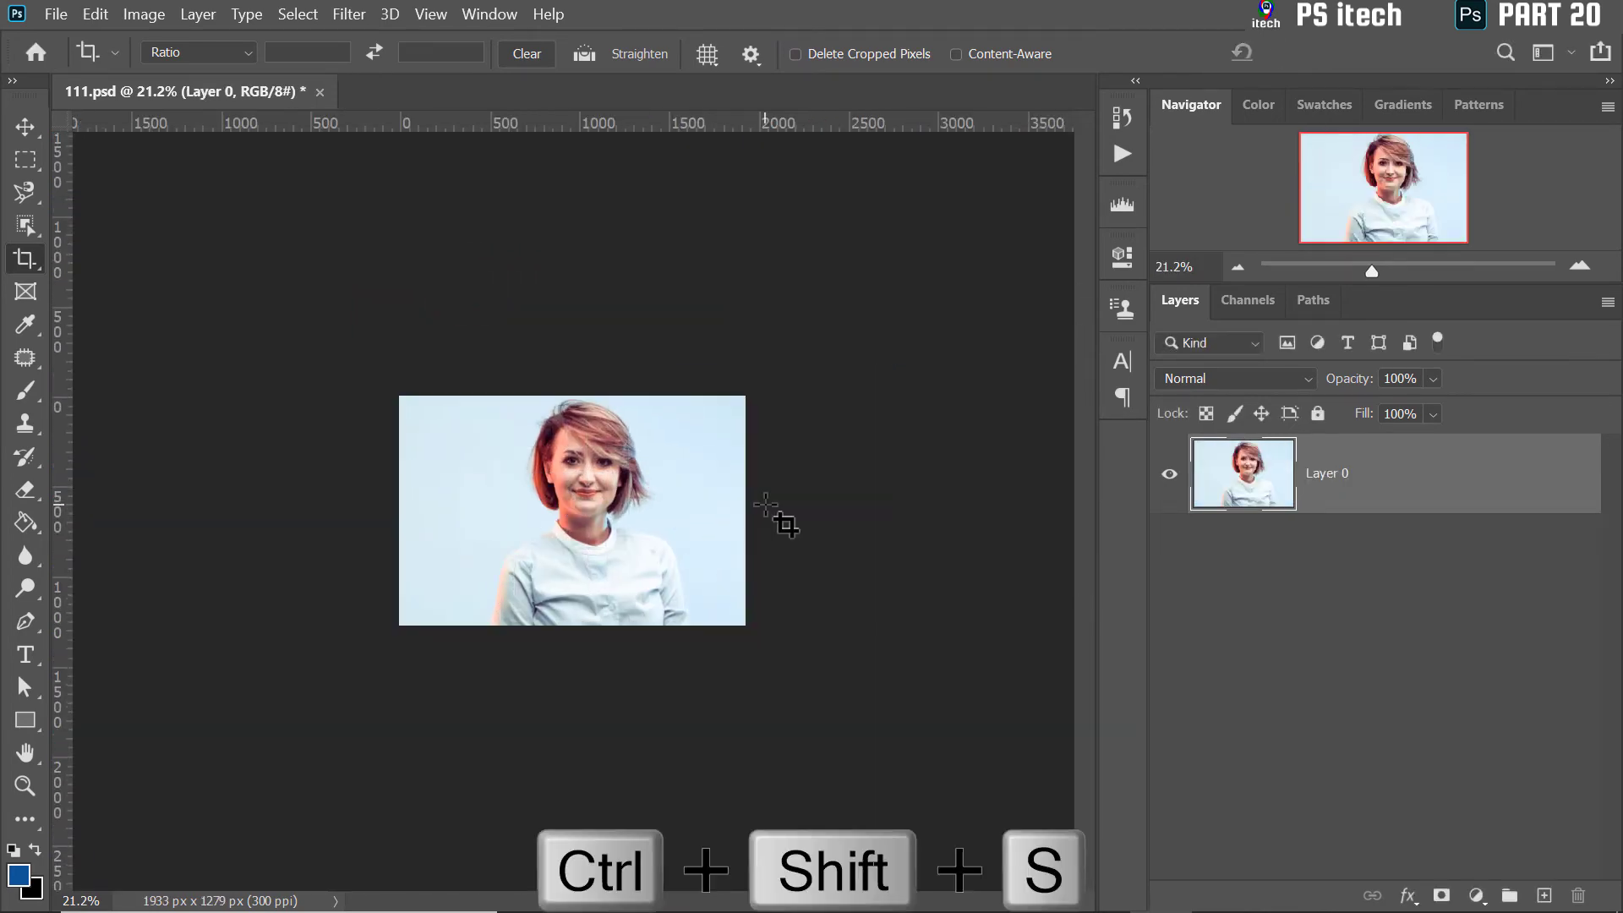
{"action": "key", "text": "ctrl+shift+s"}
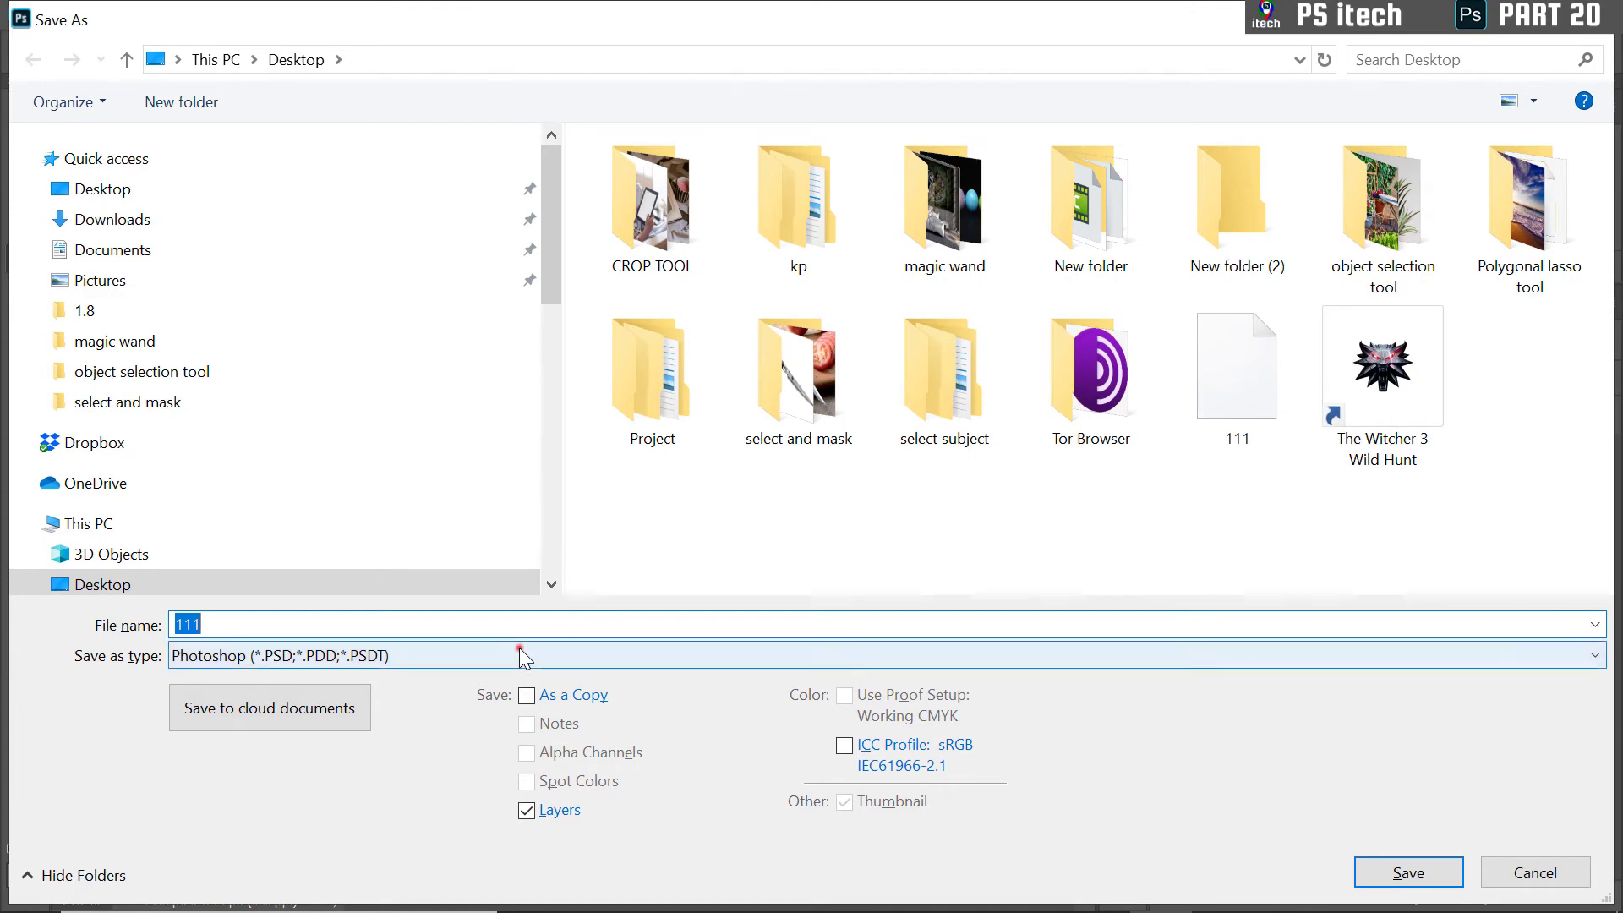
{"action": "left_click", "coordinate": [519, 653]}
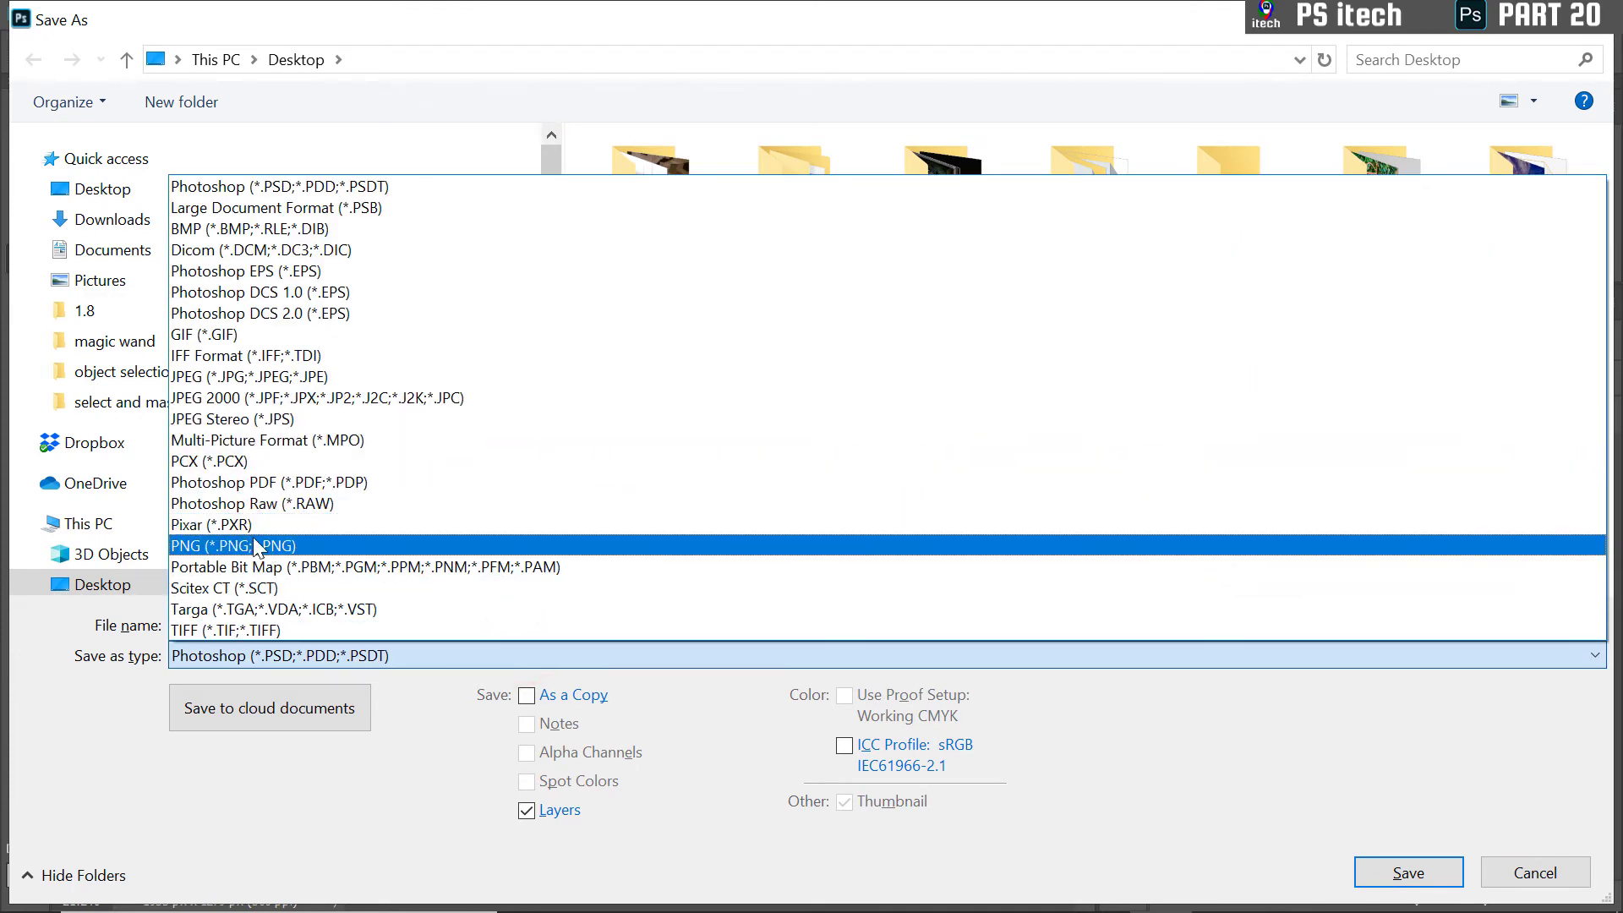
{"action": "left_click", "coordinate": [233, 381]}
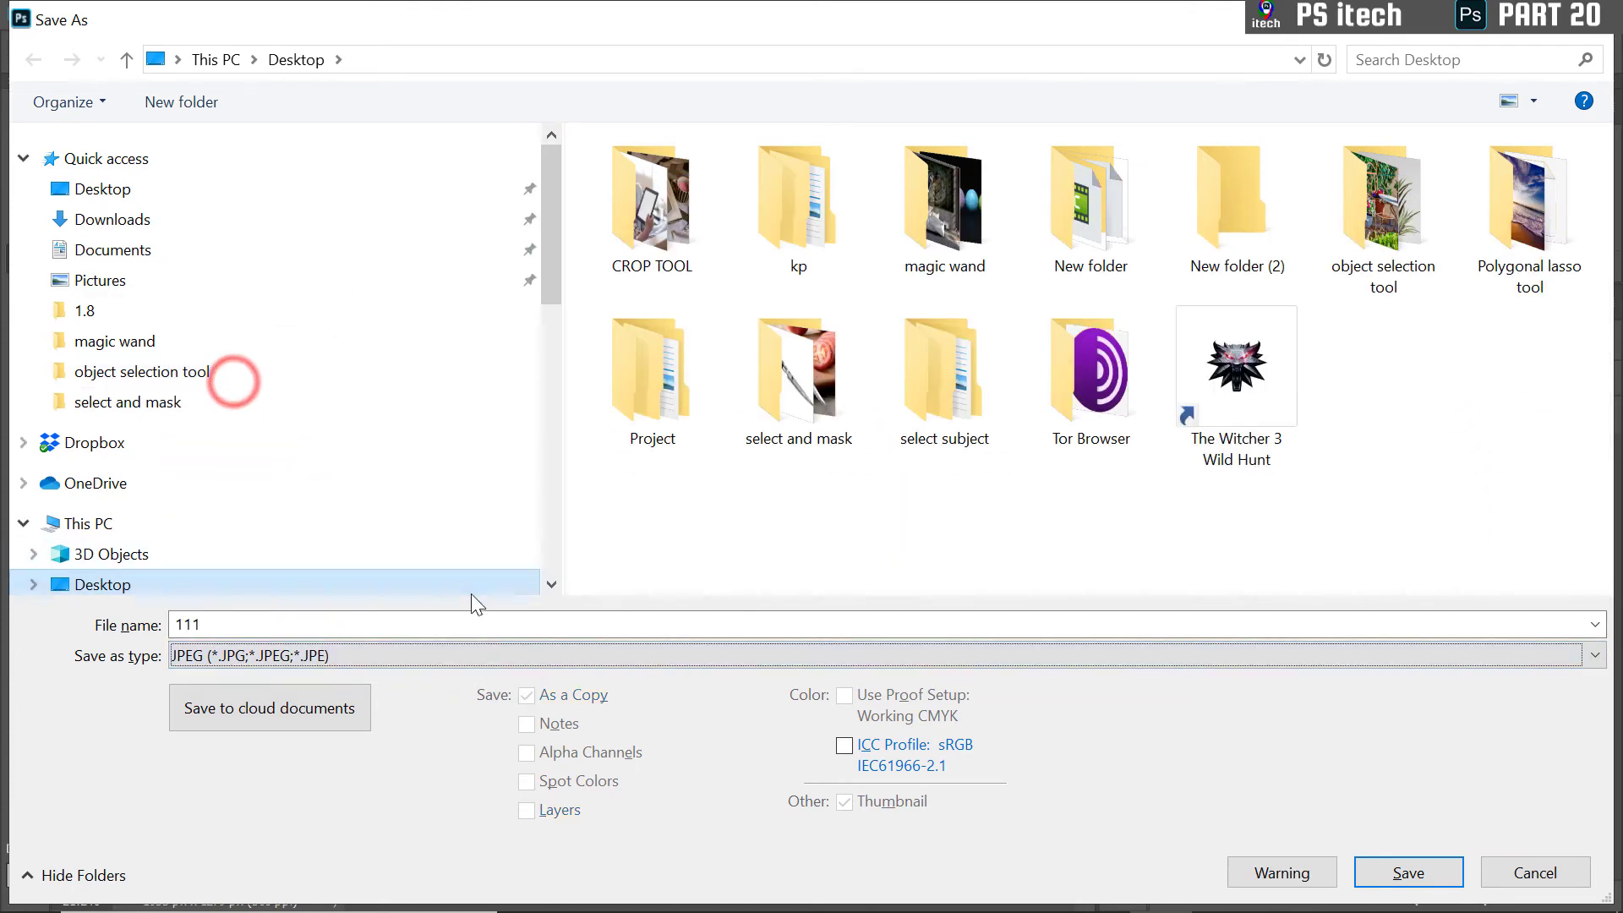
{"action": "double_click", "coordinate": [482, 623]}
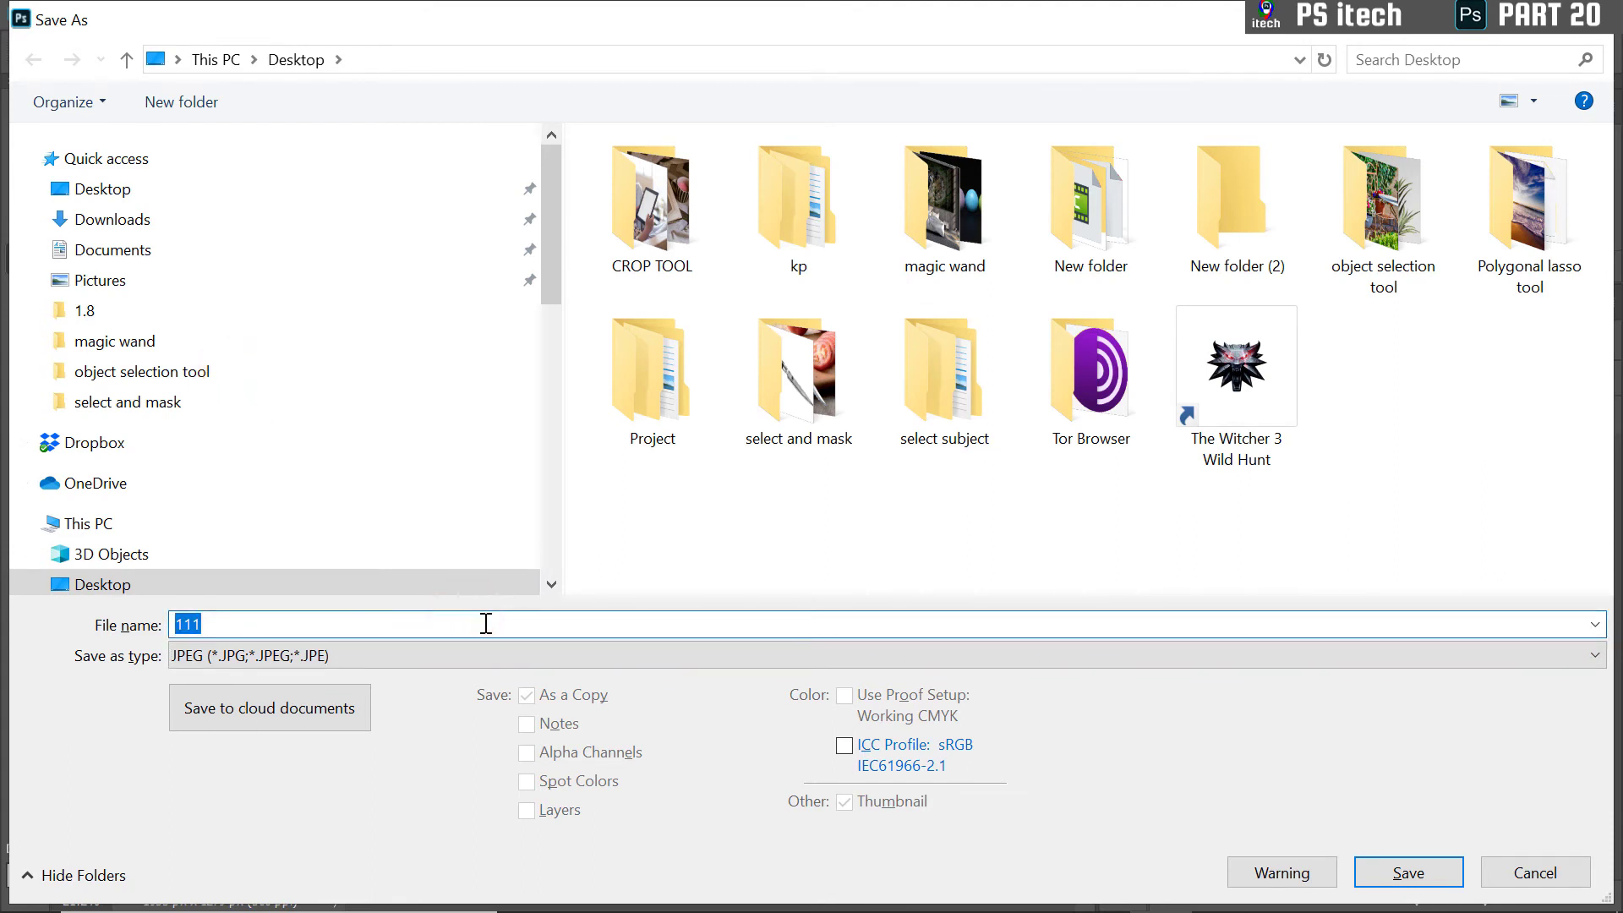
{"action": "left_click", "coordinate": [486, 623]}
{"action": "type", "text": "jpg"}
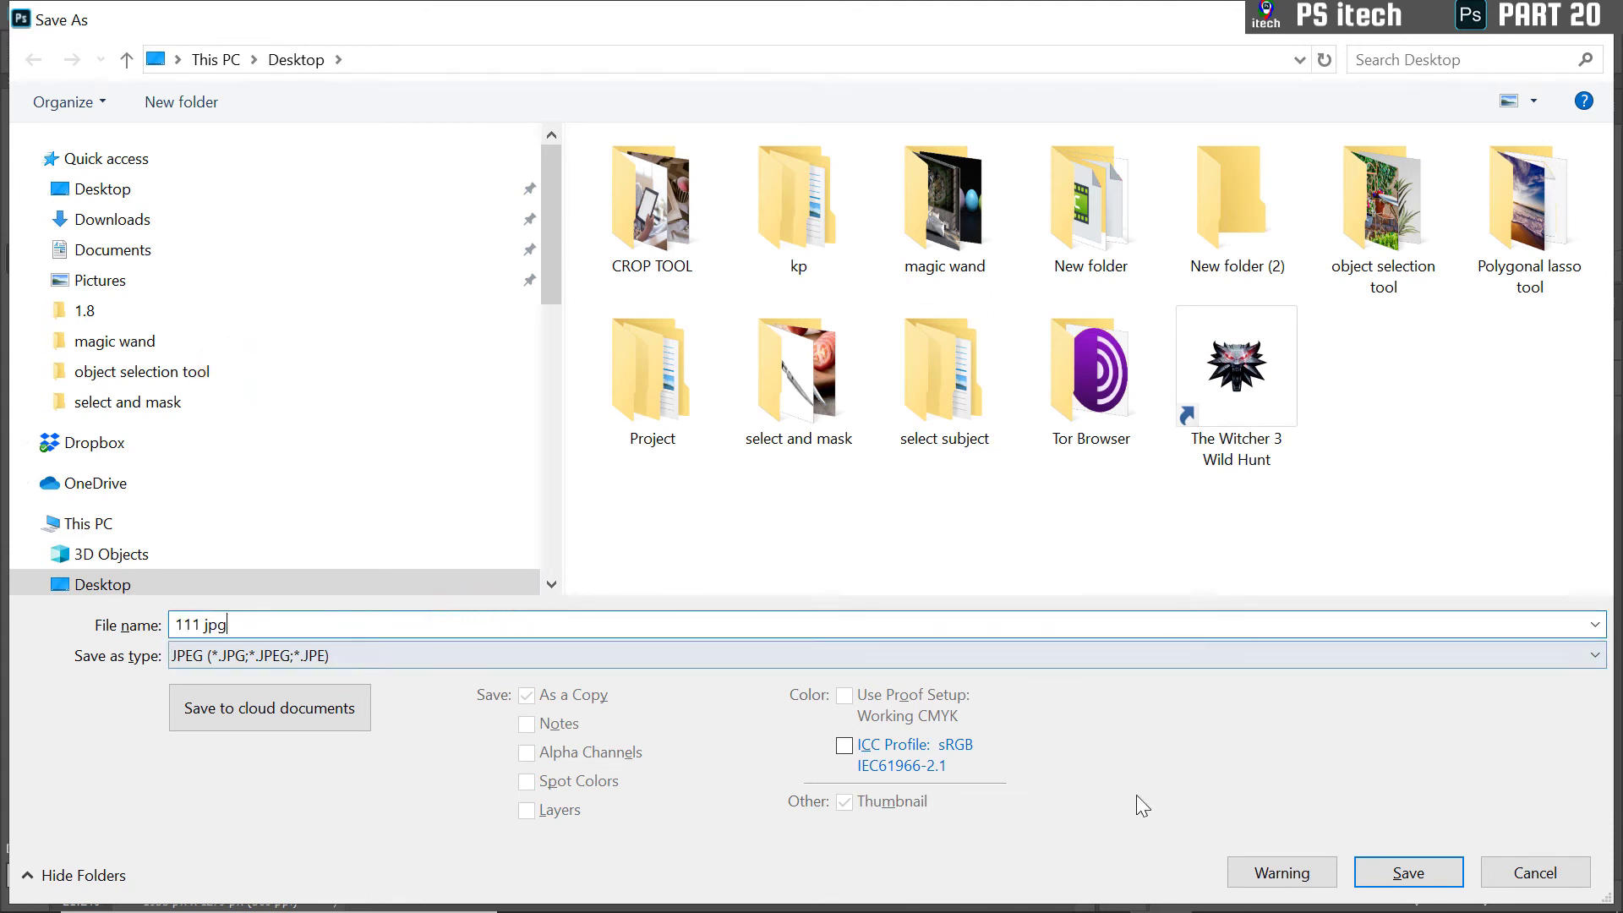
{"action": "left_click", "coordinate": [1408, 884]}
{"action": "left_click", "coordinate": [1028, 243]}
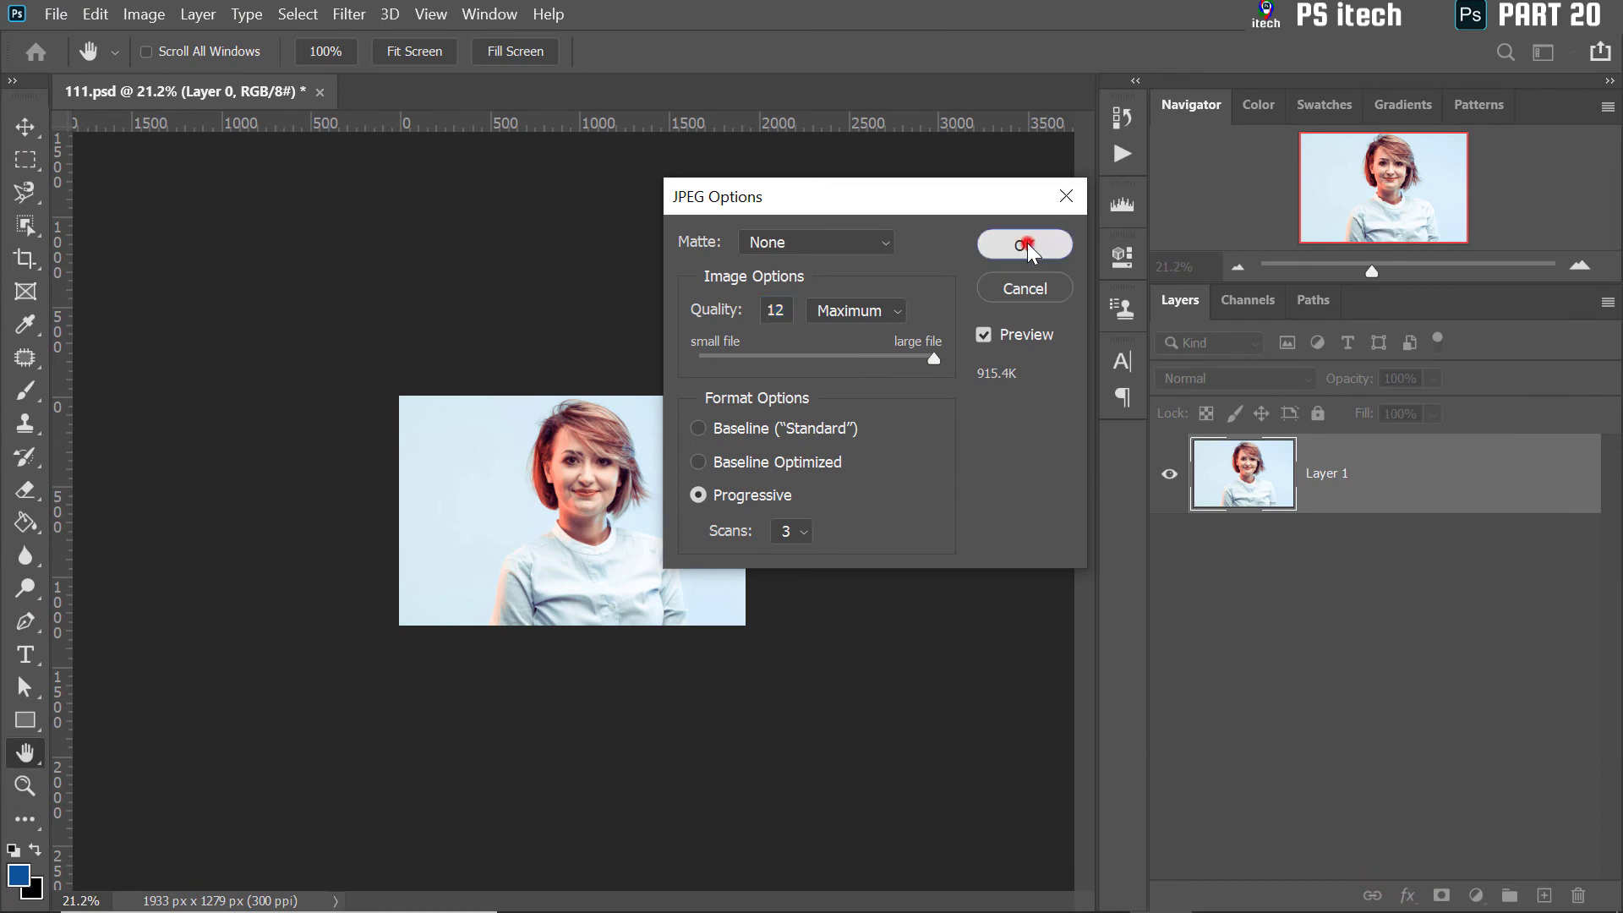
- Open the saved JPEG copy "111 jpg" from the Desktop with the Crop tool active
{"action": "key", "text": "c"}
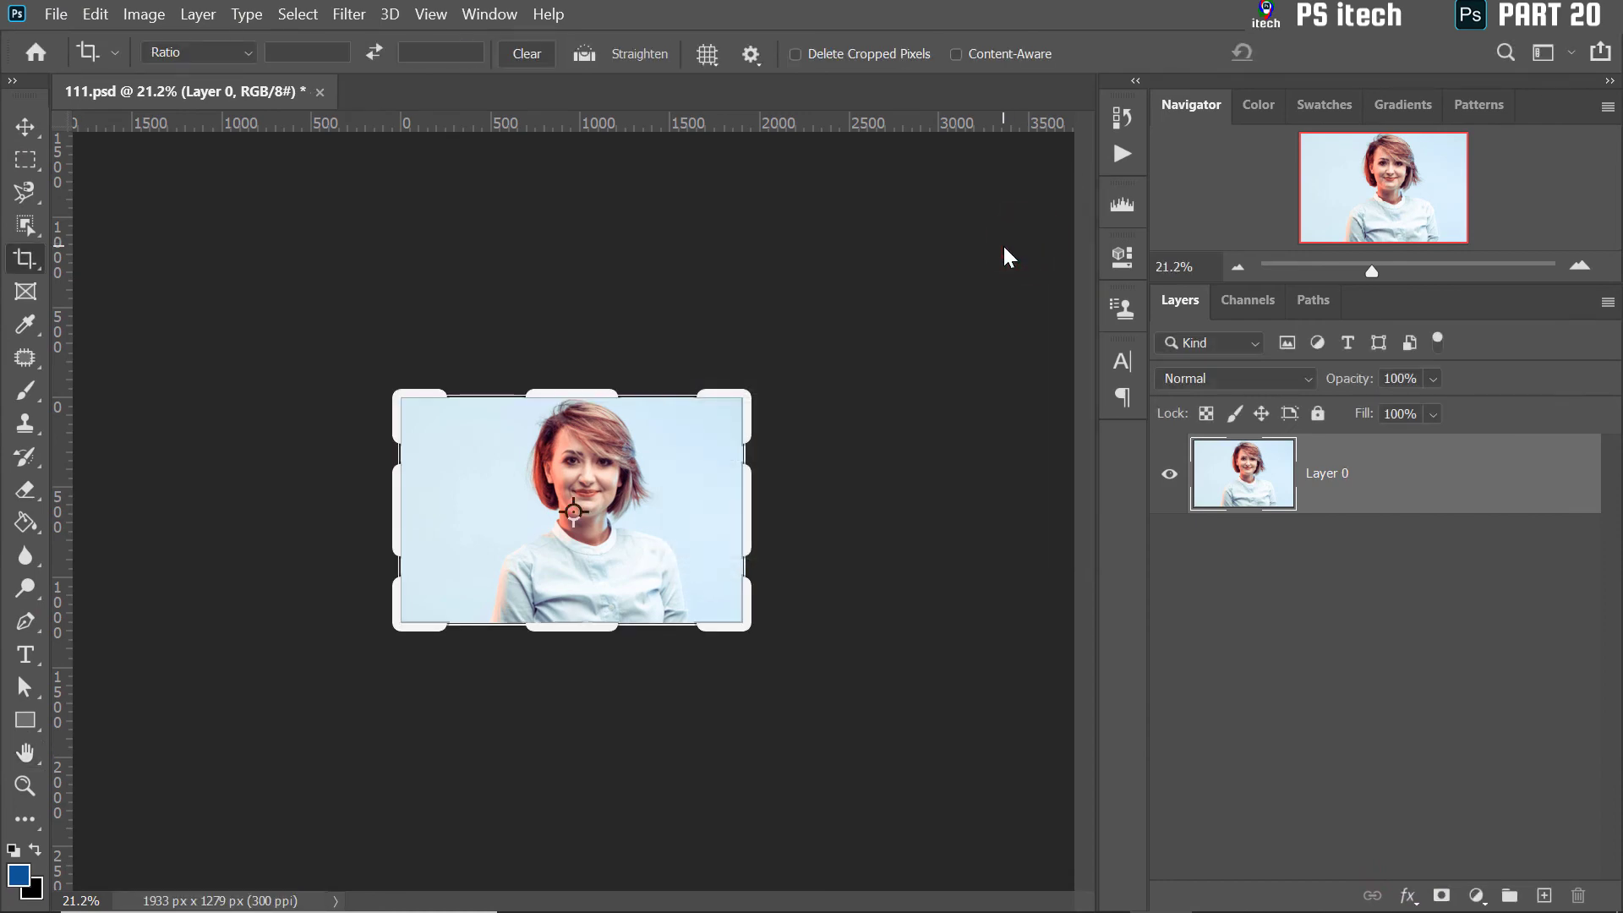
{"action": "key", "text": "ctrl+o"}
{"action": "left_click", "coordinate": [697, 410]}
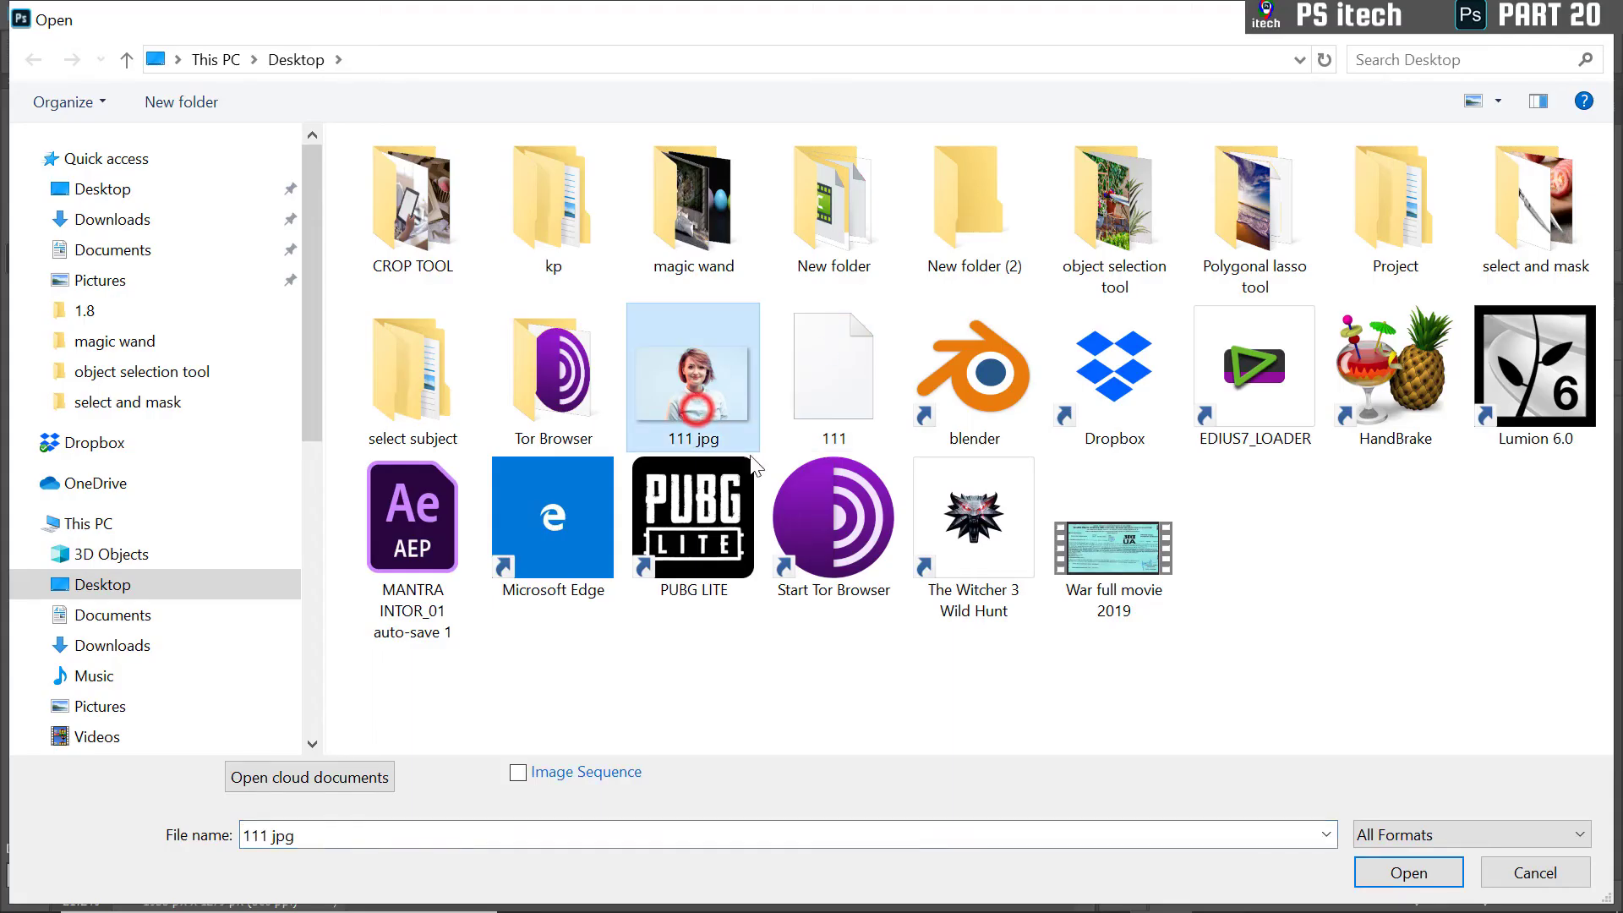
{"action": "double_click", "coordinate": [714, 411]}
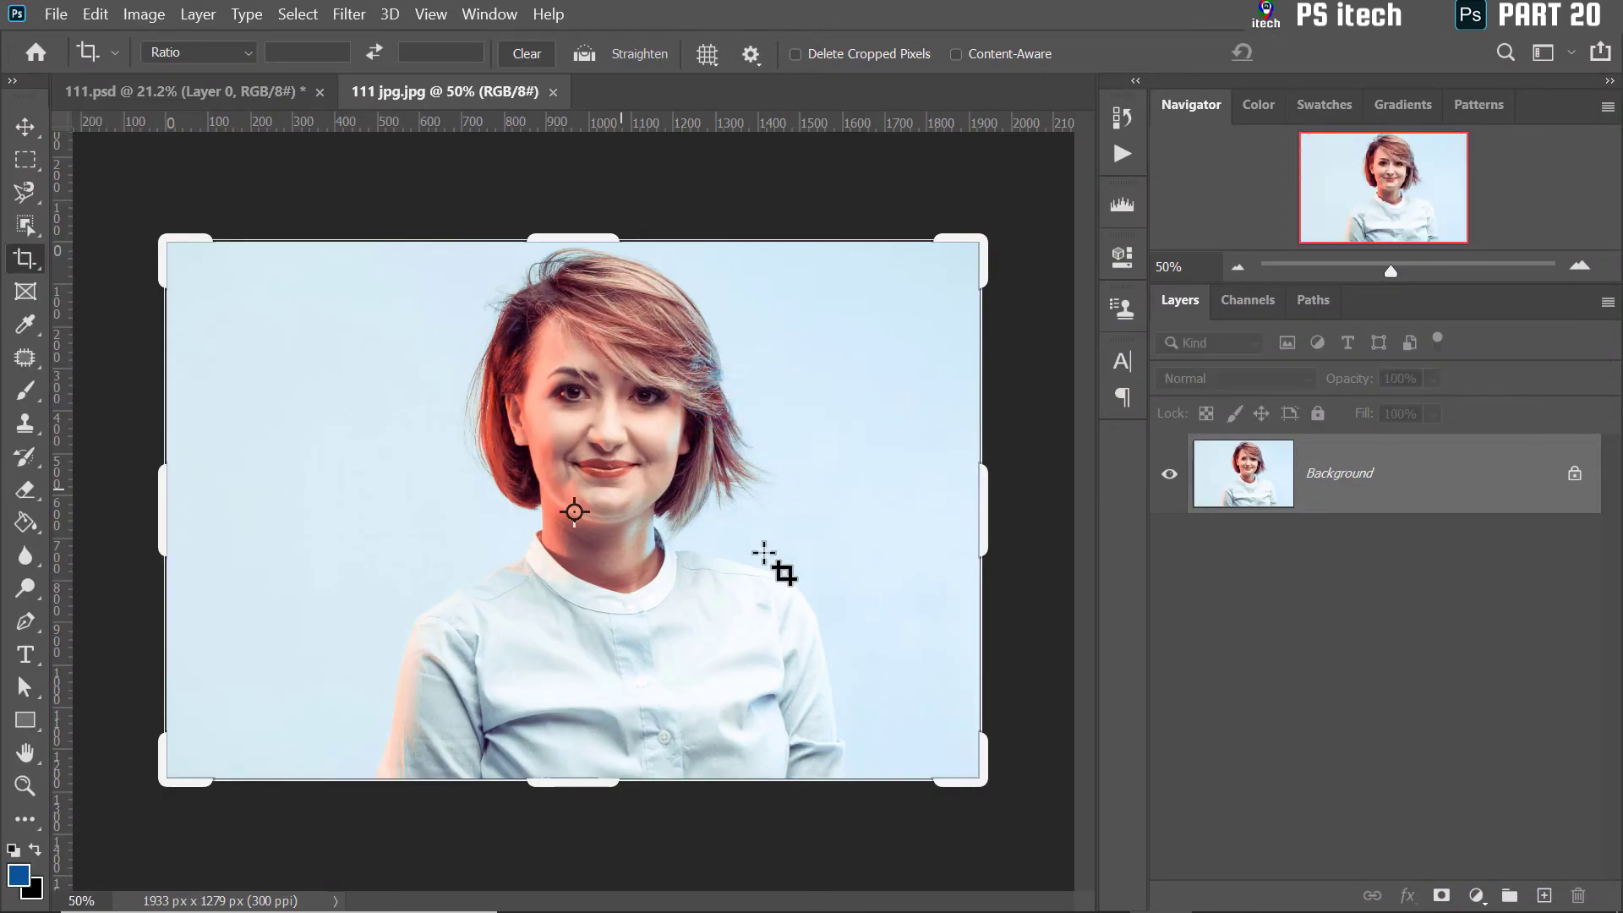
- Extend the crop box beyond the JPEG's lower, left and upper edges to check for hidden image areas
{"action": "left_click_drag", "start_coordinate": [574, 782], "coordinate": [571, 820]}
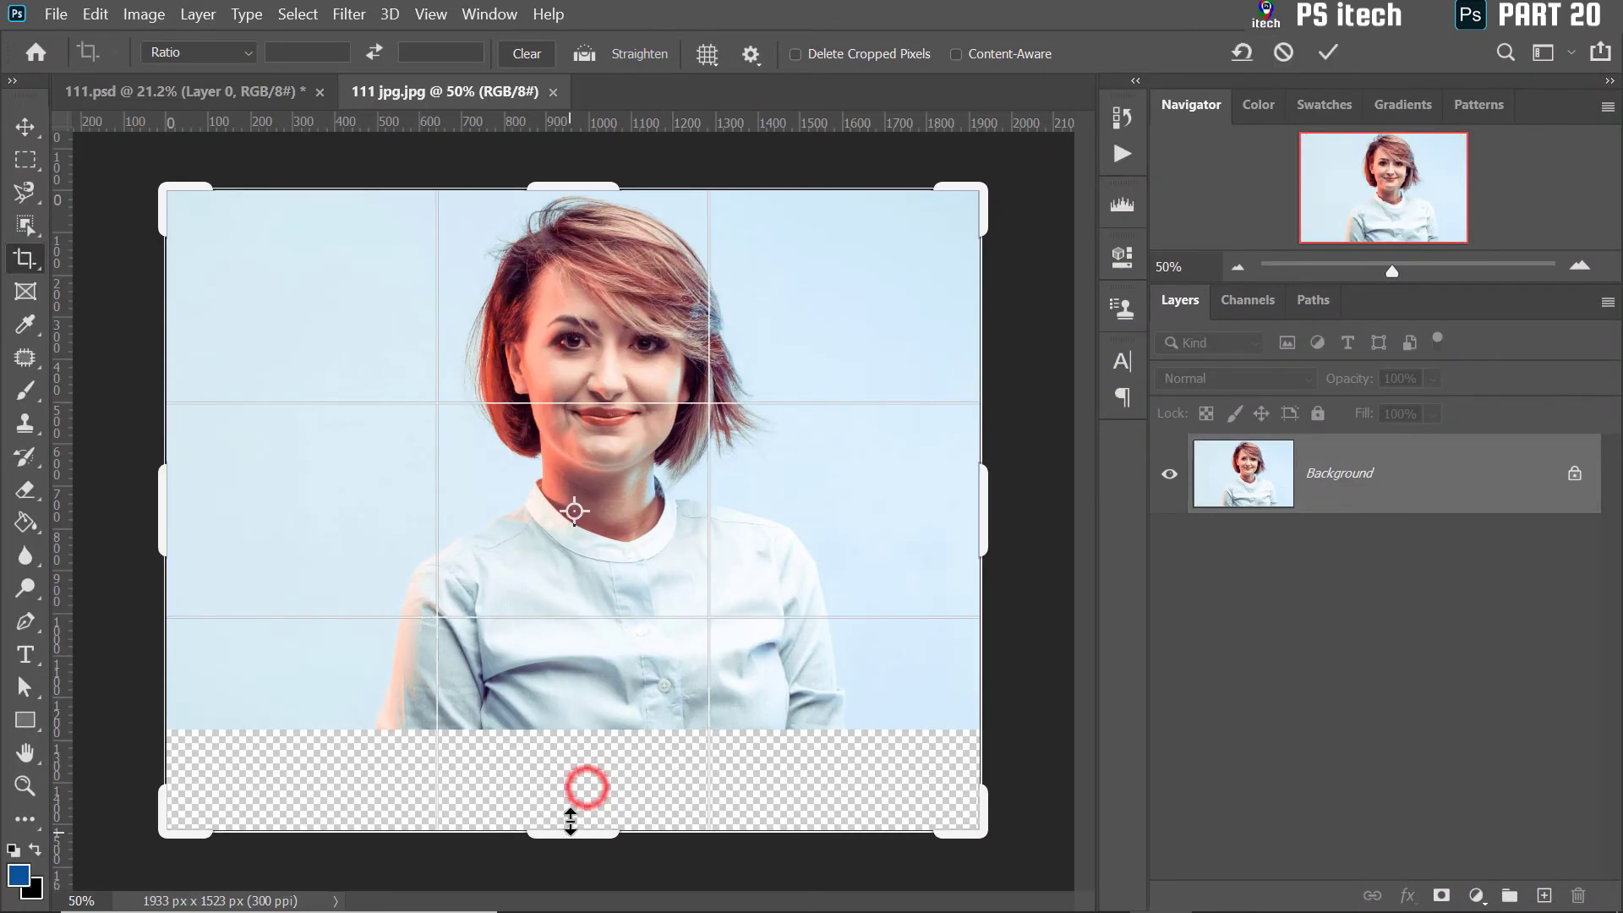
{"action": "left_click_drag", "start_coordinate": [166, 504], "coordinate": [80, 504]}
{"action": "left_click_drag", "start_coordinate": [606, 180], "coordinate": [622, 132]}
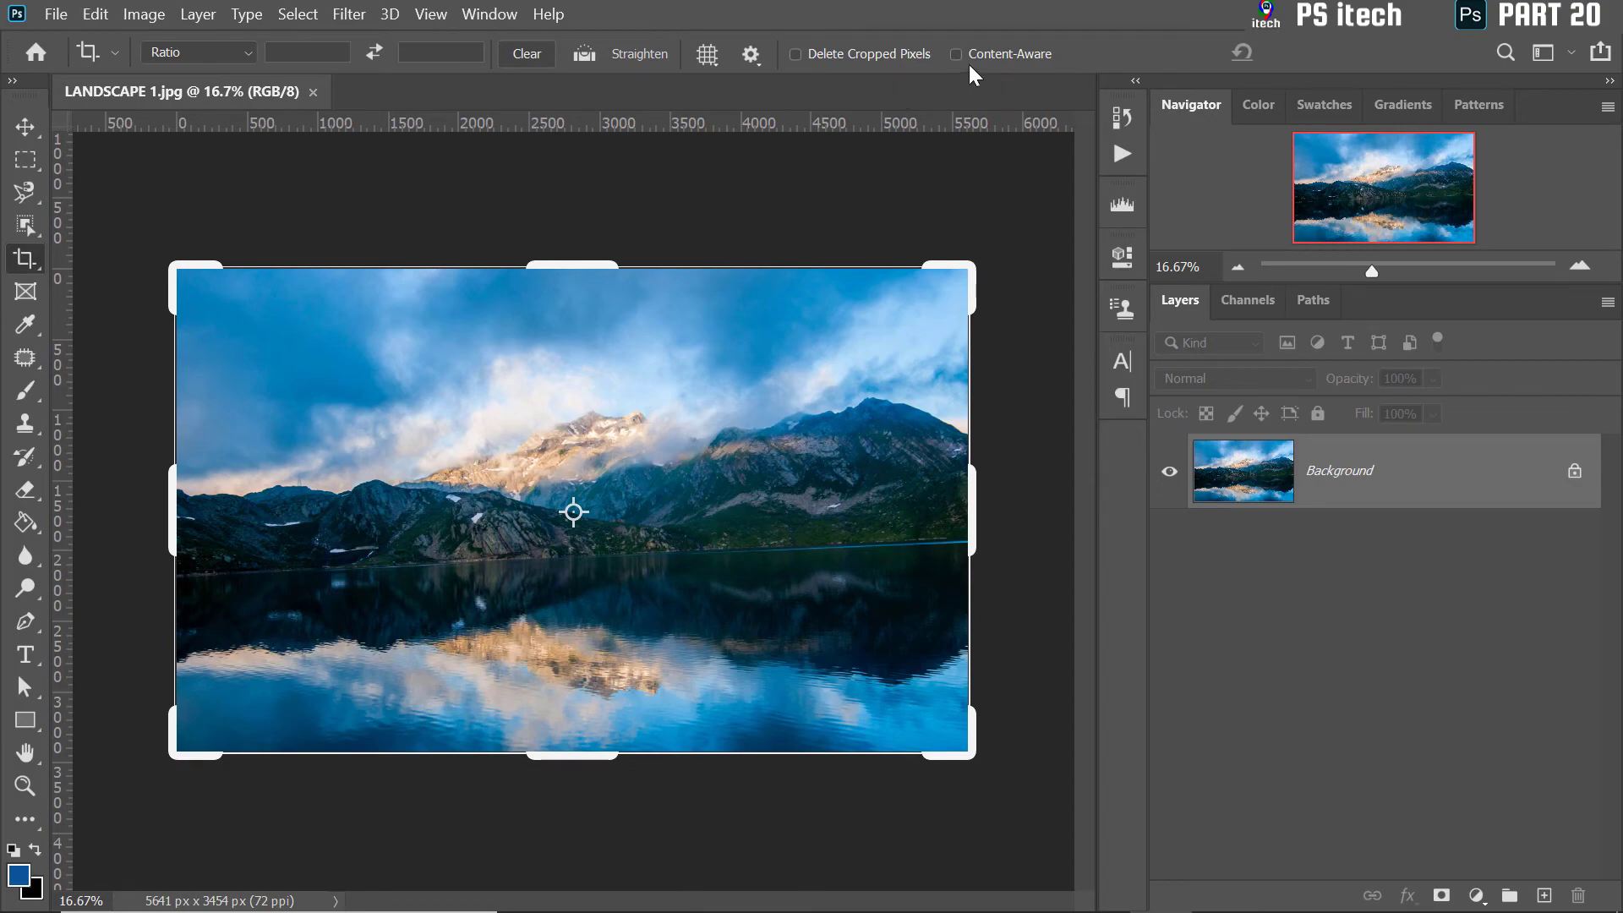
- Extend the landscape photo's canvas upward to about 5641 × 3718 px with Content-Aware enabled and apply the crop
{"action": "left_click", "coordinate": [955, 54]}
{"action": "left_click_drag", "start_coordinate": [569, 268], "coordinate": [569, 248]}
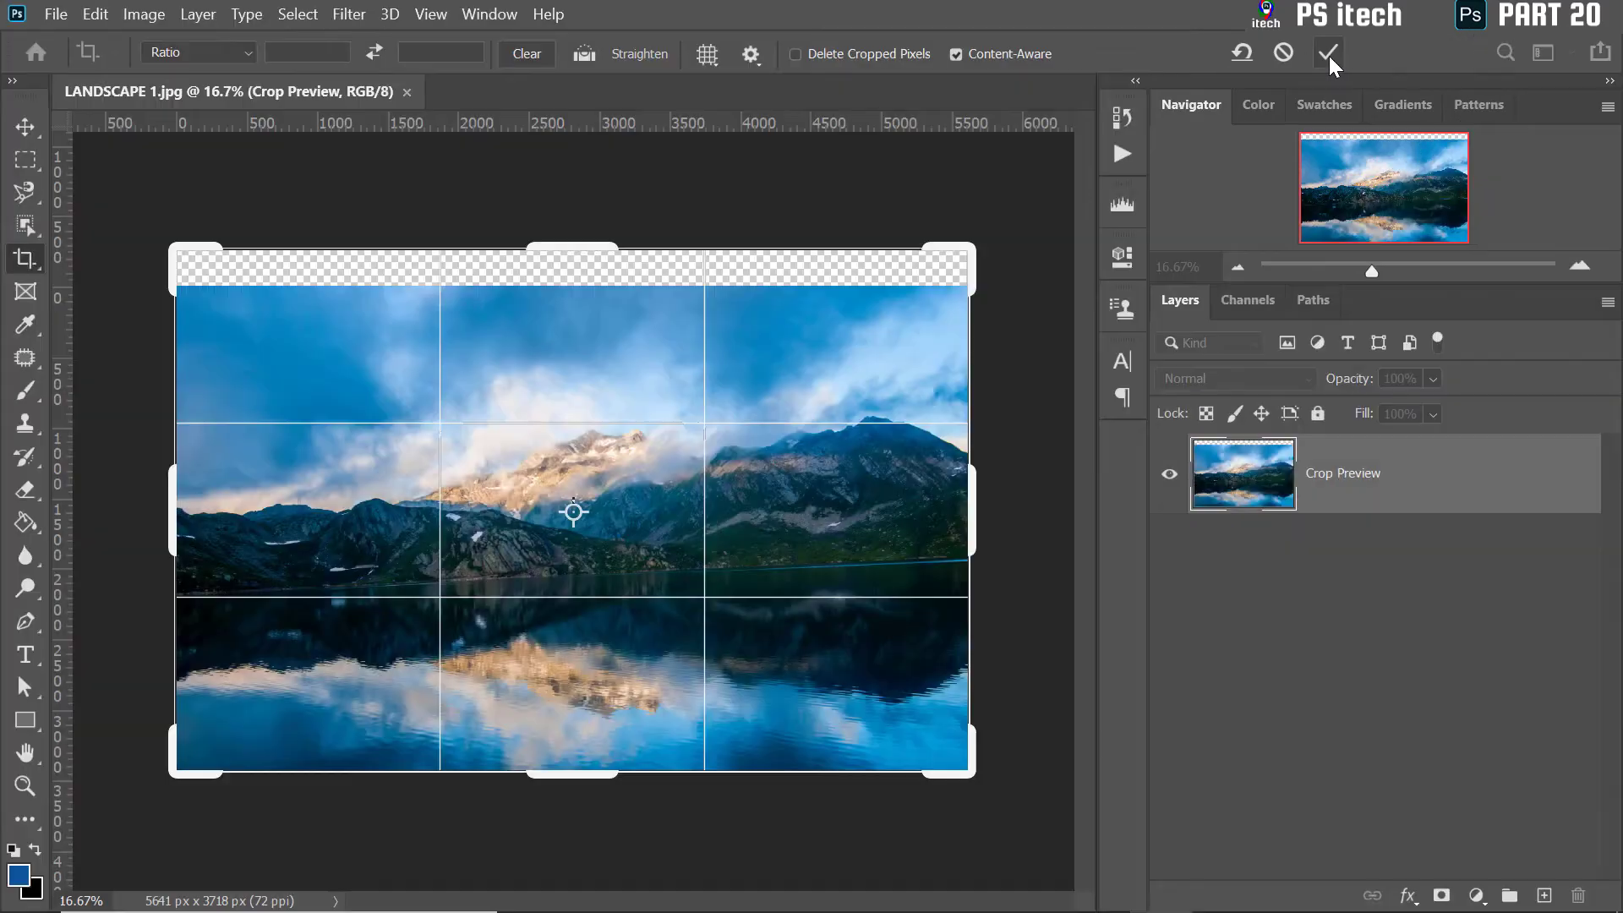
{"action": "left_click", "coordinate": [1327, 54]}
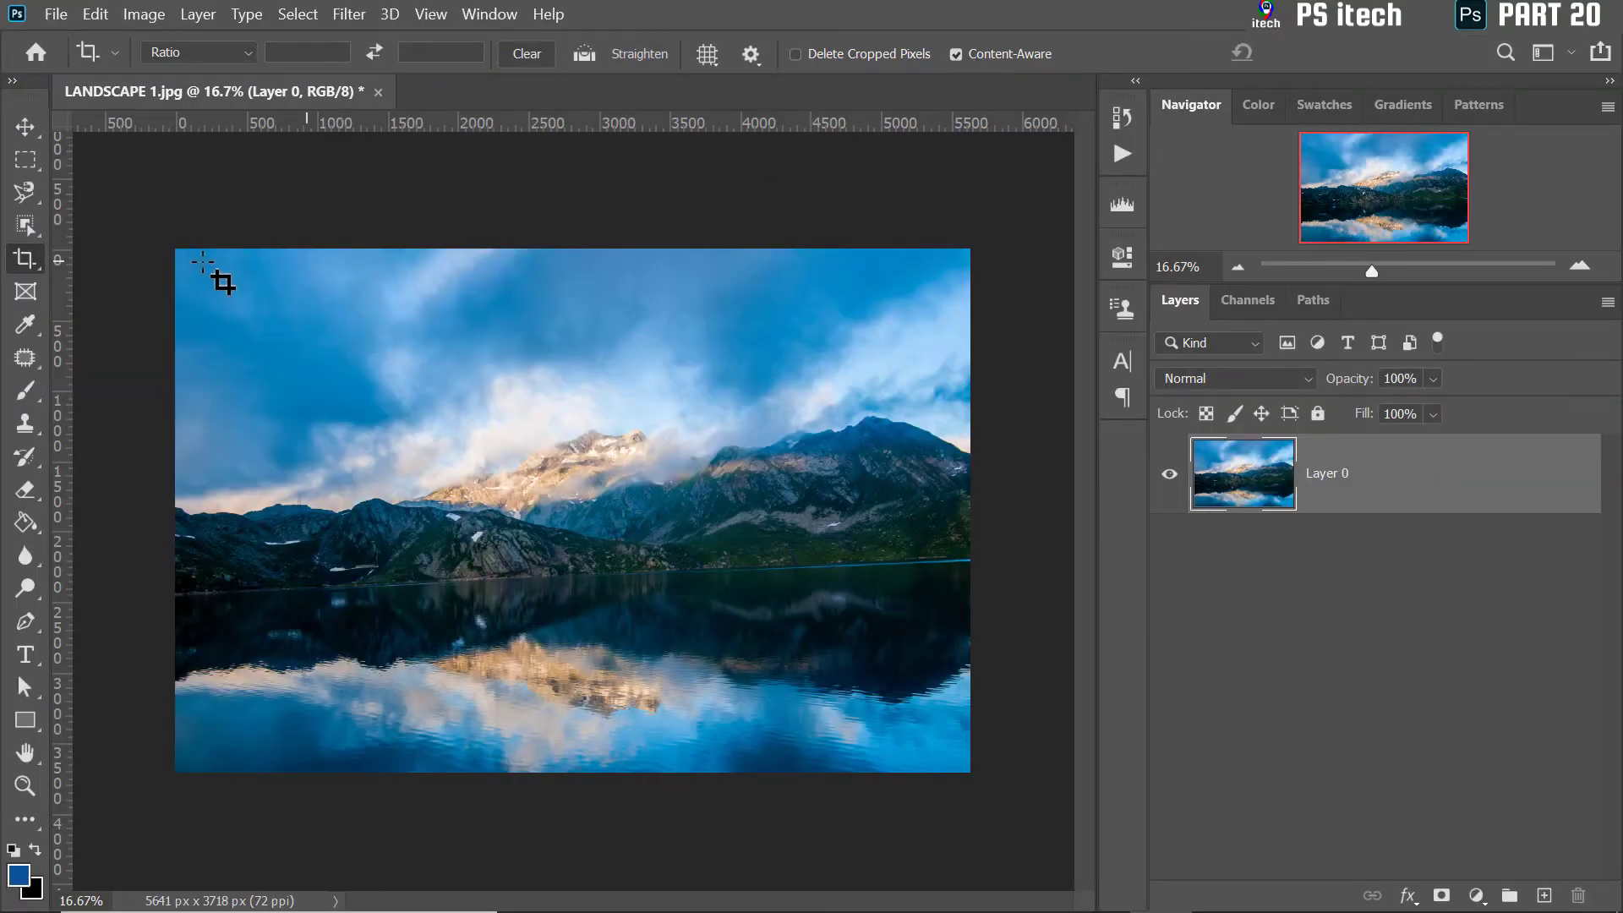
- Extend the landscape's left edge with Content-Aware to about 6345 × 3718 px, then inspect the filled area up close
{"action": "left_click", "coordinate": [1238, 269]}
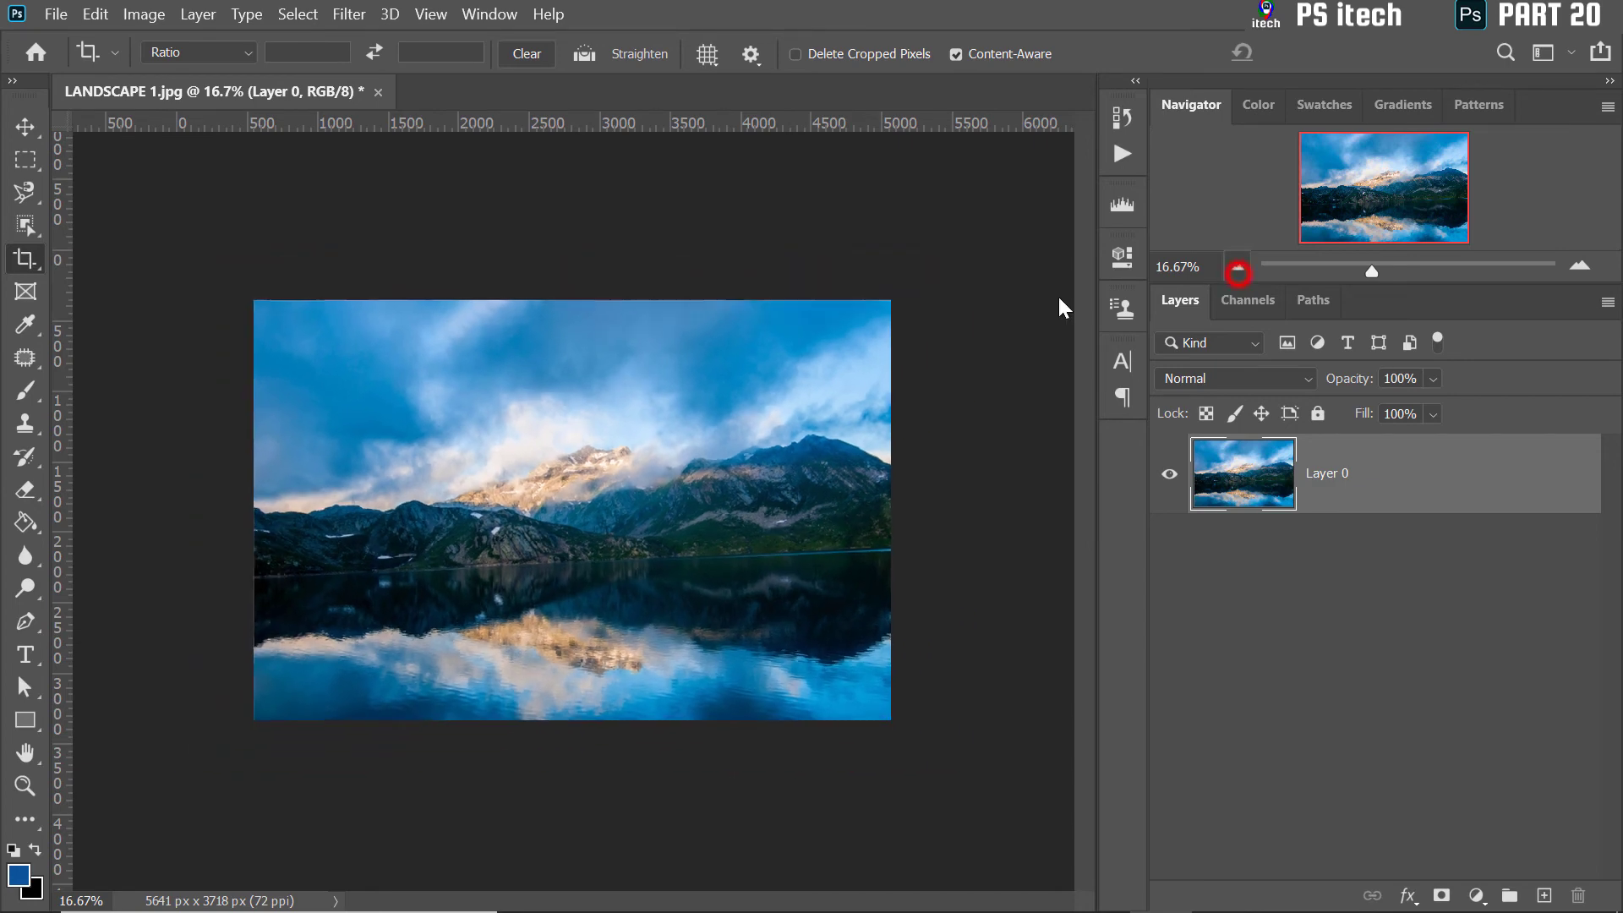
{"action": "left_click_drag", "start_coordinate": [869, 316], "coordinate": [262, 714]}
{"action": "left_click_drag", "start_coordinate": [253, 513], "coordinate": [236, 513]}
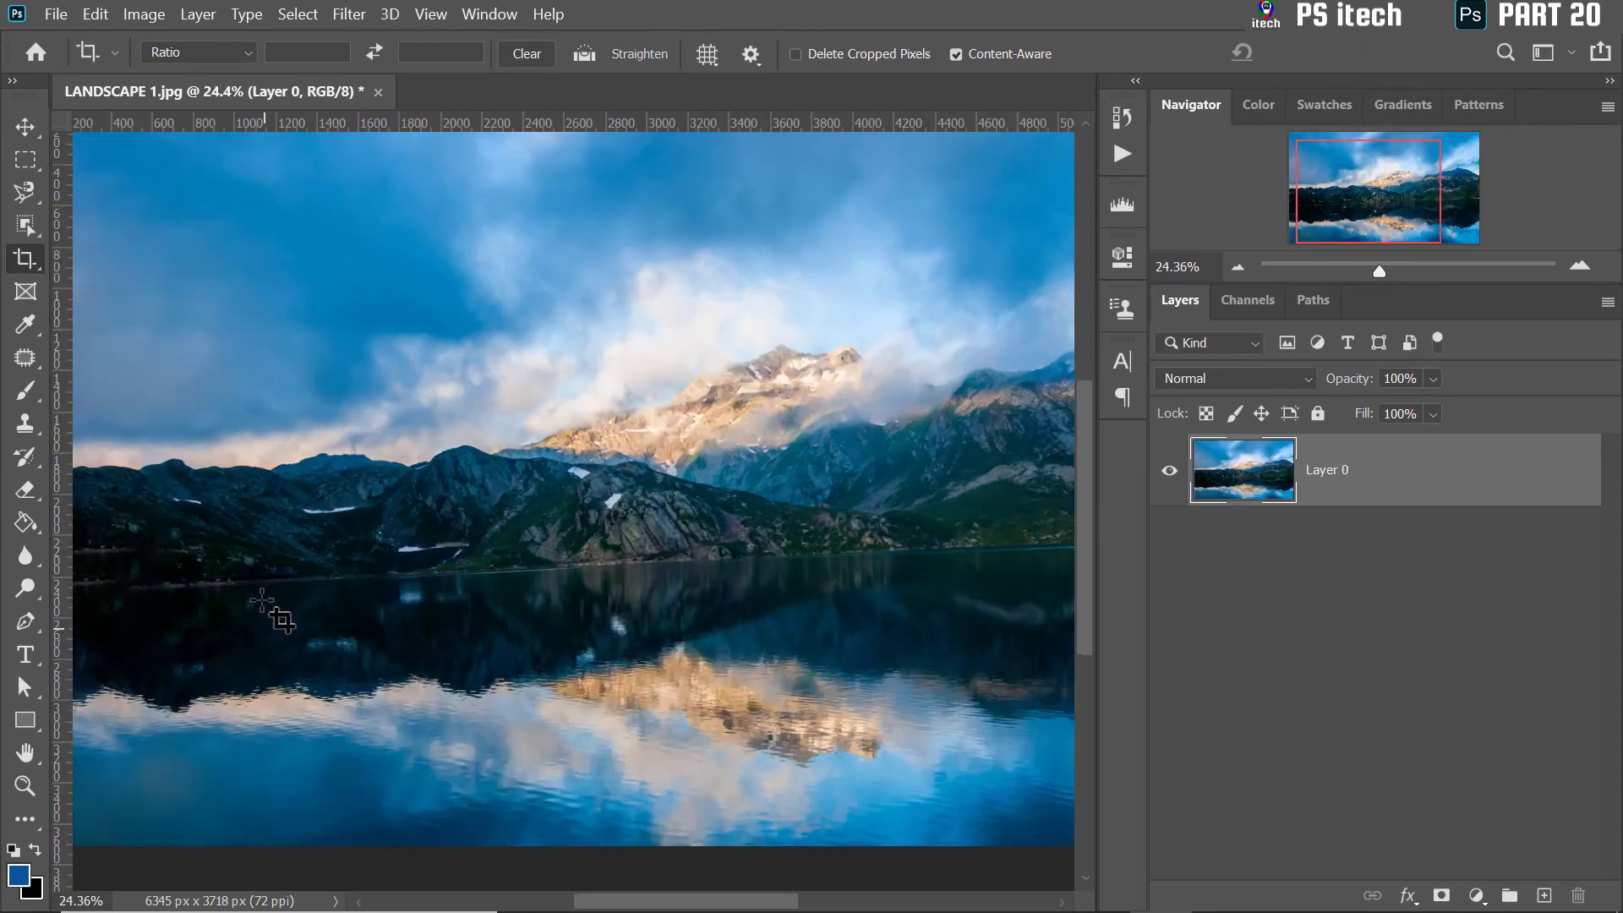
{"action": "scroll", "coordinate": [262, 601], "scroll_direction": "up", "scroll_amount": 4}
{"action": "left_click_drag", "start_coordinate": [288, 604], "coordinate": [623, 495]}
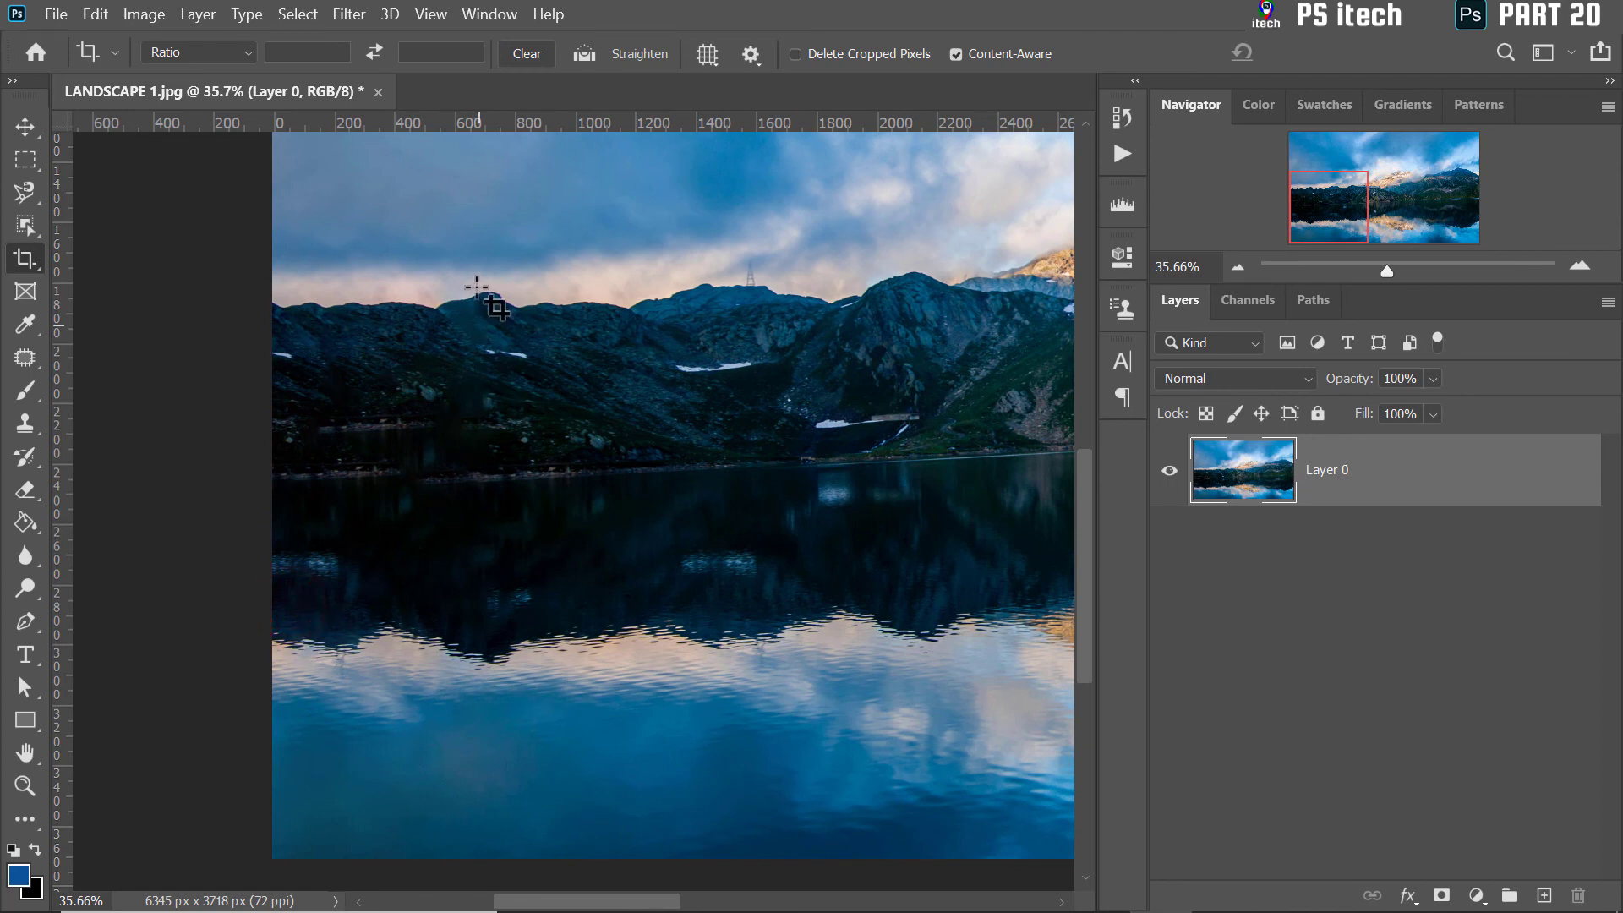
{"action": "left_click_drag", "start_coordinate": [476, 442], "coordinate": [502, 510]}
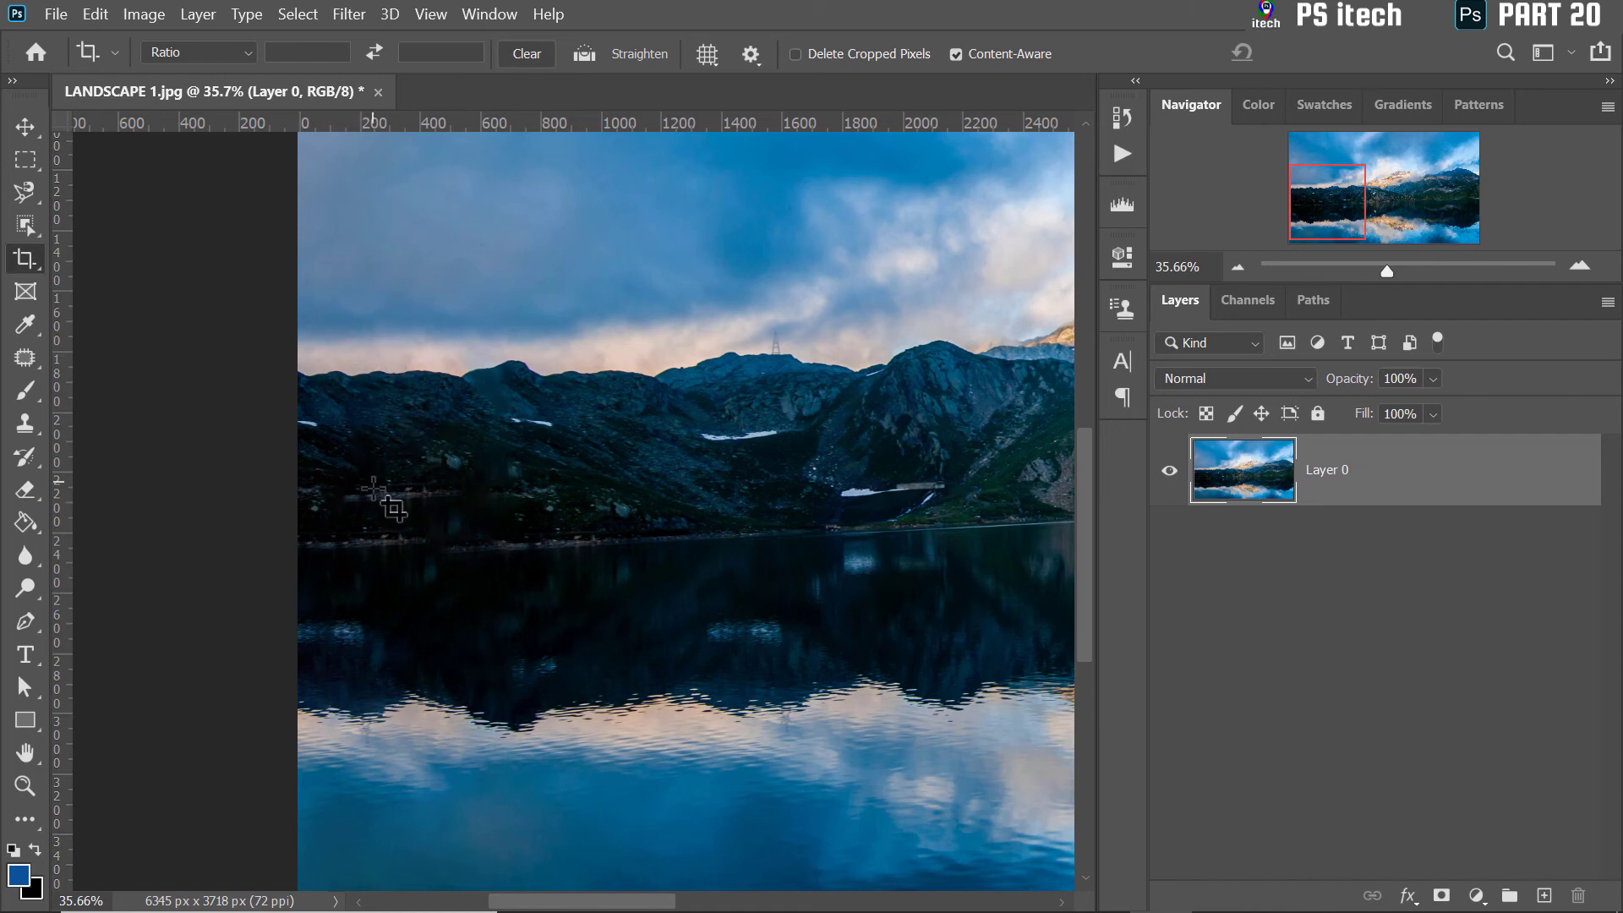
{"action": "left_click_drag", "start_coordinate": [624, 386], "coordinate": [460, 598]}
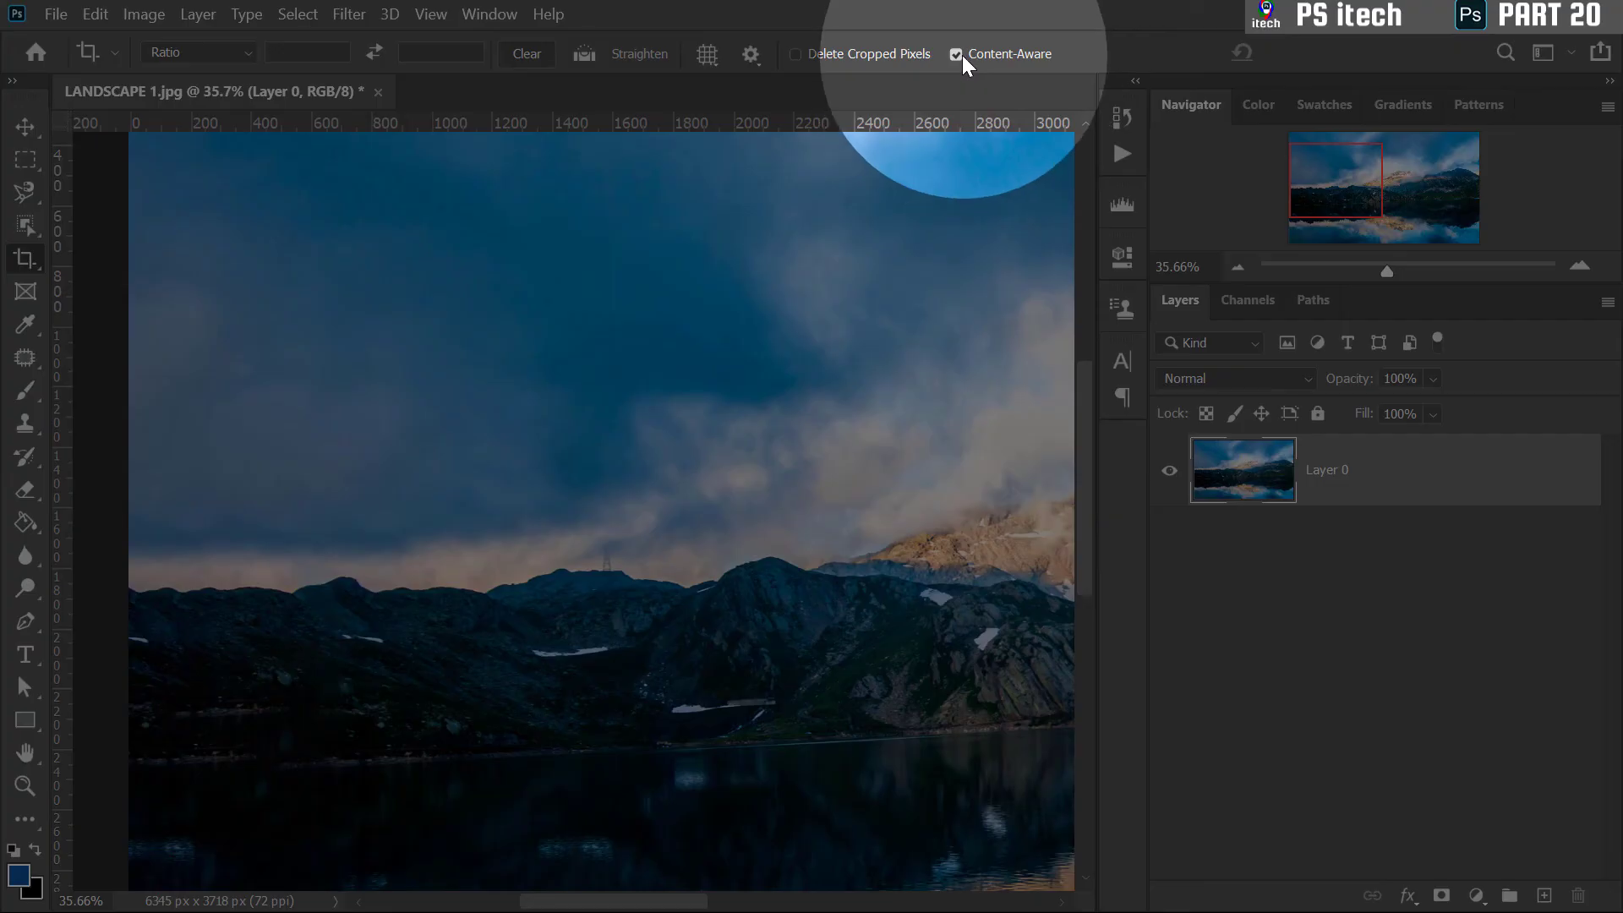
- Turn Content-Aware off and extend the landscape's canvas upward to about 6345 × 4276 px, applying the crop
{"action": "left_click", "coordinate": [956, 54]}
{"action": "scroll", "coordinate": [568, 373], "scroll_direction": "down", "scroll_amount": 5}
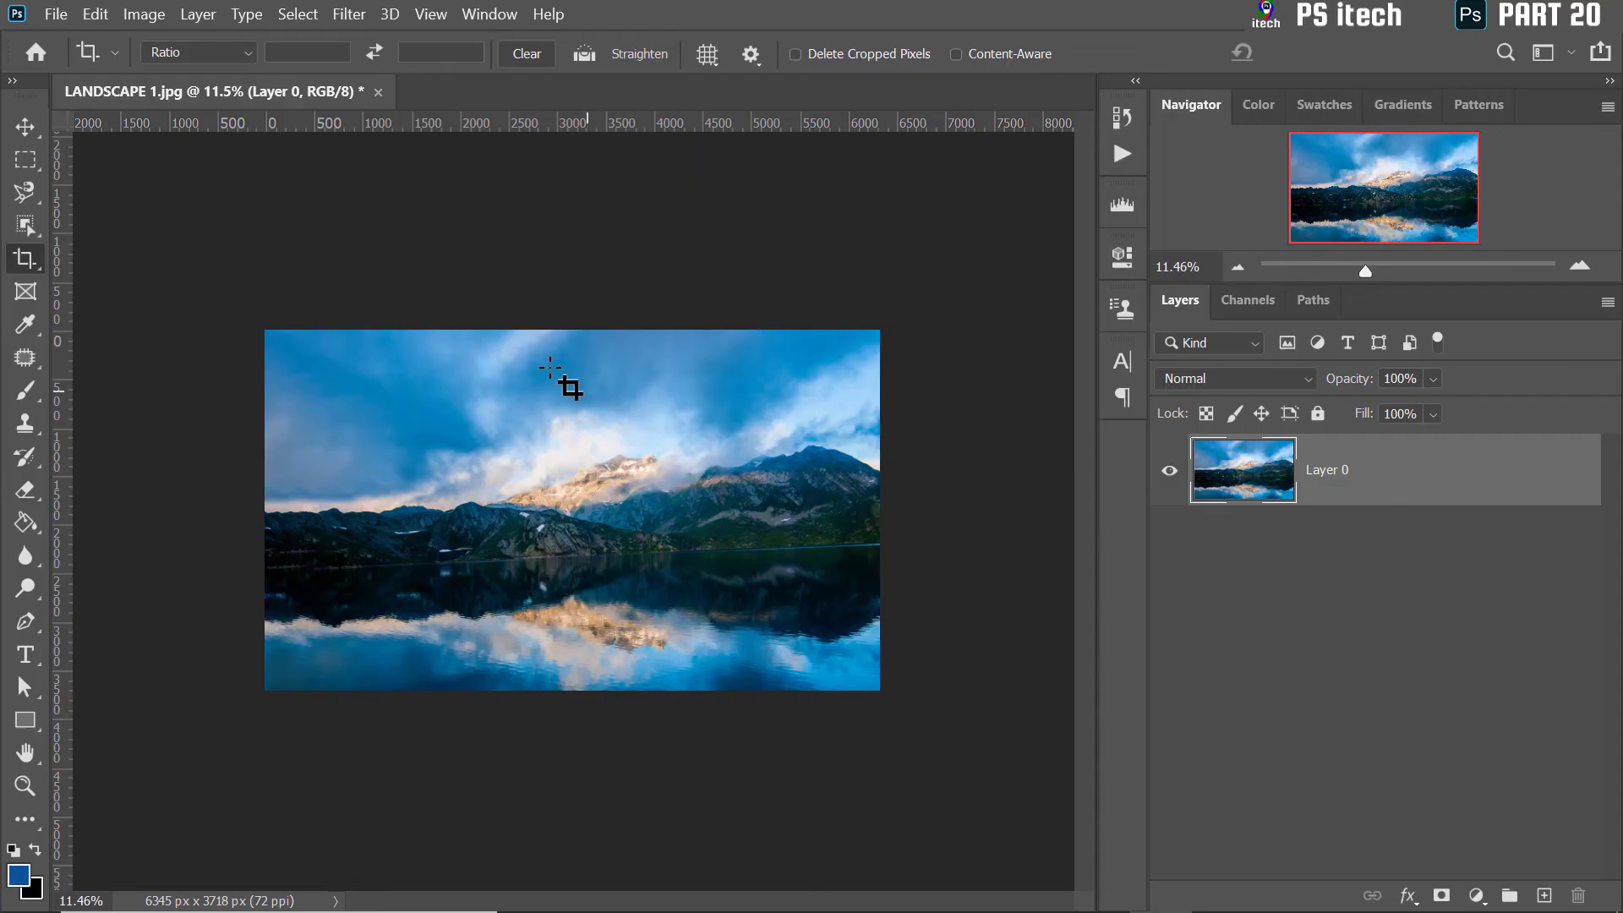
{"action": "left_click_drag", "start_coordinate": [228, 293], "coordinate": [912, 686]}
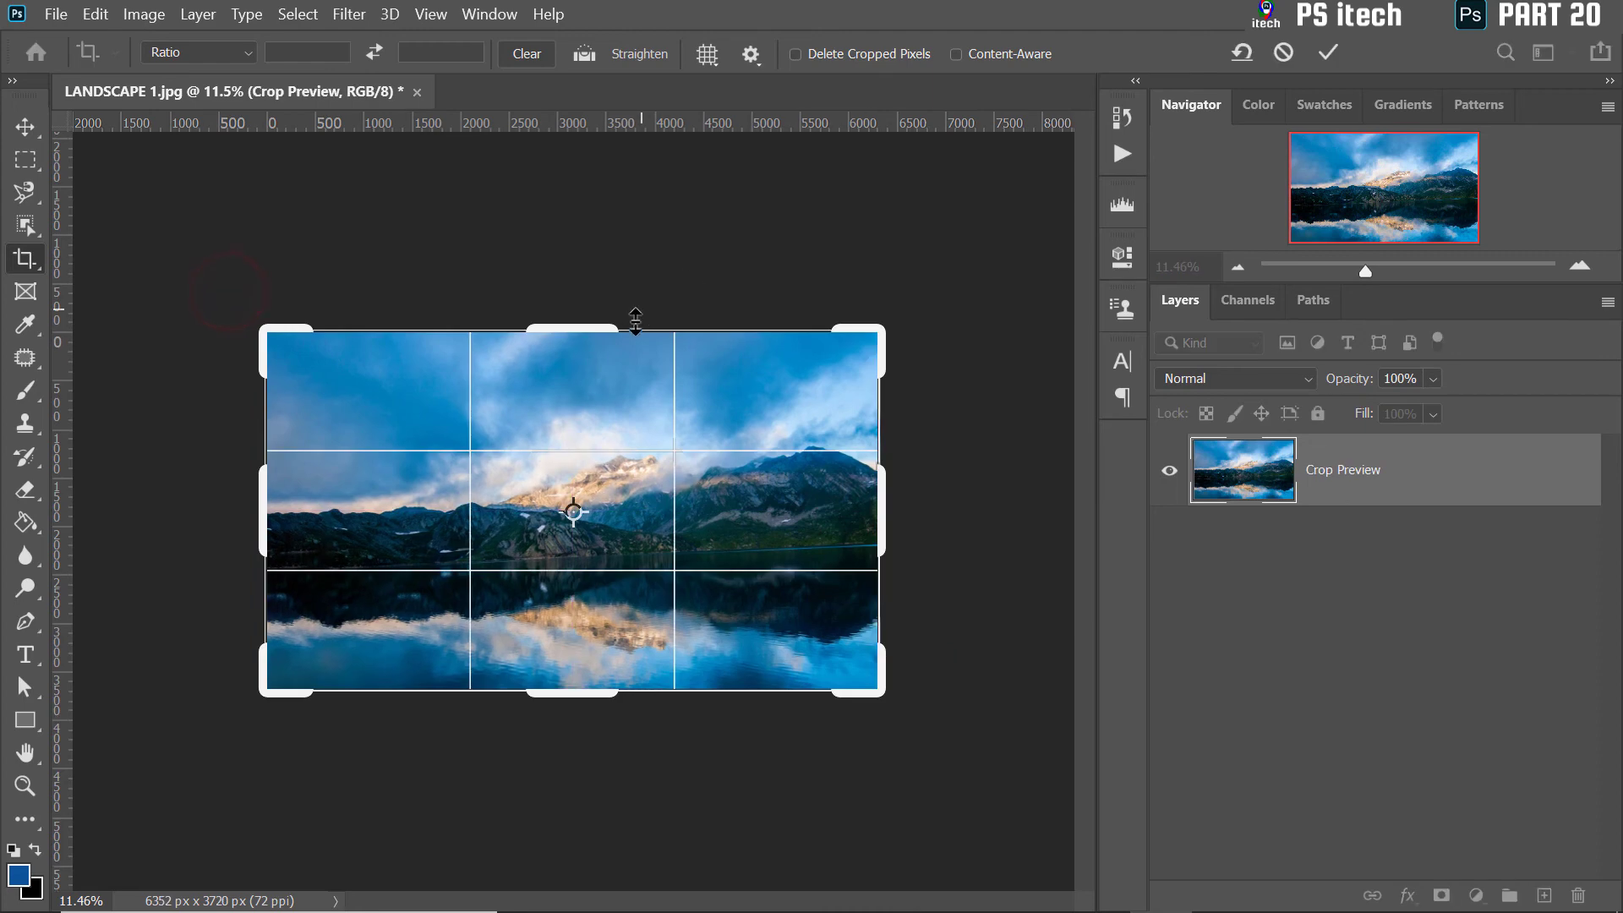
{"action": "left_click_drag", "start_coordinate": [626, 330], "coordinate": [623, 322]}
{"action": "double_click", "coordinate": [588, 391]}
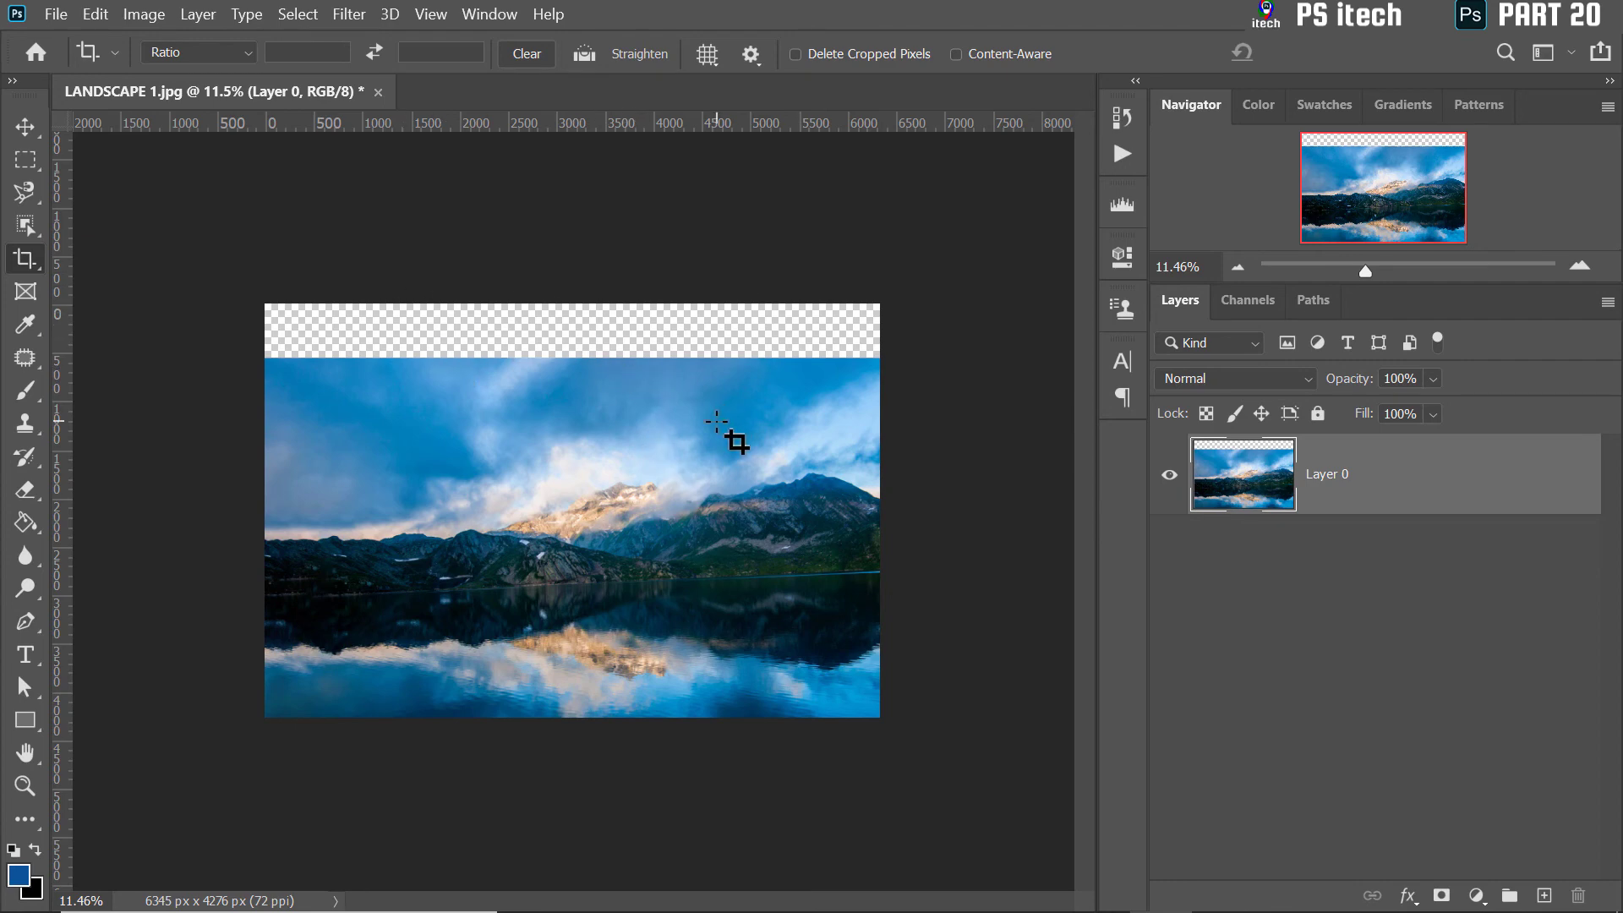
- Extend the canvas past the landscape's right and lower edges, trimming its left edge, to about 7126 × 6191 px, and apply
{"action": "left_click_drag", "start_coordinate": [292, 336], "coordinate": [887, 743]}
{"action": "left_click_drag", "start_coordinate": [875, 544], "coordinate": [874, 529]}
{"action": "left_click_drag", "start_coordinate": [643, 617], "coordinate": [564, 811]}
{"action": "double_click", "coordinate": [683, 465]}
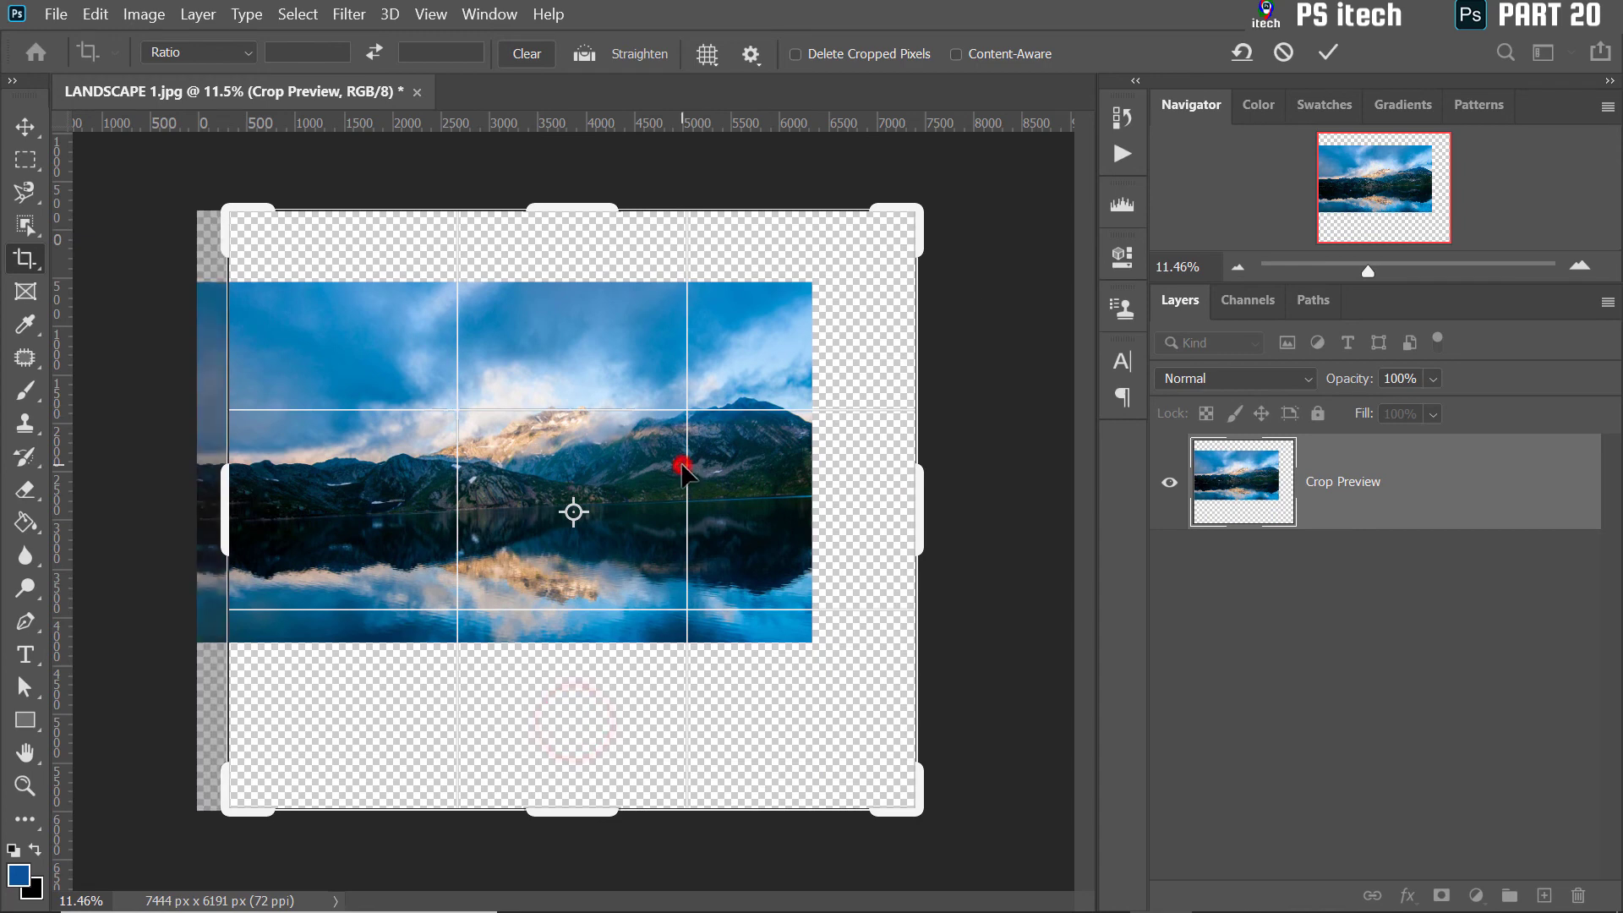
- Close LANDSCAPE 1.jpg without saving the changes
{"action": "right_click", "coordinate": [369, 82]}
{"action": "left_click", "coordinate": [412, 124]}
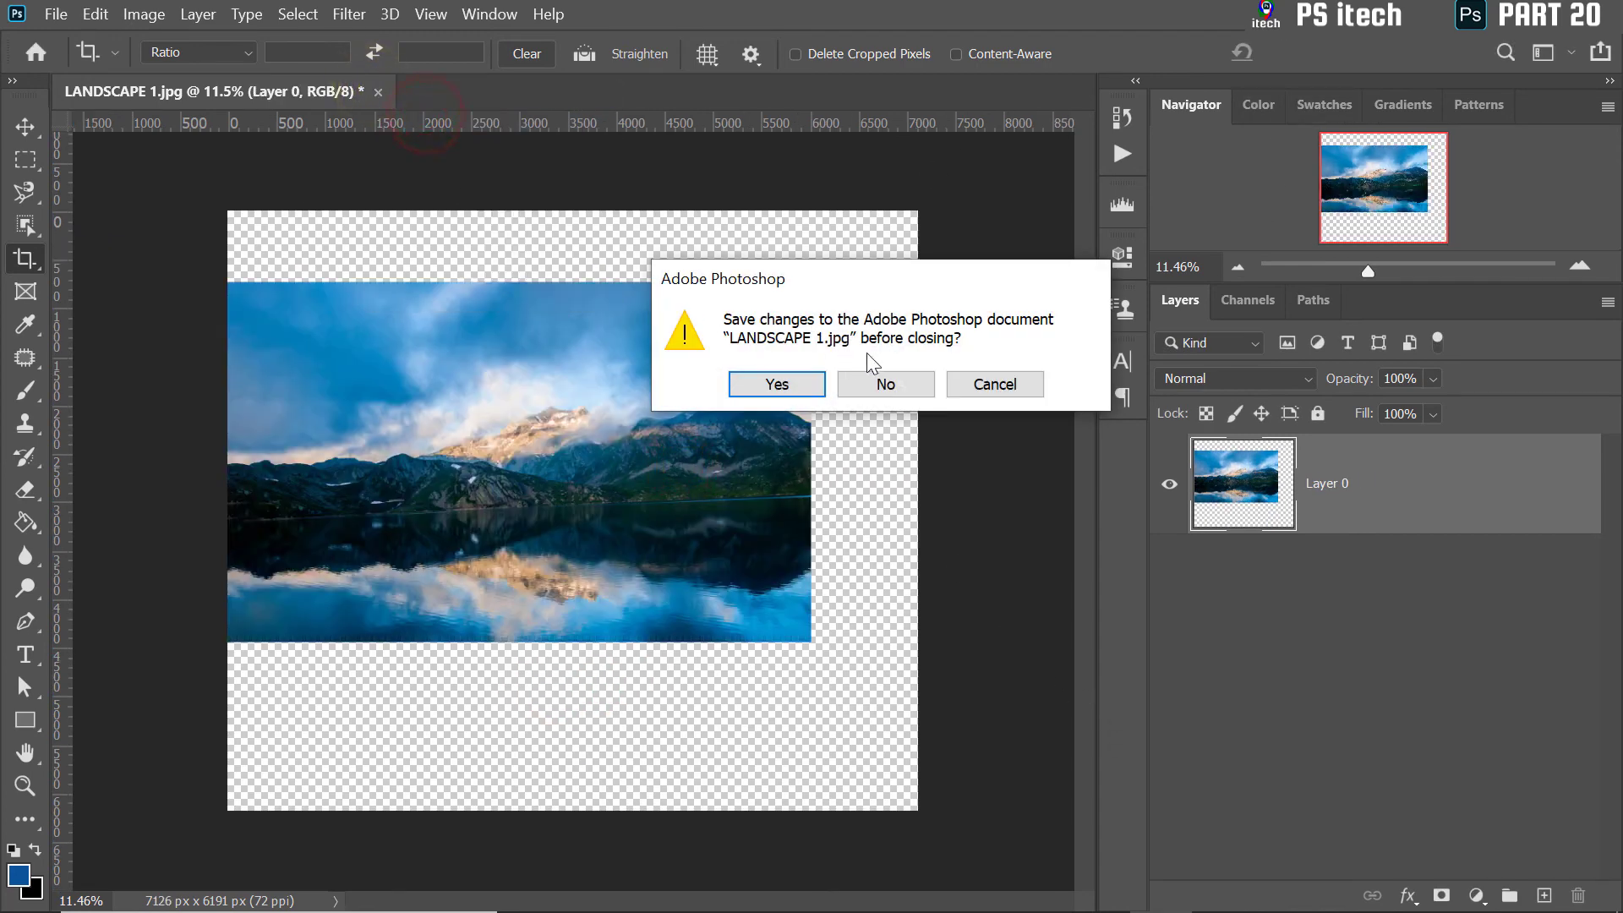
{"action": "left_click", "coordinate": [874, 382]}
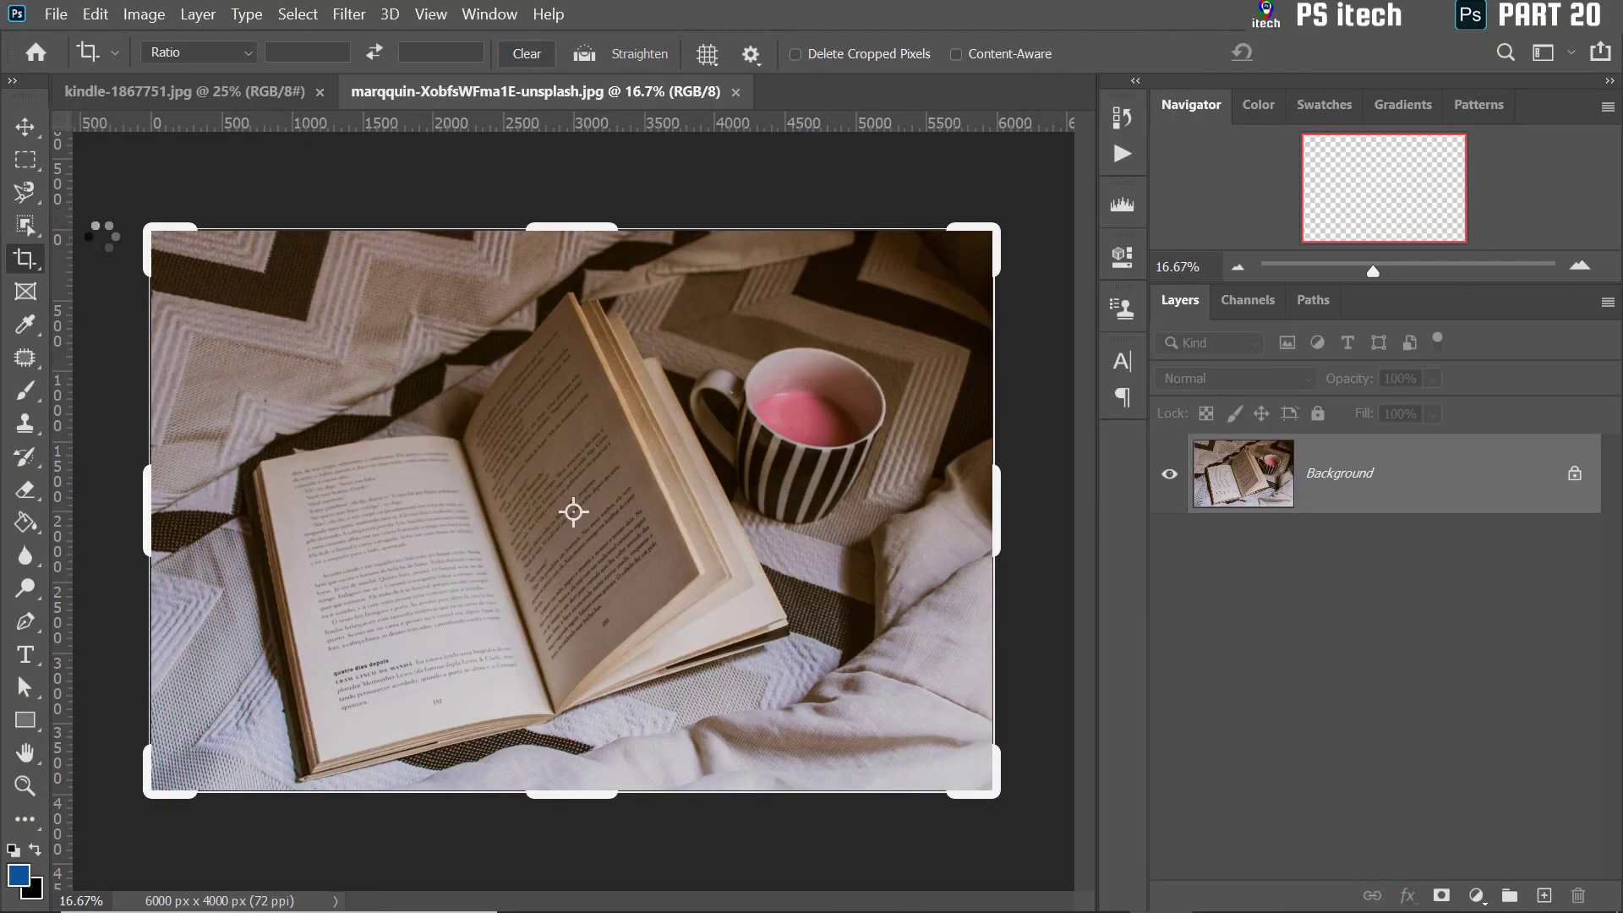
- With the Perspective Crop tool, place the four corners around the open book's right page, fine-tune its upper edge and apply the crop
{"action": "right_click", "coordinate": [26, 264]}
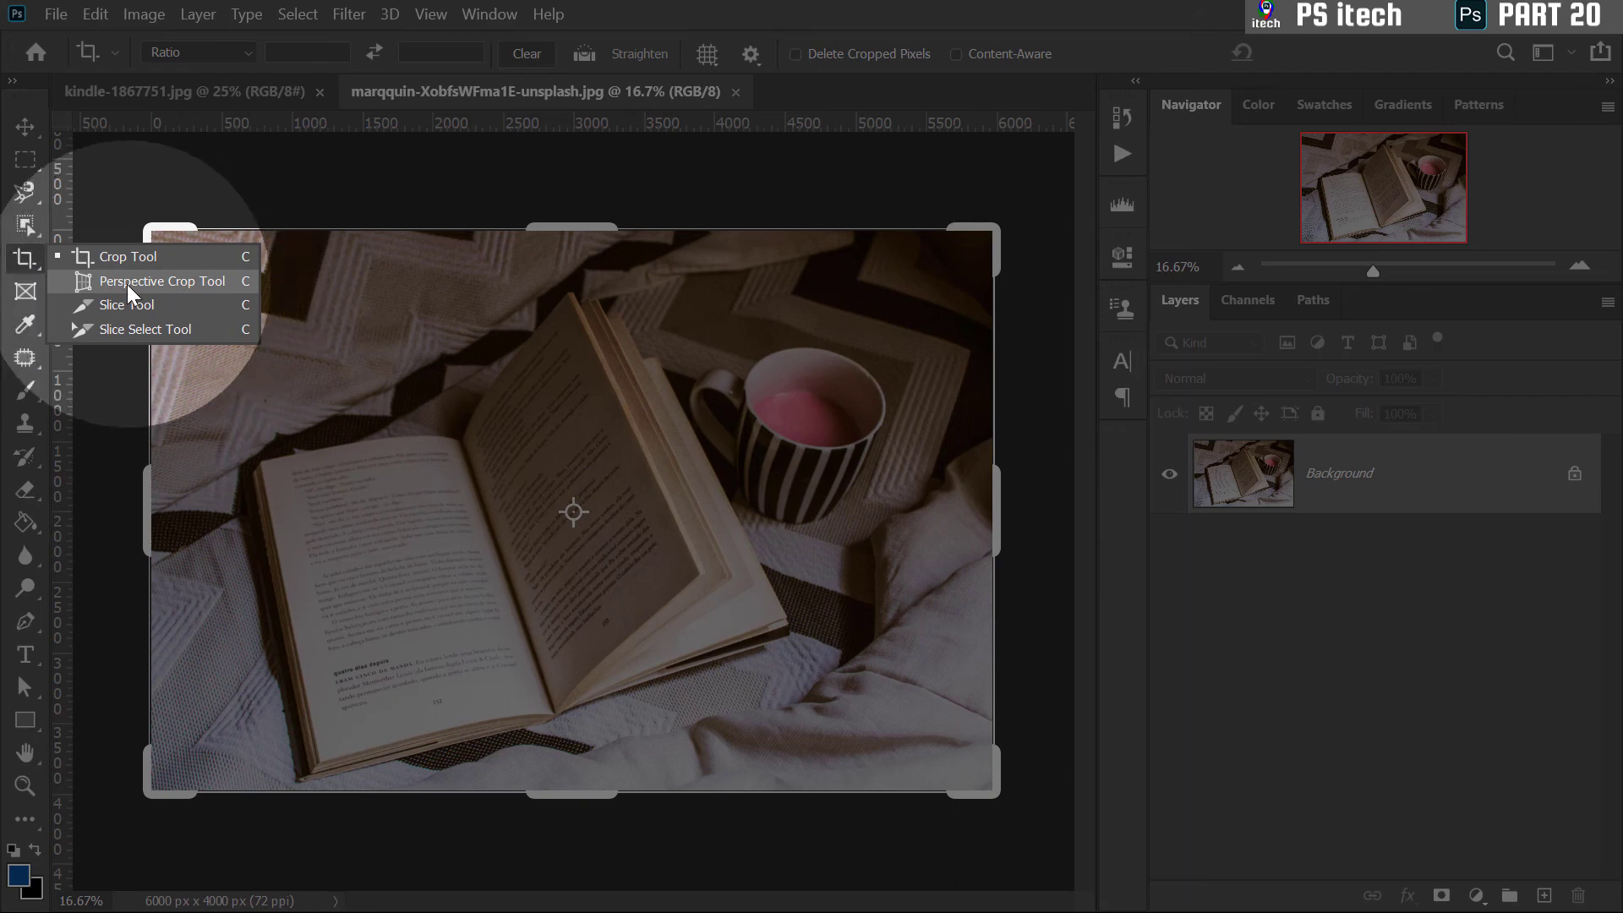
{"action": "left_click", "coordinate": [150, 284]}
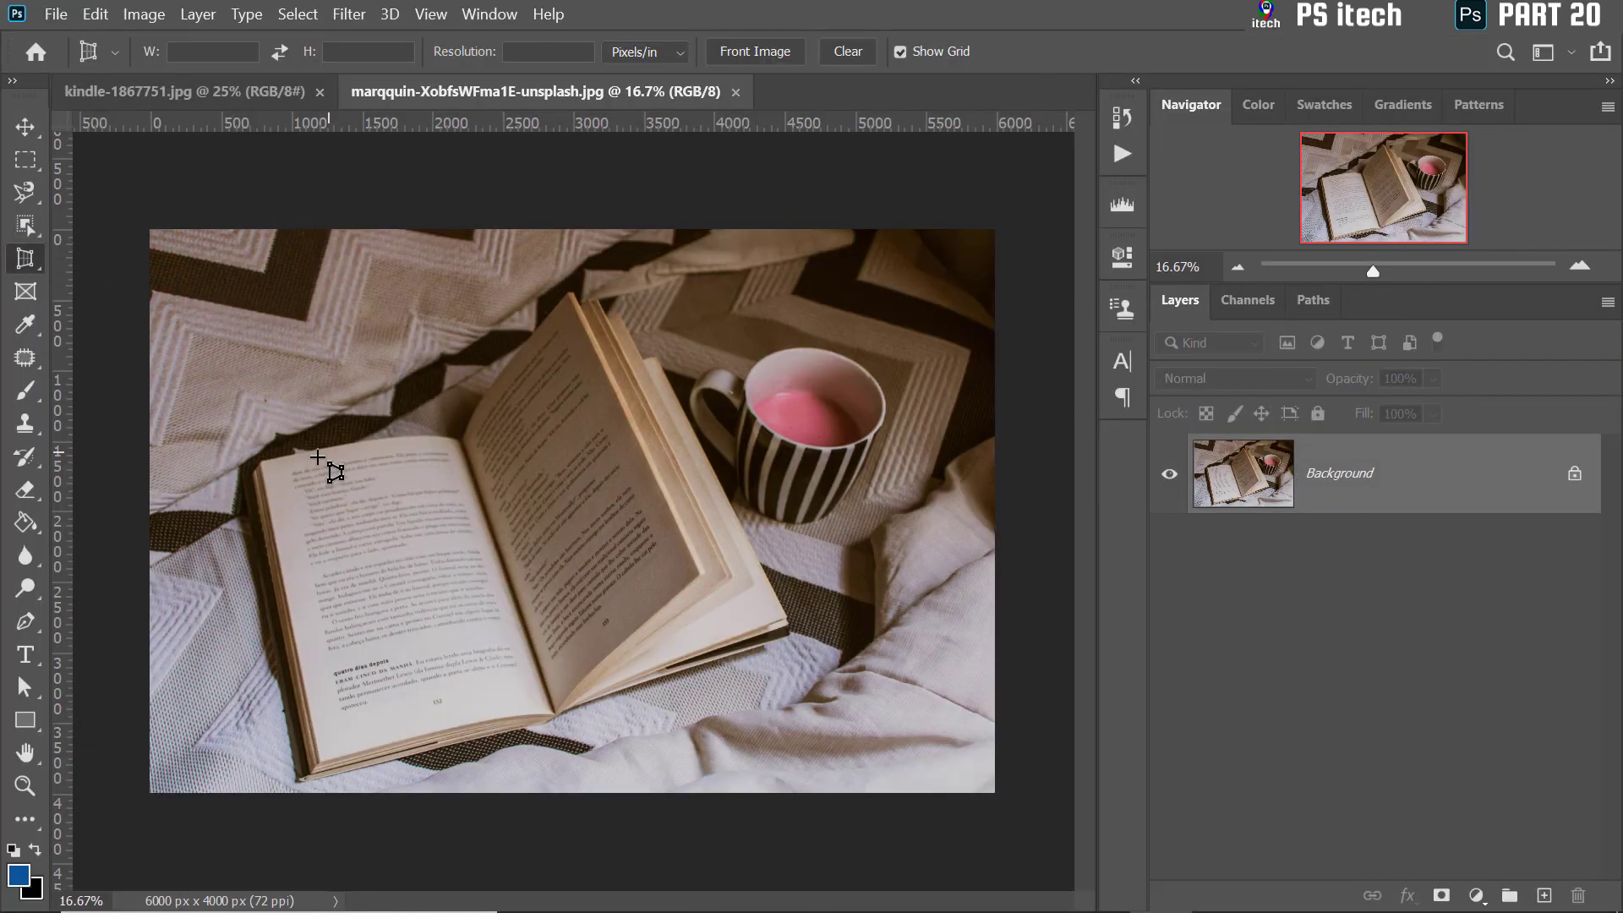
{"action": "left_click", "coordinate": [551, 691]}
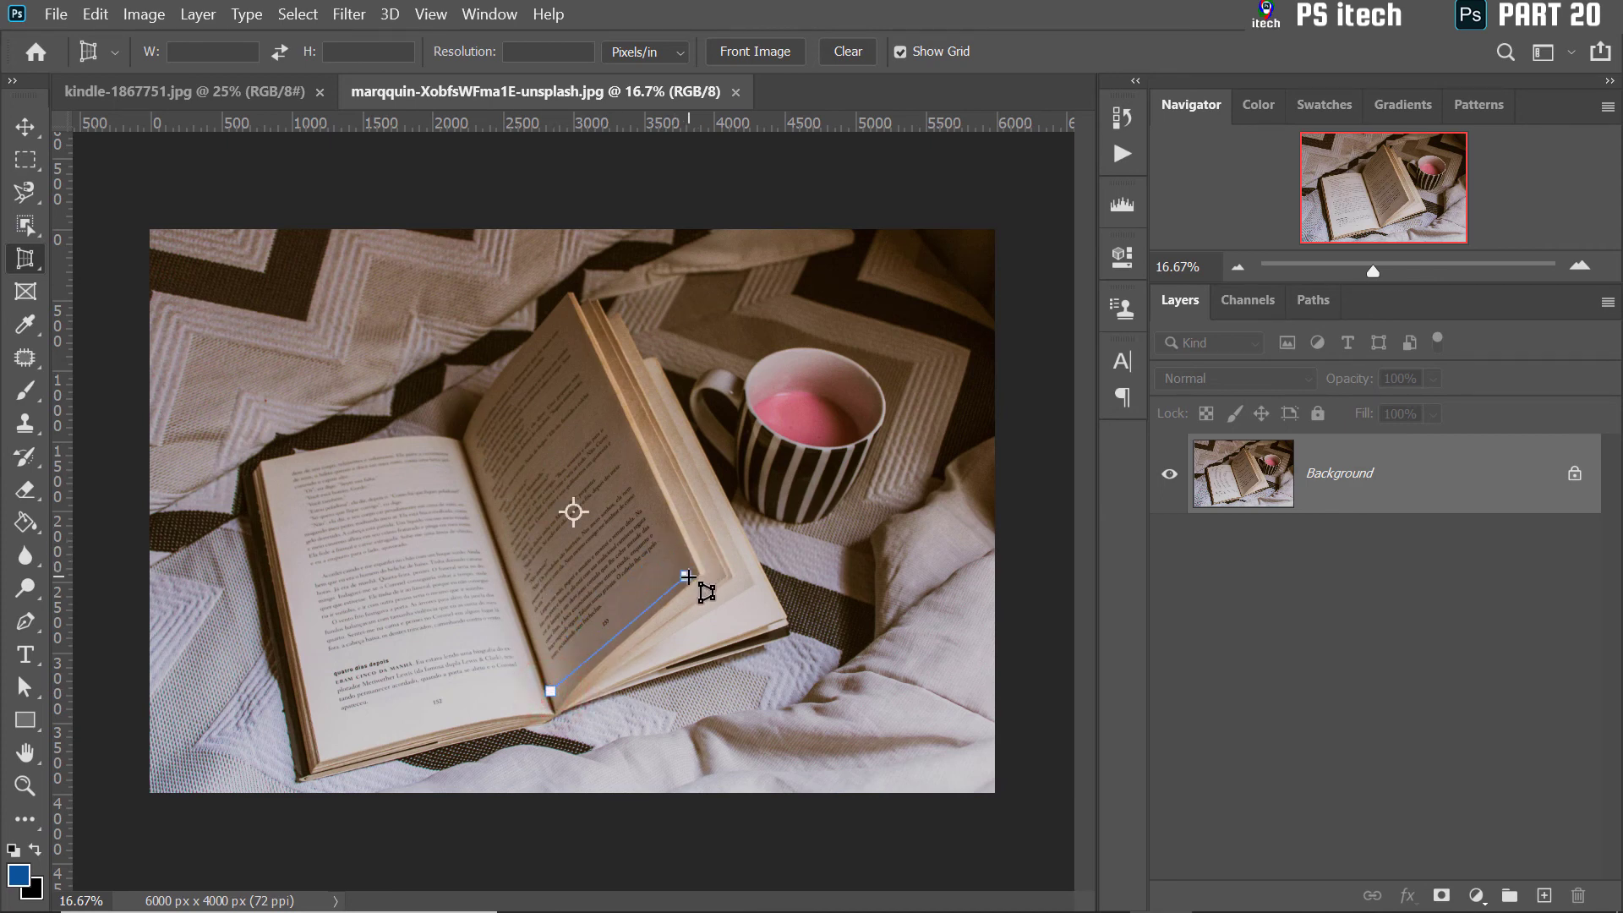
{"action": "left_click", "coordinate": [688, 572]}
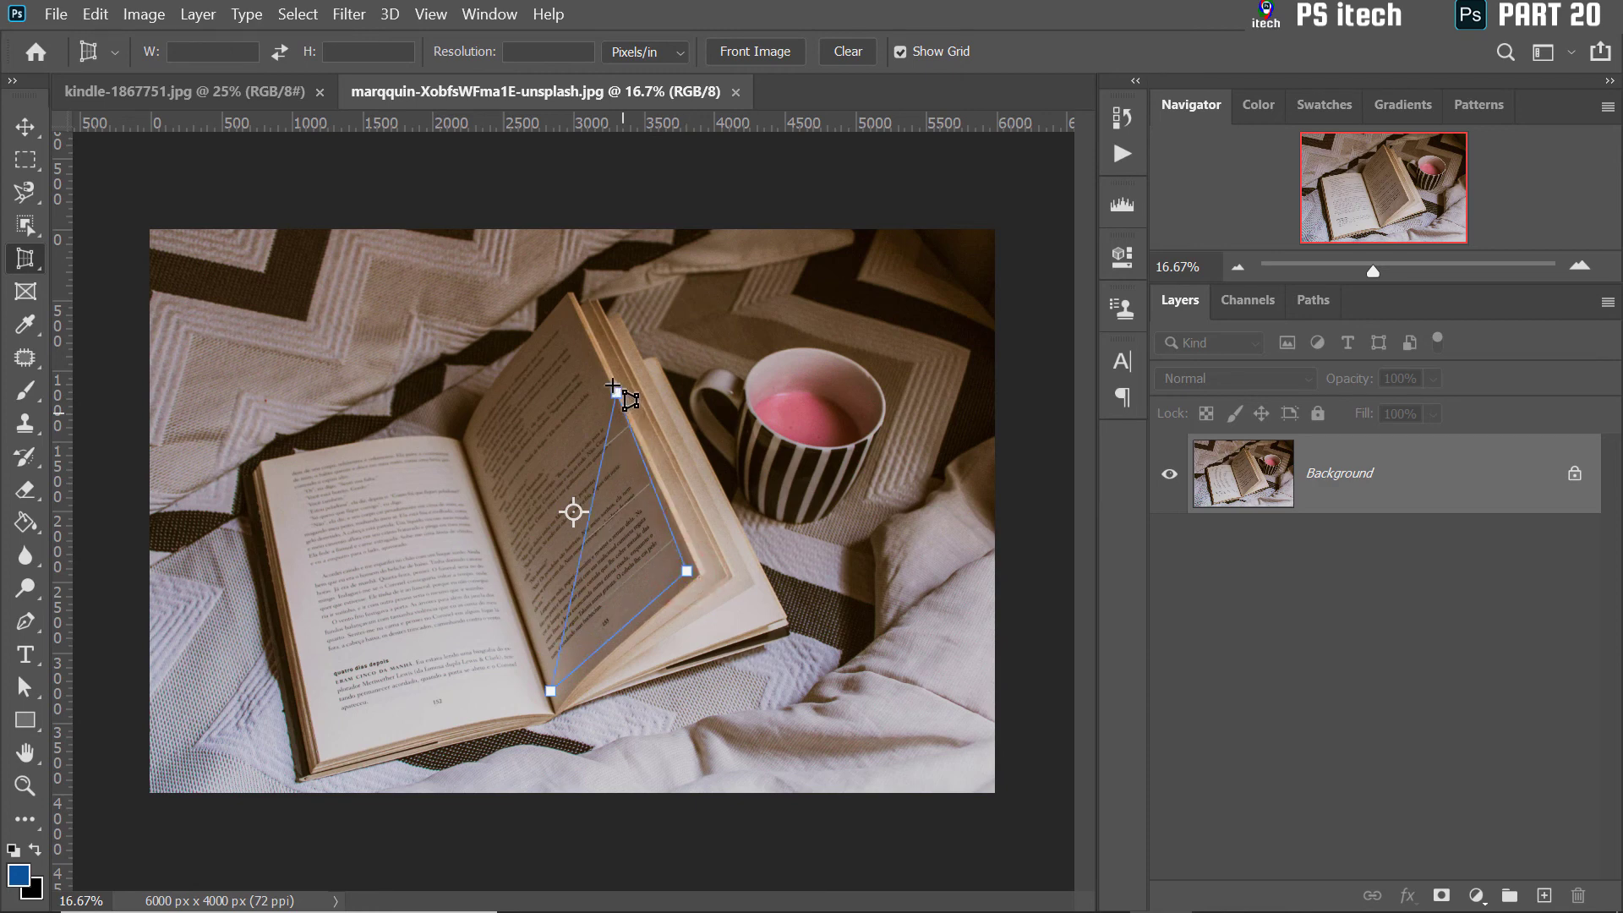
{"action": "left_click_drag", "start_coordinate": [587, 341], "coordinate": [568, 309]}
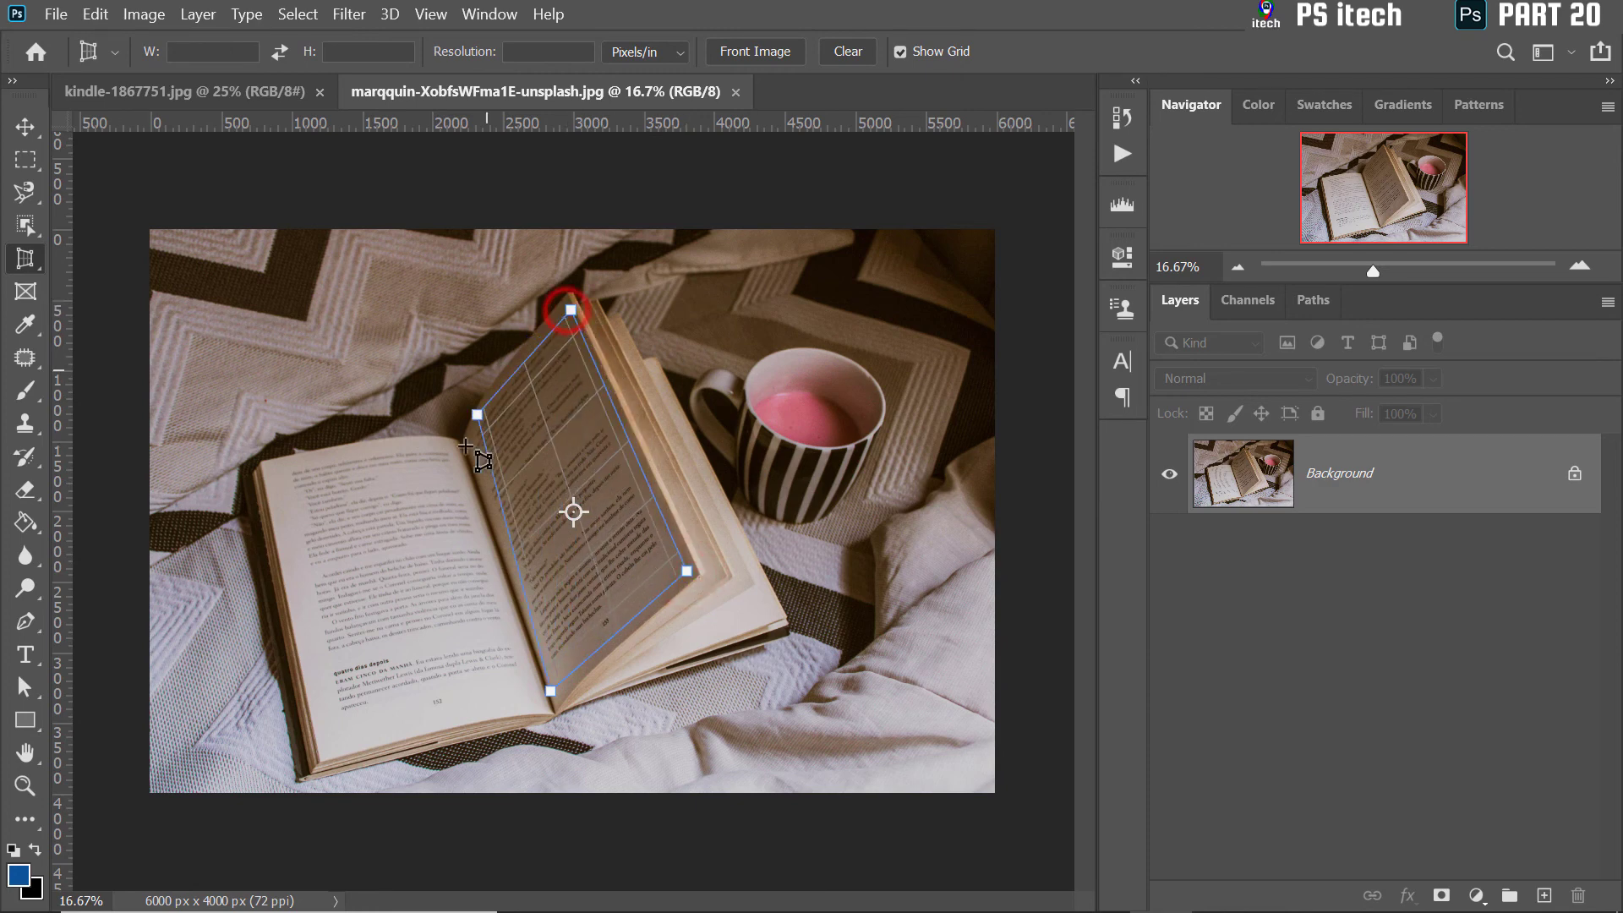
{"action": "left_click", "coordinate": [466, 430]}
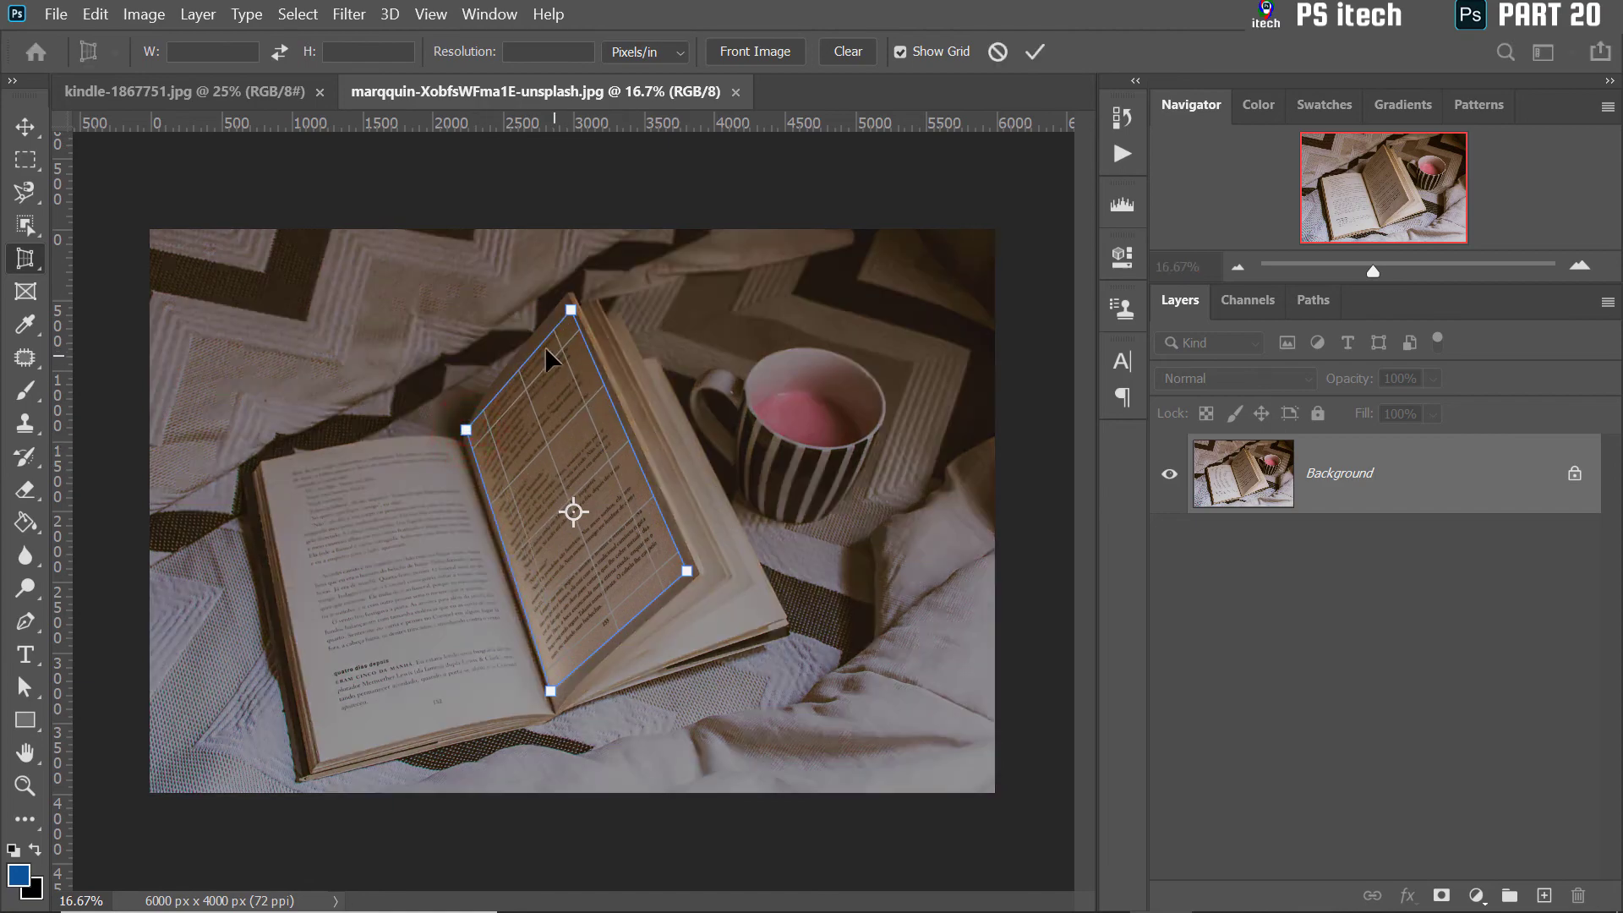
{"action": "left_click_drag", "start_coordinate": [532, 344], "coordinate": [529, 339]}
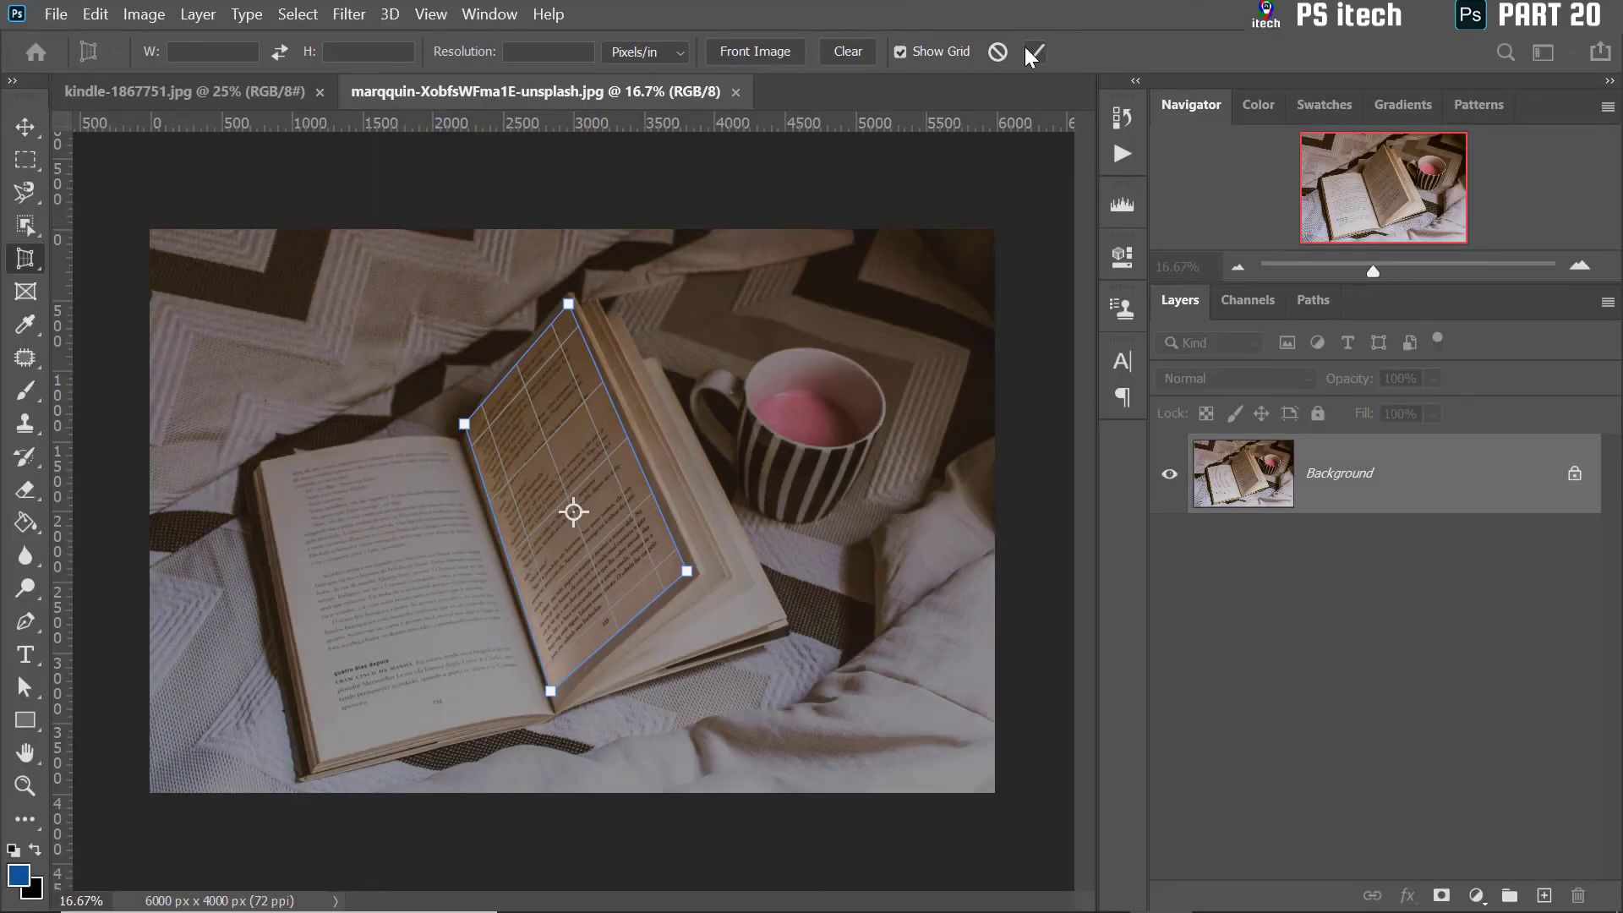
{"action": "left_click", "coordinate": [1033, 51]}
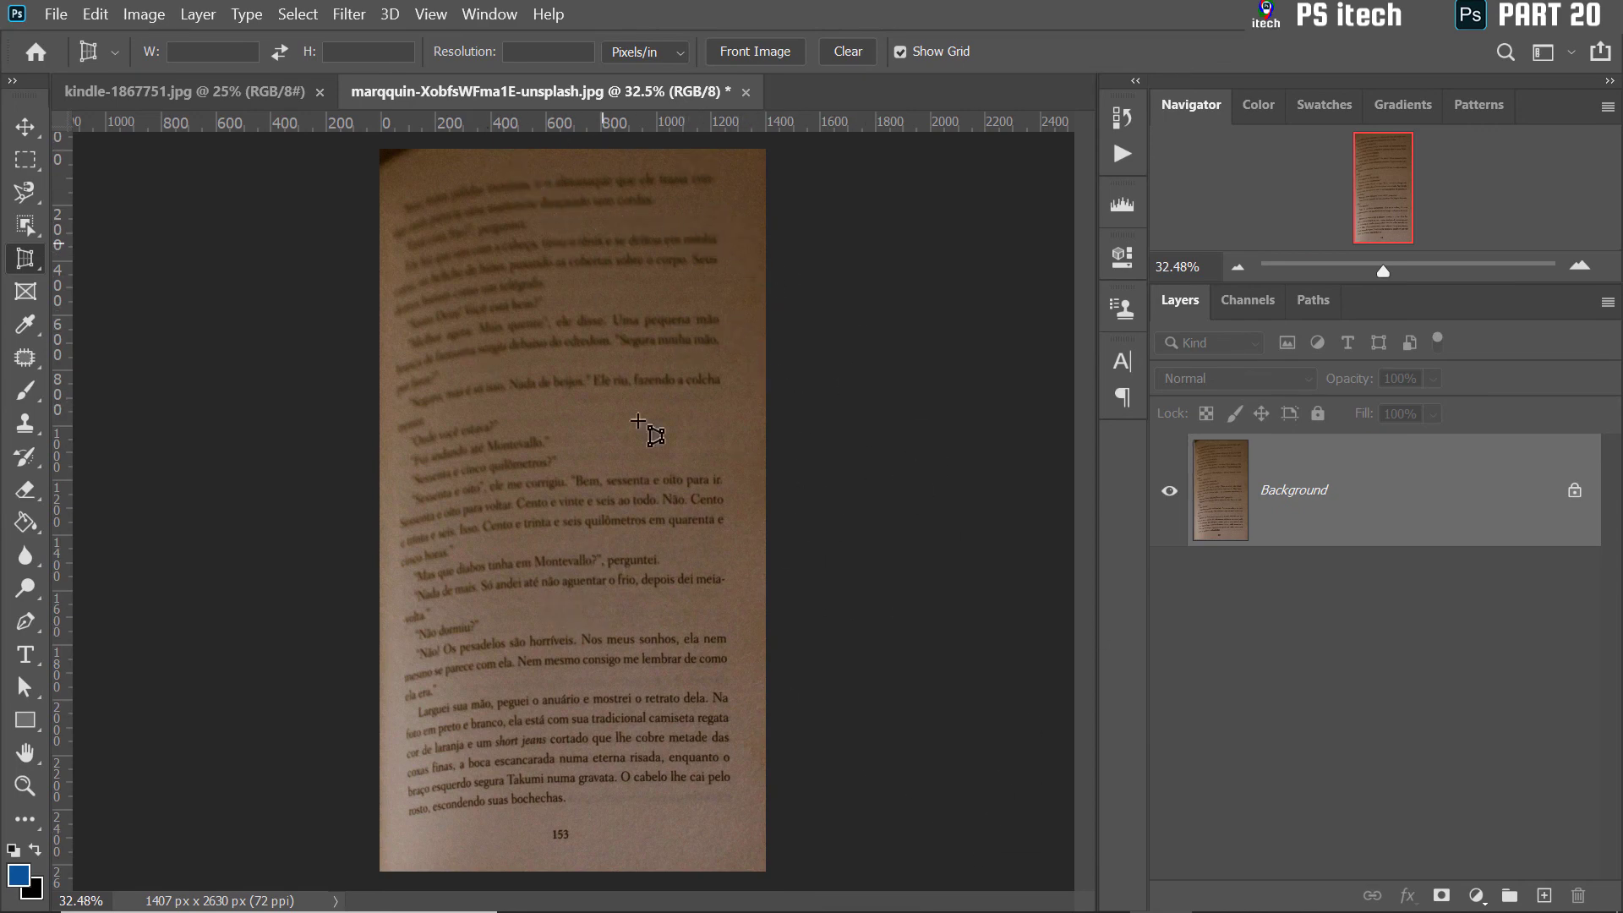
- In kindle-1867751.jpg, draw and cancel a perspective crop frame around the tablet, and turn off Show Grid
{"action": "left_click", "coordinate": [203, 84]}
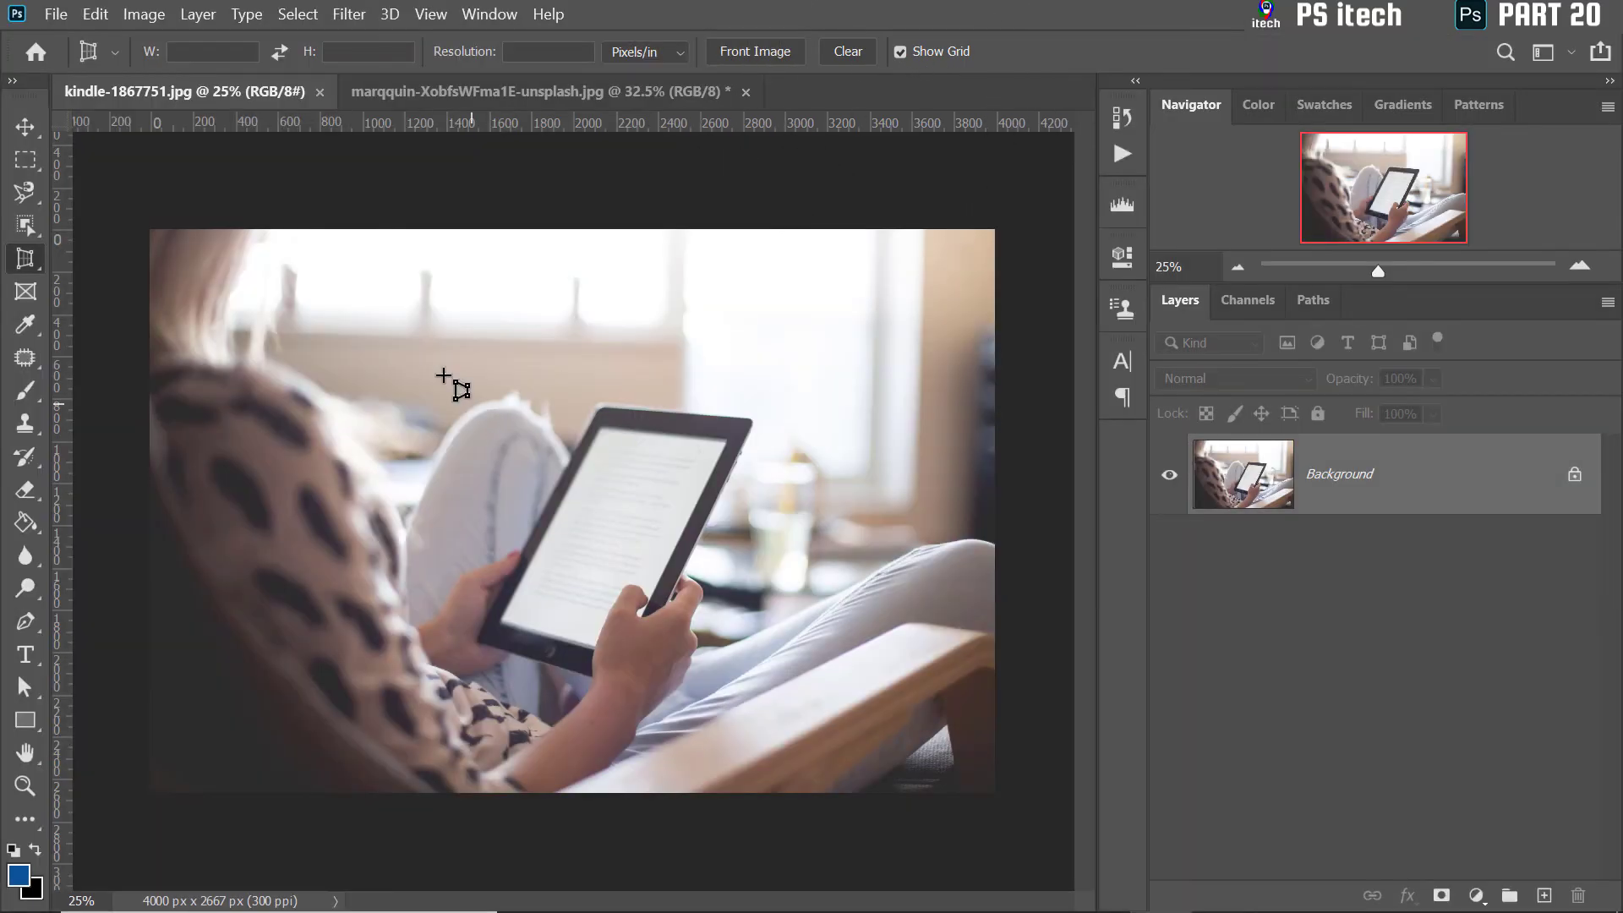
{"action": "left_click_drag", "start_coordinate": [435, 349], "coordinate": [755, 646]}
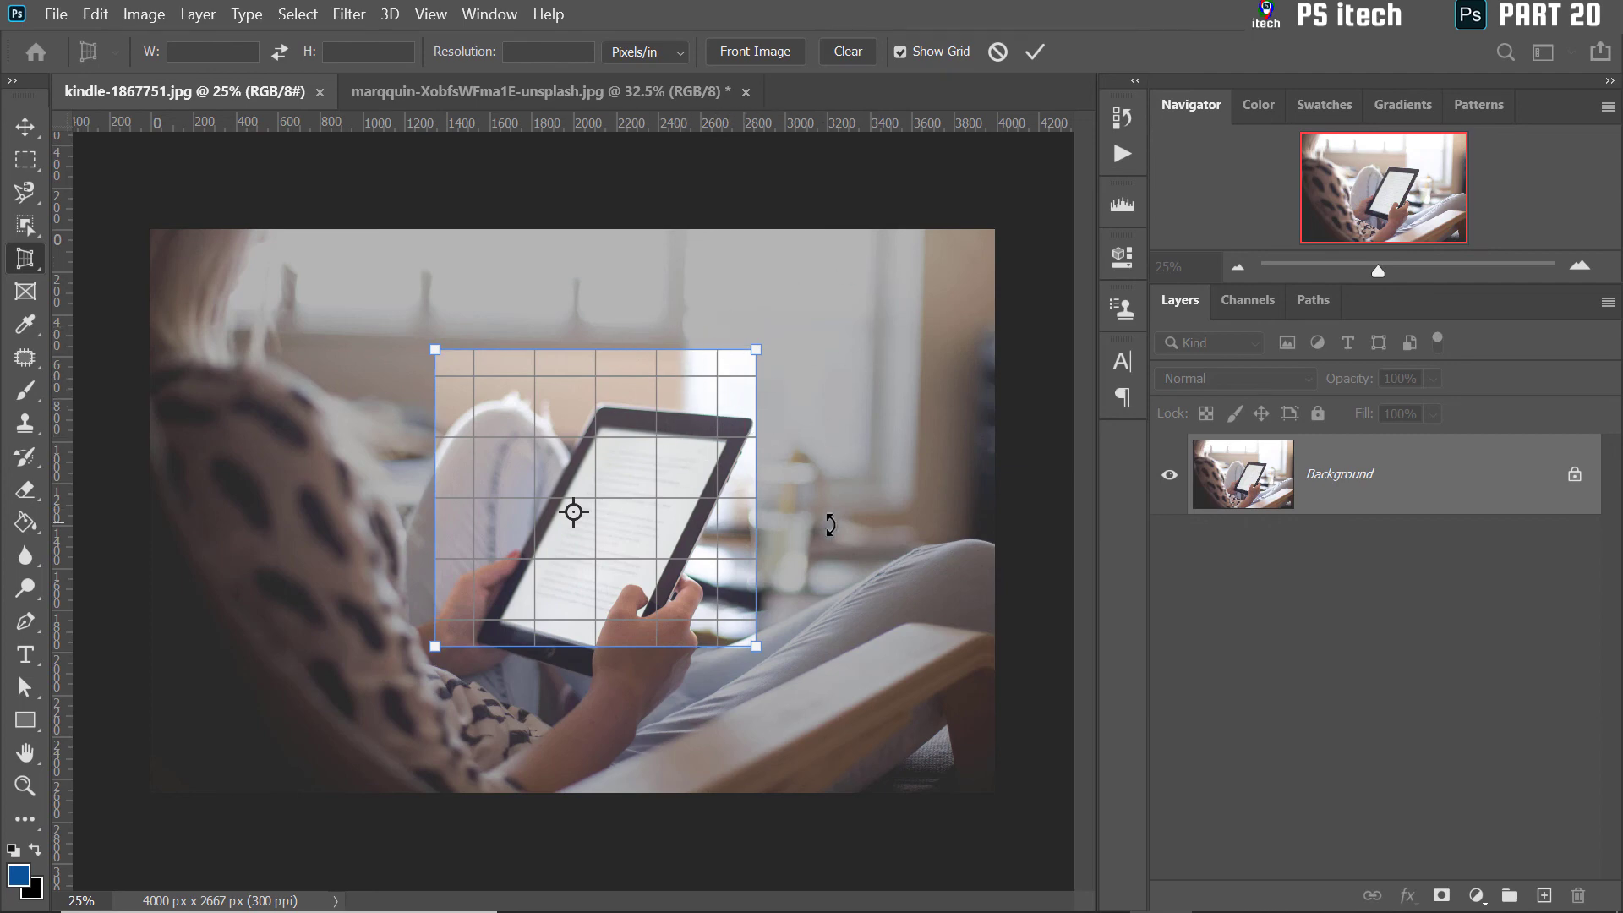
{"action": "right_click", "coordinate": [596, 387]}
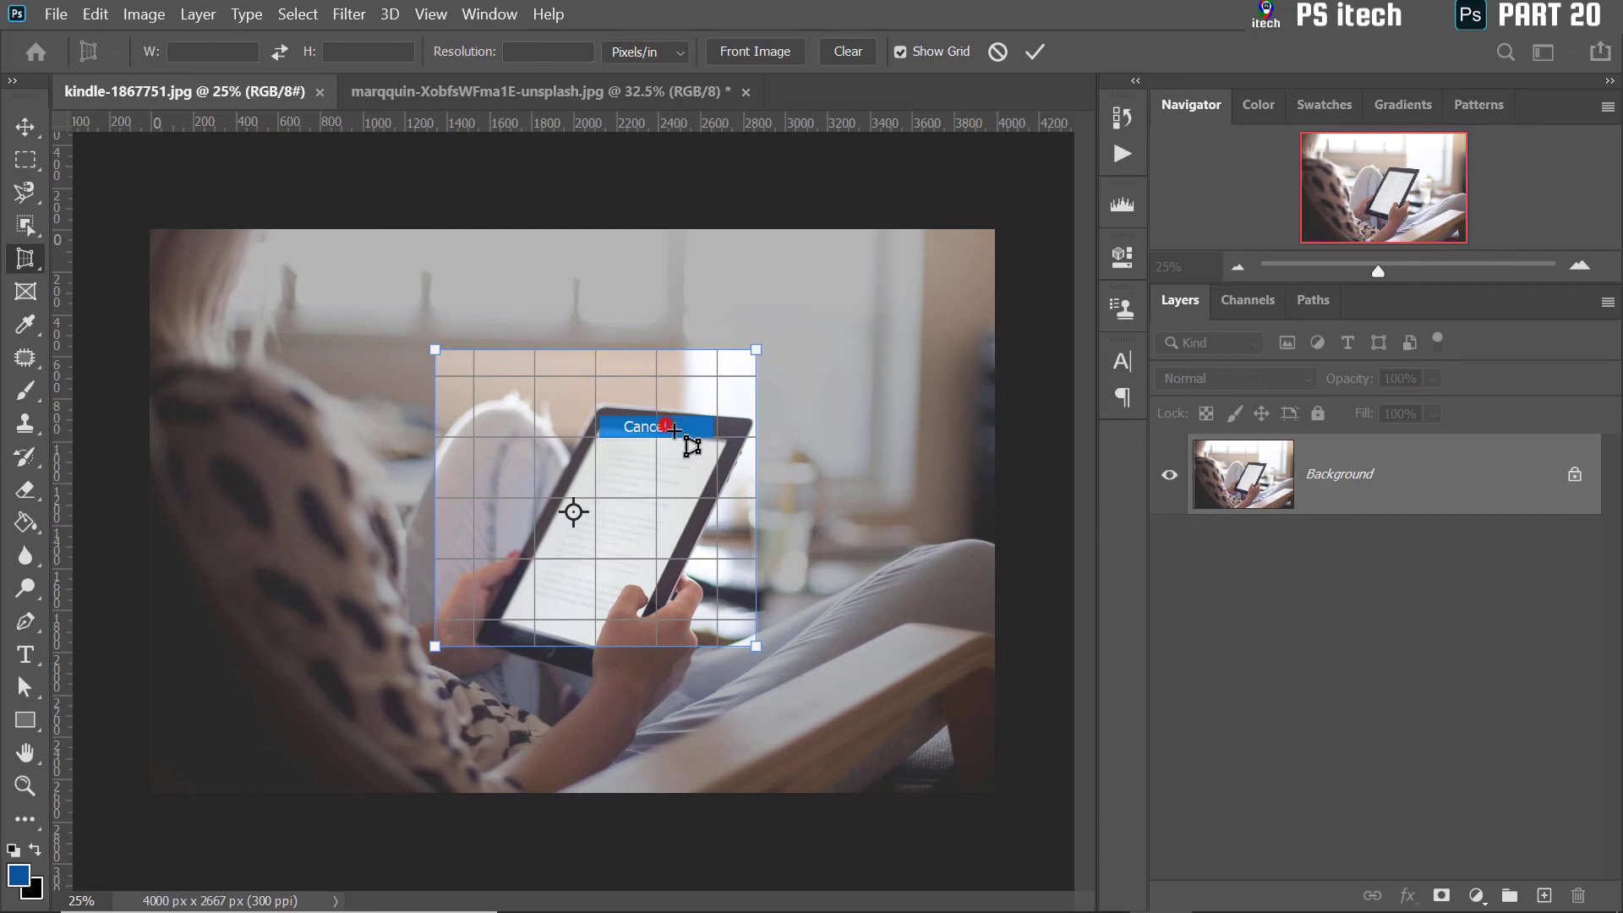
{"action": "left_click", "coordinate": [668, 425]}
{"action": "left_click", "coordinate": [901, 52]}
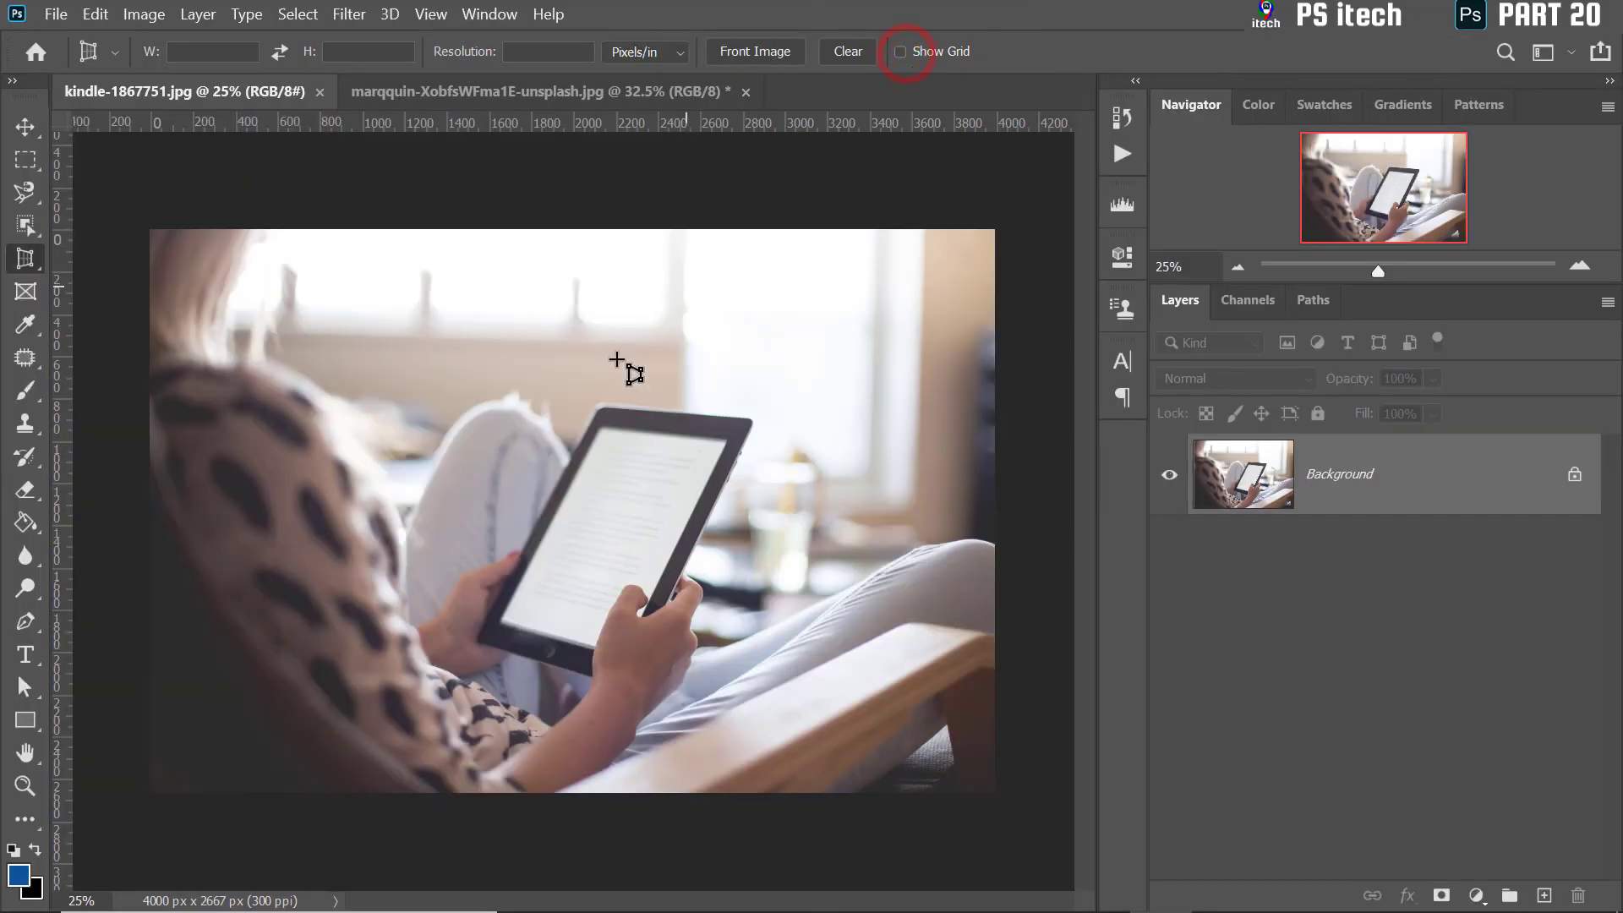
- Draw a perspective crop frame around the tablet, fit its four corners to the tablet's screen and apply the crop
{"action": "left_click_drag", "start_coordinate": [428, 403], "coordinate": [779, 677]}
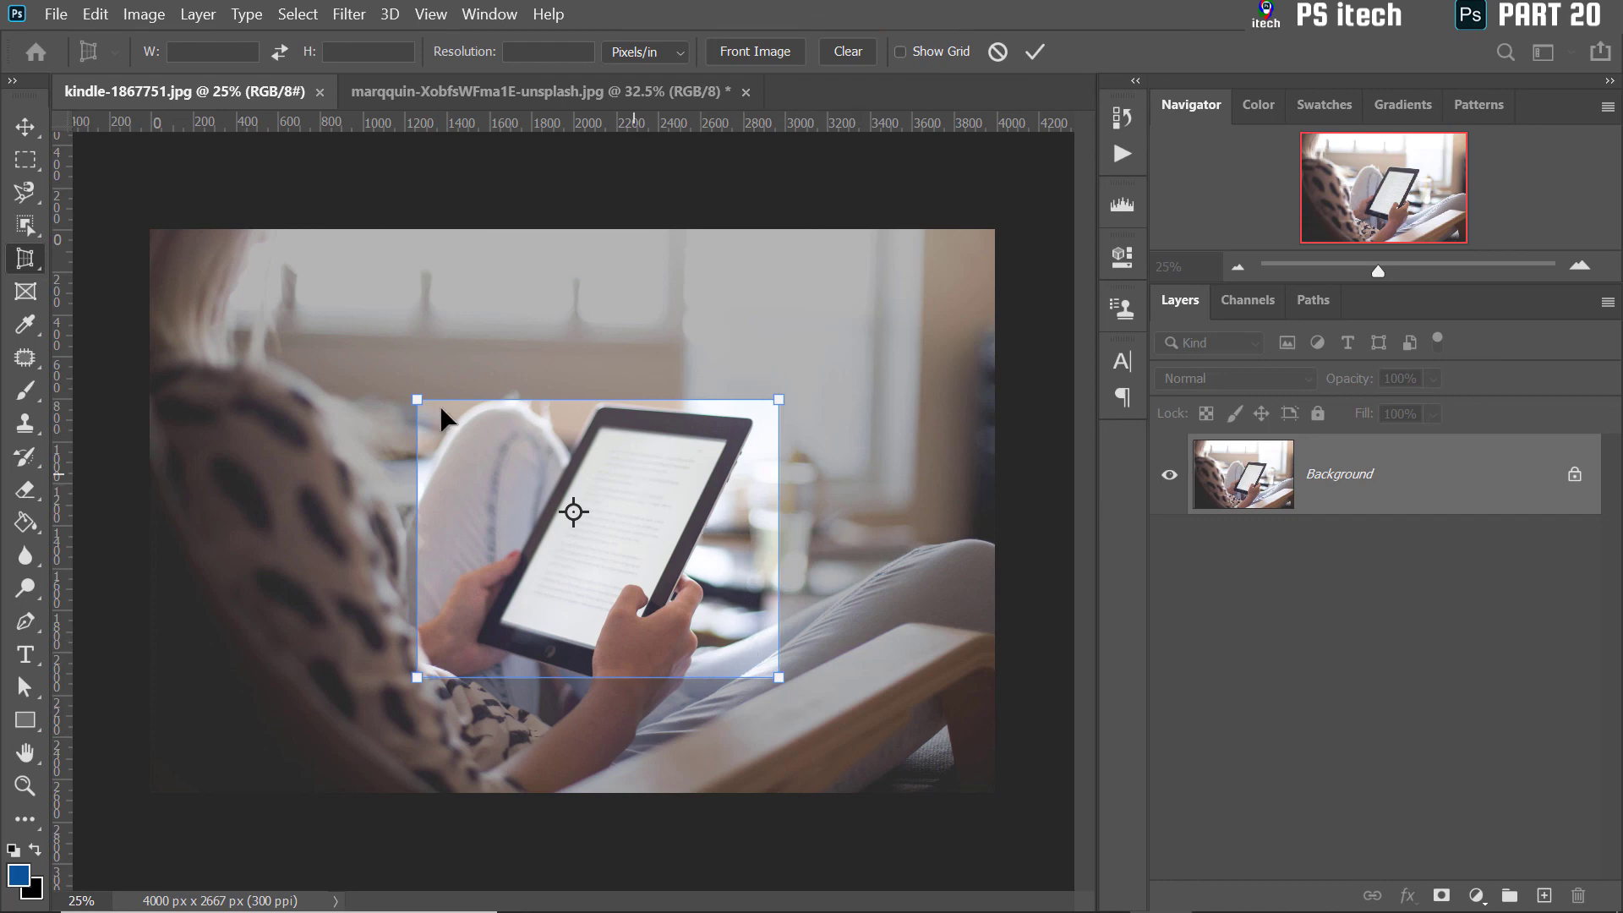
{"action": "left_click_drag", "start_coordinate": [421, 401], "coordinate": [597, 424]}
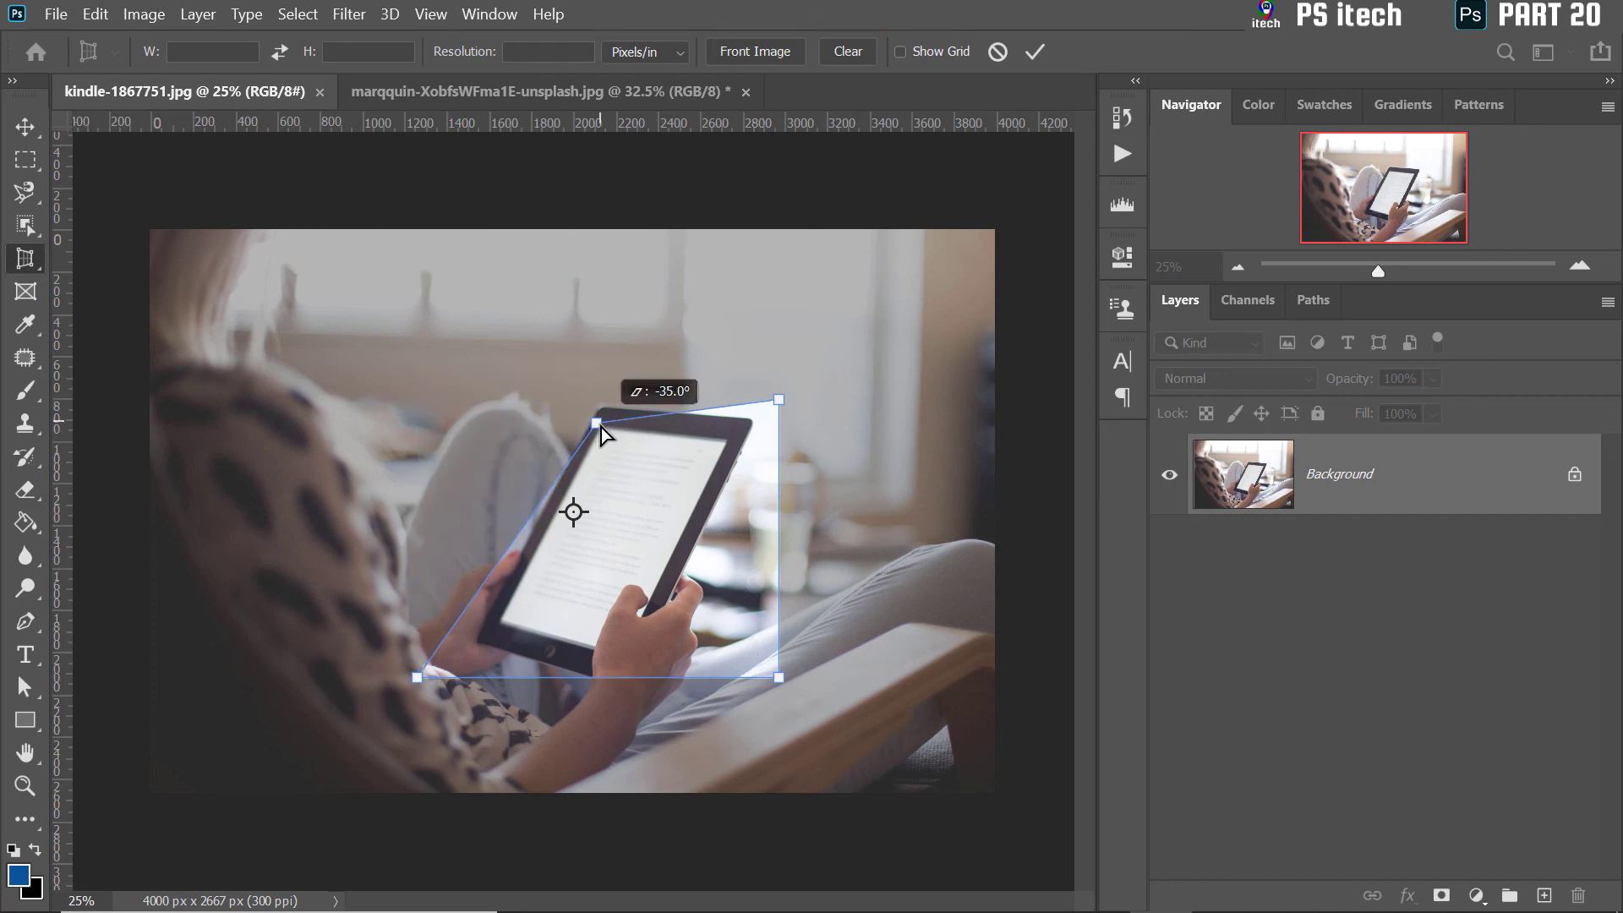
{"action": "left_click_drag", "start_coordinate": [758, 407], "coordinate": [732, 441]}
{"action": "left_click_drag", "start_coordinate": [779, 683], "coordinate": [622, 666]}
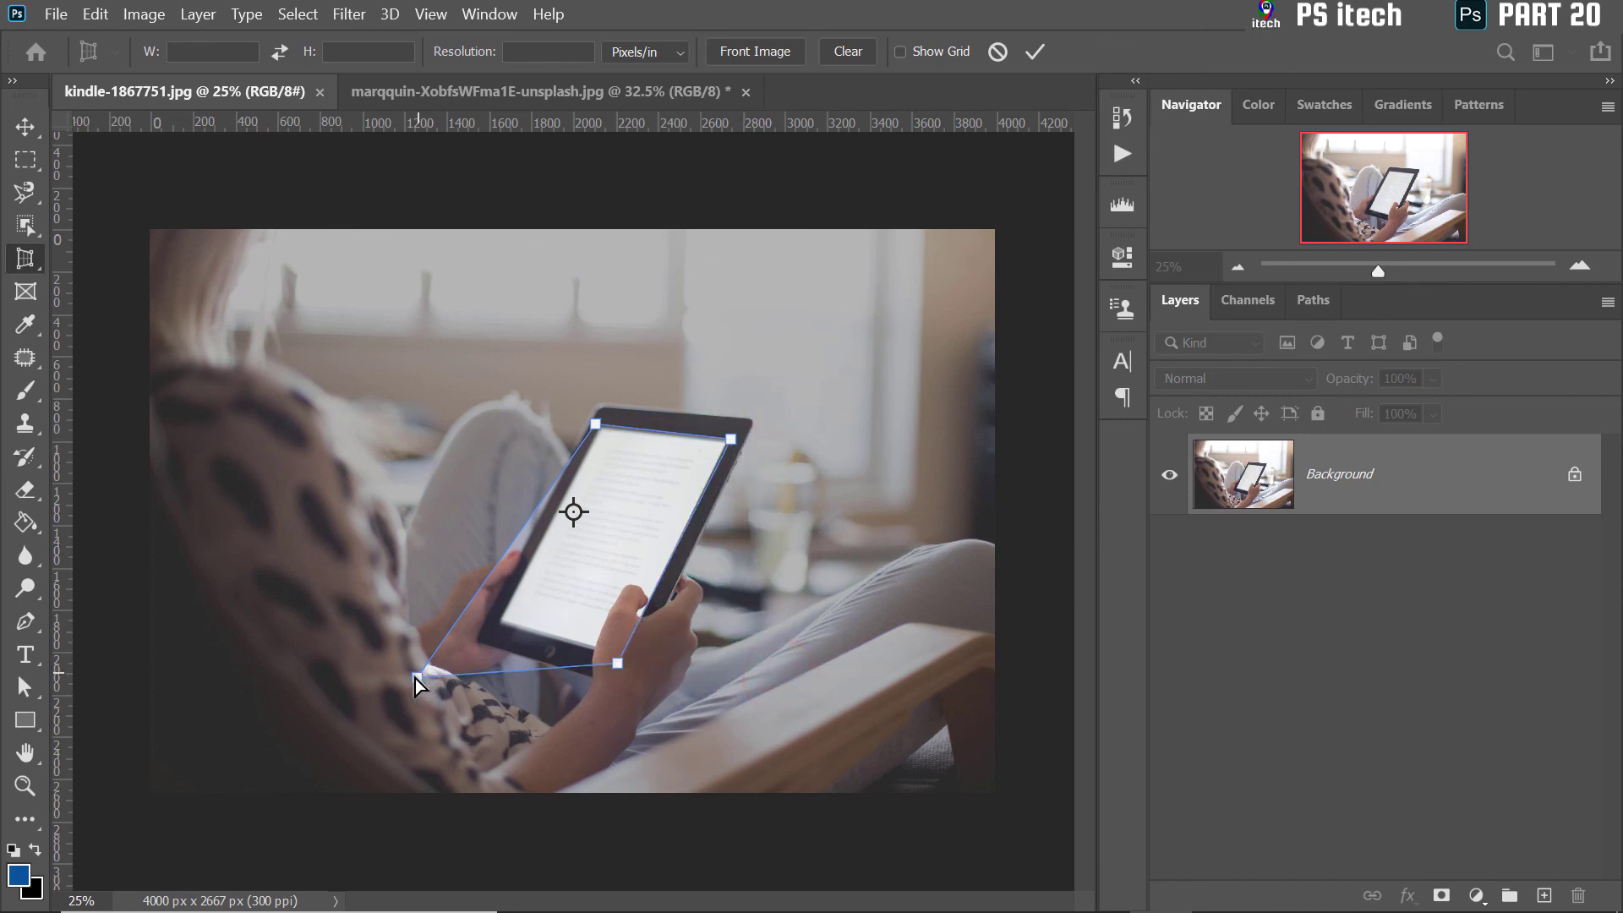
{"action": "left_click_drag", "start_coordinate": [414, 678], "coordinate": [478, 646]}
{"action": "left_click", "coordinate": [1035, 51]}
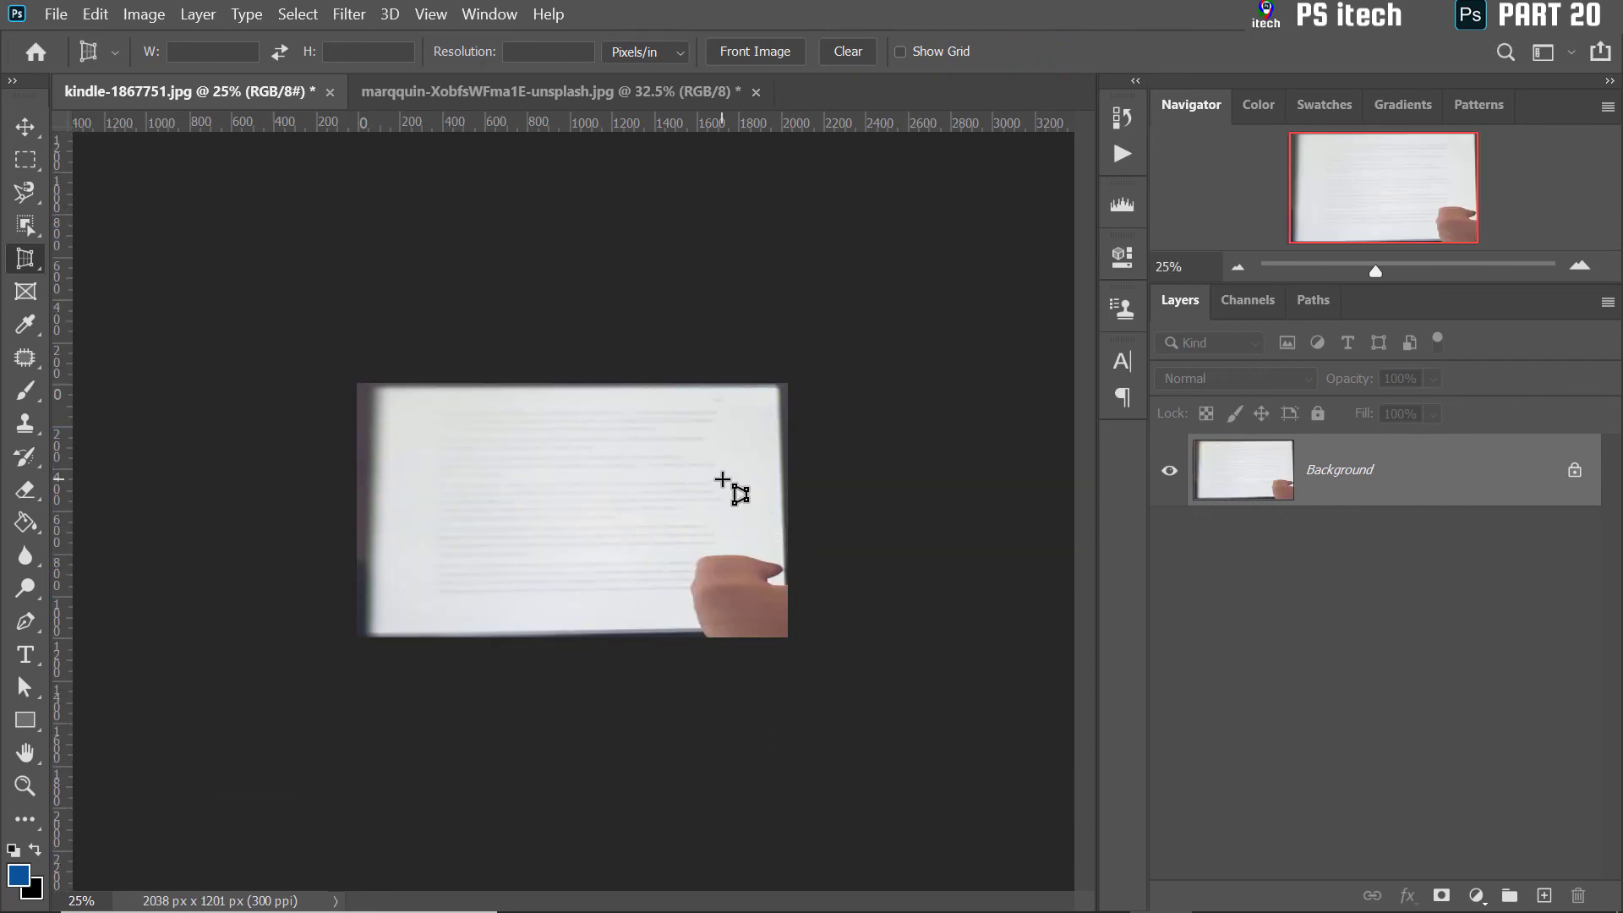
- Switch to the book page photo and place the perspective crop's corners one by one in the middle of the page
{"action": "key", "text": "ctrl+Tab"}
{"action": "left_click_drag", "start_coordinate": [538, 298], "coordinate": [544, 625]}
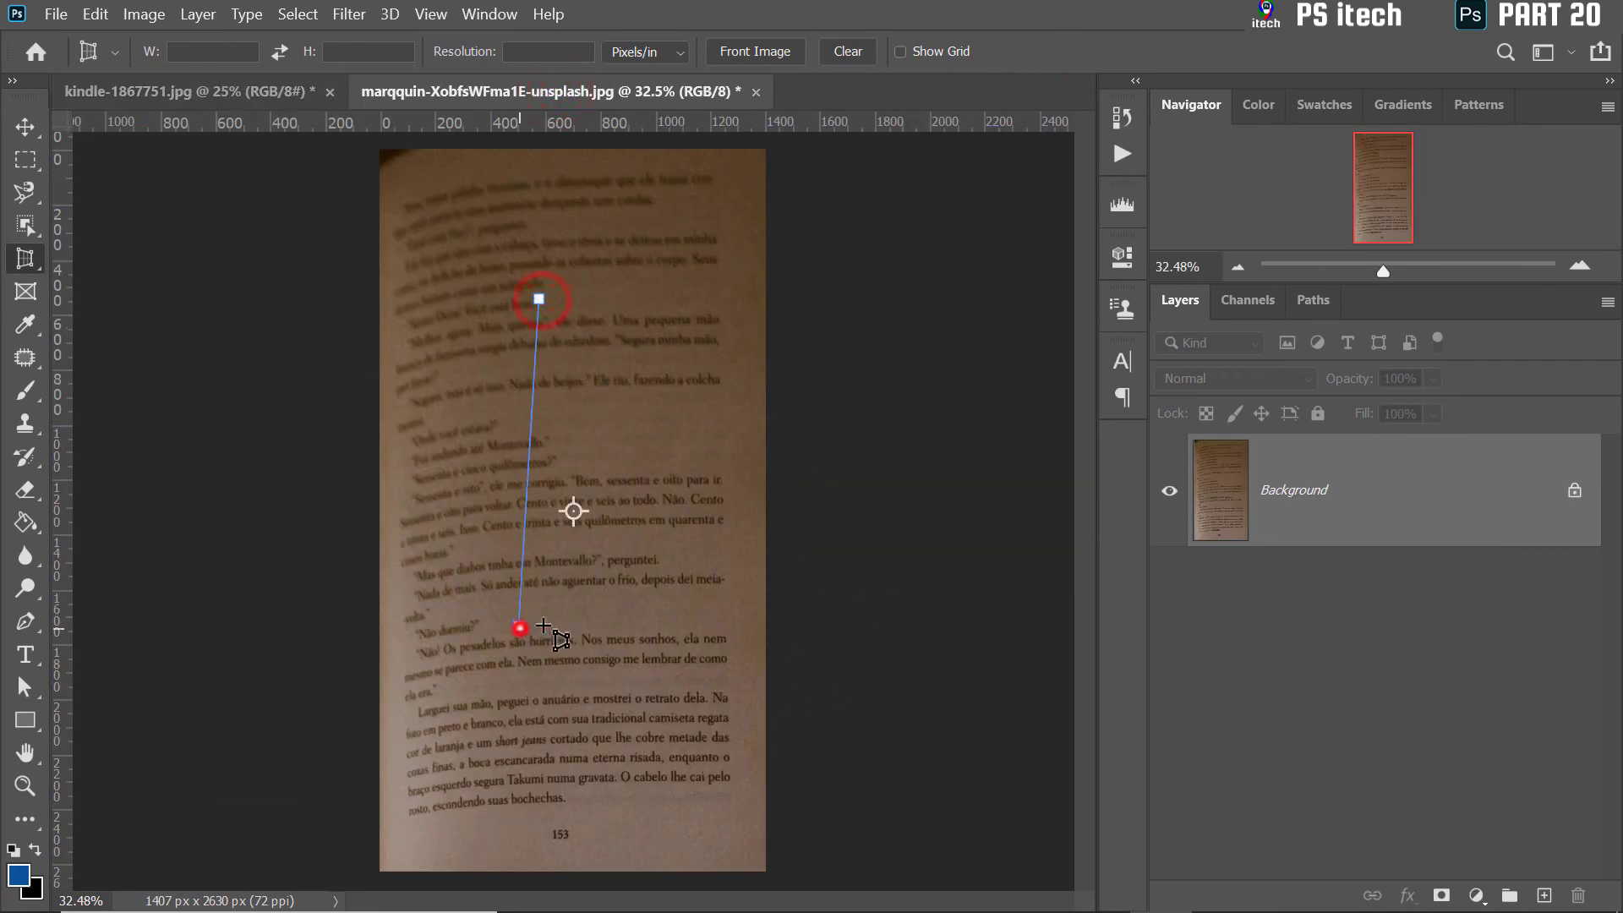
{"action": "left_click", "coordinate": [715, 467]}
{"action": "left_click", "coordinate": [663, 218]}
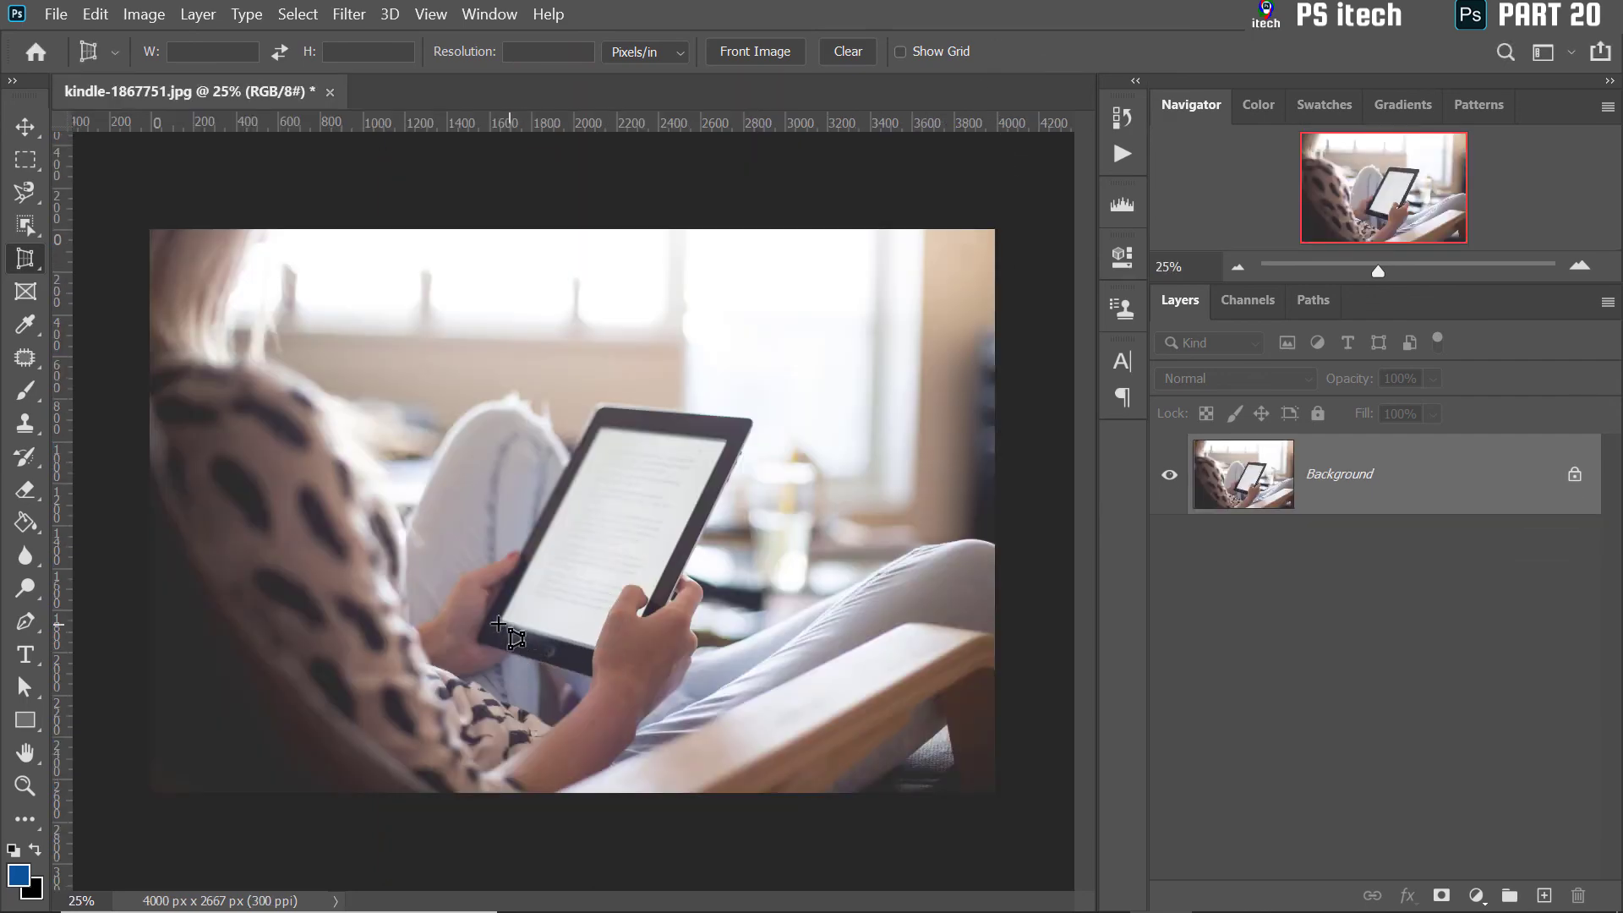
- Place four perspective crop points individually at the corners of the tablet's screen and apply the crop, giving about 967 × 1232 px
{"action": "left_click", "coordinate": [496, 619]}
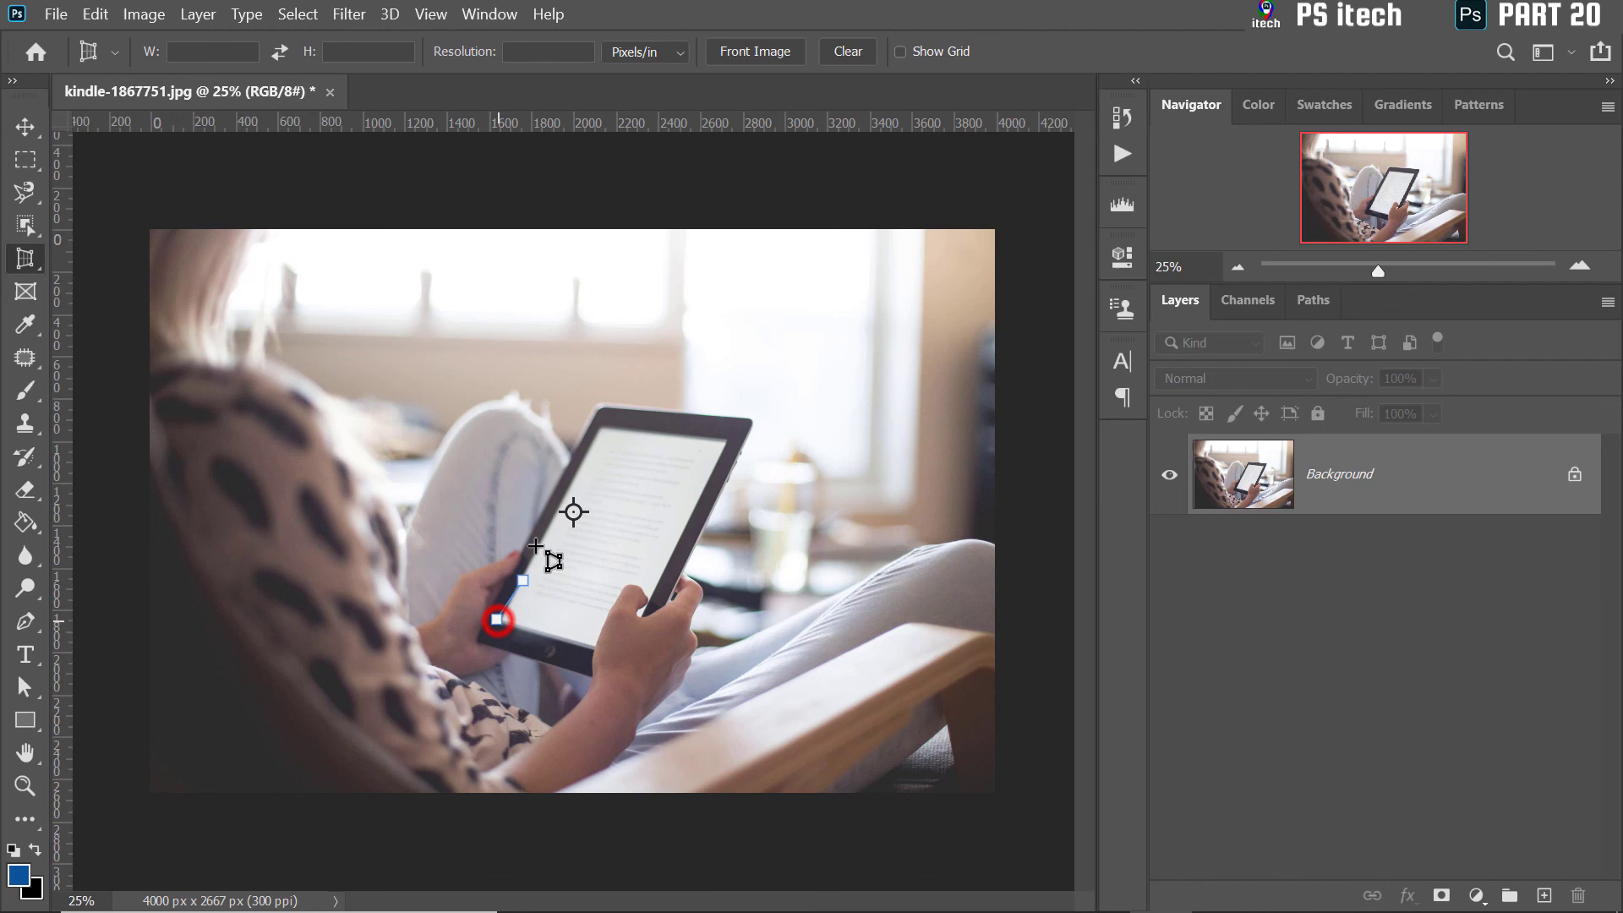
{"action": "left_click", "coordinate": [602, 422]}
{"action": "left_click", "coordinate": [732, 435]}
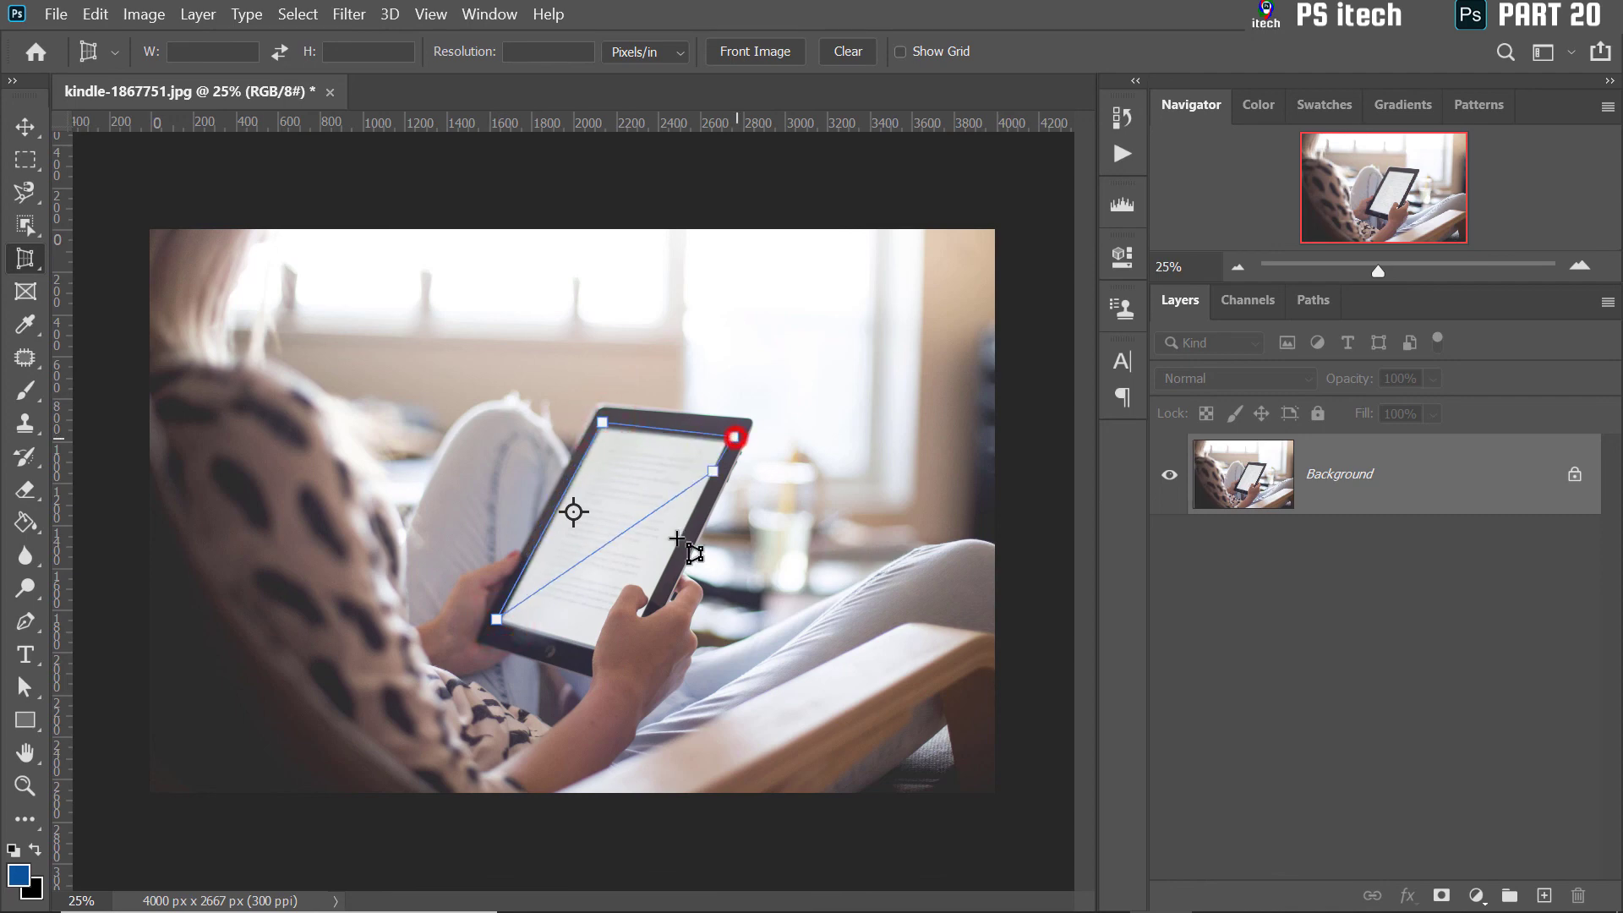
{"action": "left_click", "coordinate": [623, 657]}
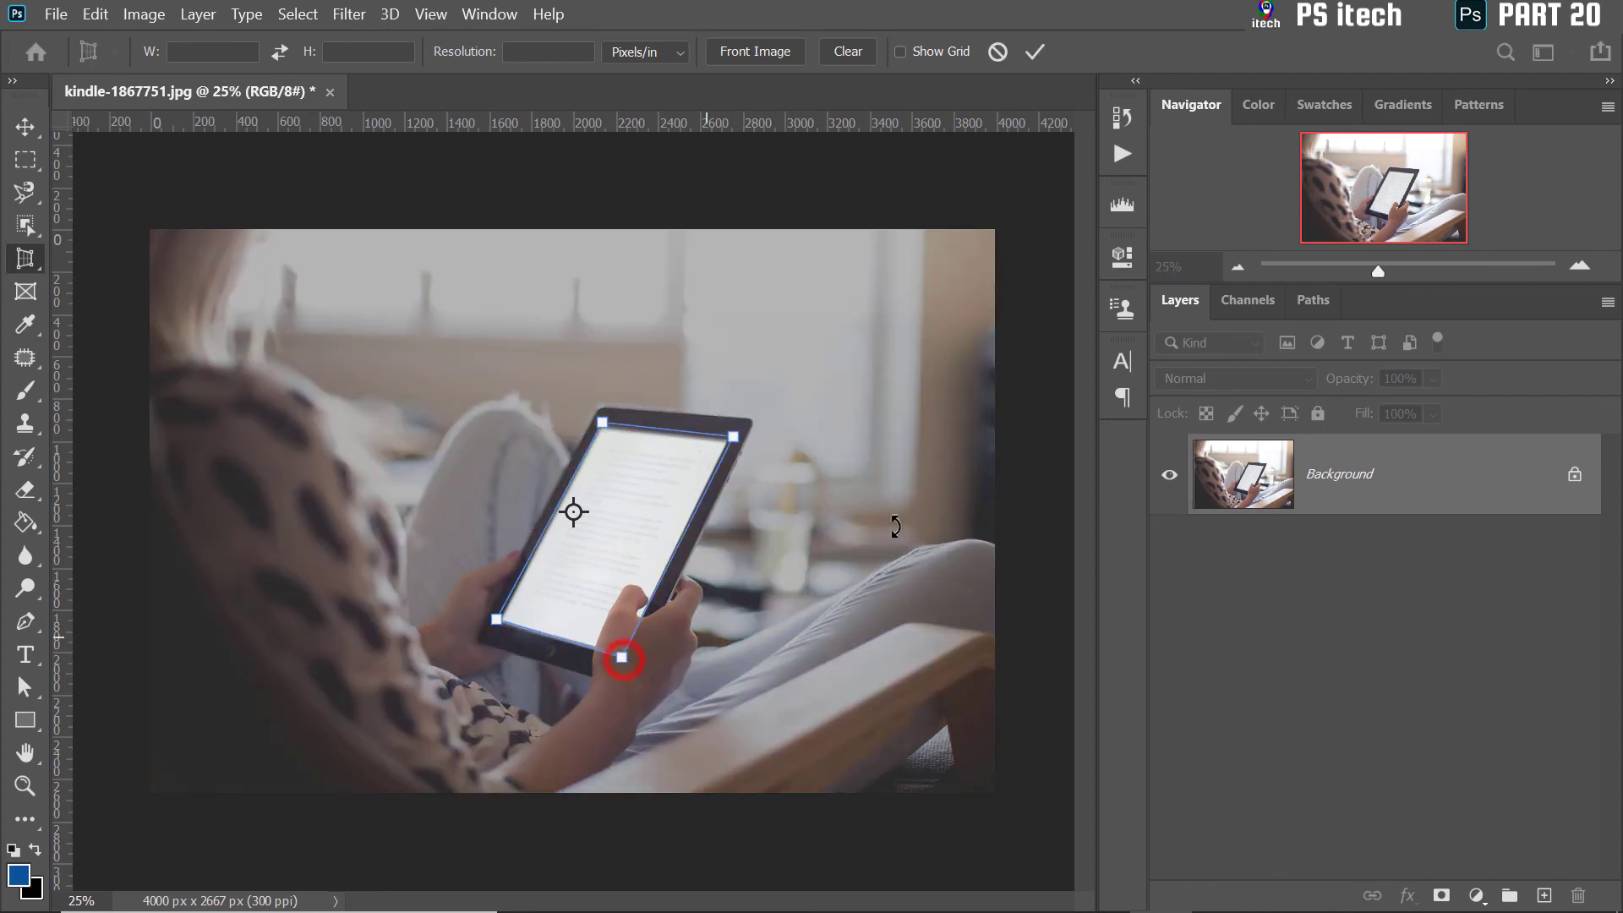
{"action": "left_click", "coordinate": [1035, 52]}
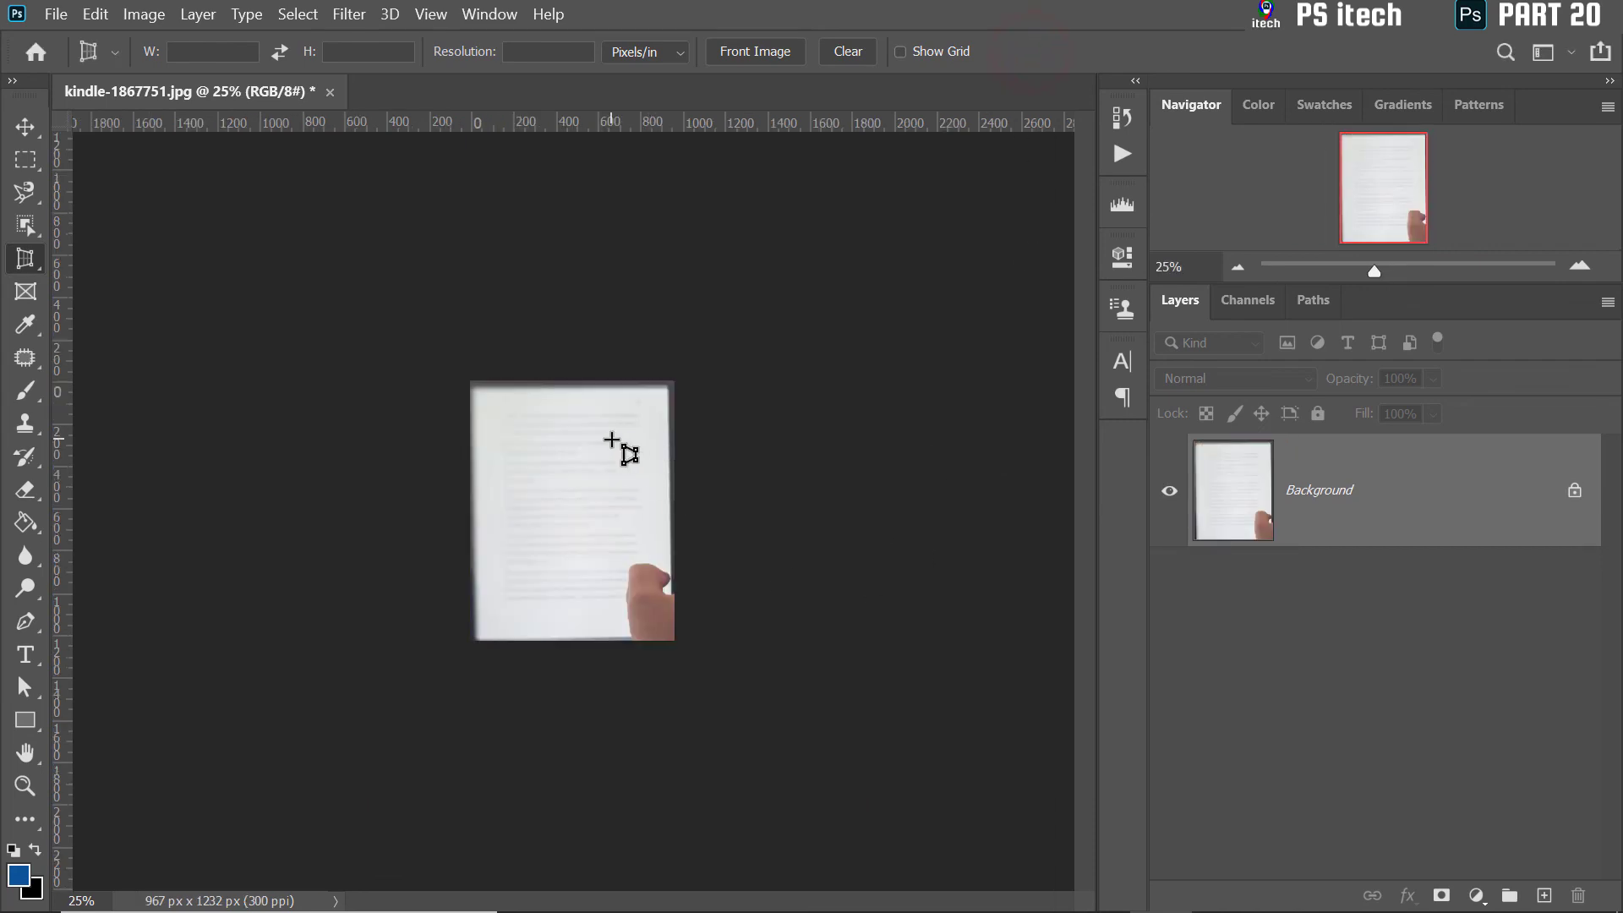
{"action": "key", "text": "z"}
{"action": "left_click", "coordinate": [609, 481]}
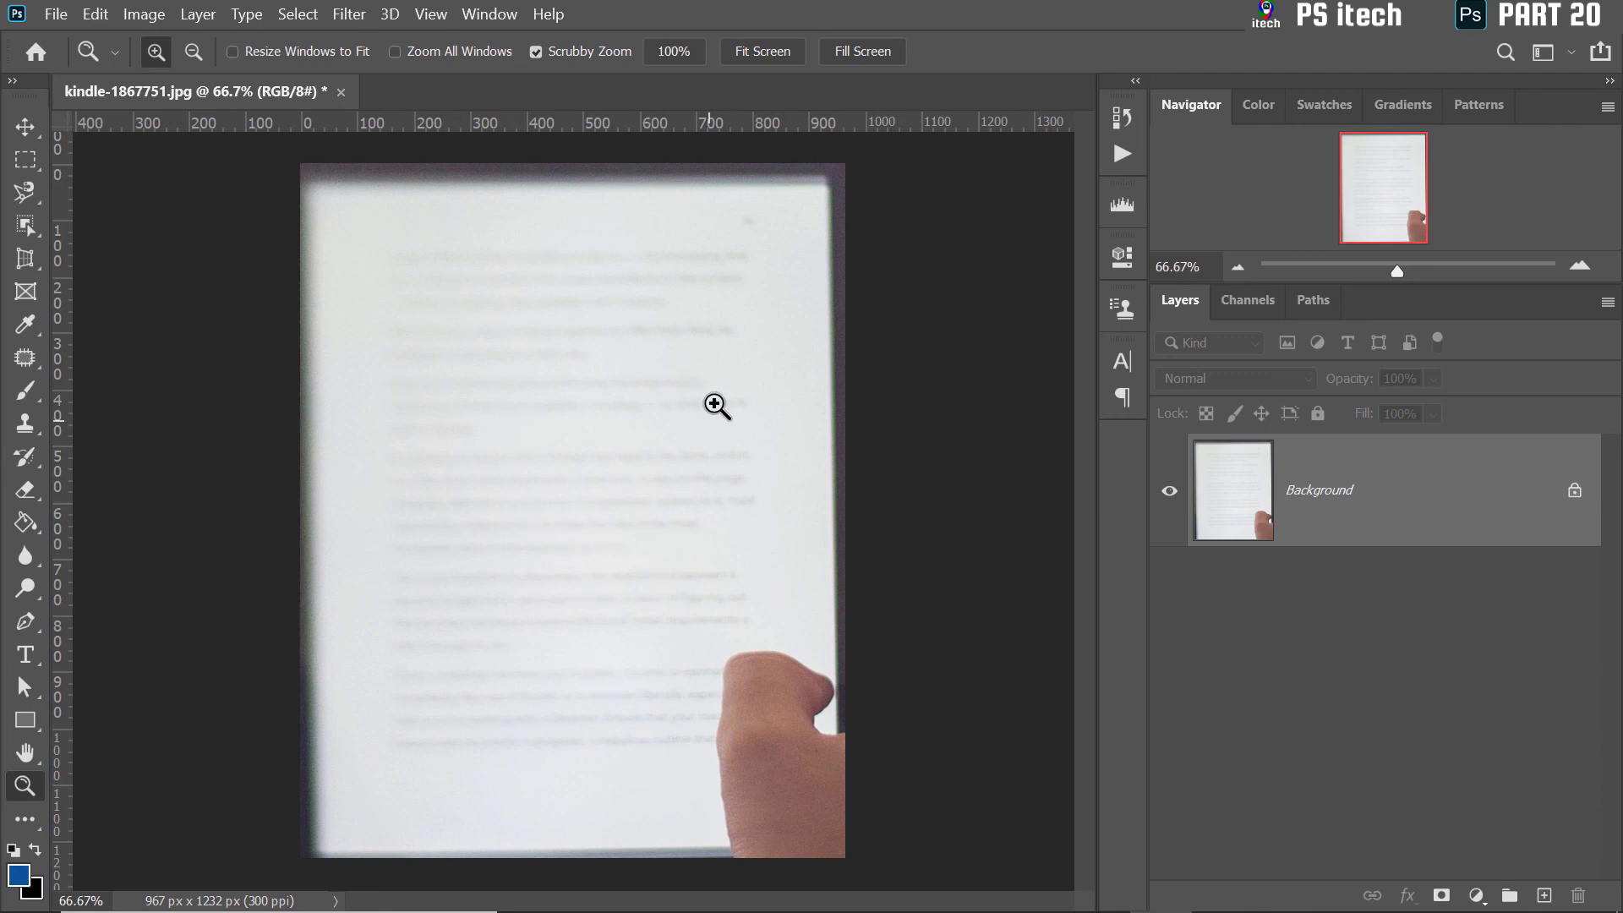
- Switch from the Perspective Crop tool back to the regular Crop tool
{"action": "left_click", "coordinate": [25, 259]}
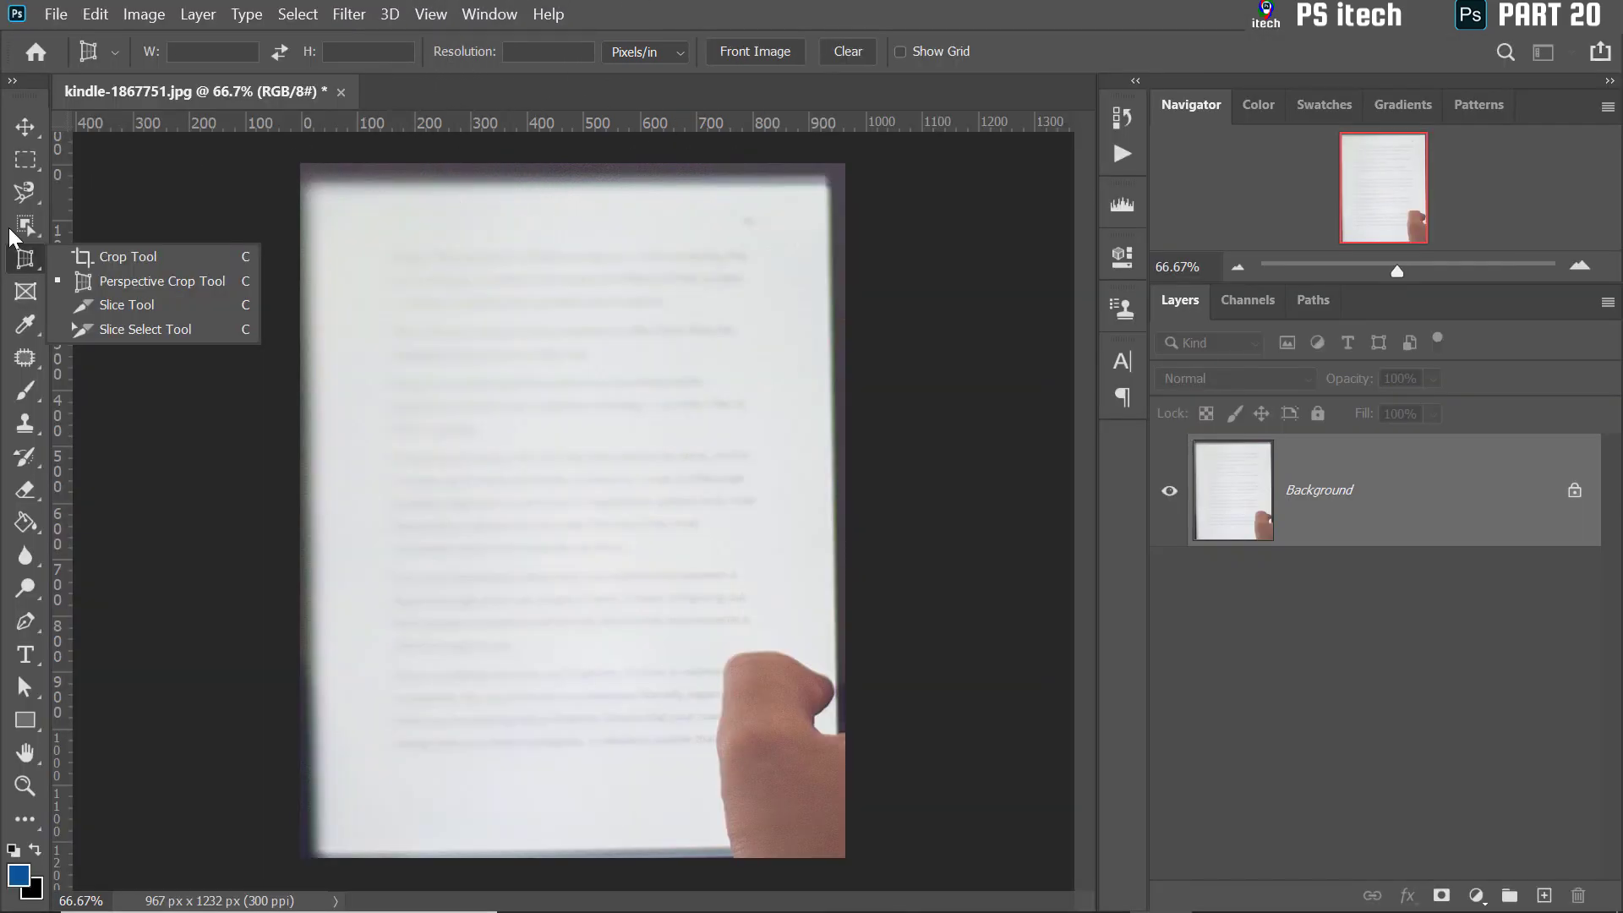
{"action": "left_click", "coordinate": [101, 256]}
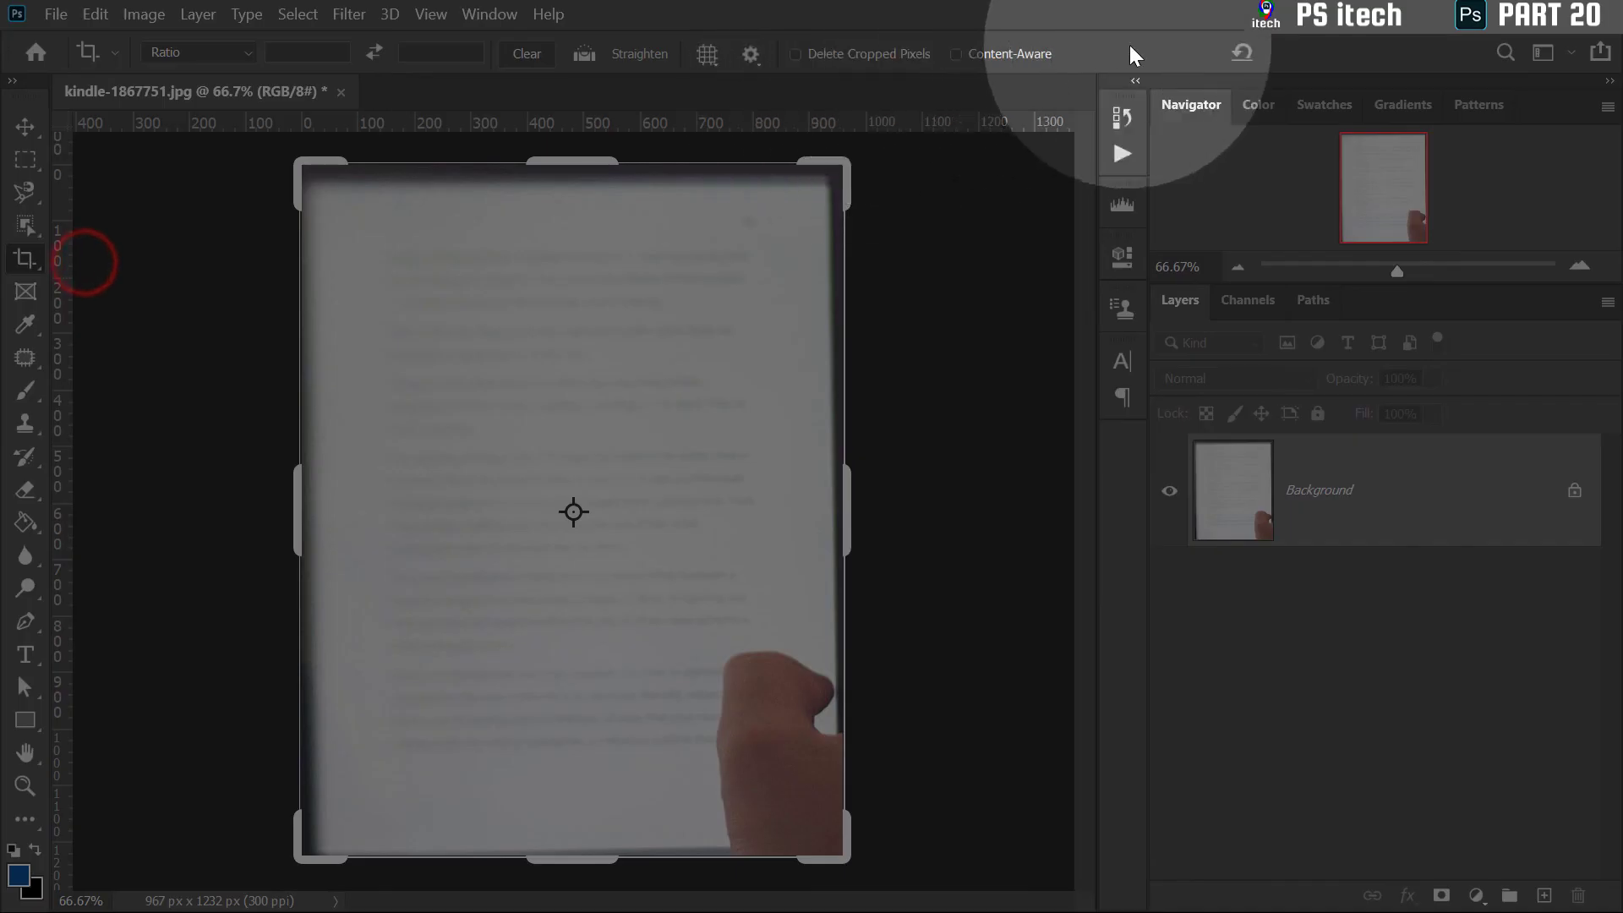